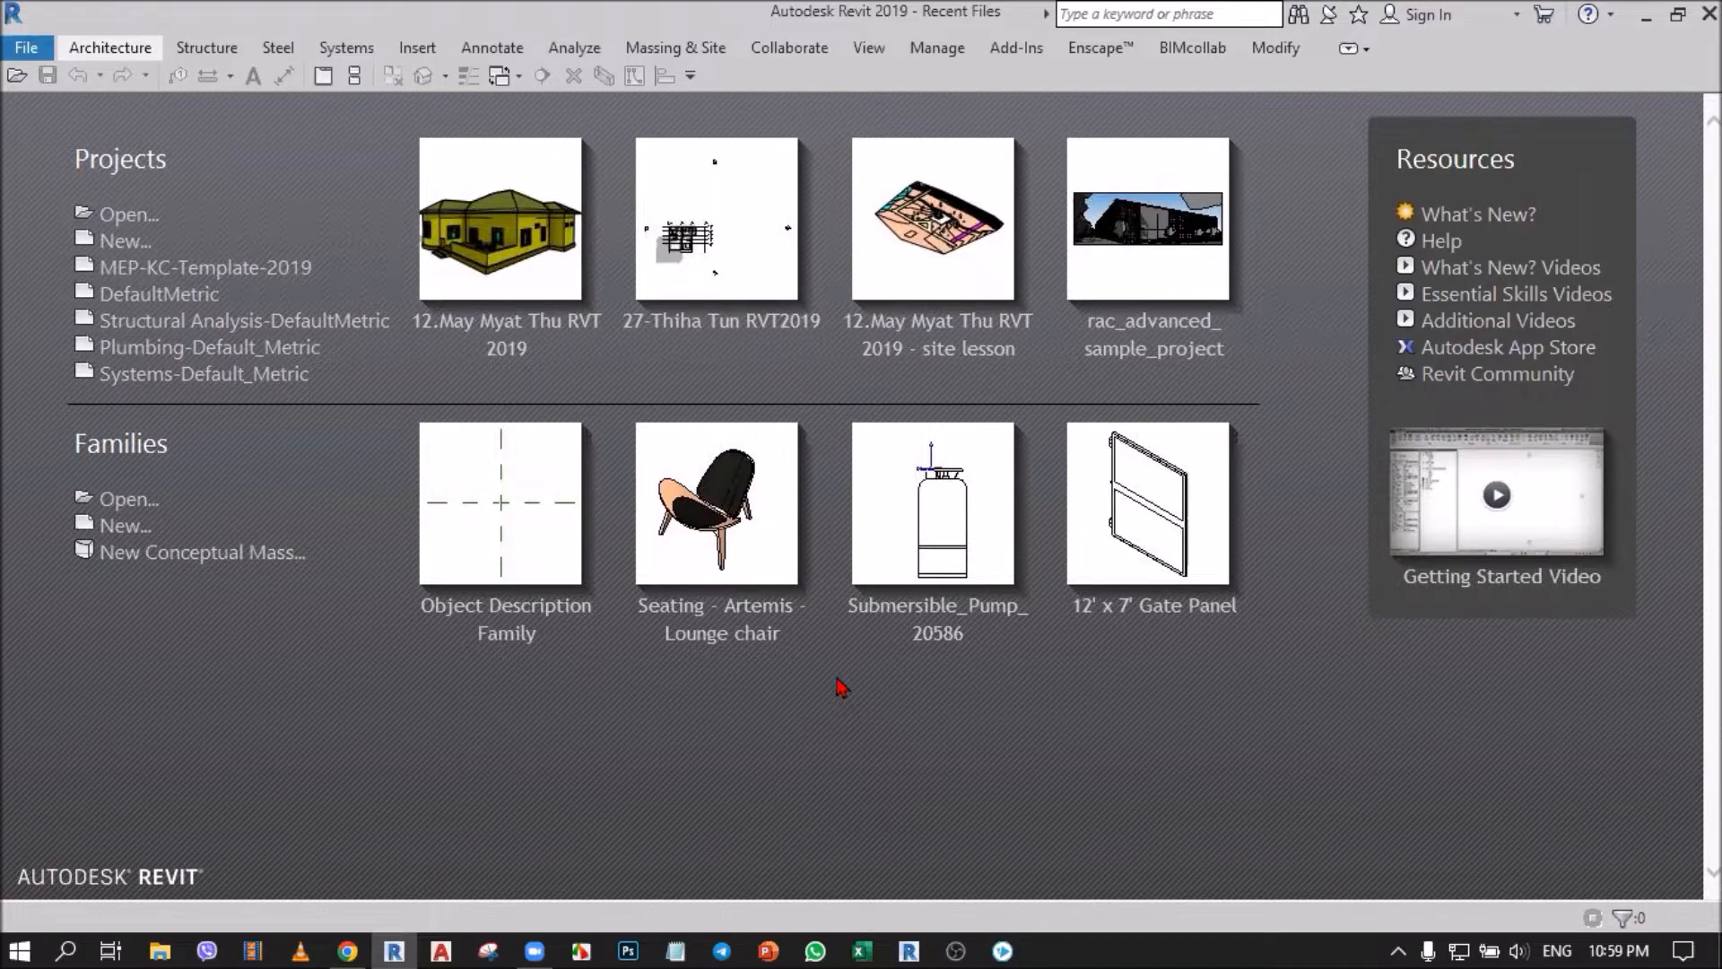
pyautogui.click(871, 53)
pyautogui.click(872, 55)
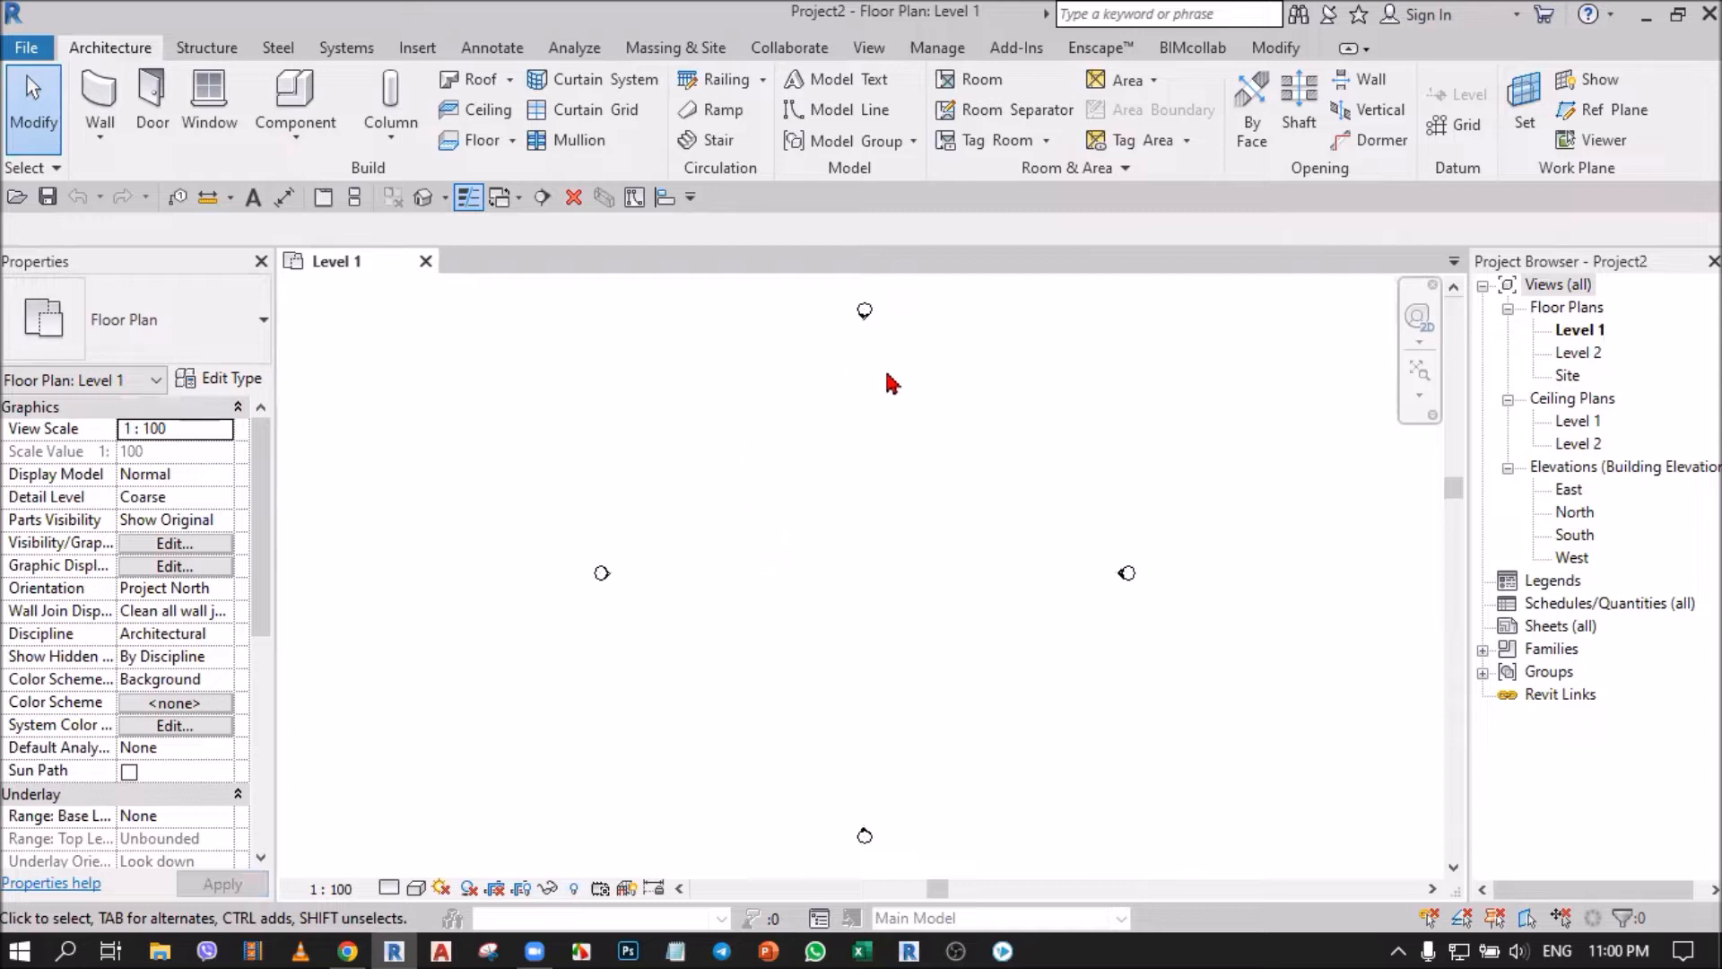
pyautogui.click(1572, 497)
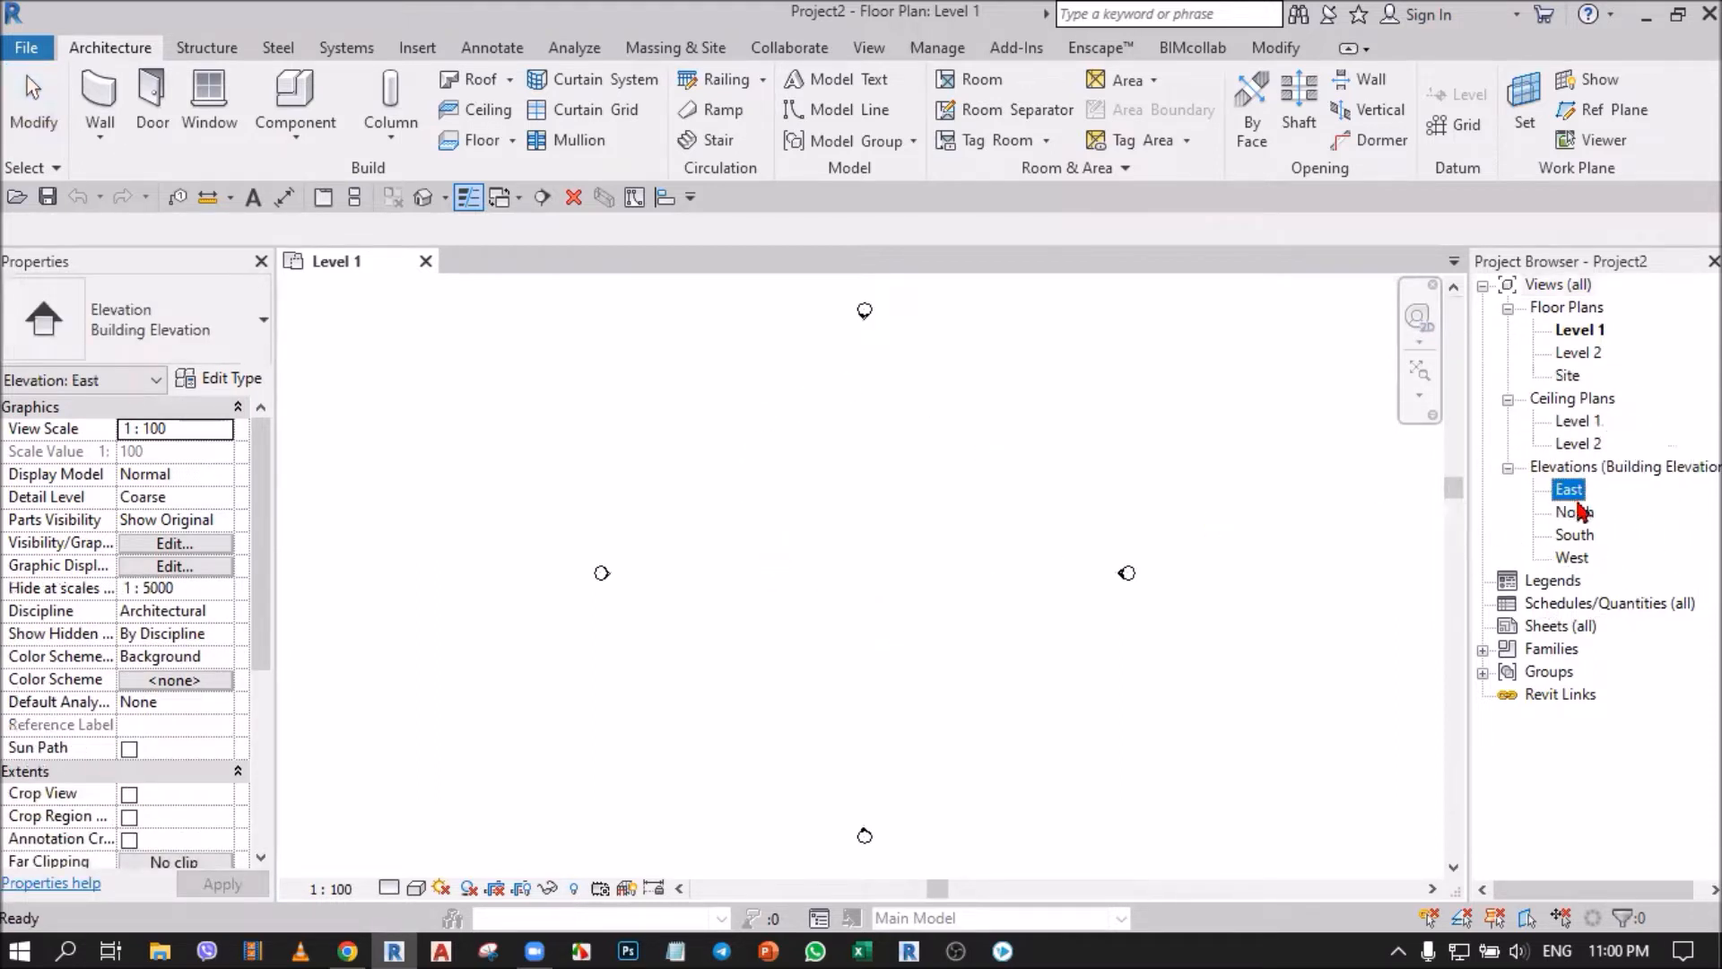
pyautogui.click(1573, 516)
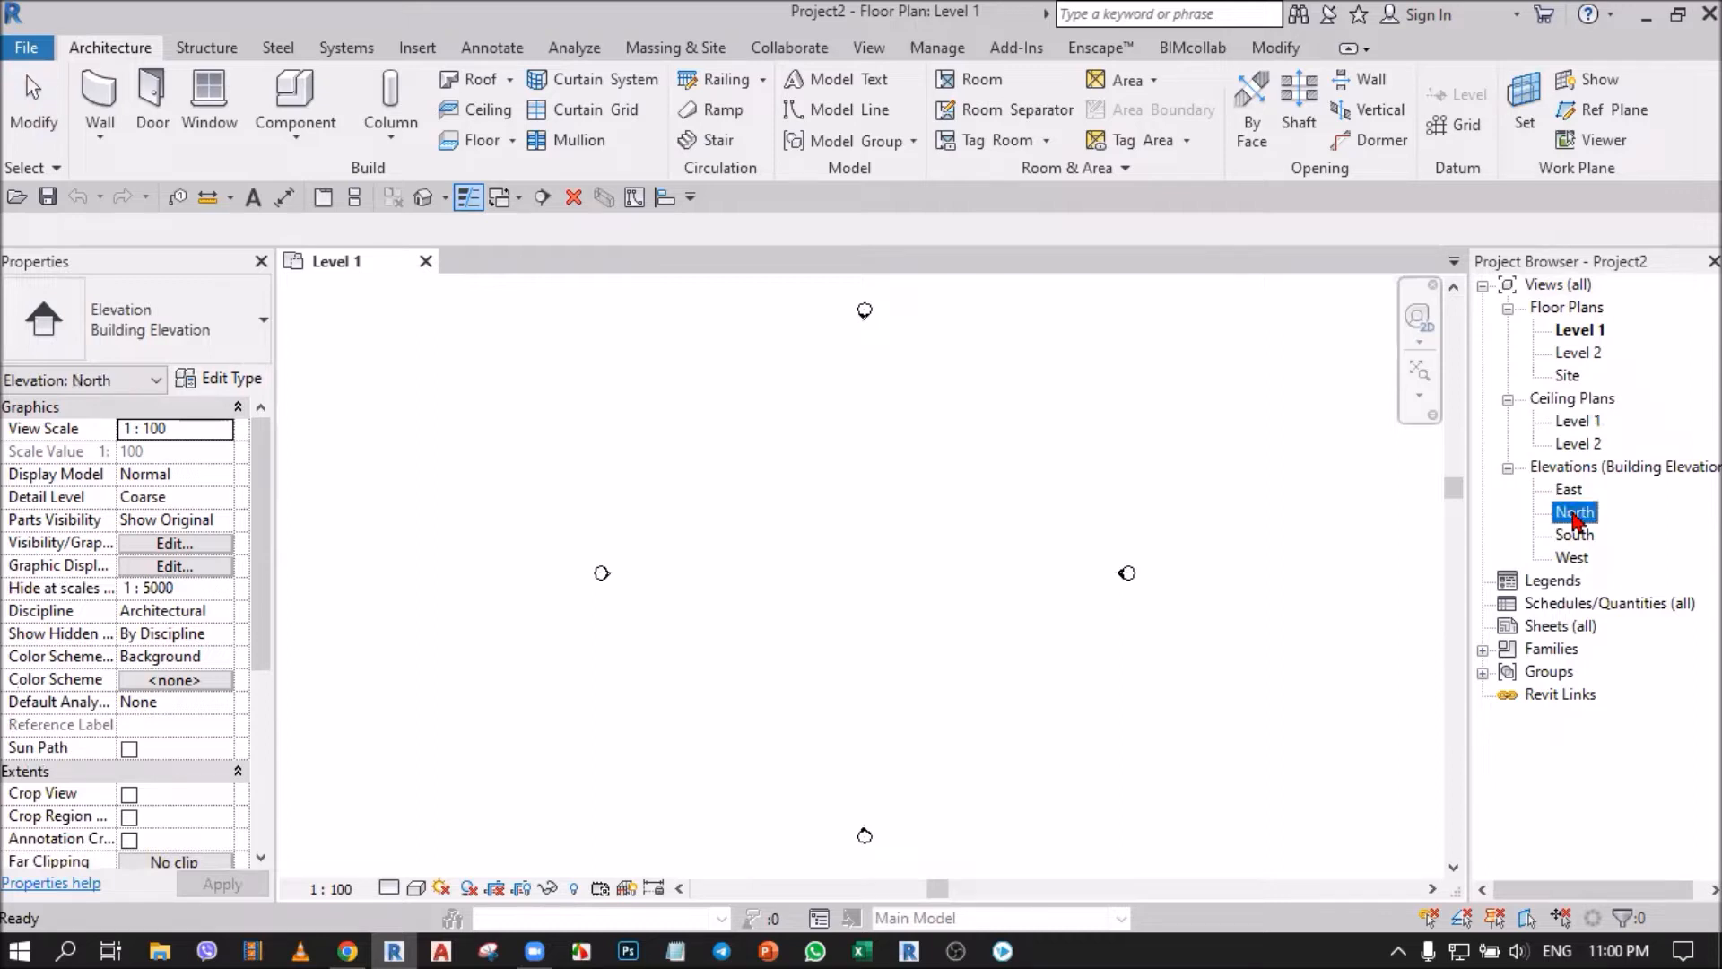
pyautogui.click(826, 575)
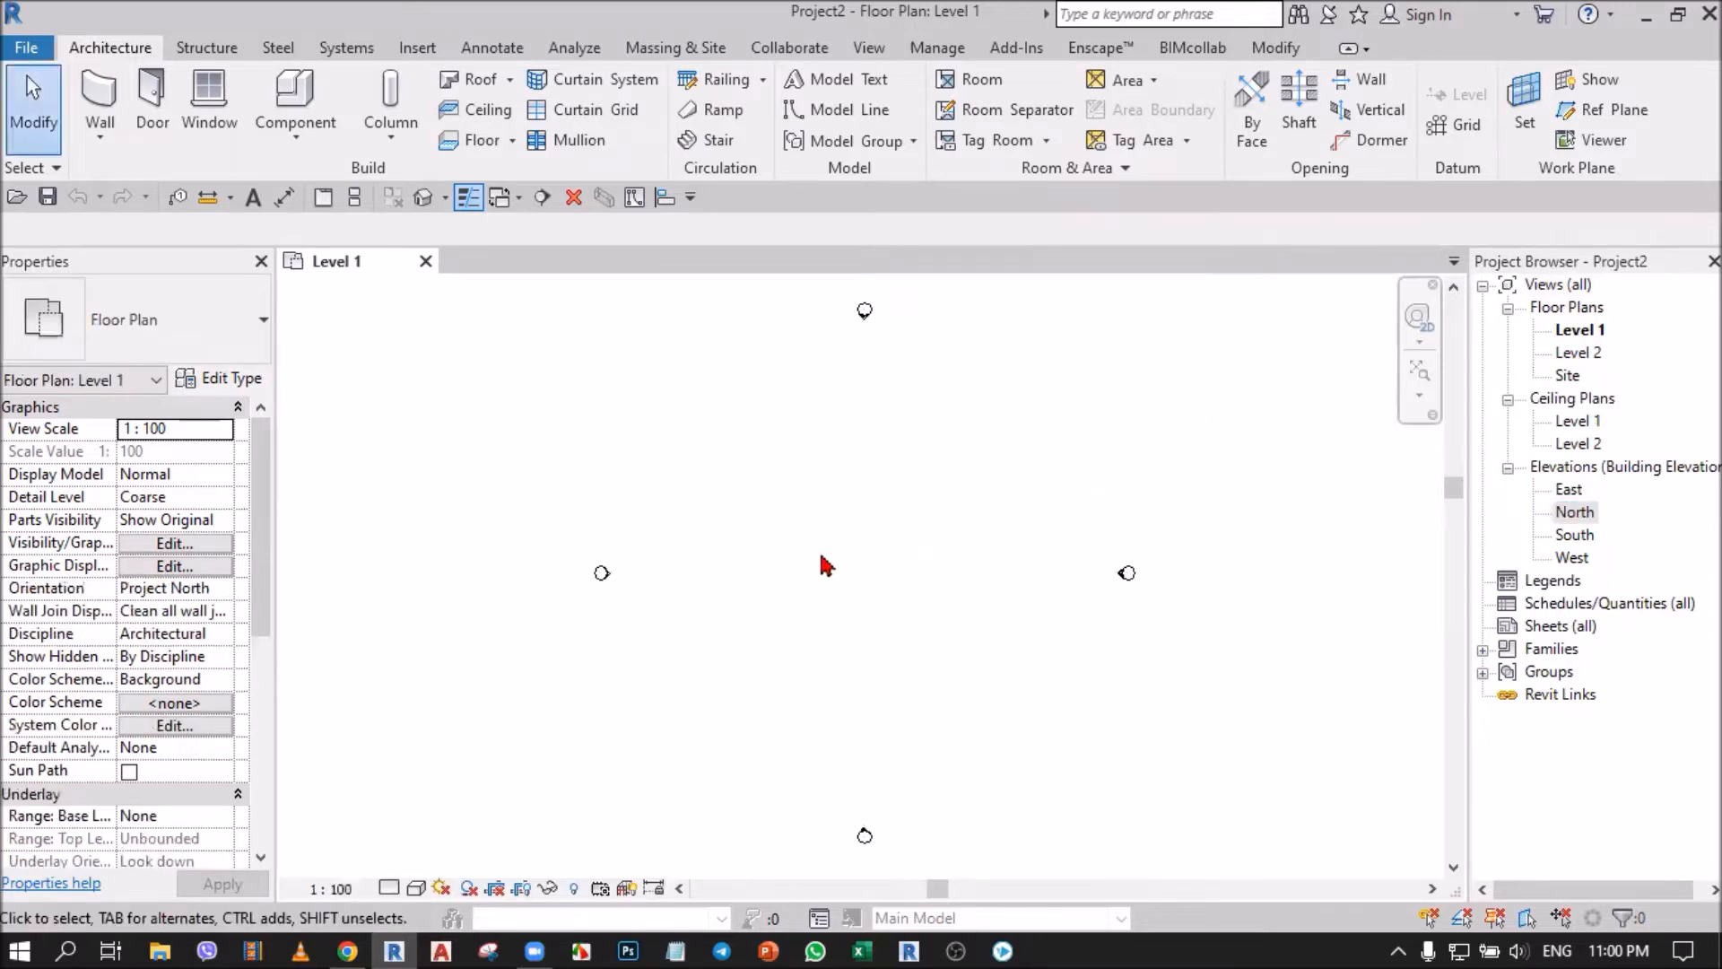
# Draw a rectangle of walls about 8800 by 5800 mm between the elevation markers, with their height set up to Level 2.
pyautogui.click(99, 100)
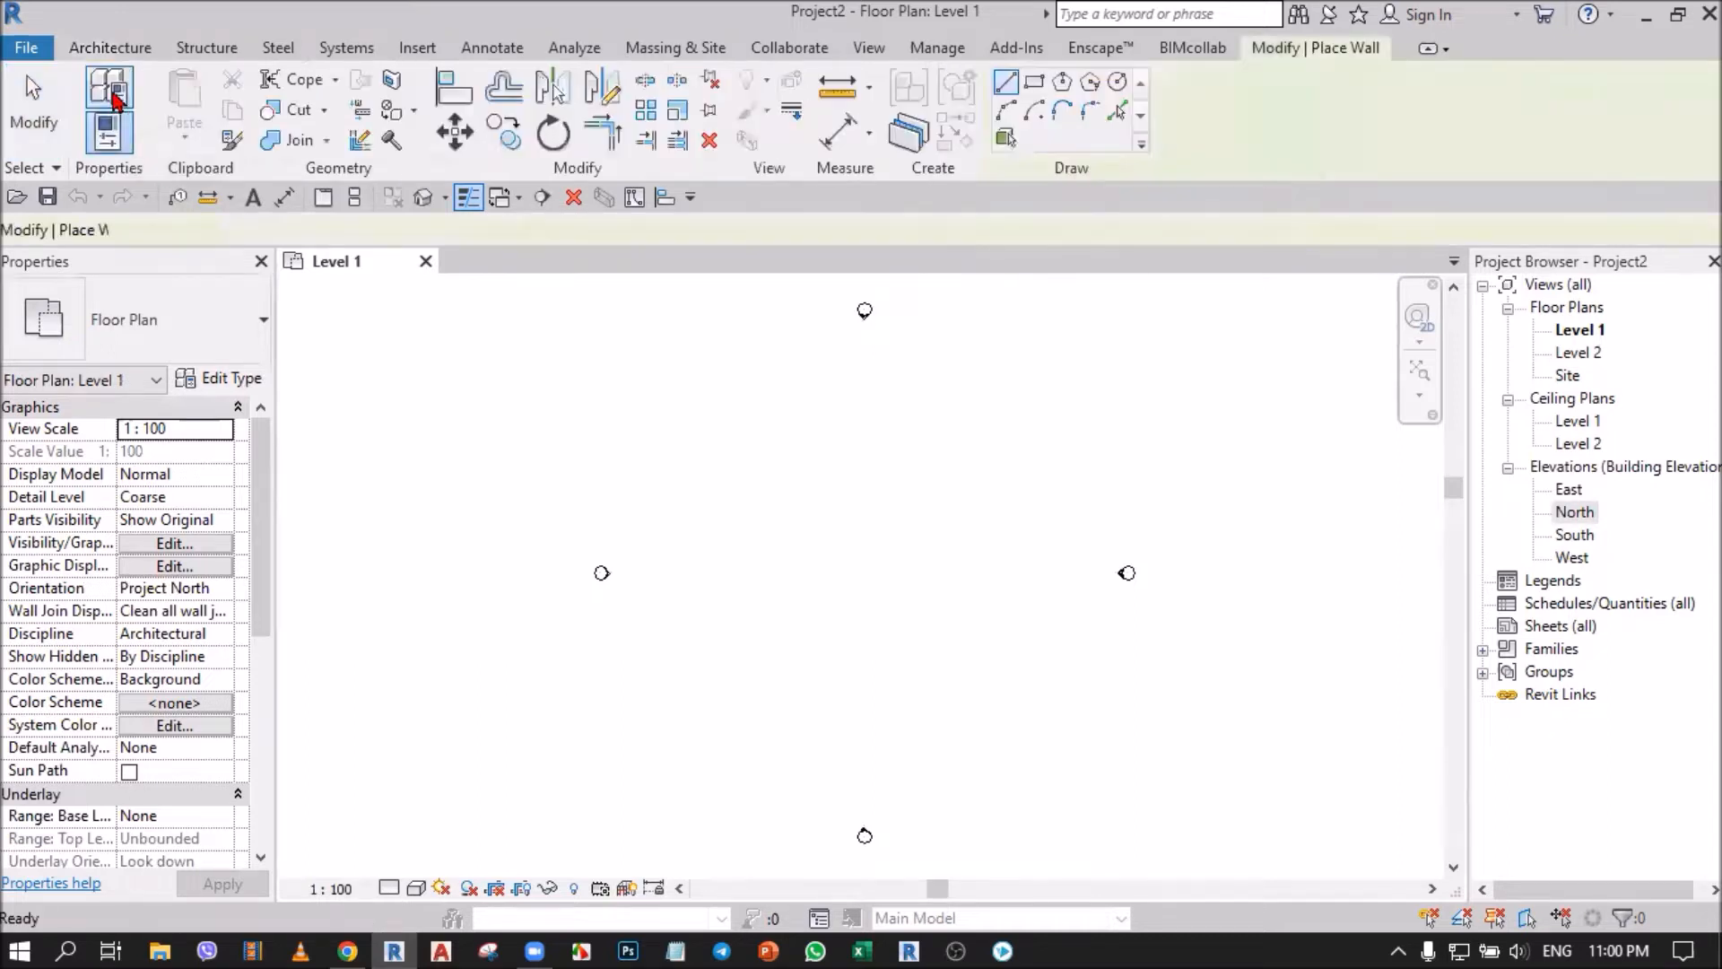
pyautogui.click(1034, 82)
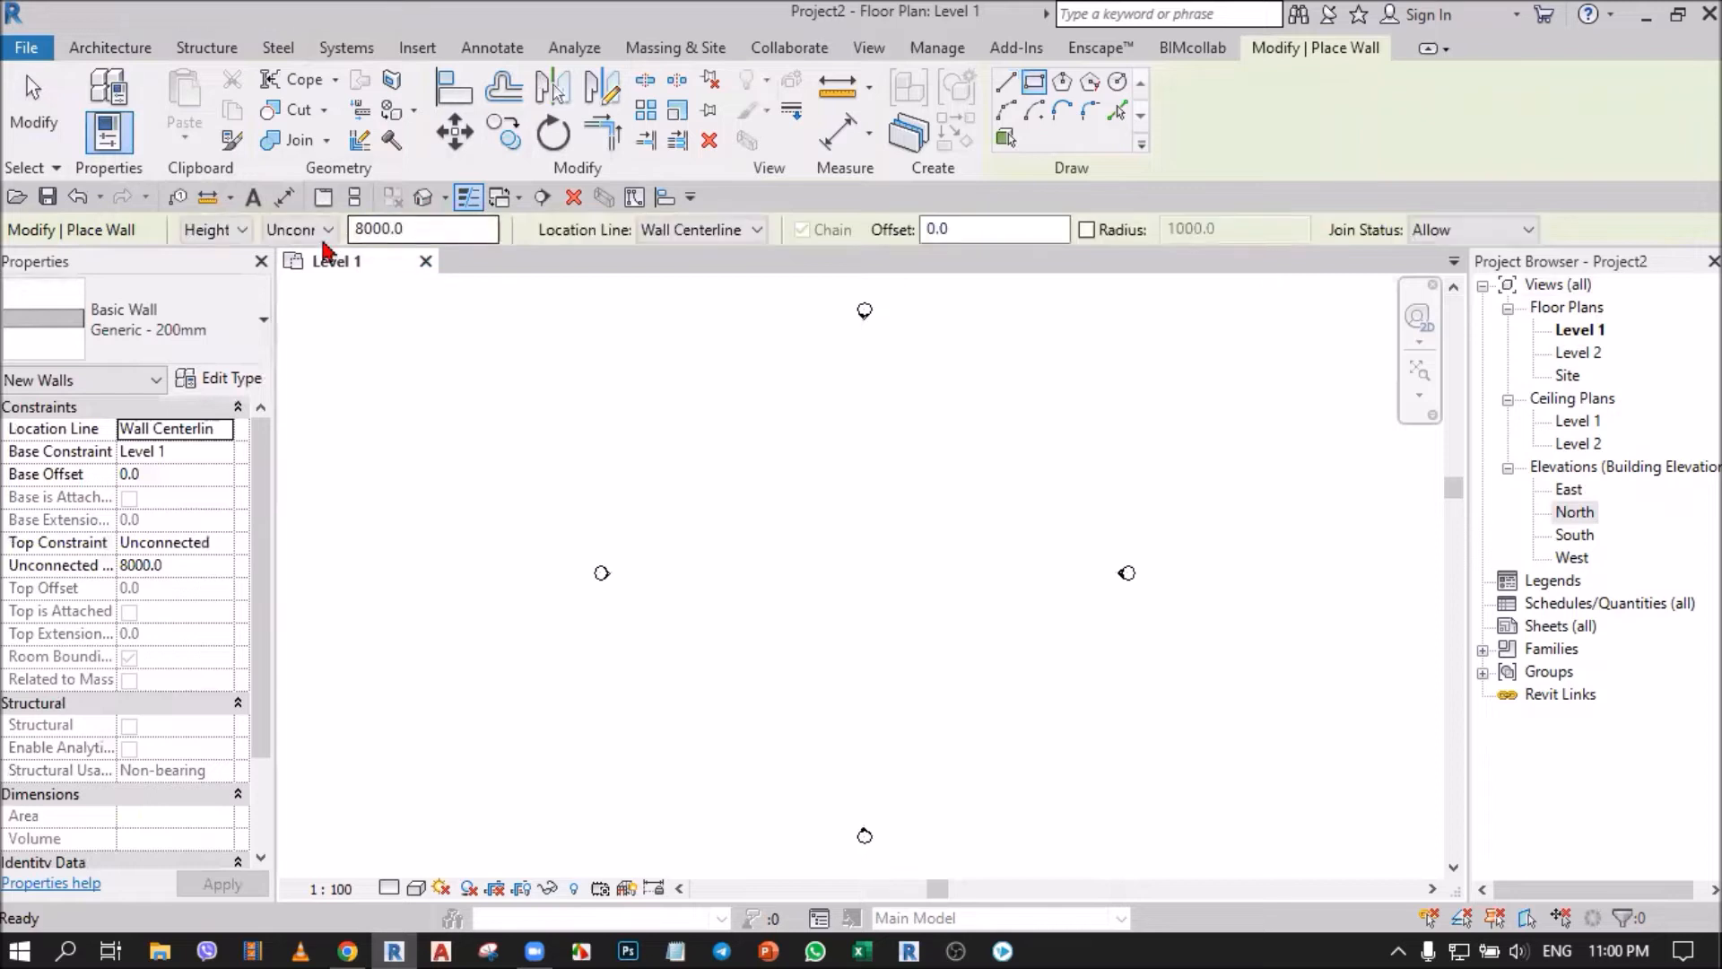
pyautogui.click(324, 234)
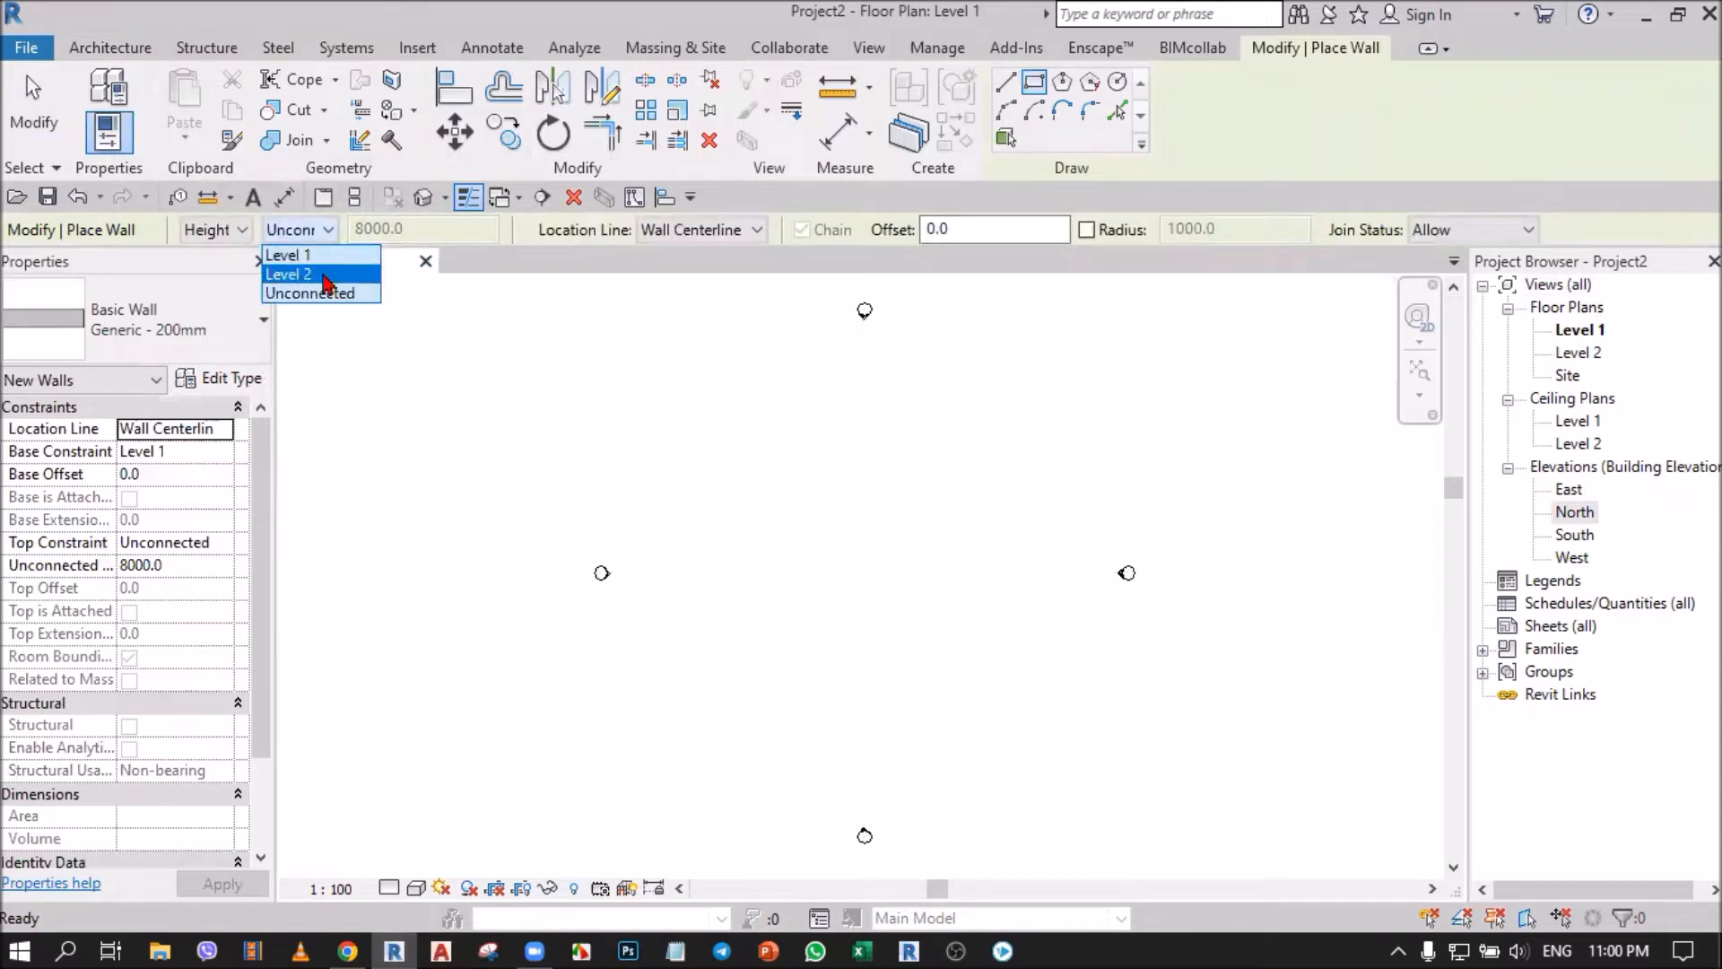
pyautogui.click(325, 280)
pyautogui.click(769, 515)
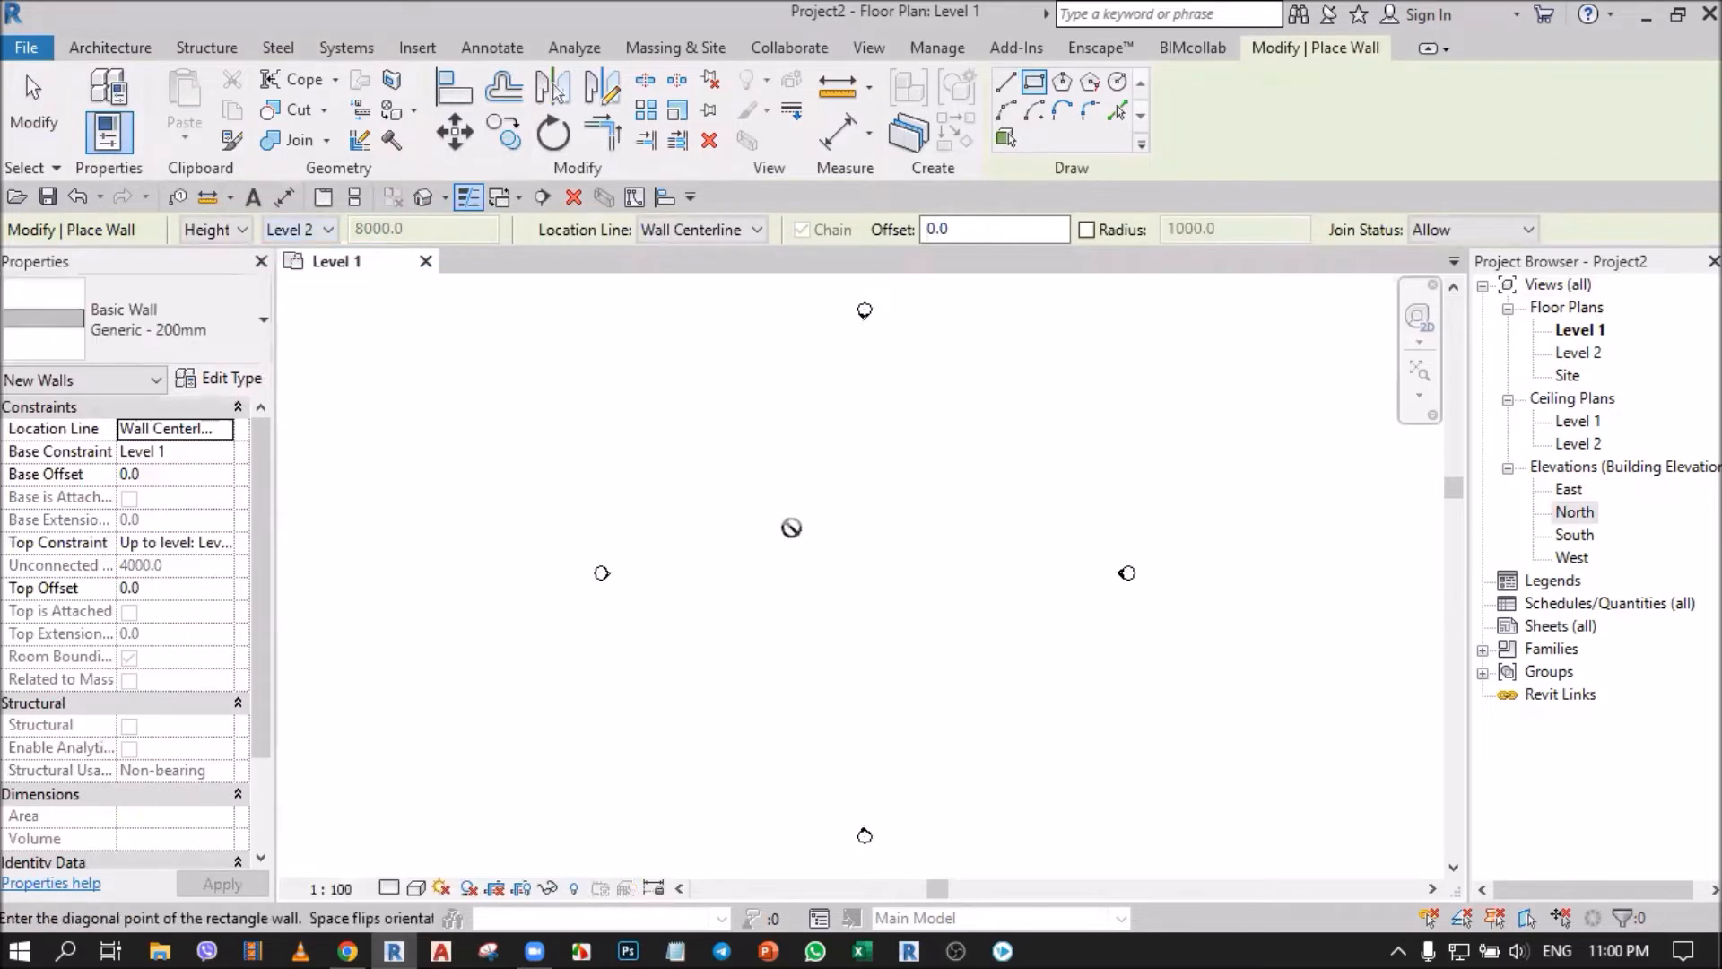
pyautogui.click(866, 579)
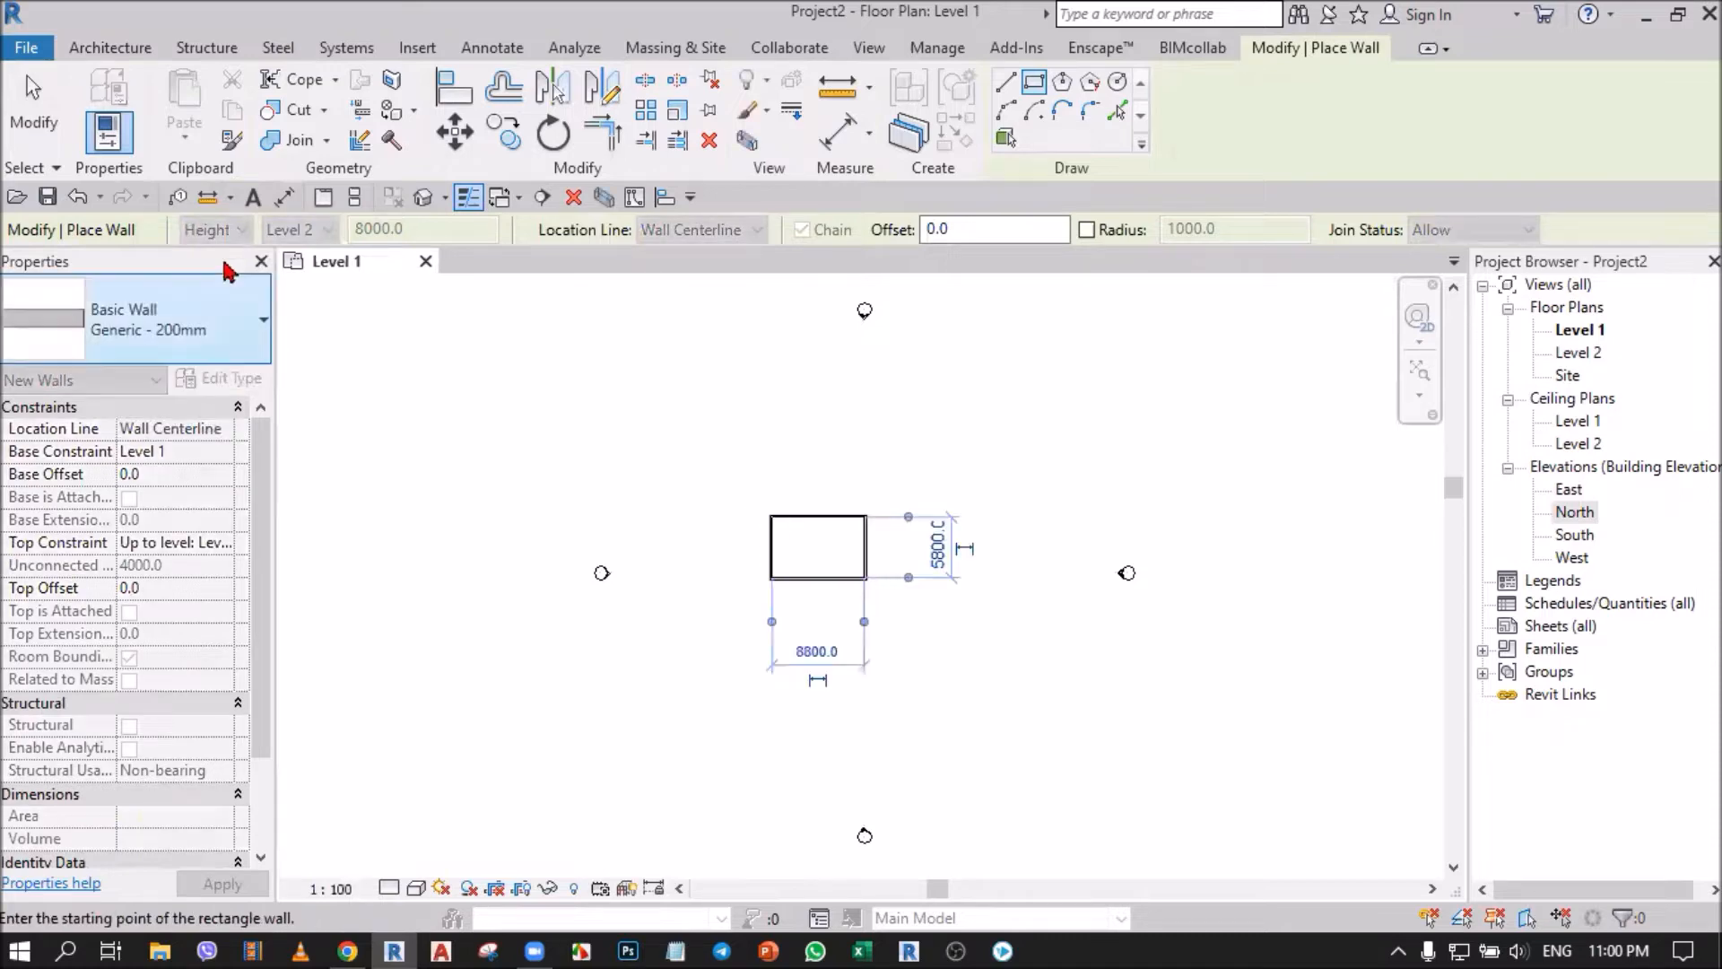
pyautogui.click(34, 122)
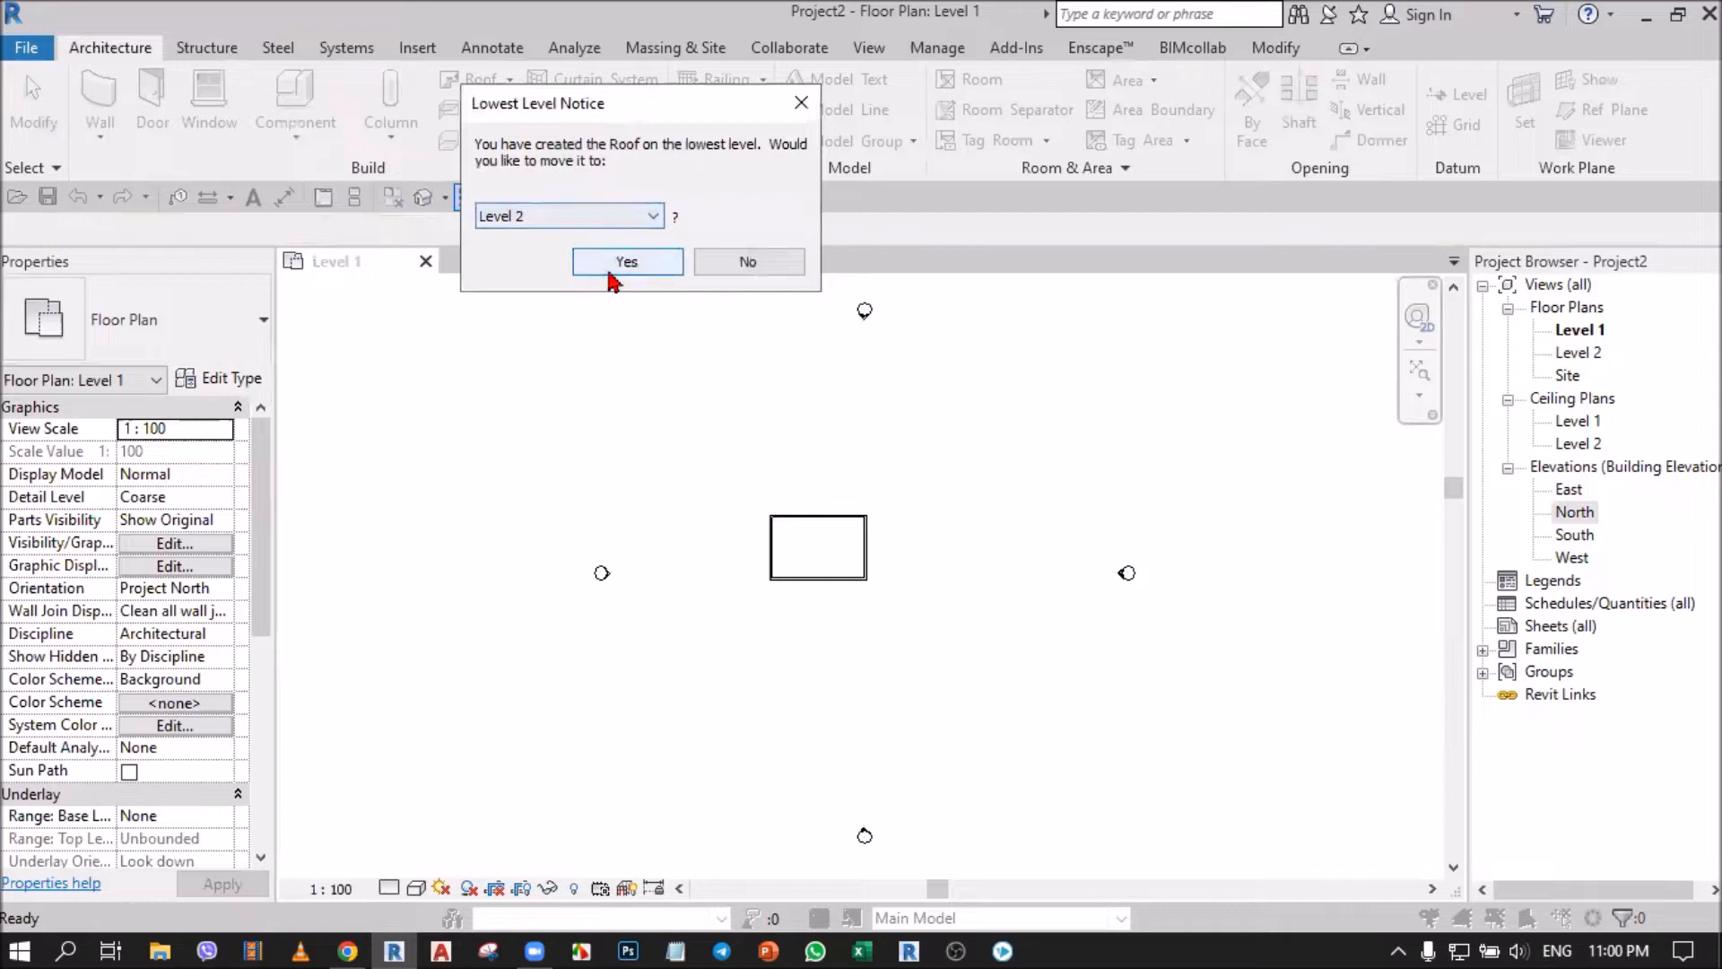
# Start a footprint roof moved to Level 2 and use the Generic - 125mm roof type.
pyautogui.click(622, 261)
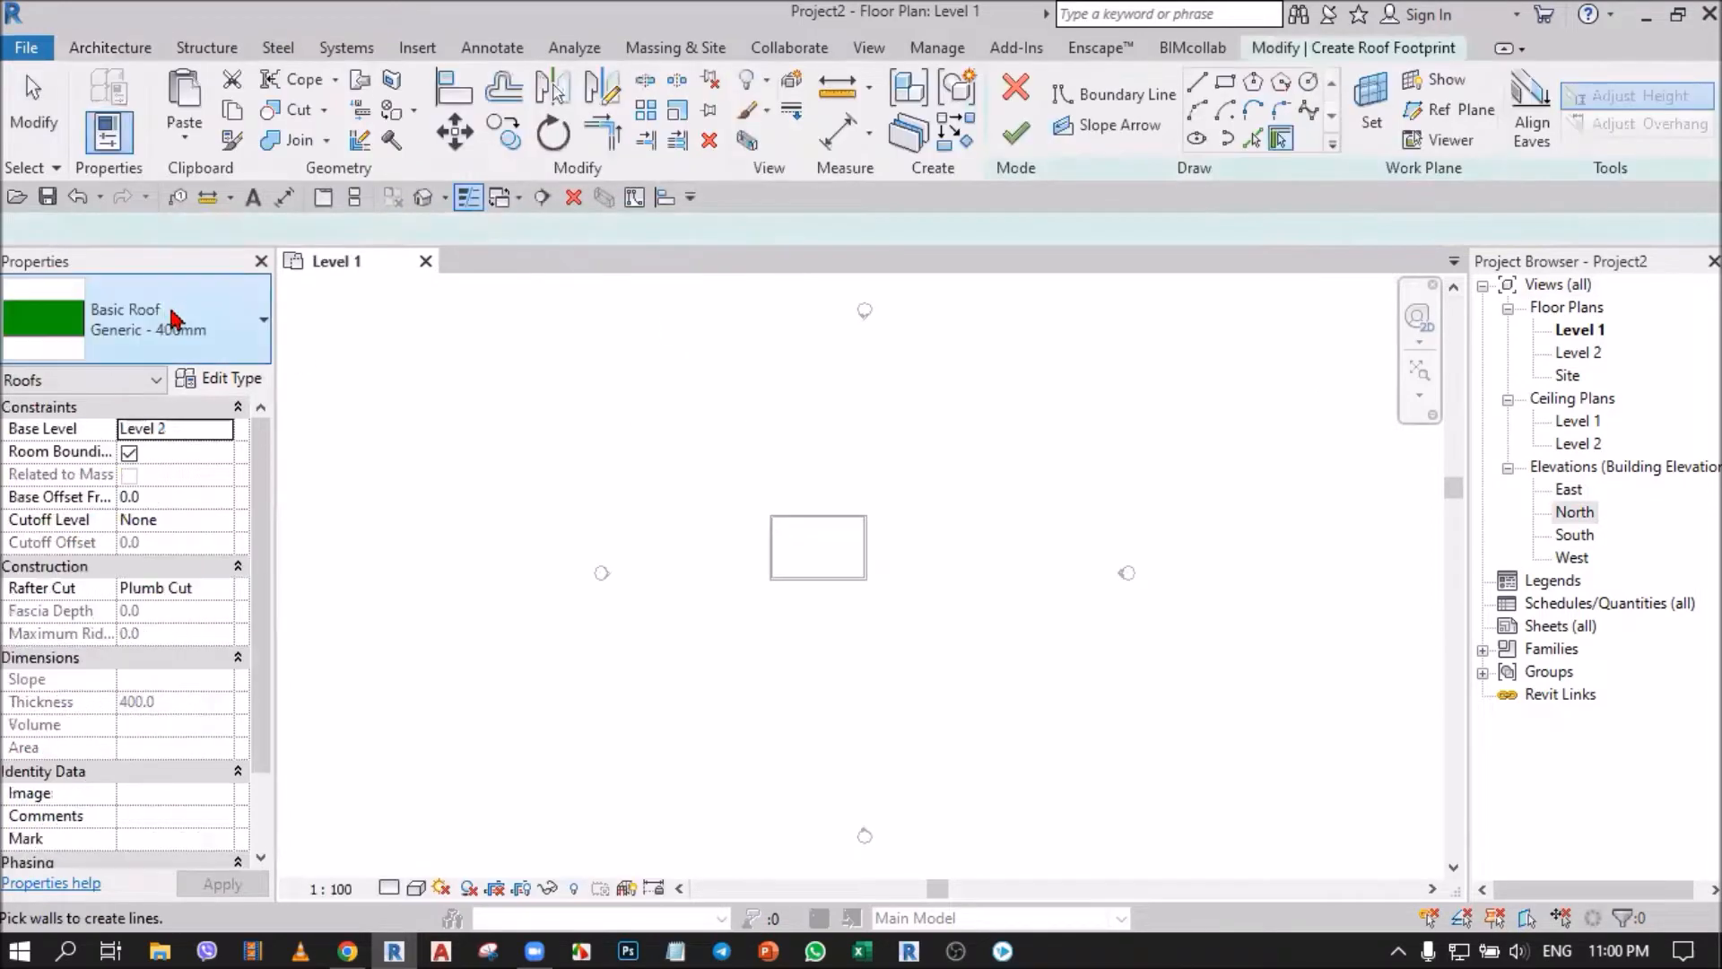
pyautogui.click(223, 321)
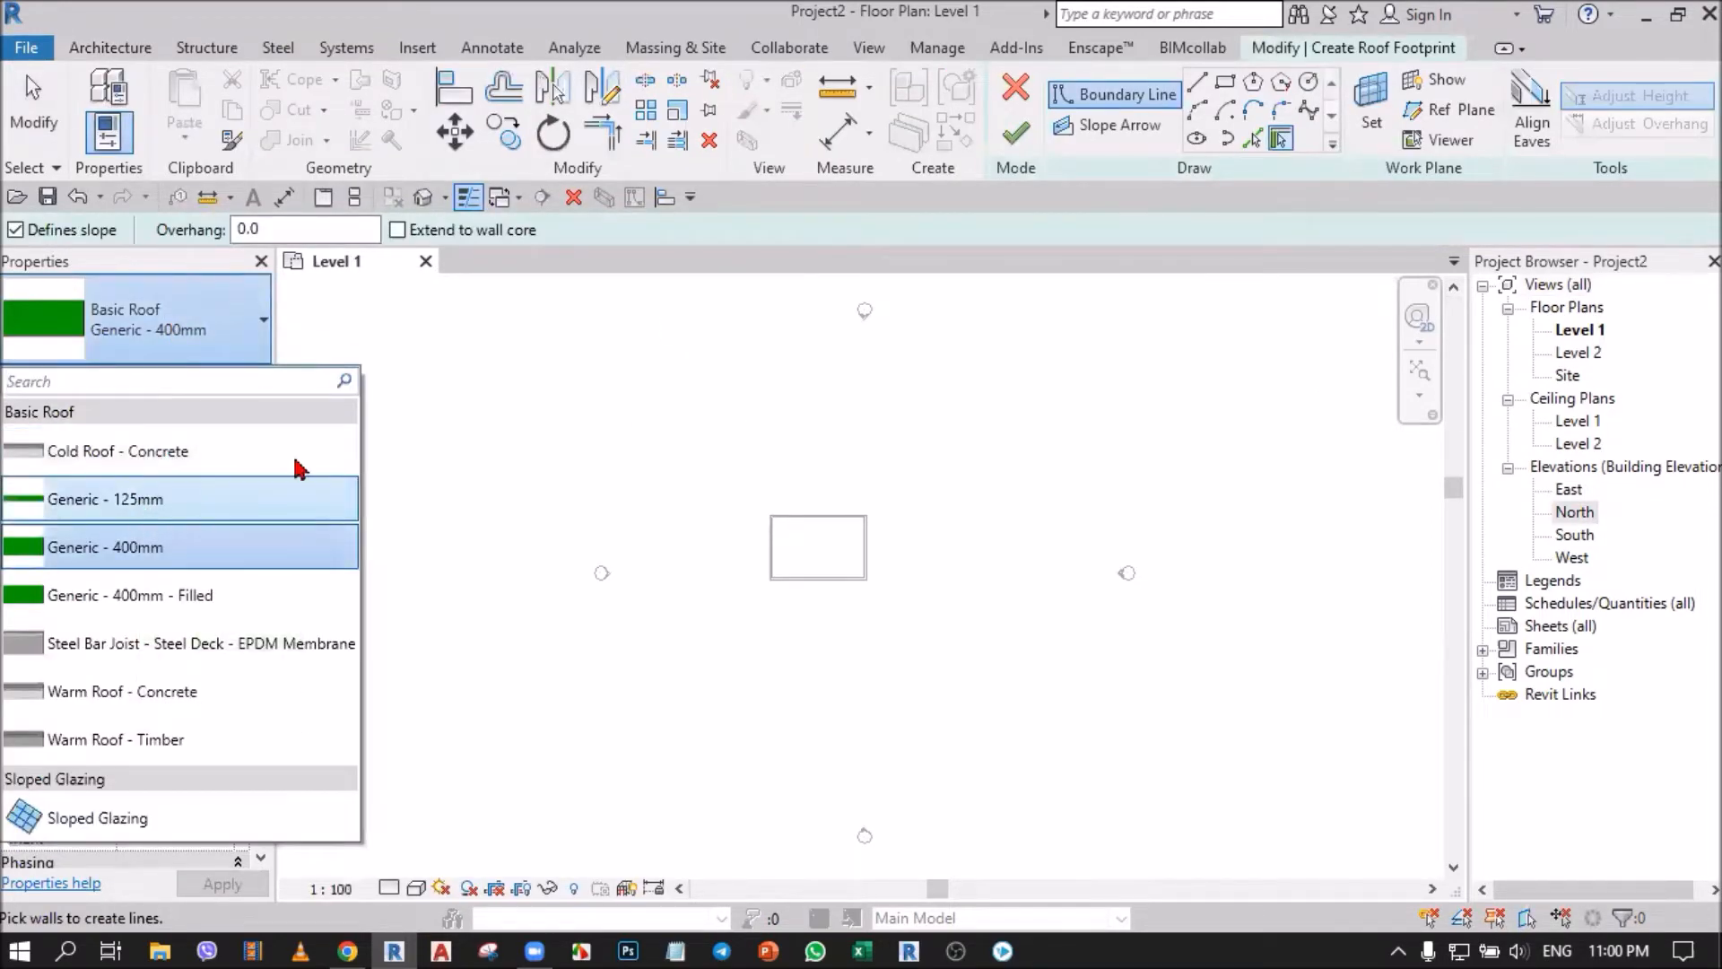
pyautogui.click(144, 500)
# Sketch a rectangular roof boundary offset 1000 mm outside the four walls, with sloped edges, and finish the roof.
pyautogui.click(1225, 85)
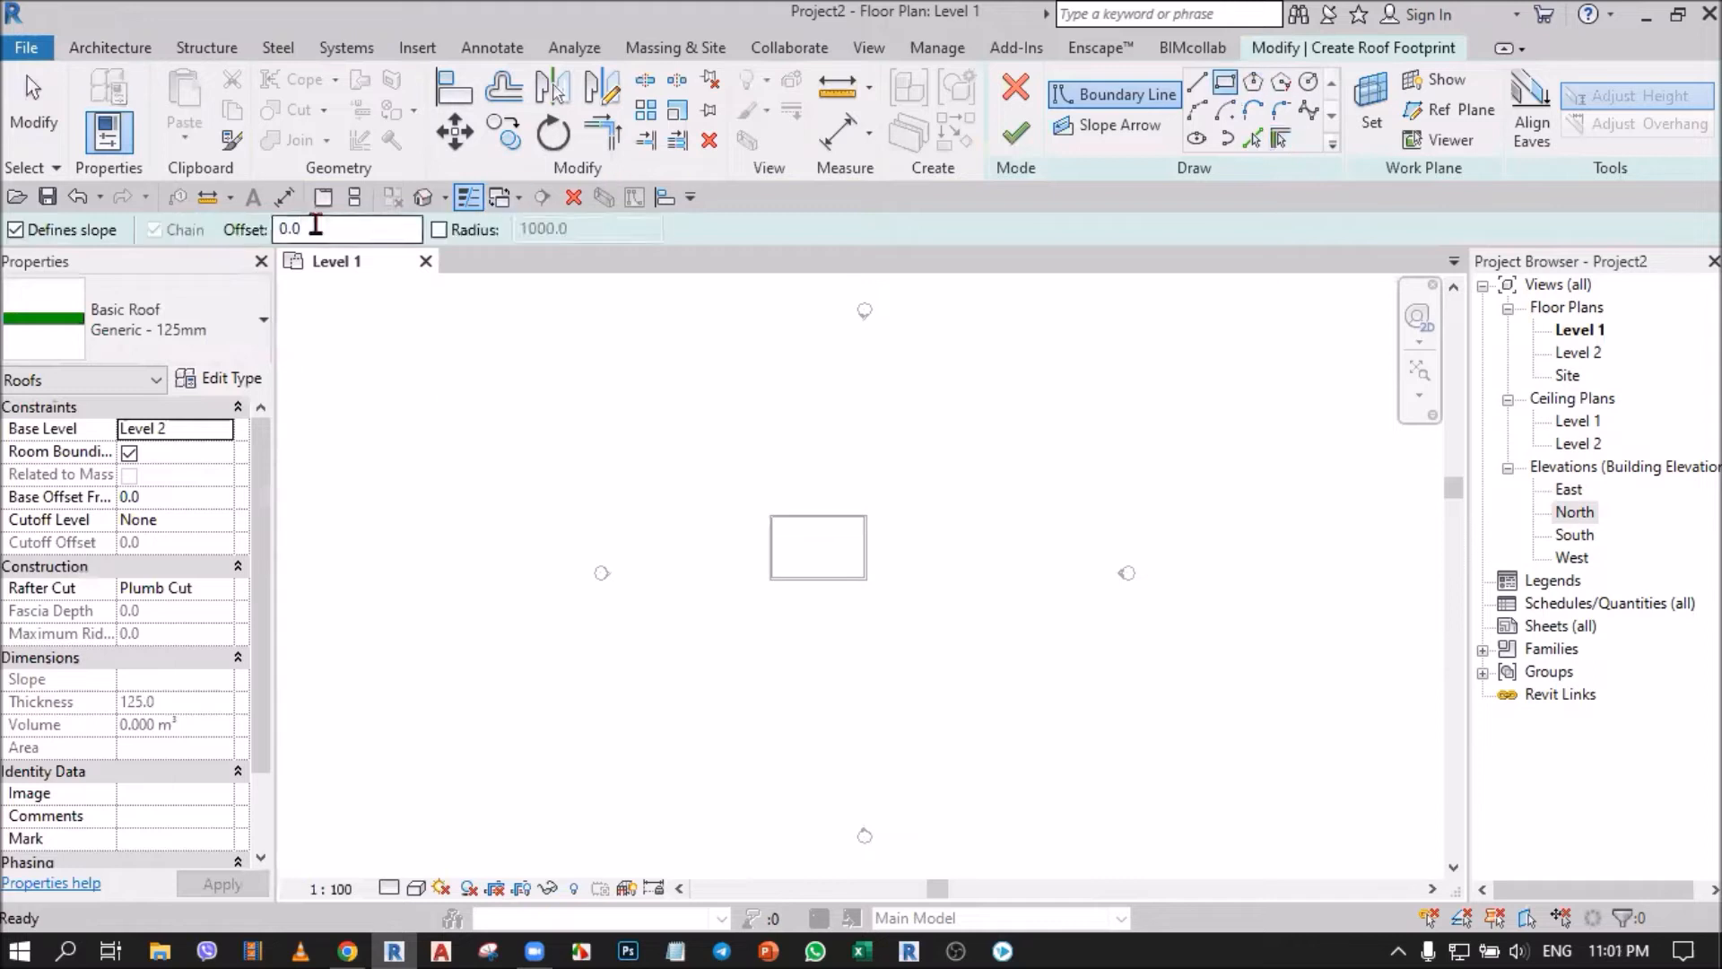
pyautogui.moveTo(342, 230); pyautogui.dragTo(270, 228)
pyautogui.write('1')
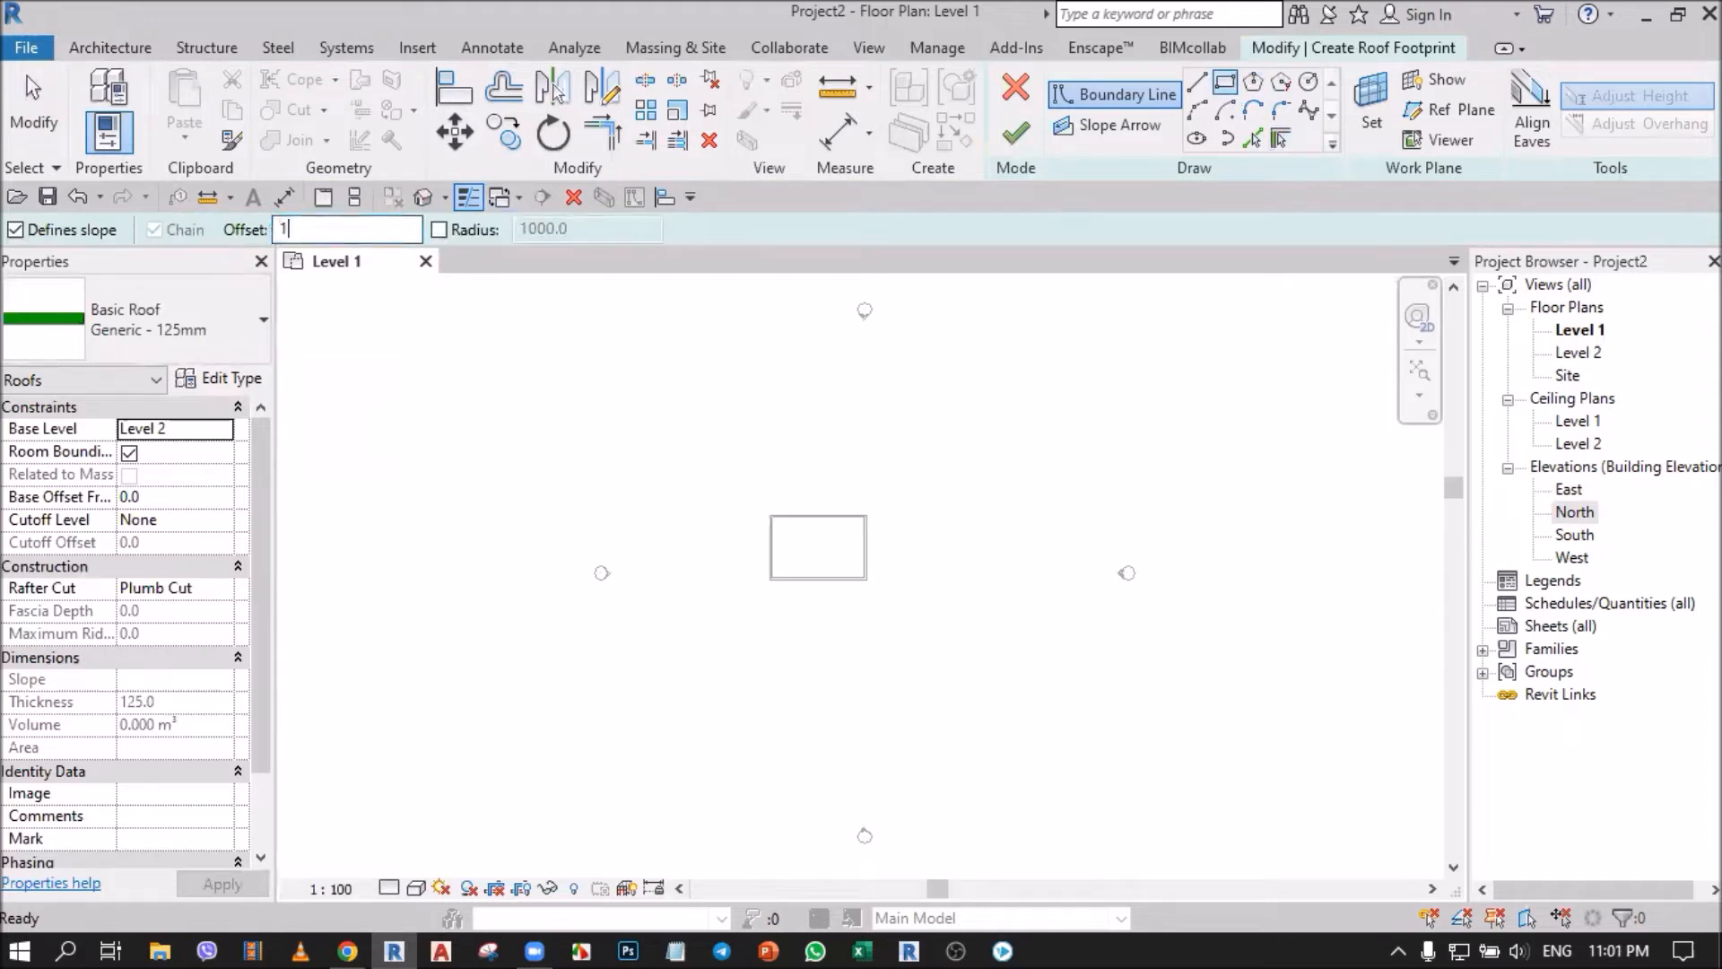
pyautogui.write('m')
pyautogui.press('Return')
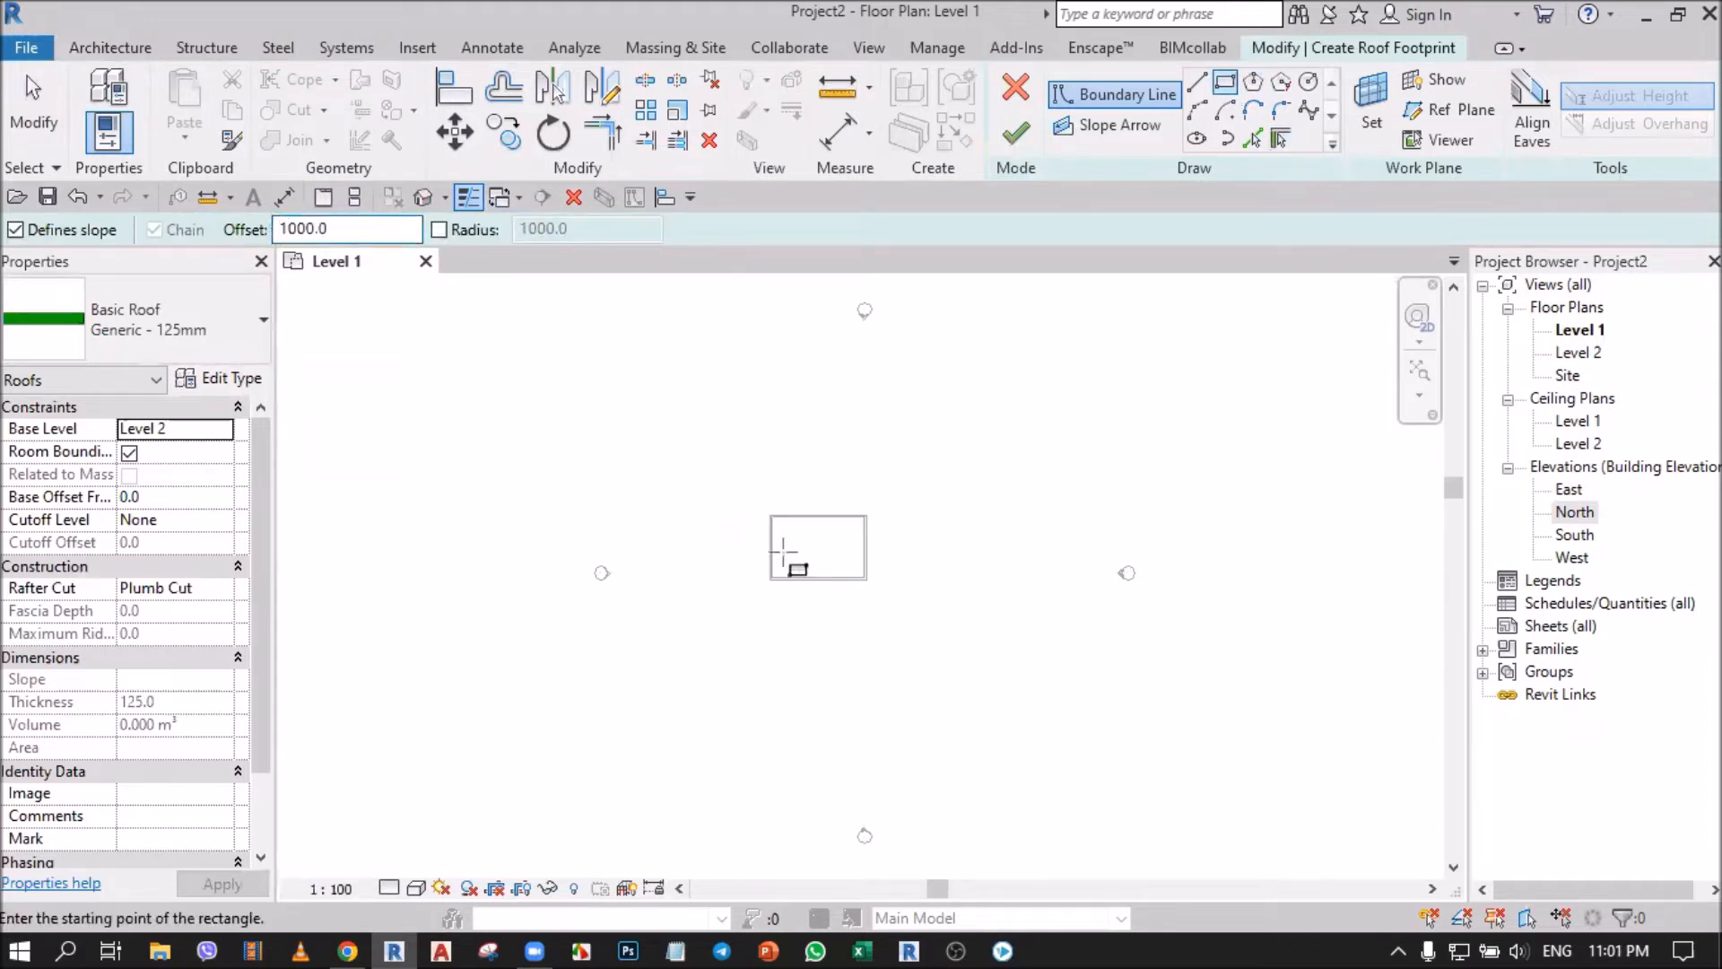
pyautogui.scroll(3, 788, 567)
pyautogui.click(713, 410)
pyautogui.scroll(-2, 781, 479)
pyautogui.scroll(2, 1041, 678)
pyautogui.click(1152, 619)
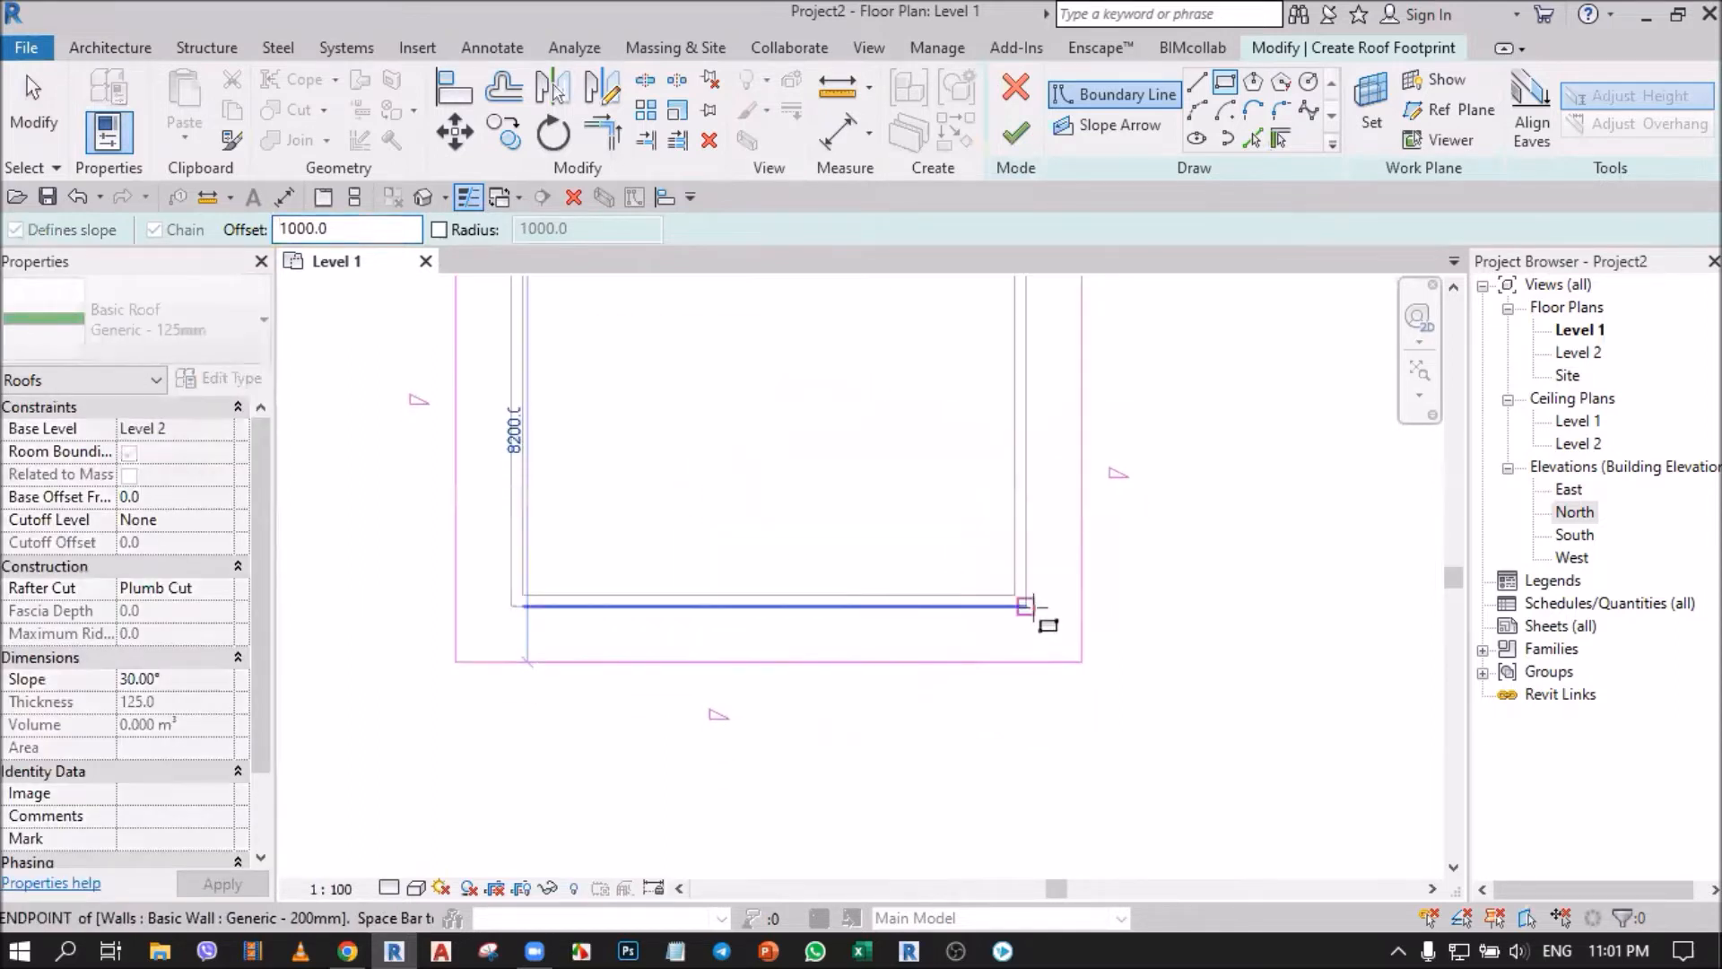
pyautogui.click(19, 139)
pyautogui.scroll(-2, 987, 533)
pyautogui.click(1015, 135)
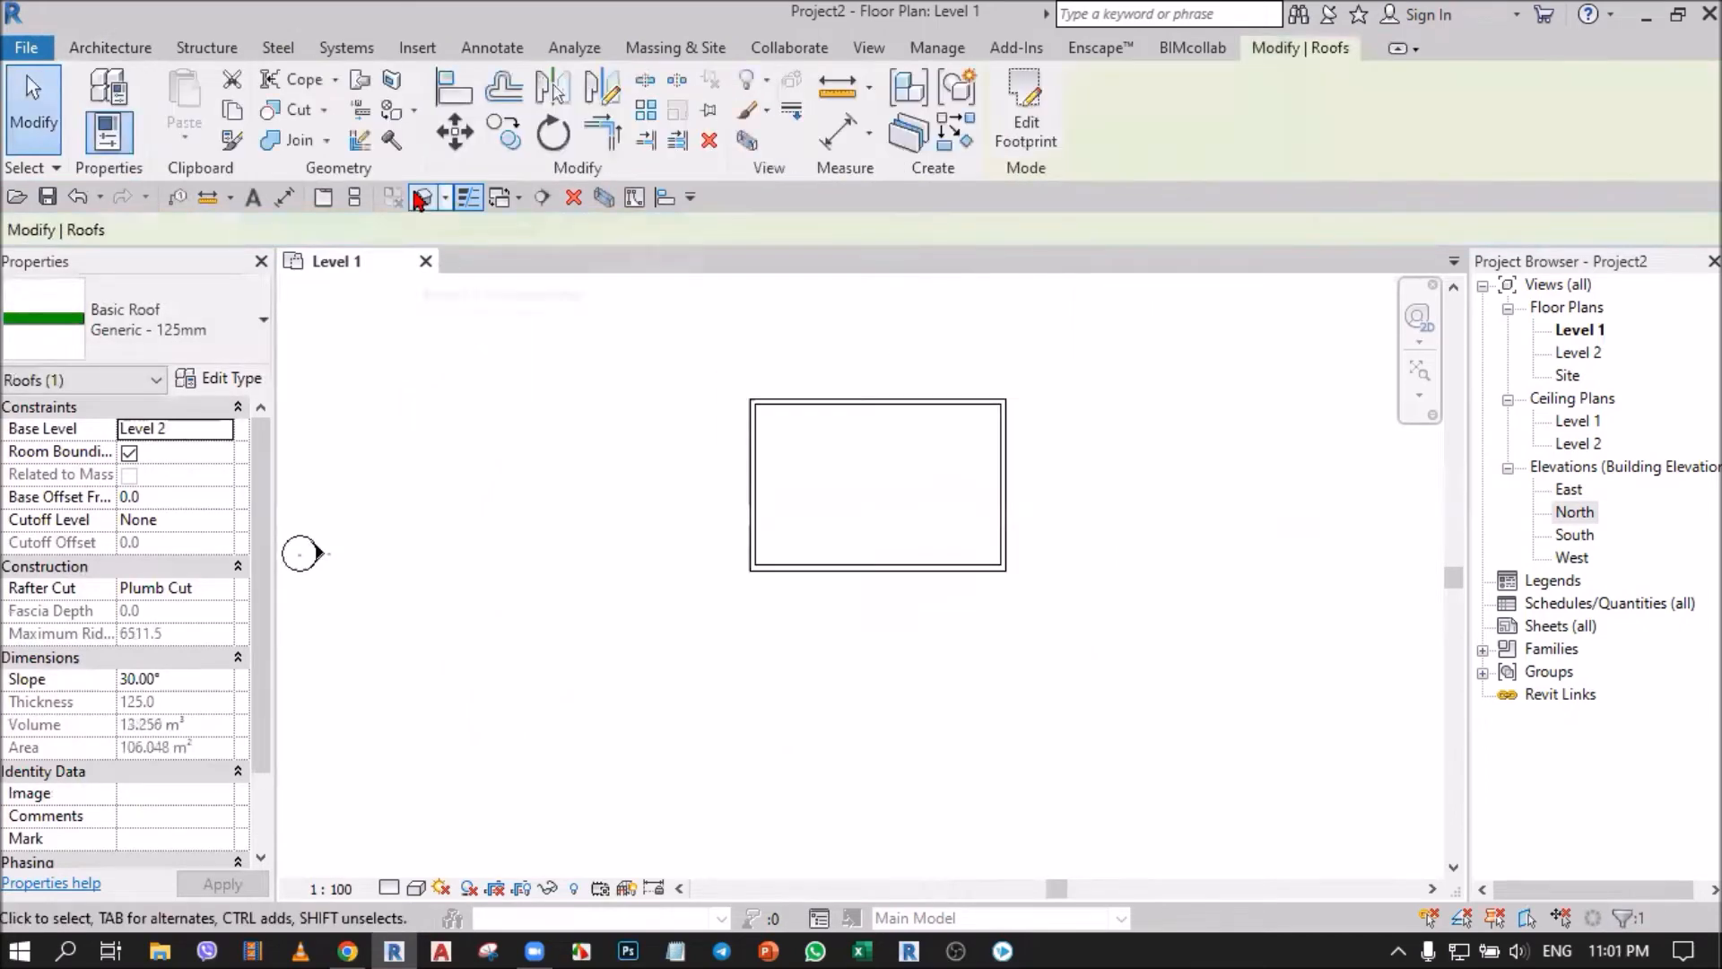
# Open the default 3D view and inspect the walls with their roof.
pyautogui.click(422, 197)
pyautogui.click(646, 547)
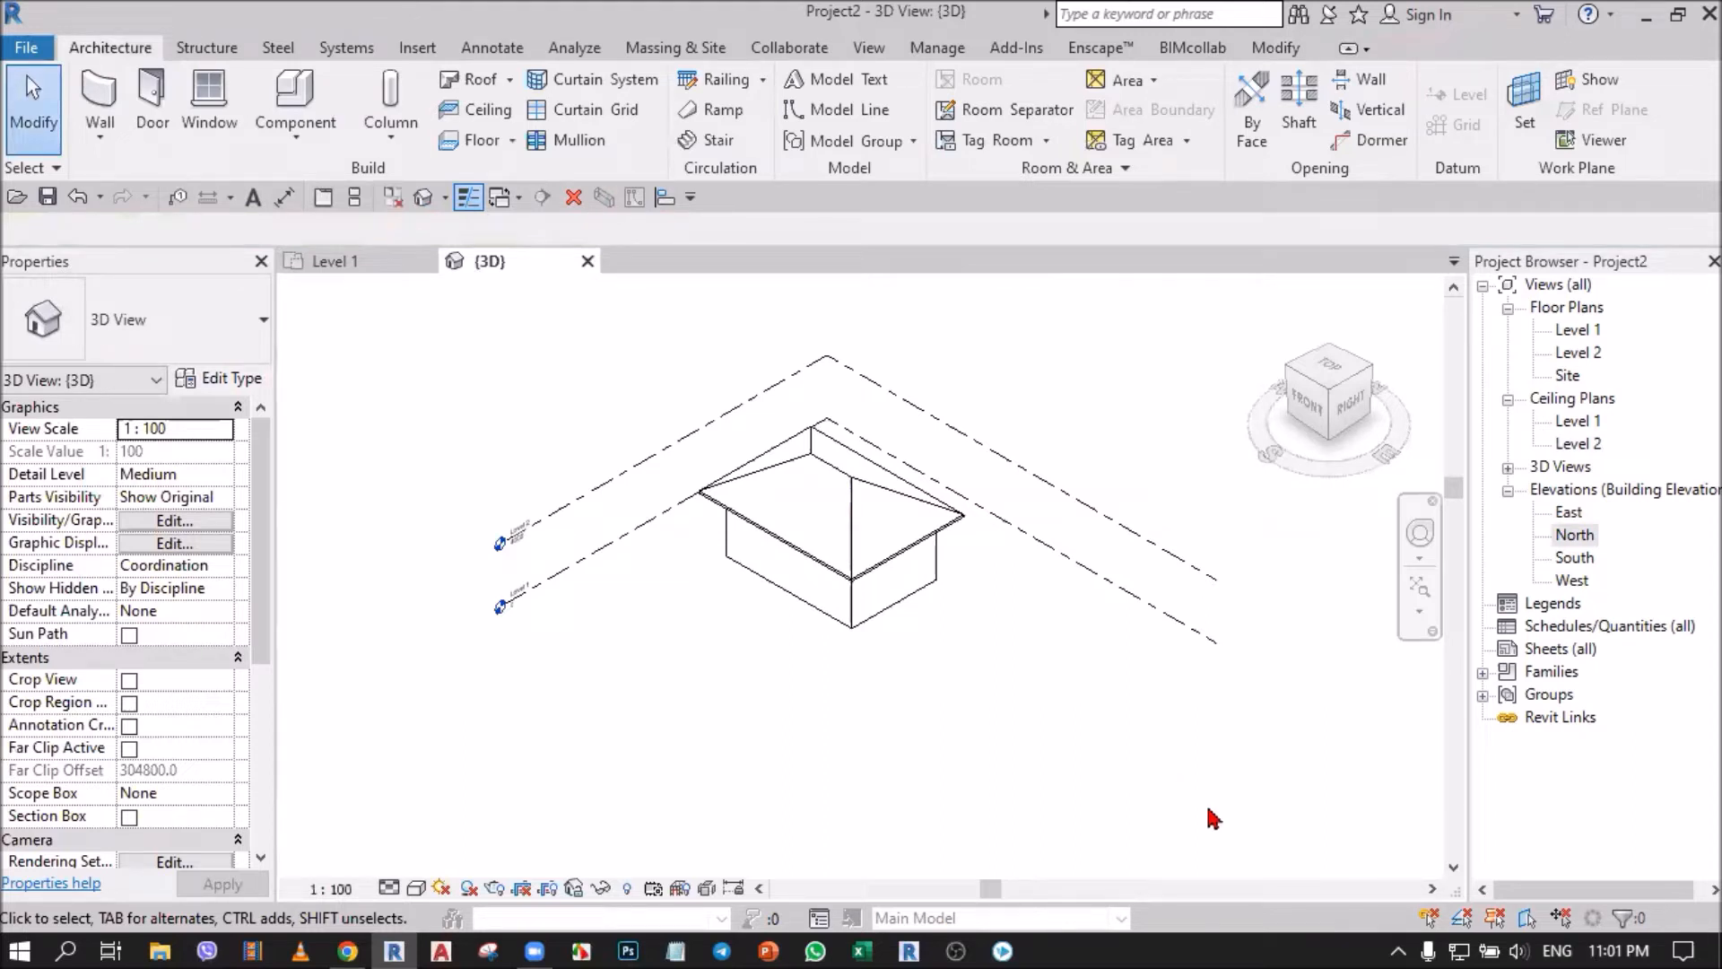
pyautogui.scroll(2, 837, 408)
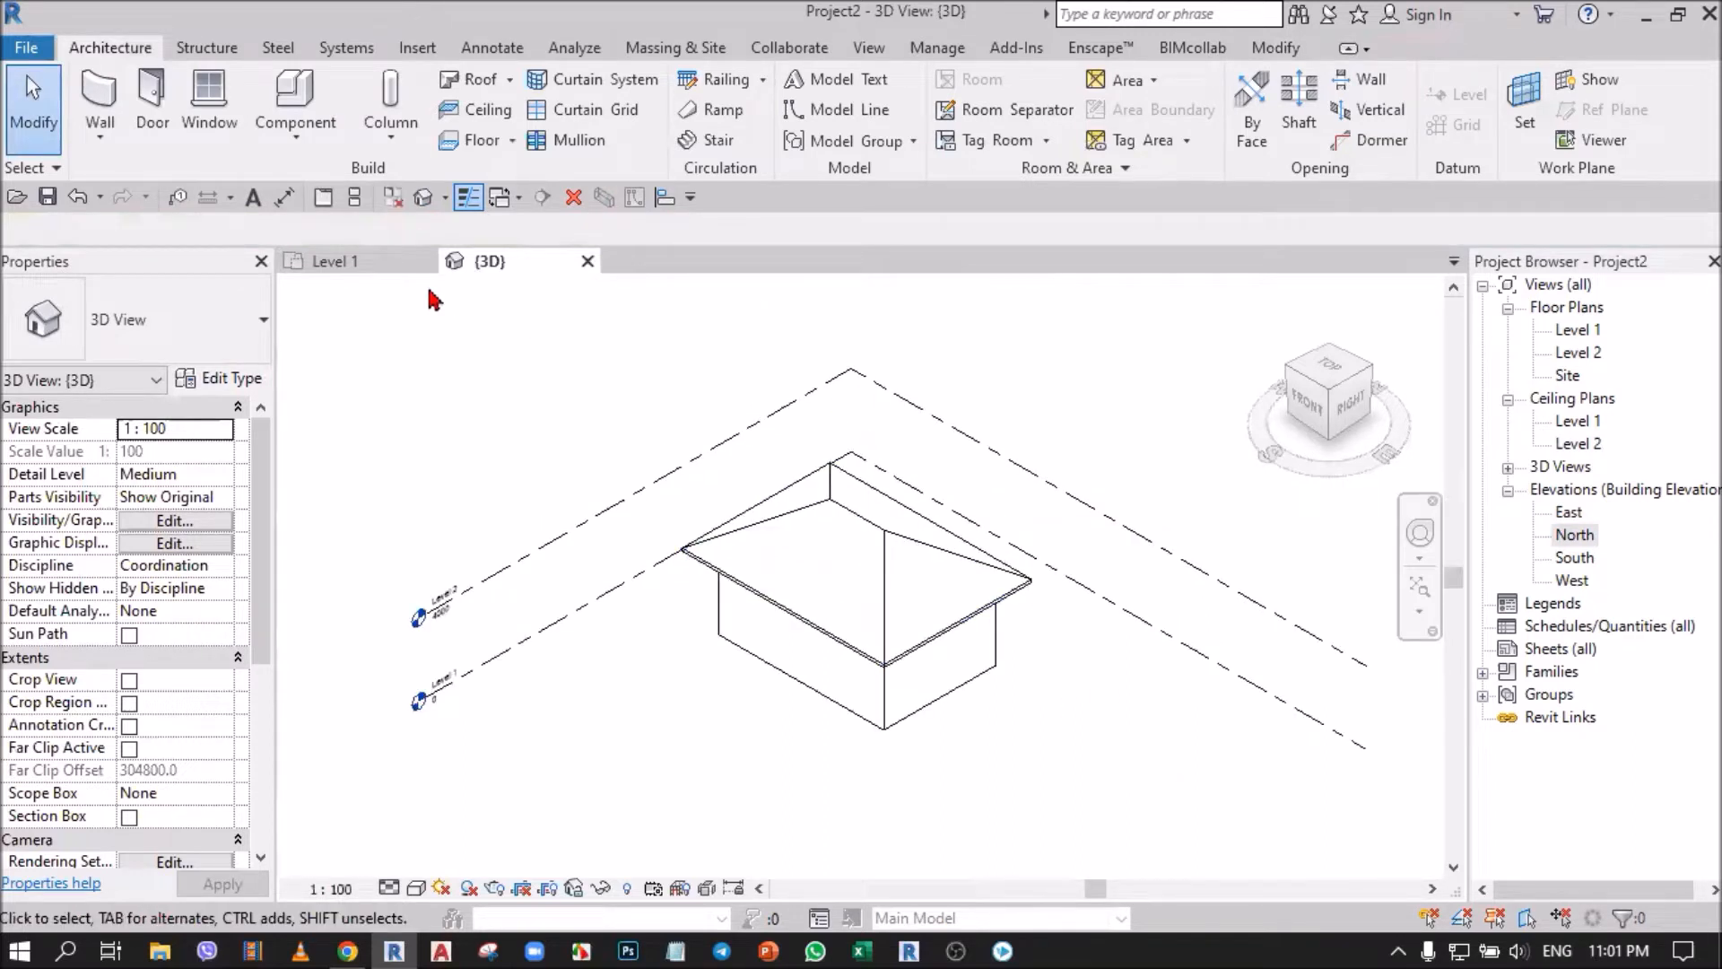
# In the Level 1 plan, draw a separate horizontal wall about 6000 mm long beside the east elevation marker.
pyautogui.click(357, 266)
pyautogui.scroll(-5, 698, 575)
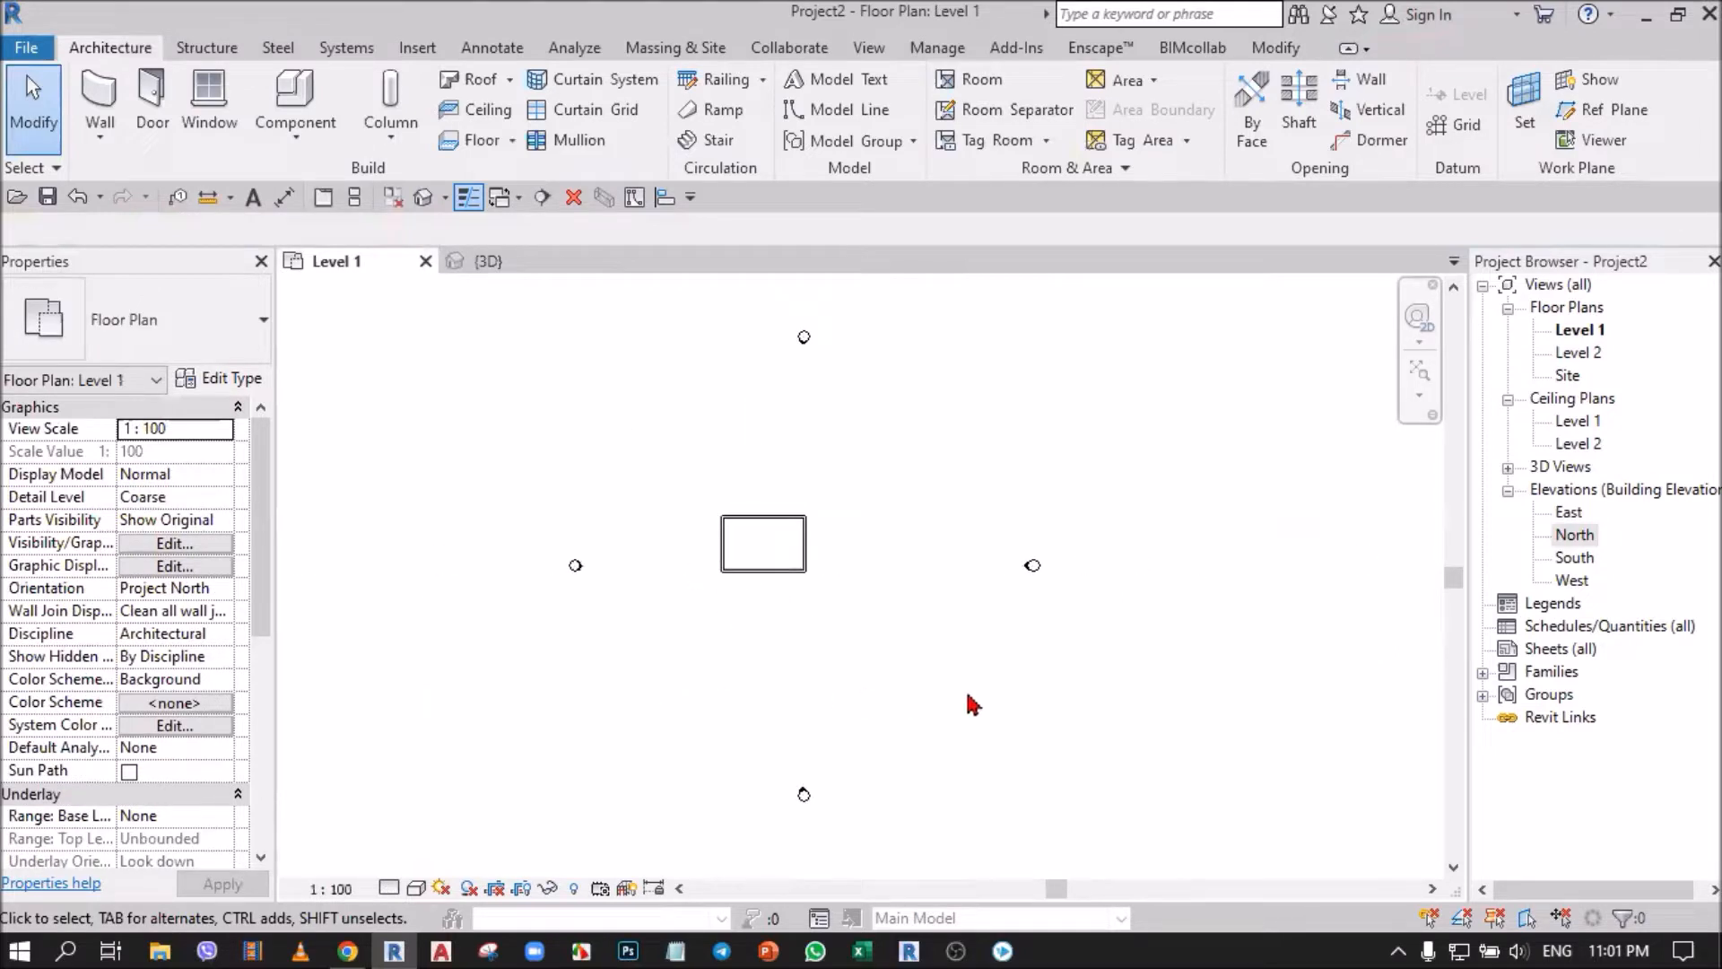
pyautogui.click(99, 100)
pyautogui.click(1050, 539)
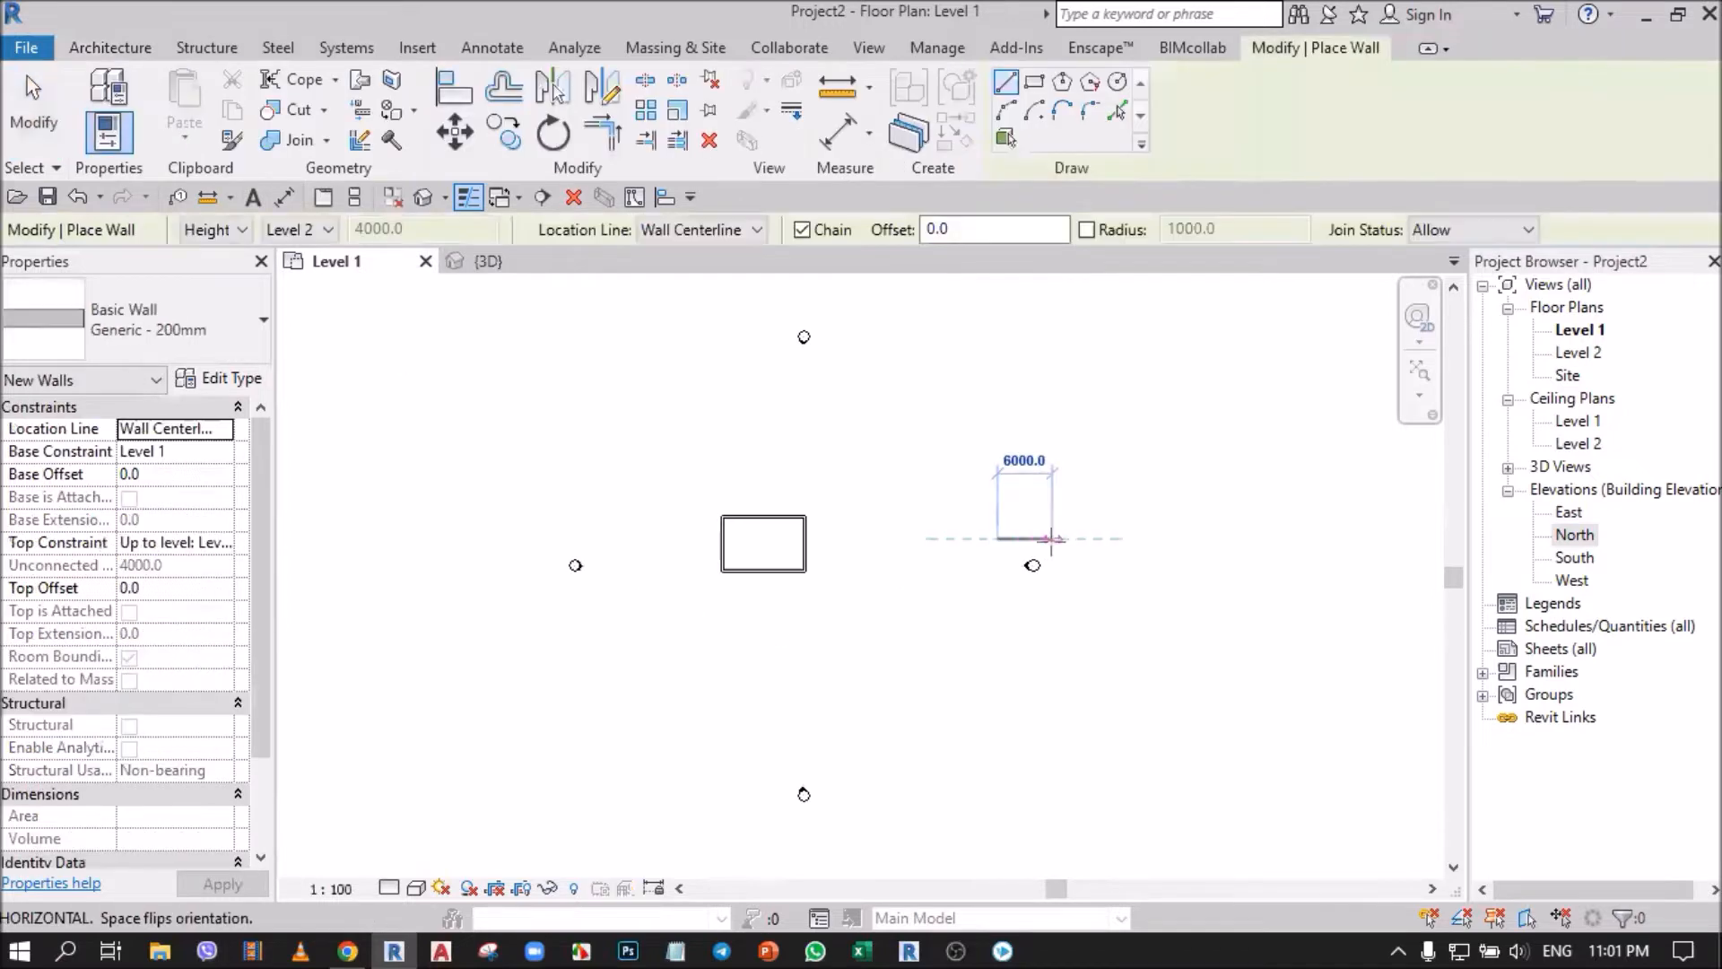
pyautogui.click(36, 99)
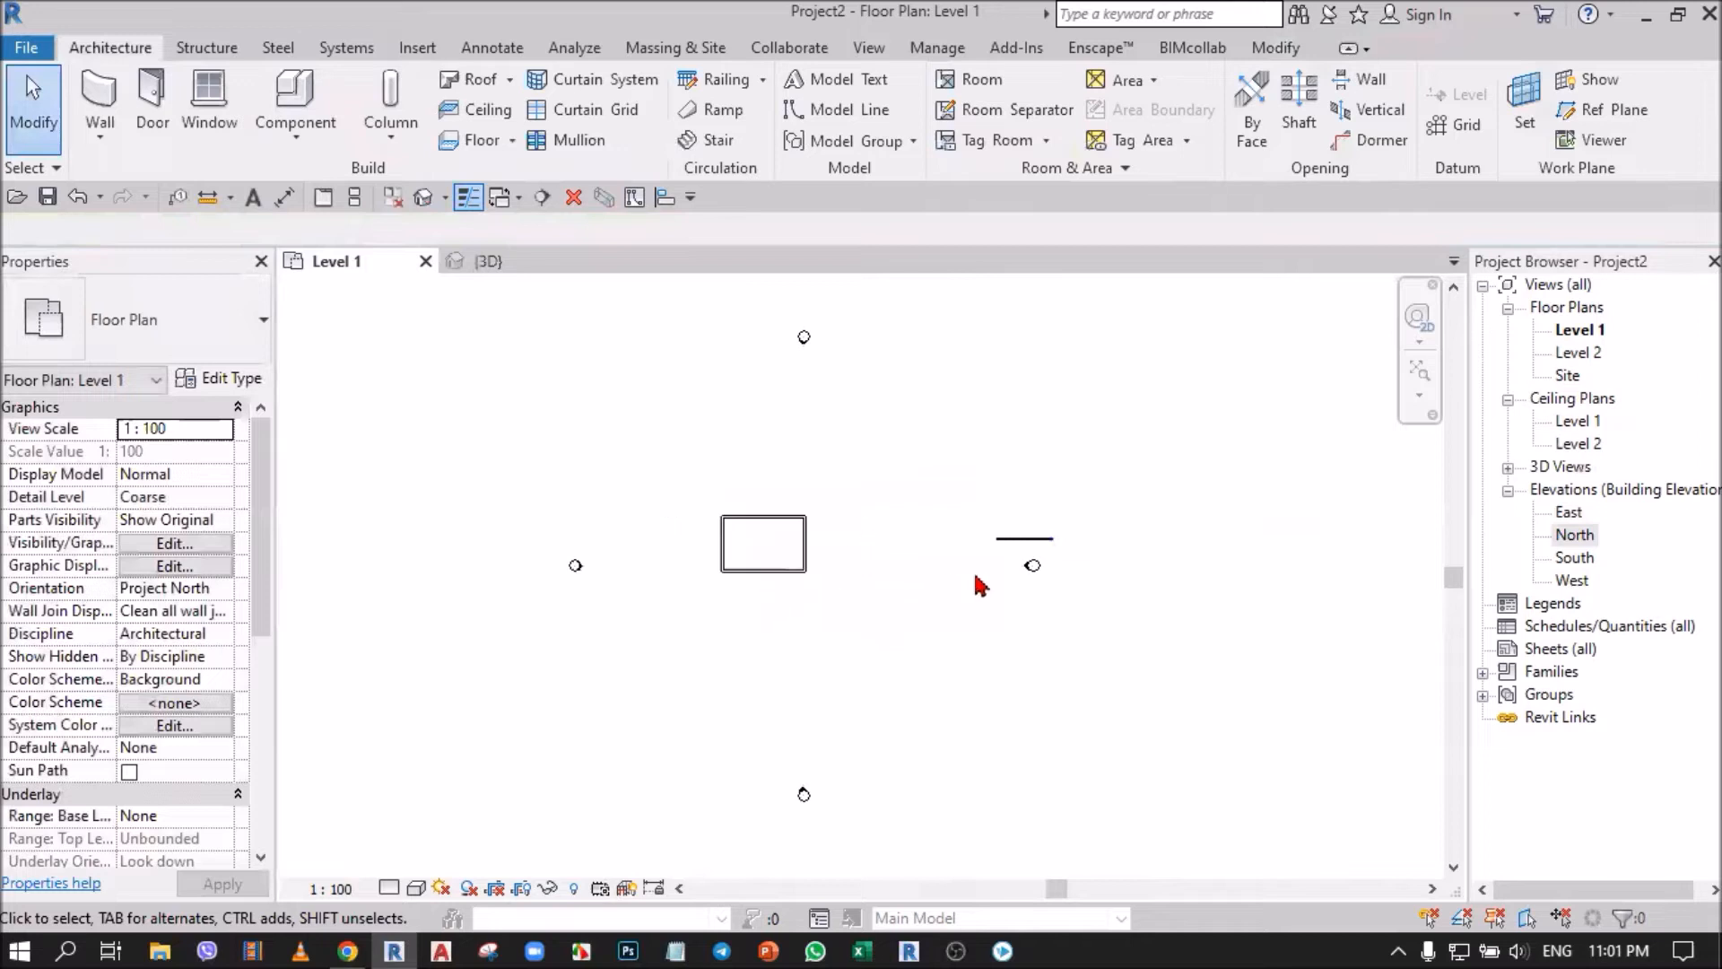
# Tile the Level 1 plan and the 3D view side by side and fit the model in both.
pyautogui.click(356, 199)
pyautogui.press('z')
pyautogui.press('a')
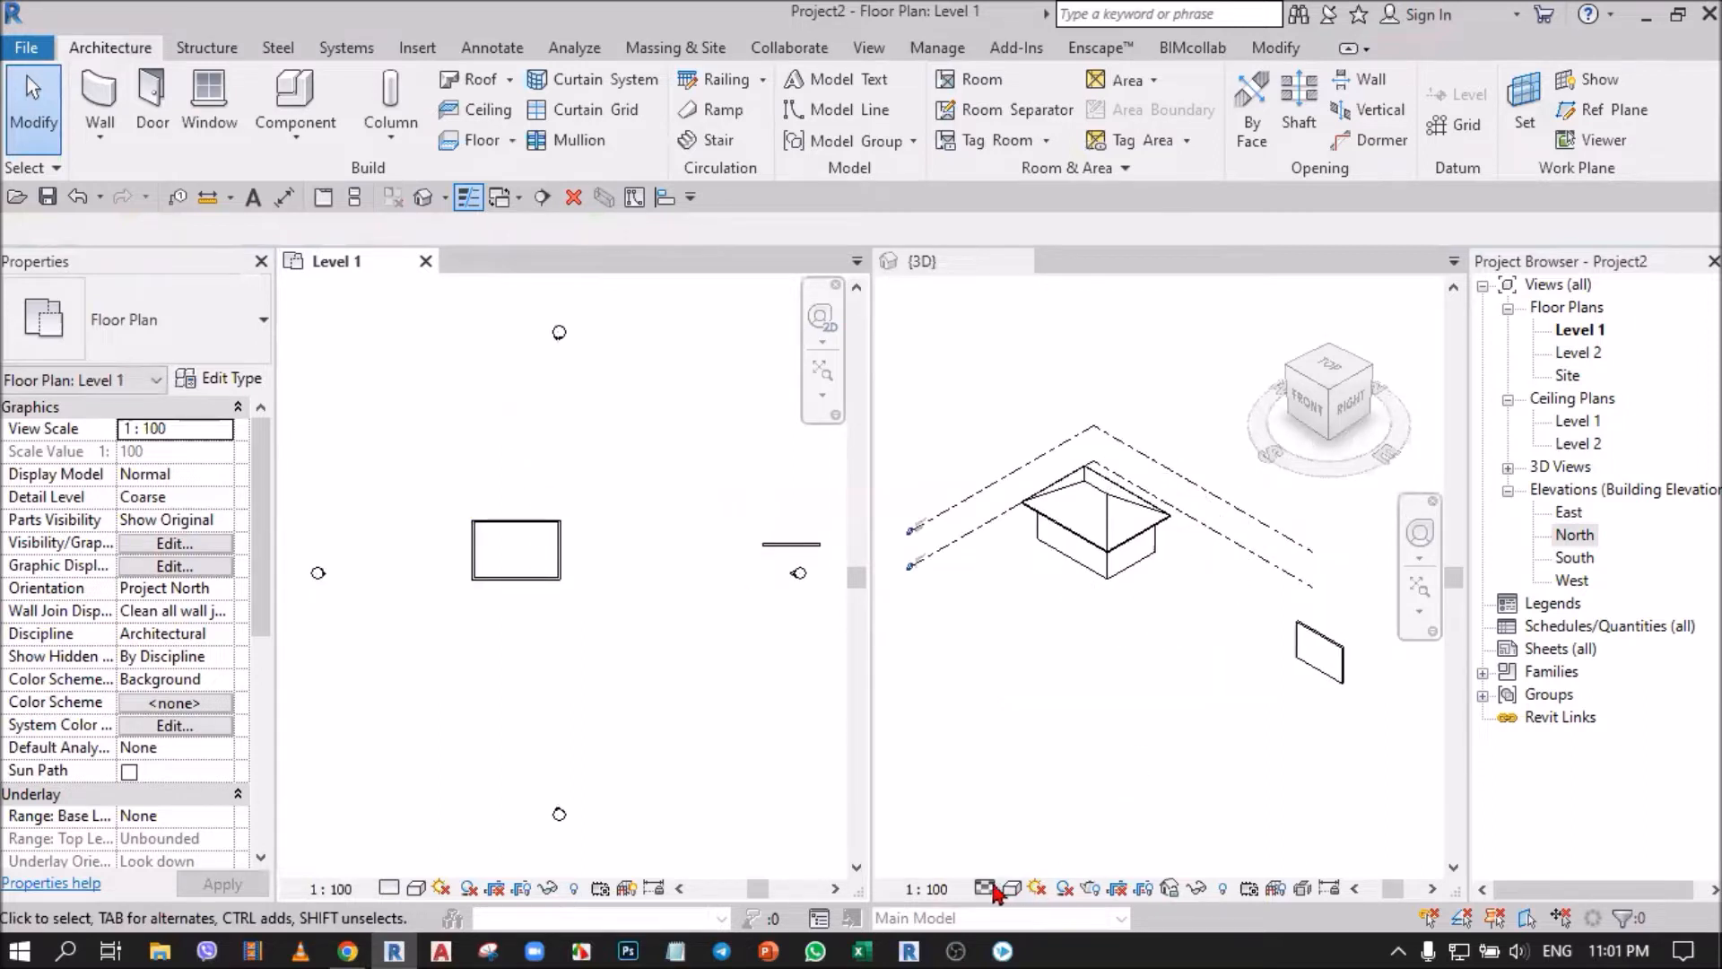
# Set the 3D view to Fine detail level and Shaded visual style, and narrow the Project Browser to widen the drawing area.
pyautogui.click(987, 889)
pyautogui.click(1021, 859)
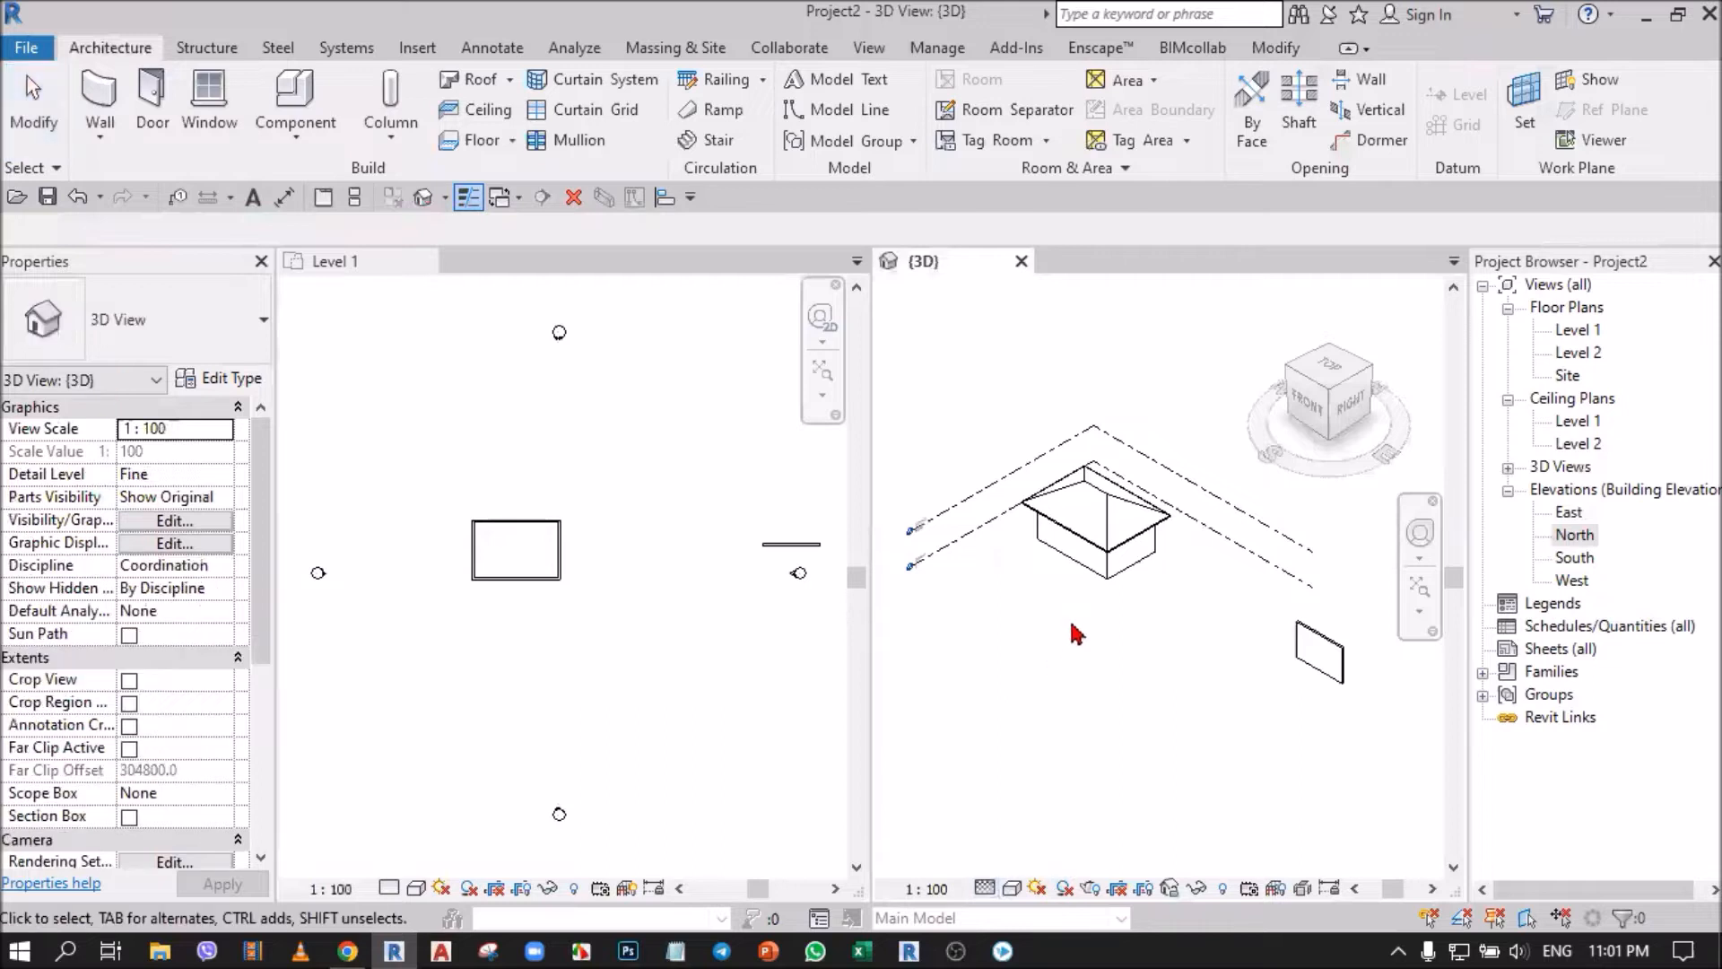
pyautogui.click(1011, 889)
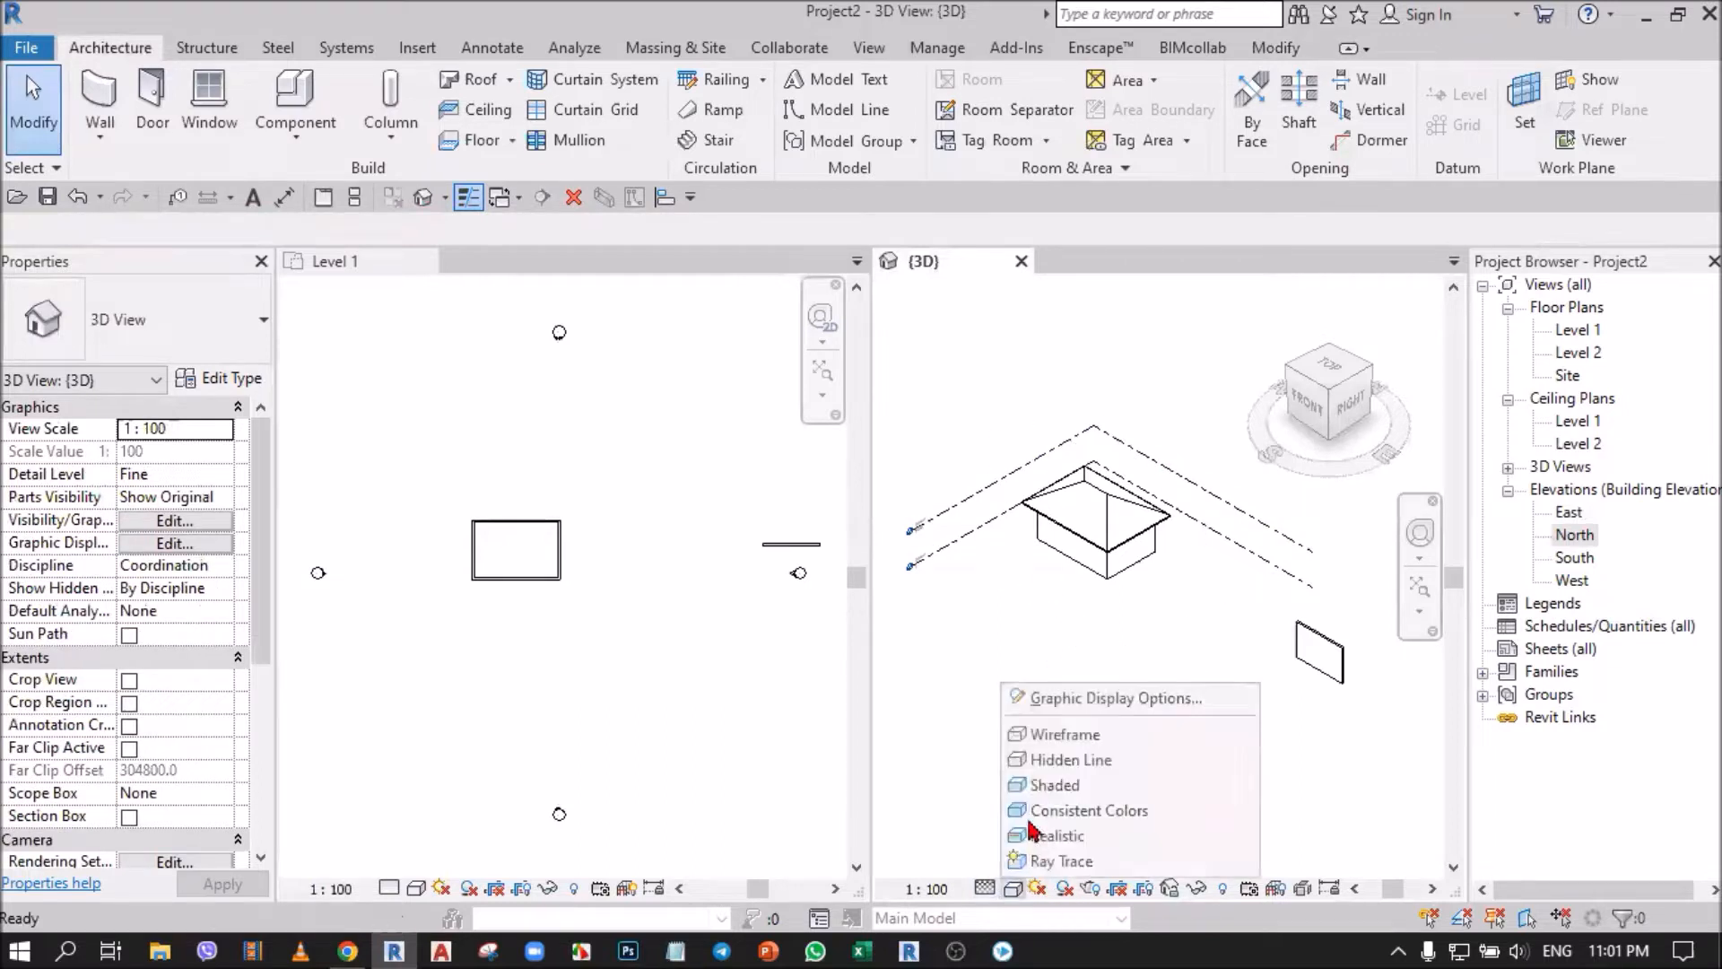
pyautogui.click(1055, 786)
pyautogui.scroll(3, 1335, 662)
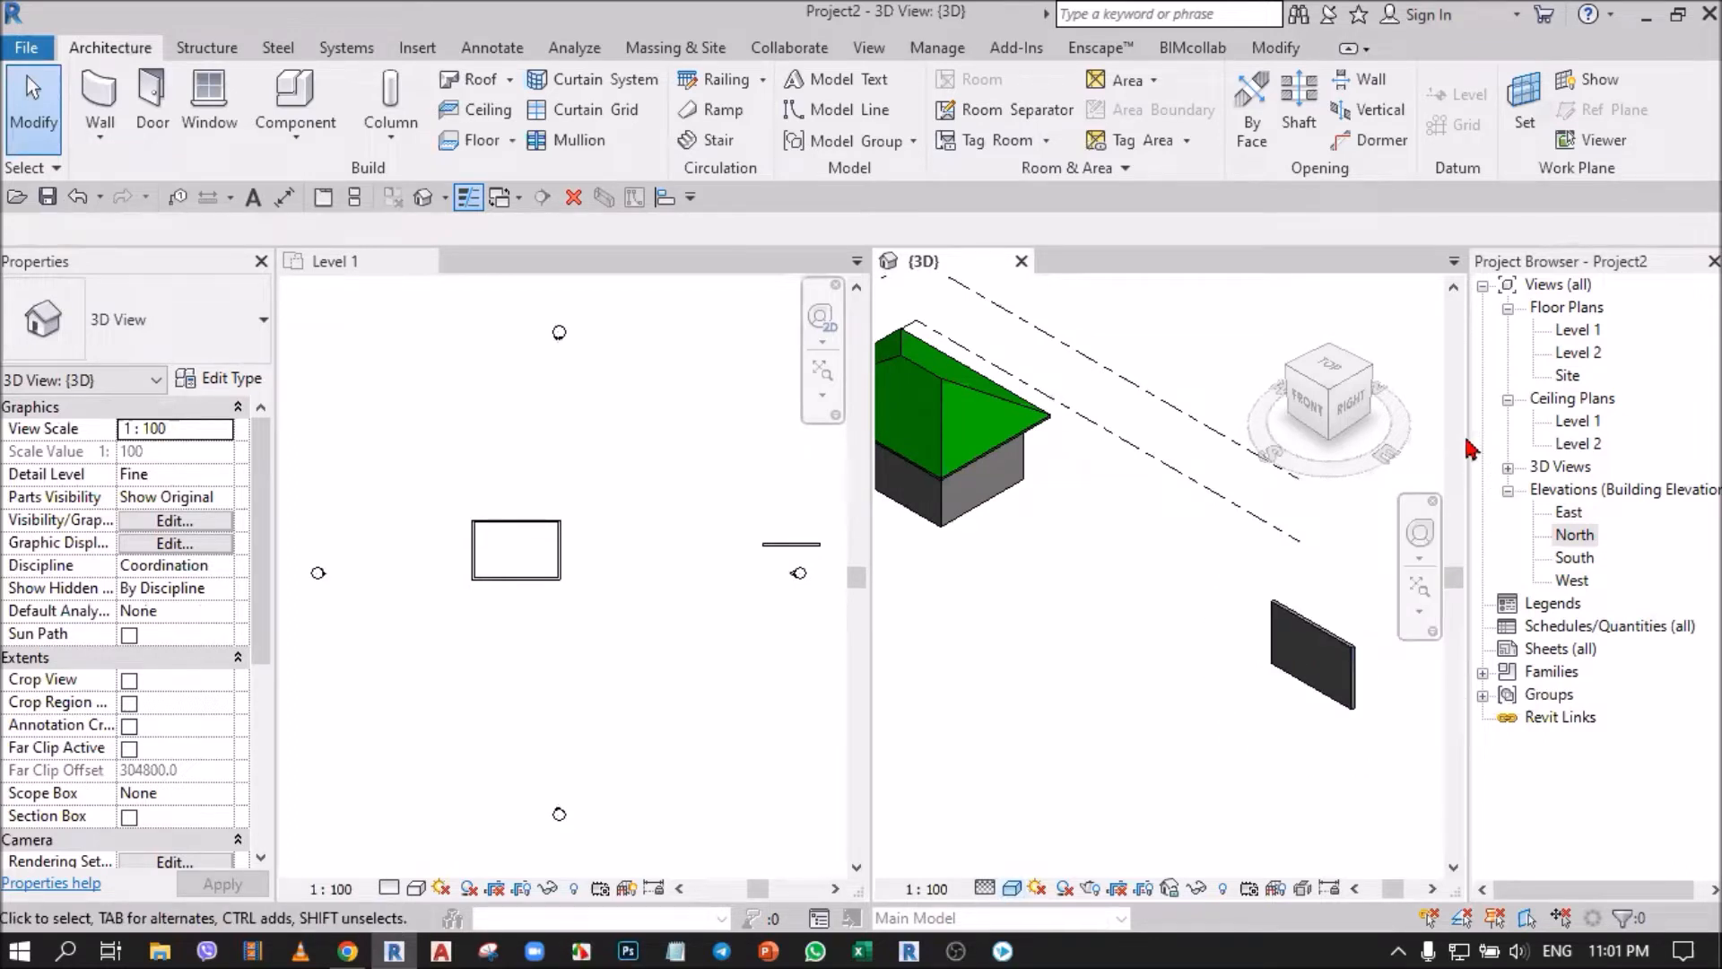
pyautogui.moveTo(1469, 437); pyautogui.dragTo(1538, 437)
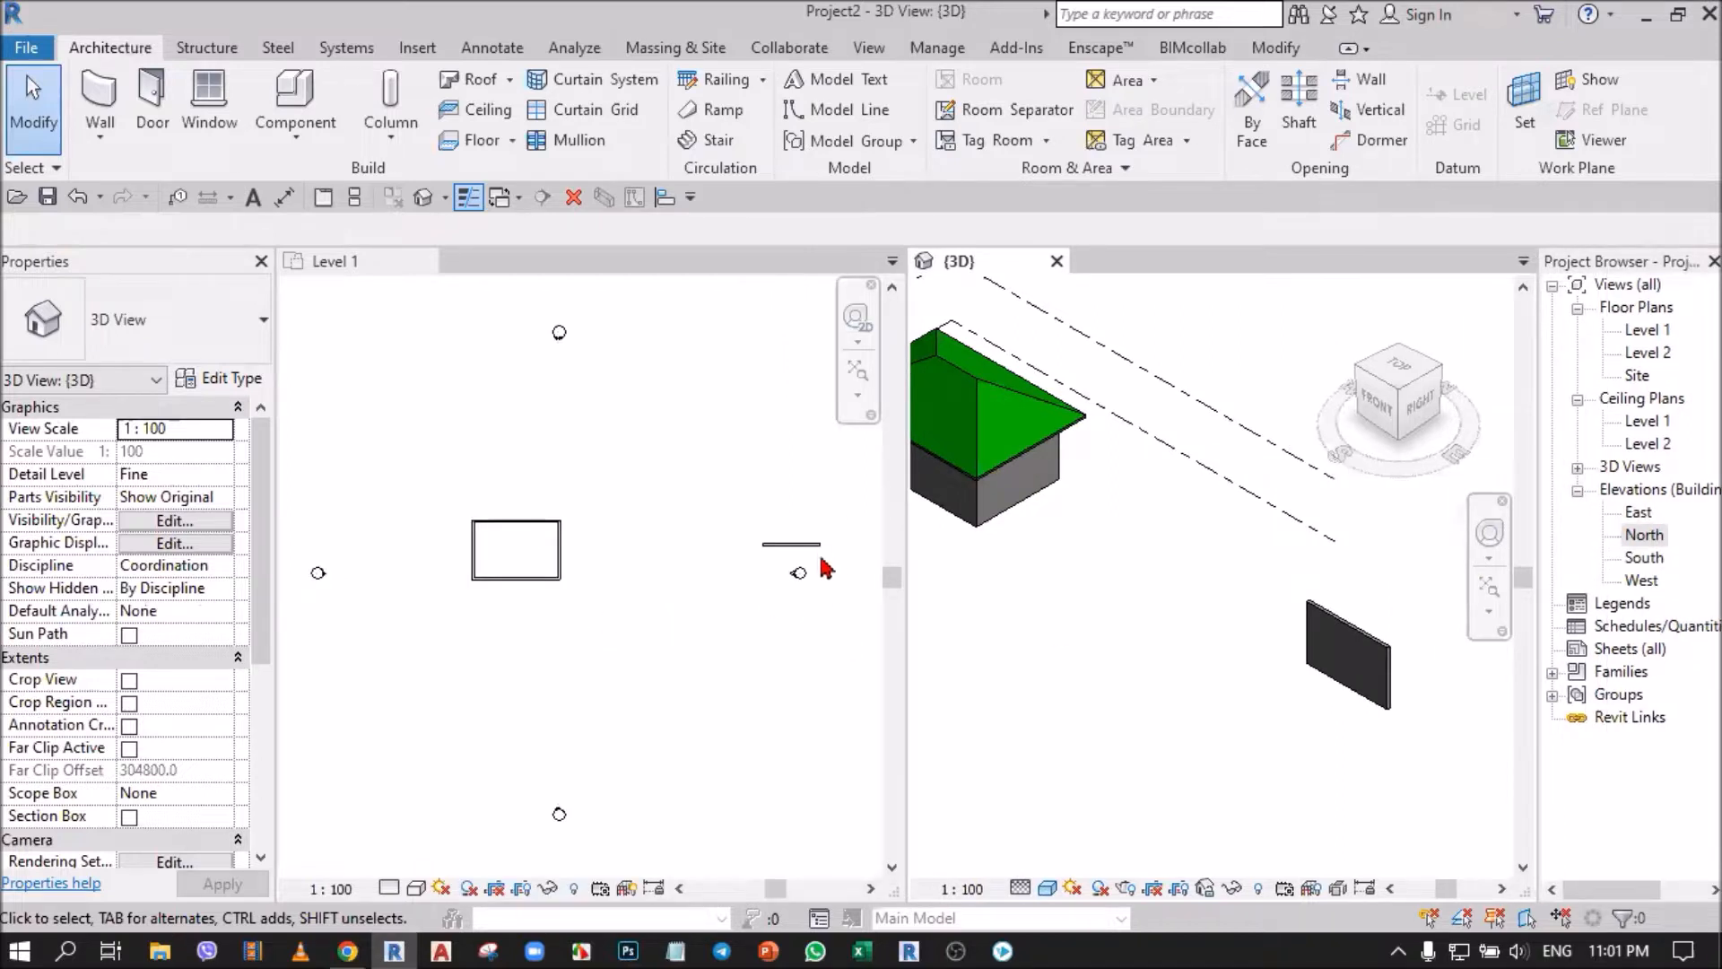
# Select the separate wall and examine its position relative to the east elevation marker in the plan and 3D views.
pyautogui.scroll(3, 821, 561)
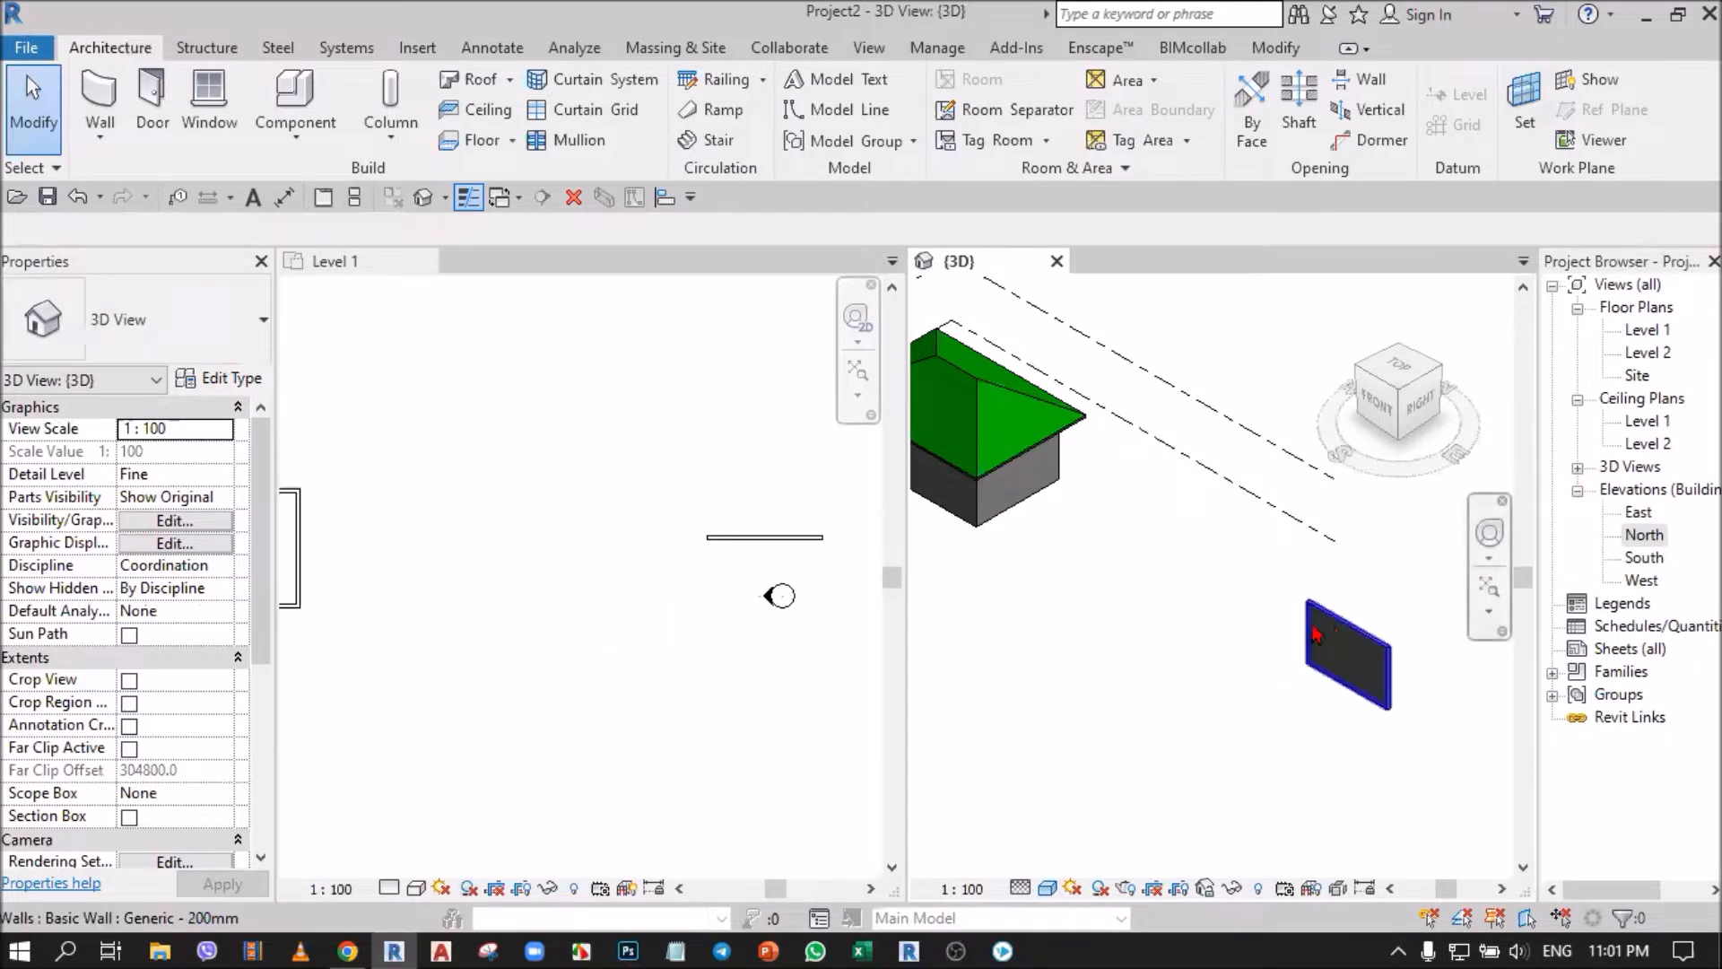
pyautogui.click(758, 541)
pyautogui.scroll(3, 786, 551)
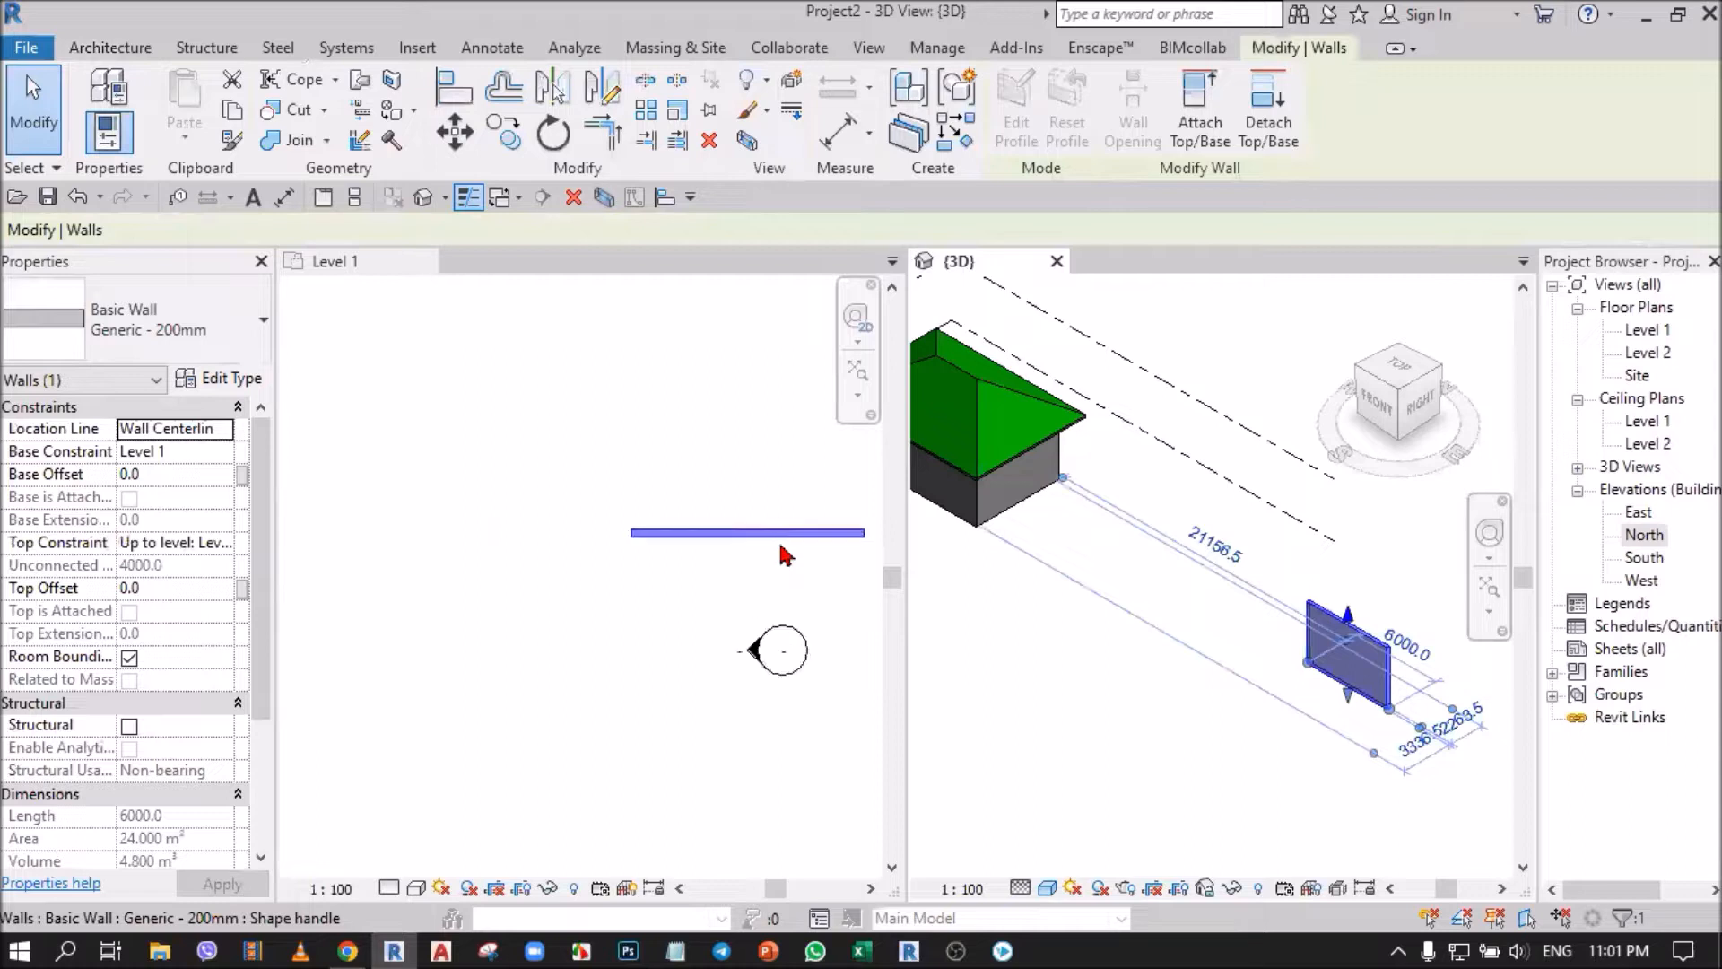
pyautogui.scroll(-3, 704, 569)
pyautogui.scroll(-3, 710, 565)
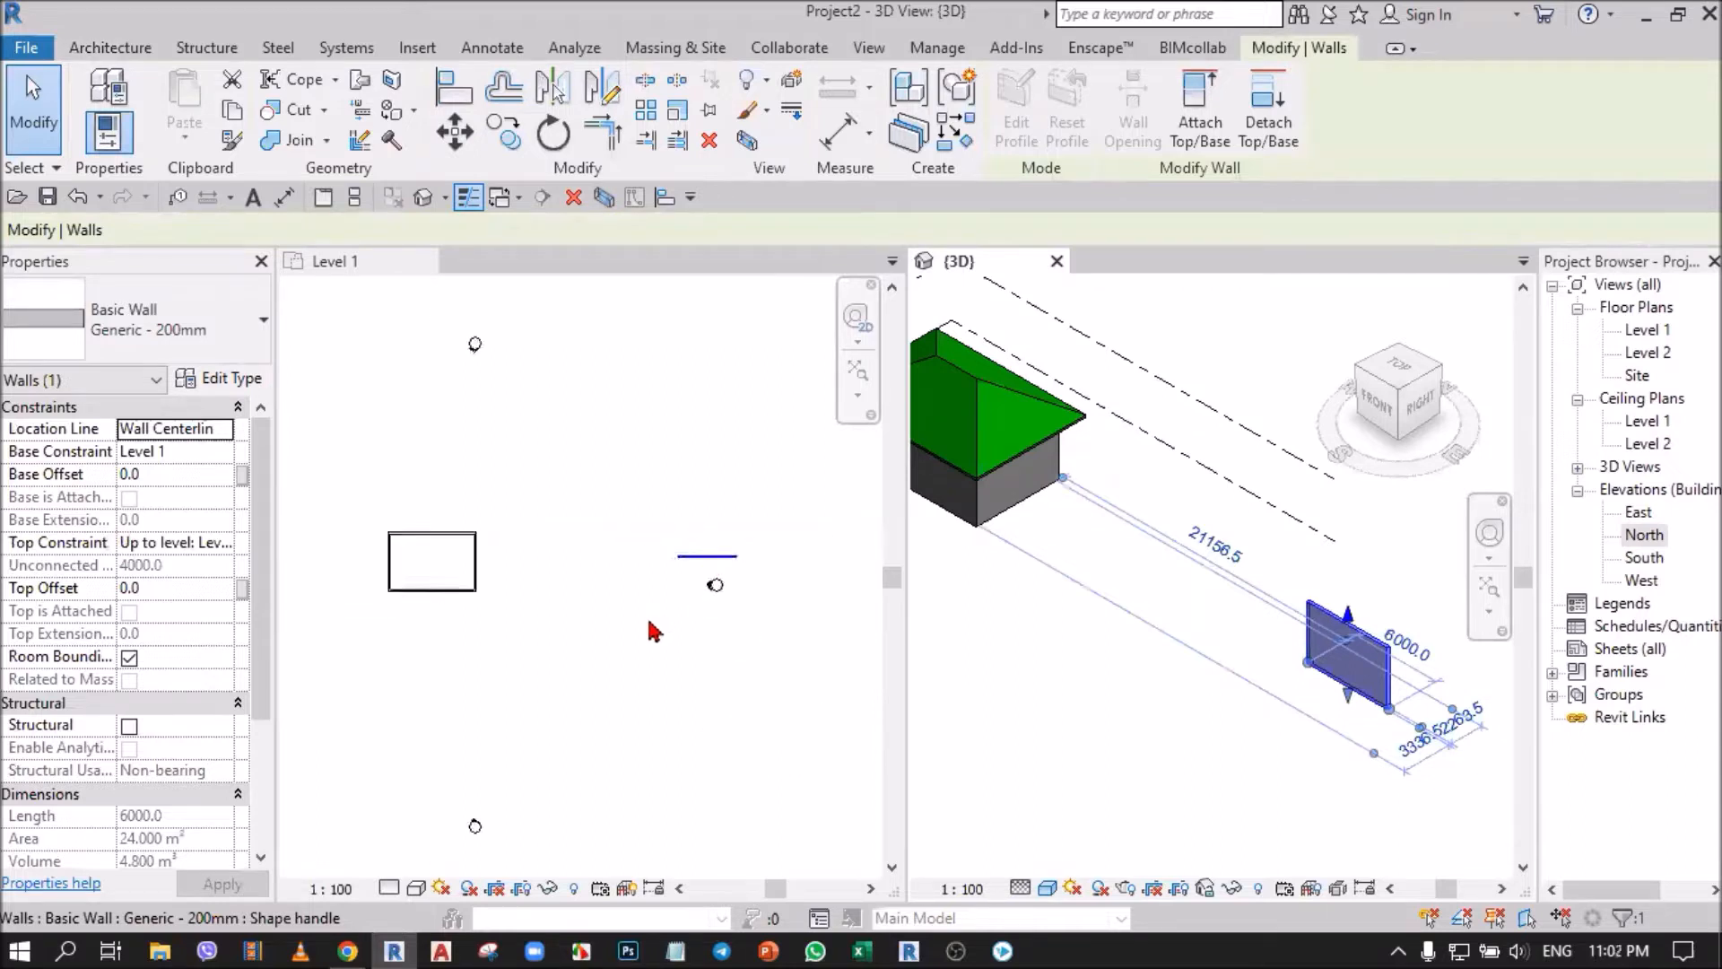
pyautogui.moveTo(554, 677); pyautogui.dragTo(696, 694, button='middle')
pyautogui.scroll(-1, 718, 677)
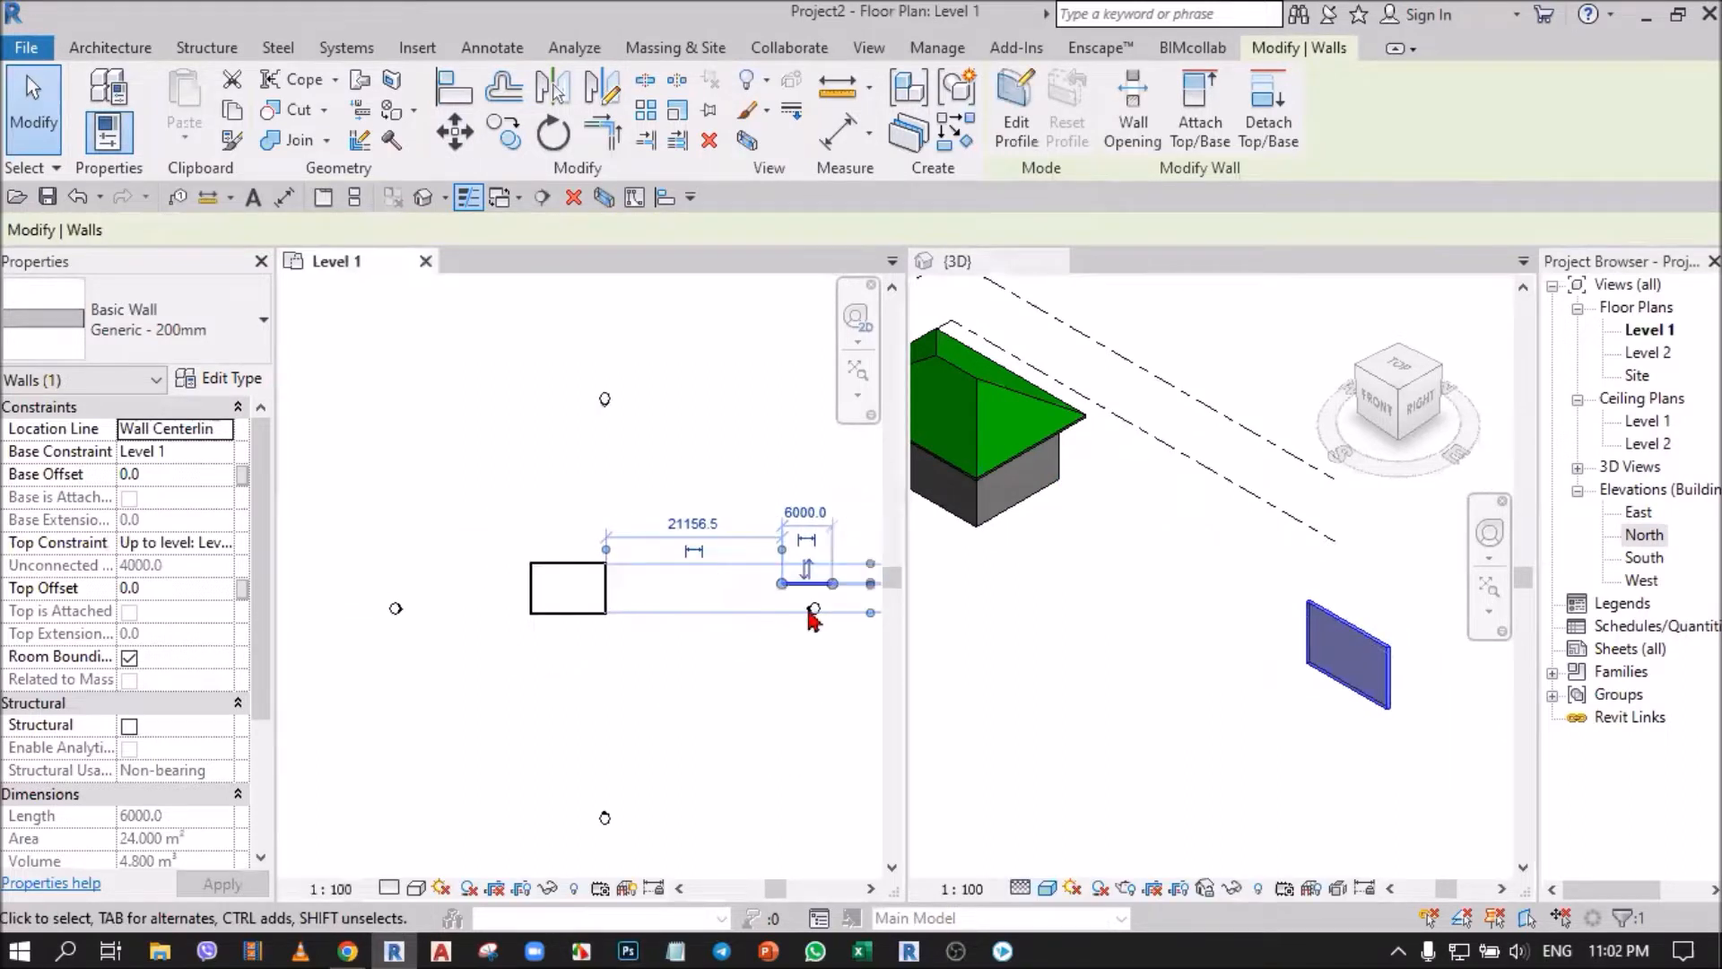
pyautogui.scroll(-3, 1258, 628)
# Select the whole house in the 3D view, examine its location in the plan, and clear the selection.
pyautogui.click(1087, 636)
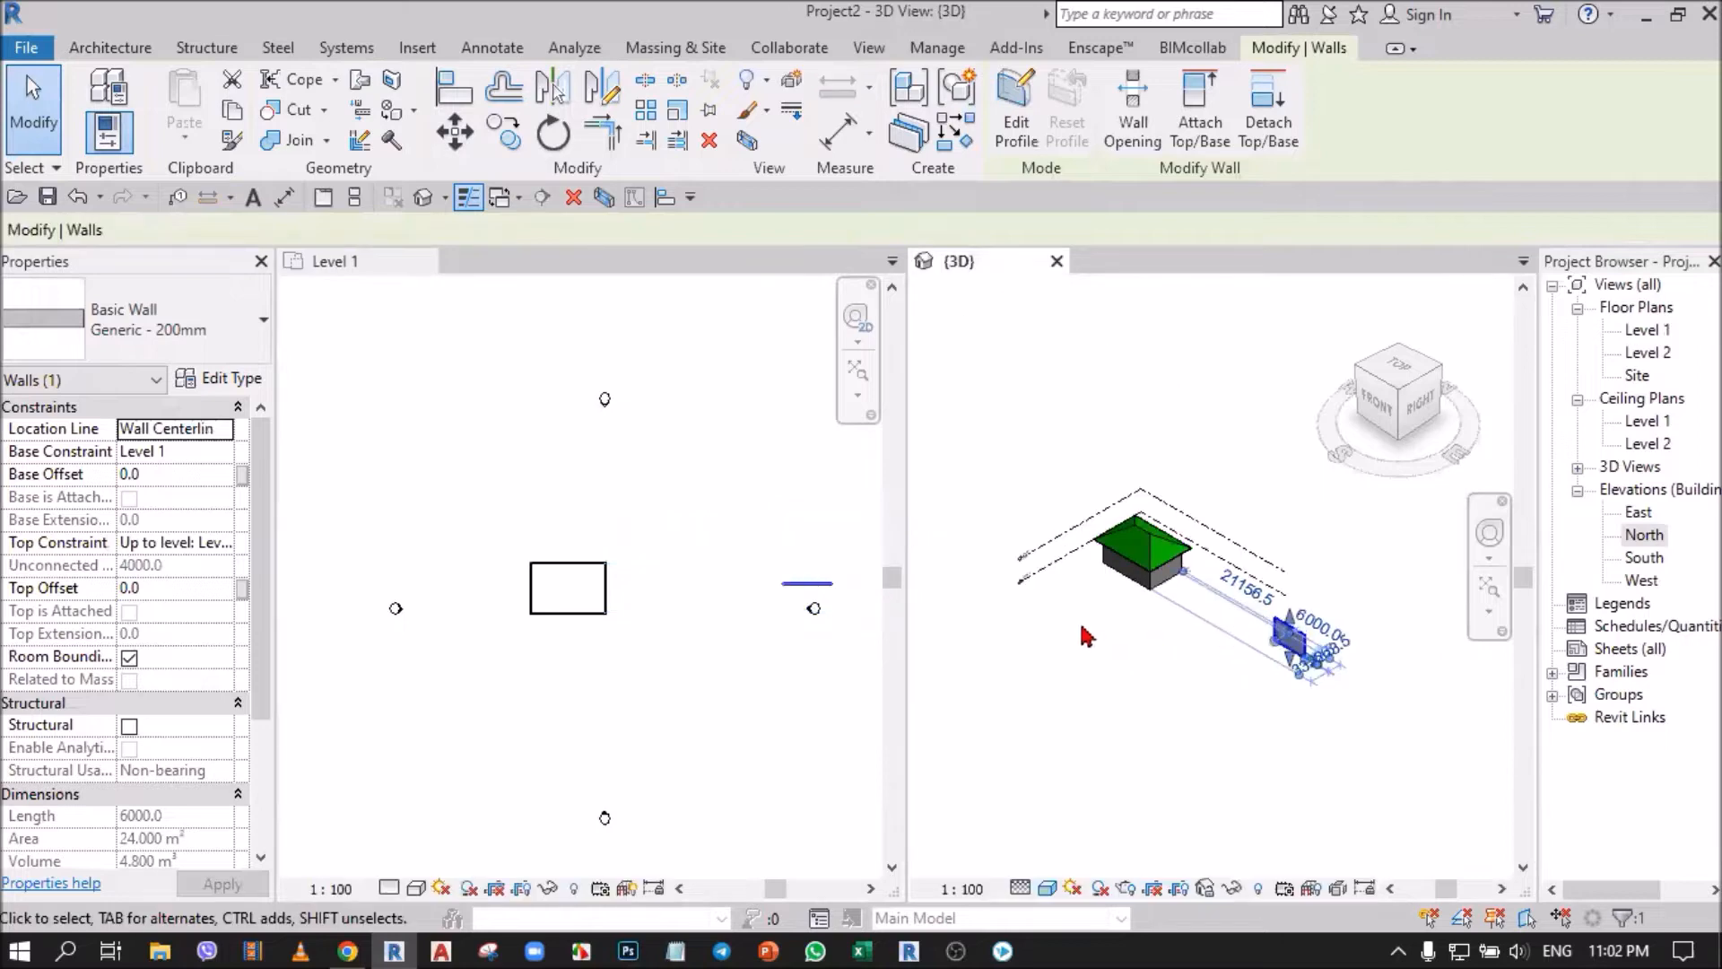
pyautogui.moveTo(1069, 615); pyautogui.dragTo(1217, 456)
pyautogui.scroll(4, 545, 590)
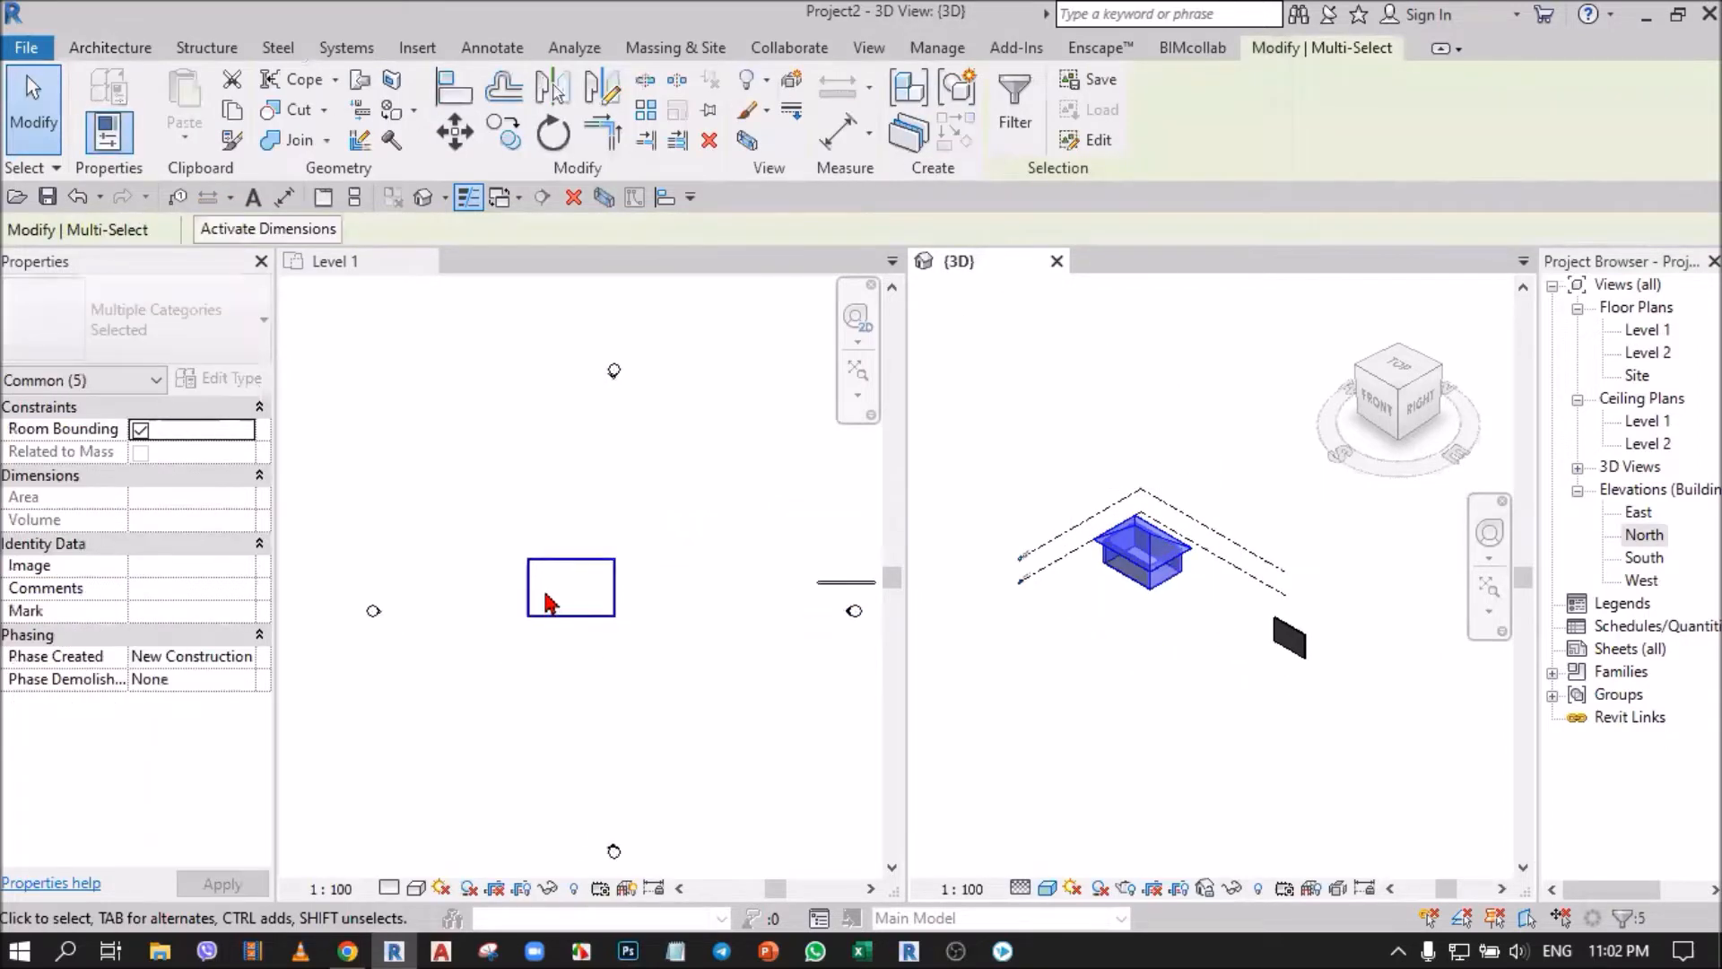
pyautogui.press('ctrl')
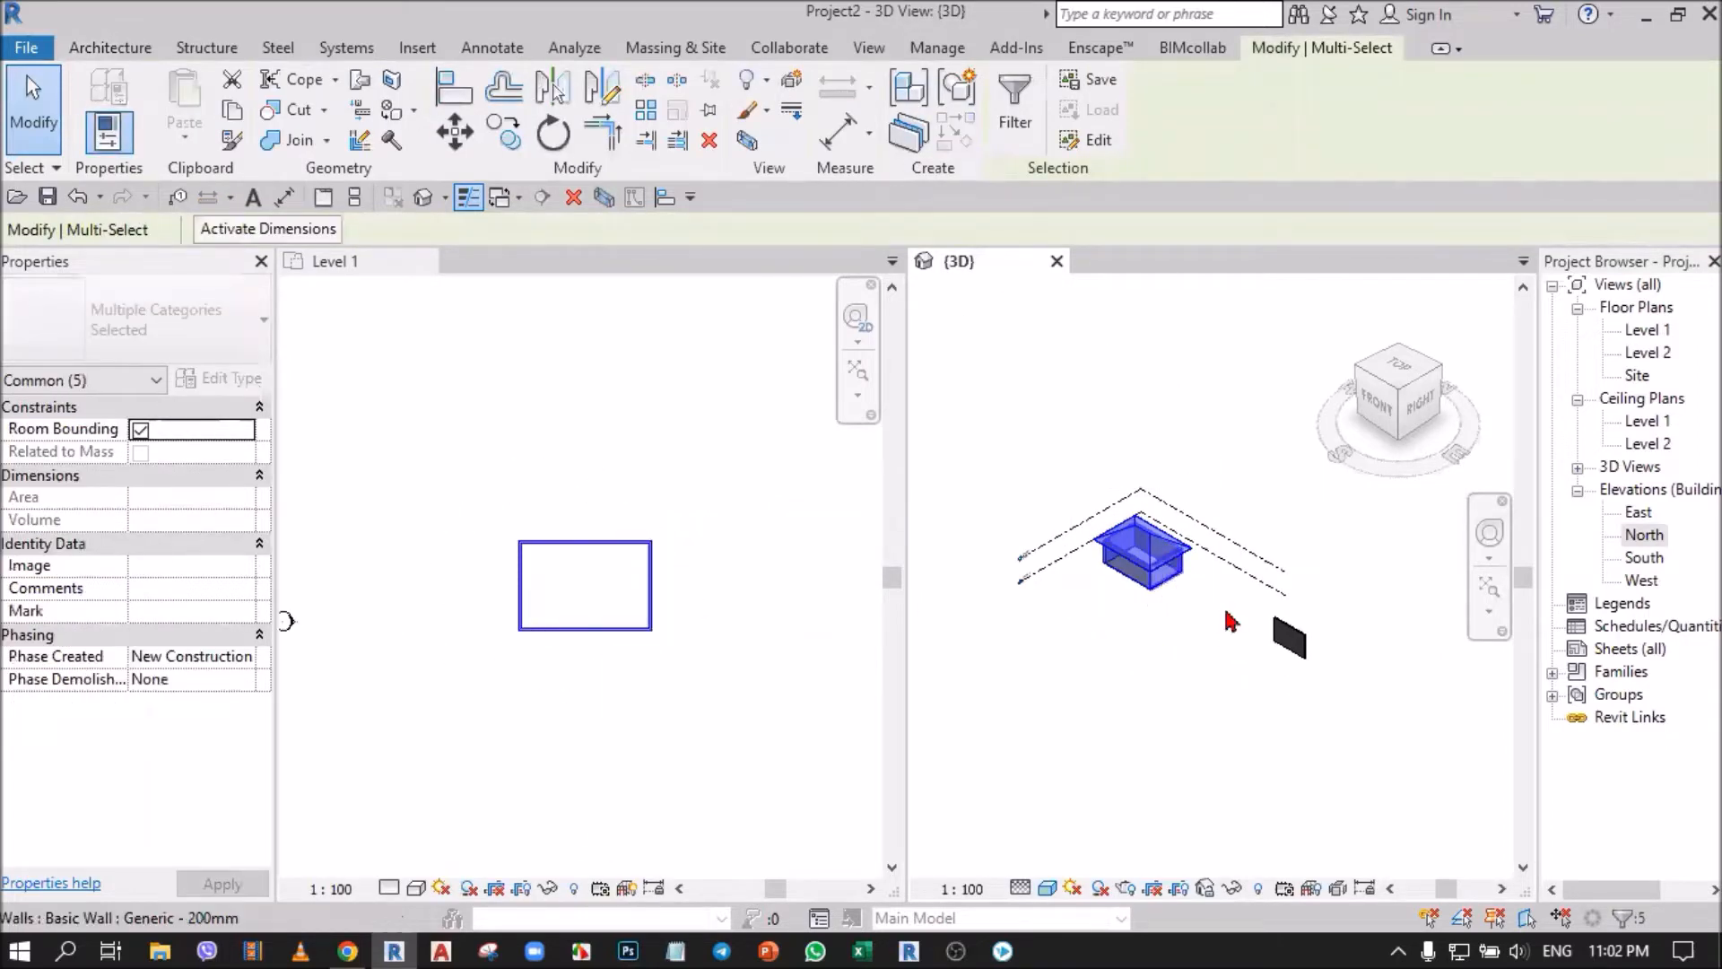
pyautogui.click(788, 696)
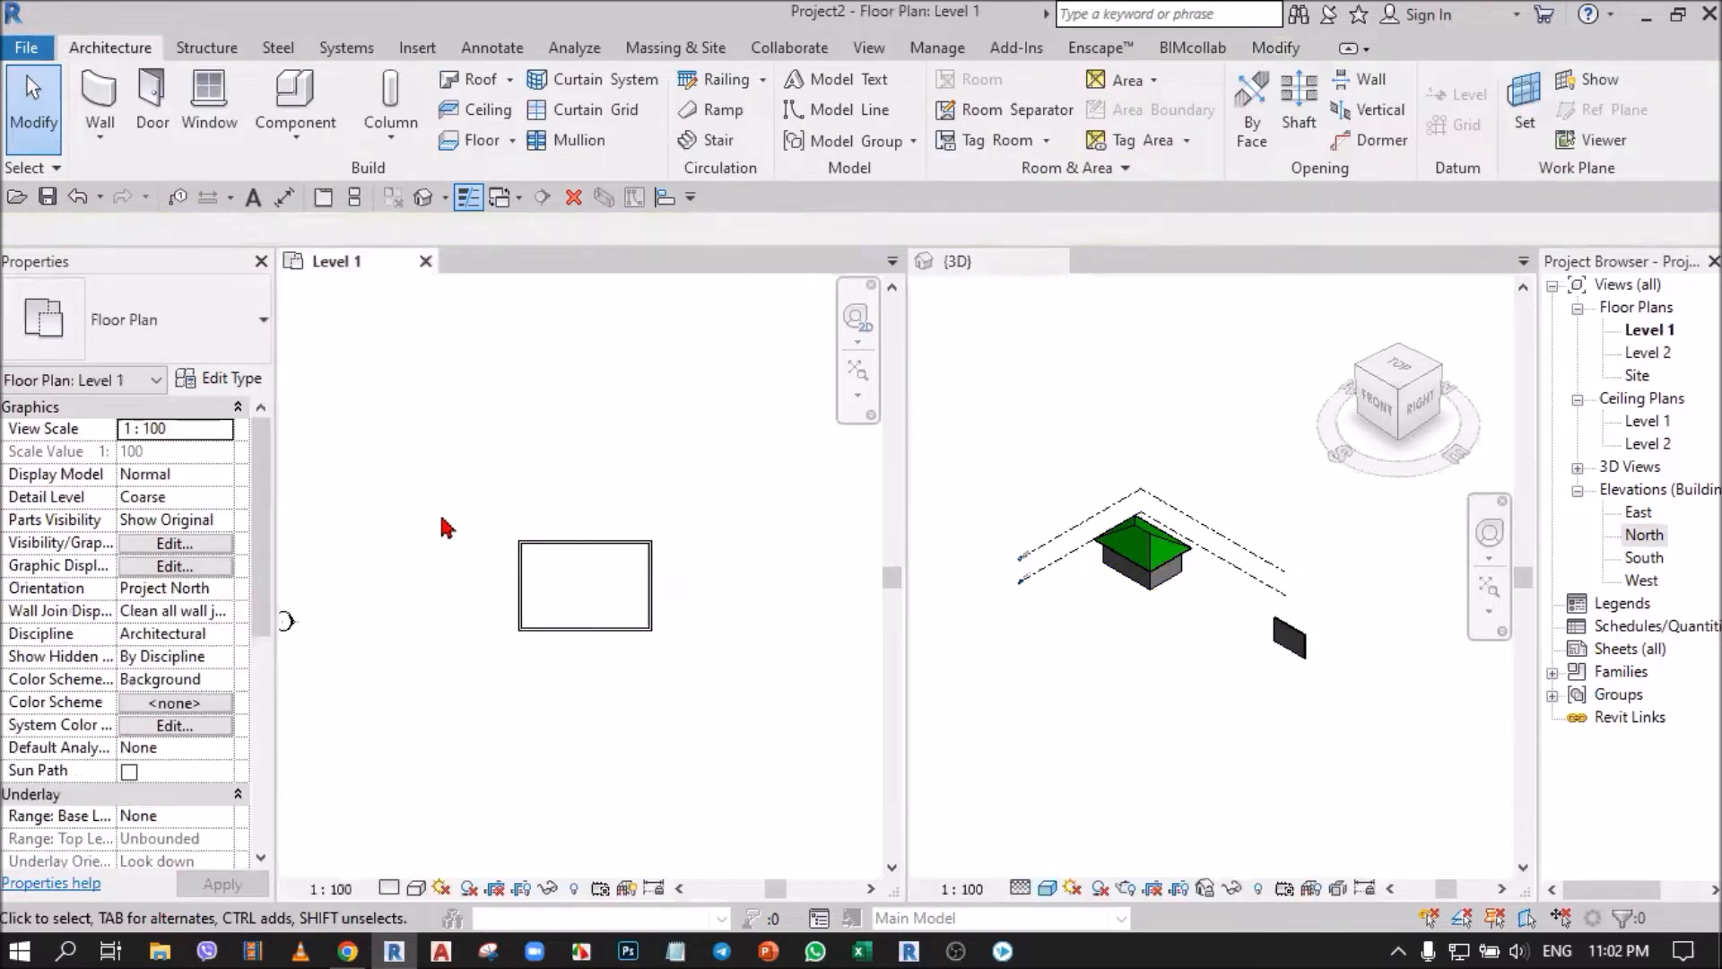
# Select the separate wall together with the east elevation marker in the plan and examine the selection in both views.
pyautogui.scroll(-2, 443, 526)
pyautogui.moveTo(642, 461); pyautogui.dragTo(832, 750)
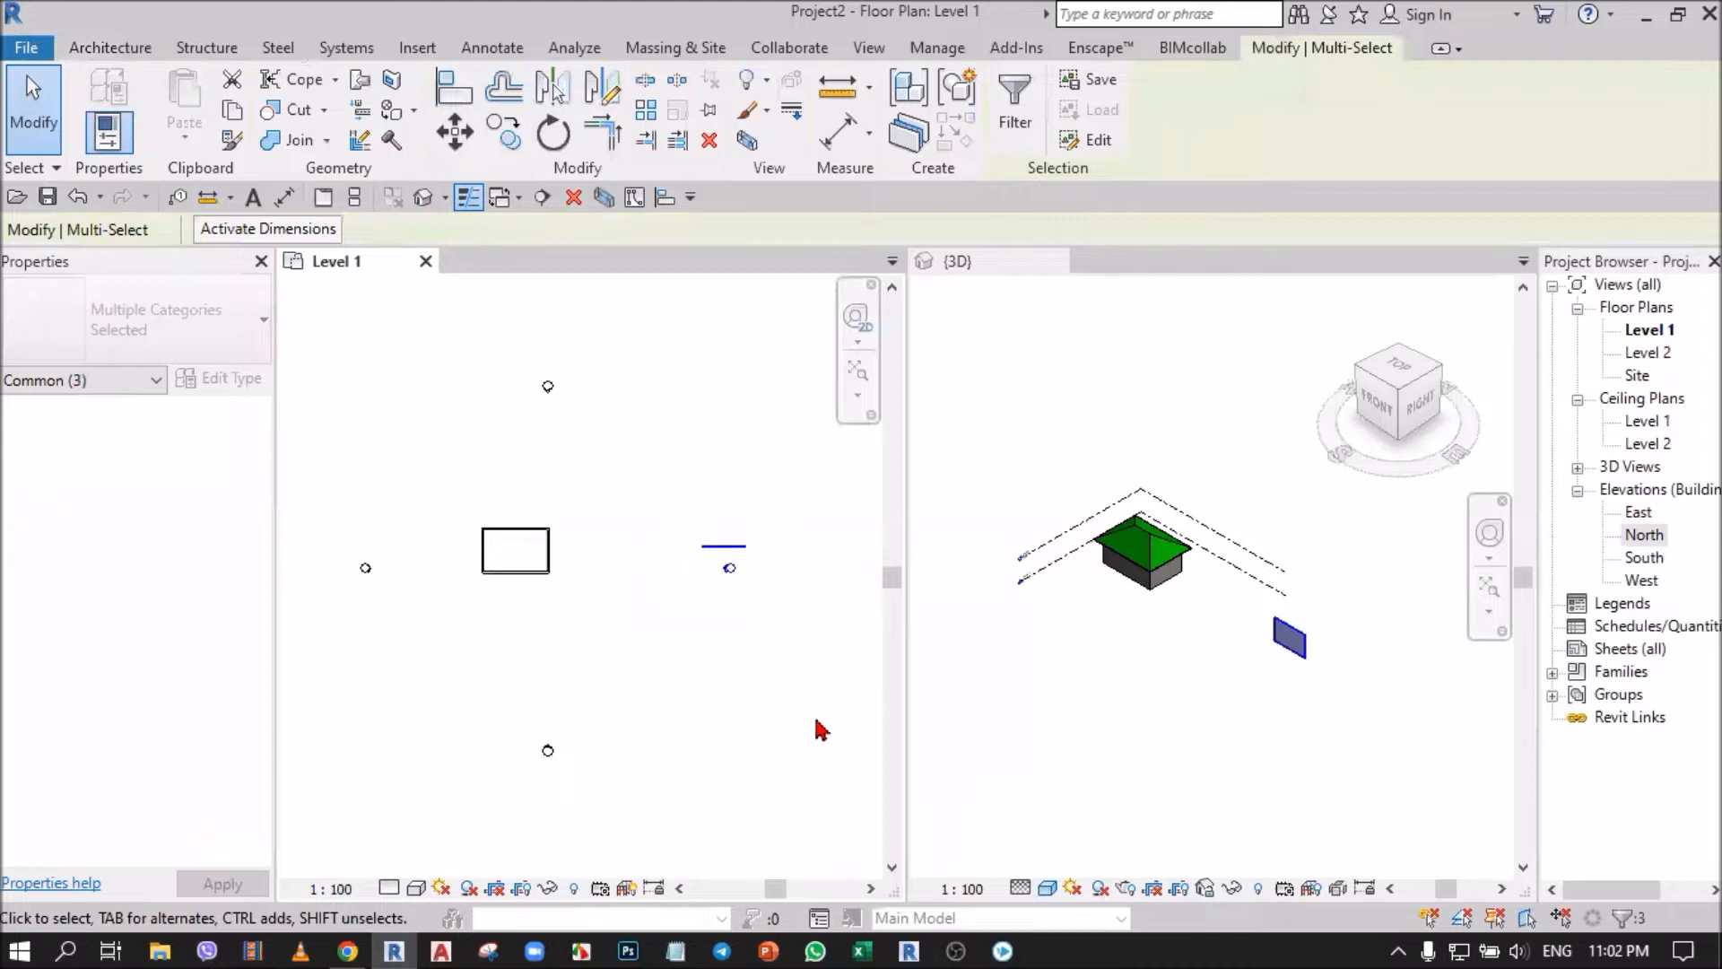
pyautogui.scroll(6, 722, 550)
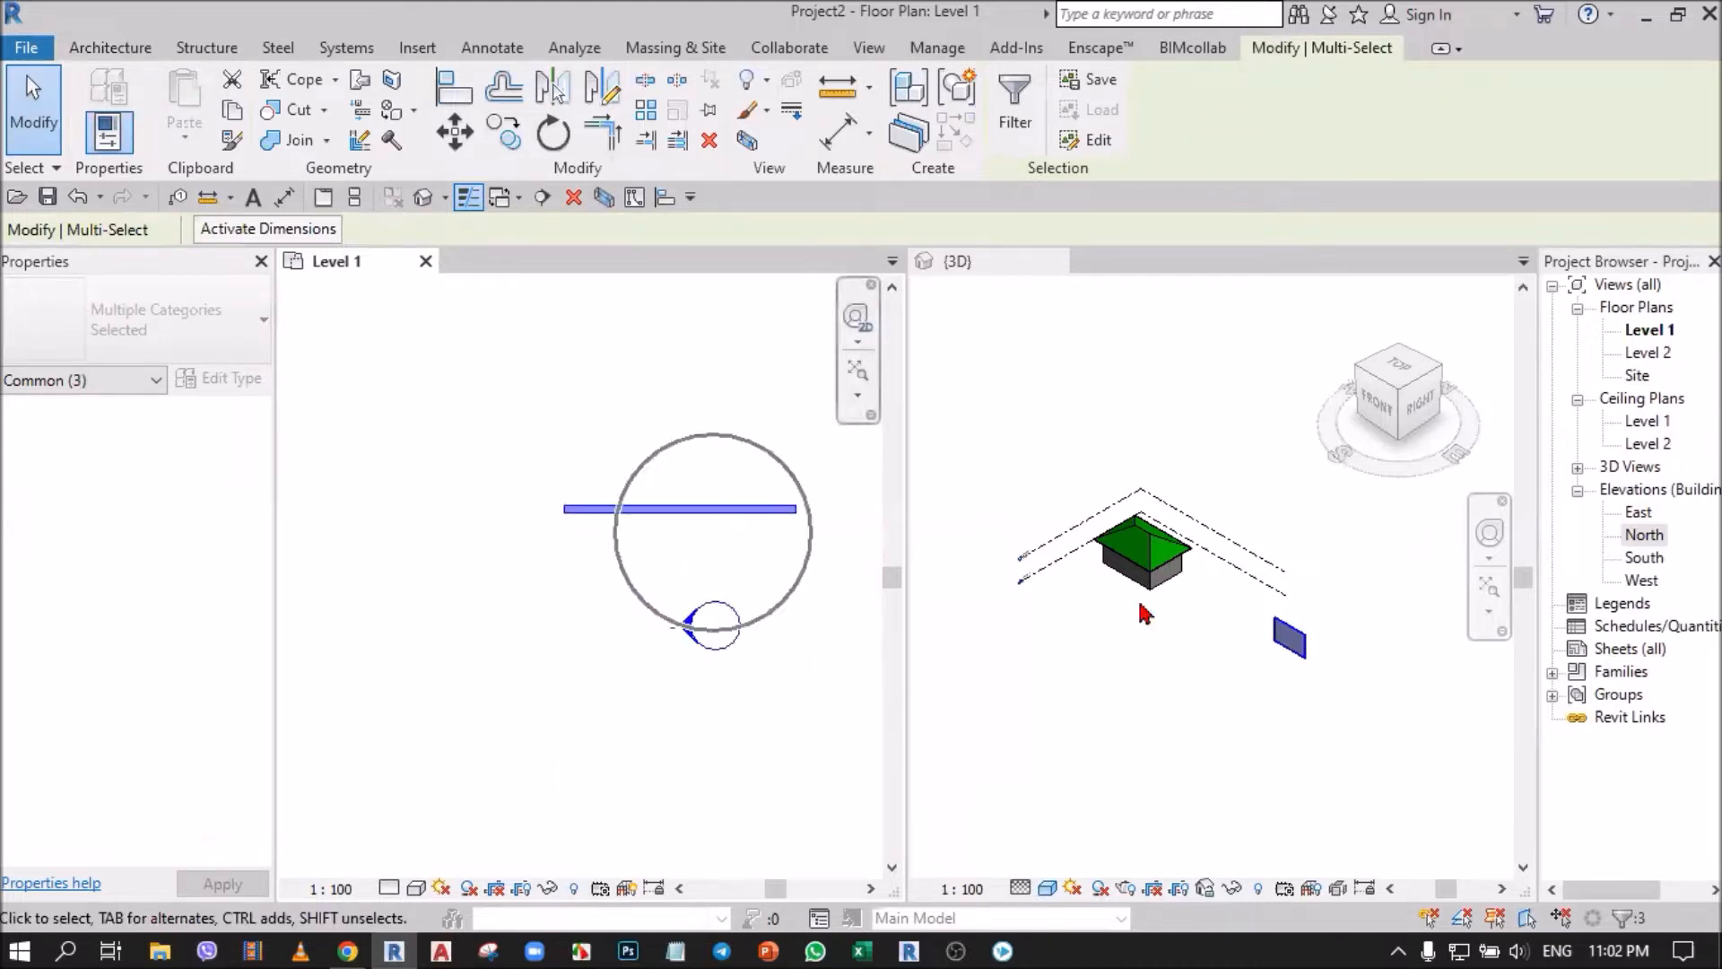
pyautogui.scroll(6, 1292, 639)
pyautogui.click(1310, 634)
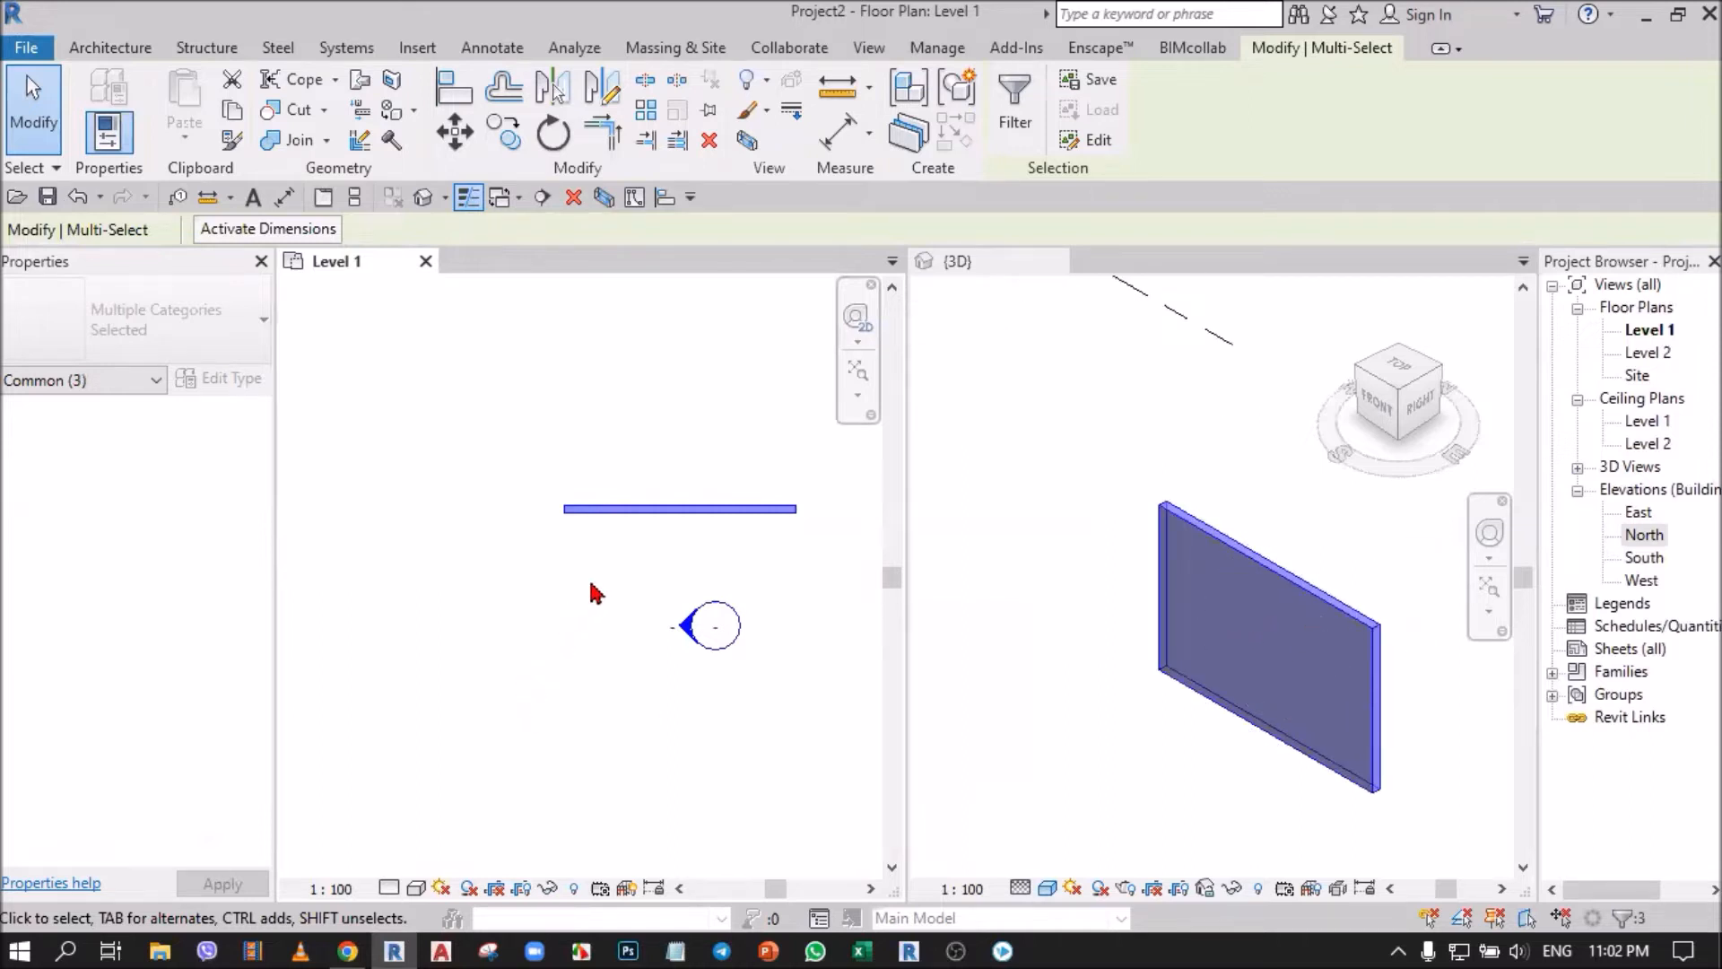
# Delete the separate wall together with the east elevation marker, accepting the removal of the East elevation view.
pyautogui.scroll(-4, 633, 571)
pyautogui.click(625, 616)
pyautogui.scroll(-2, 671, 619)
pyautogui.moveTo(574, 491); pyautogui.dragTo(707, 725)
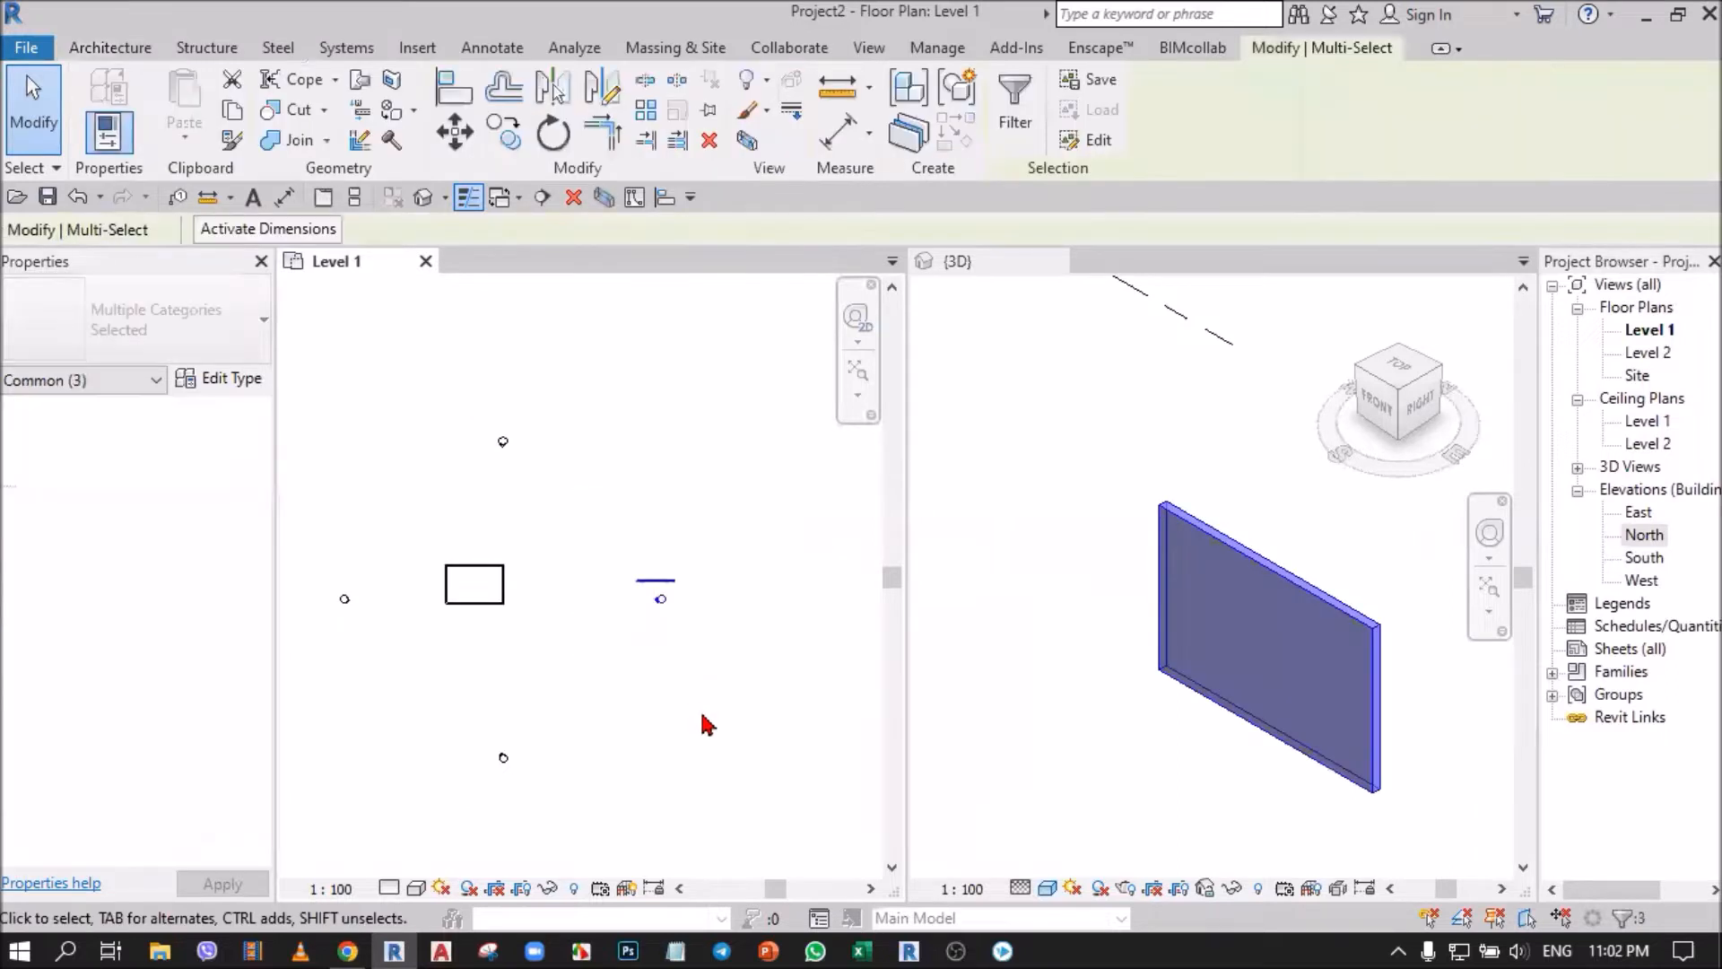
pyautogui.click(712, 143)
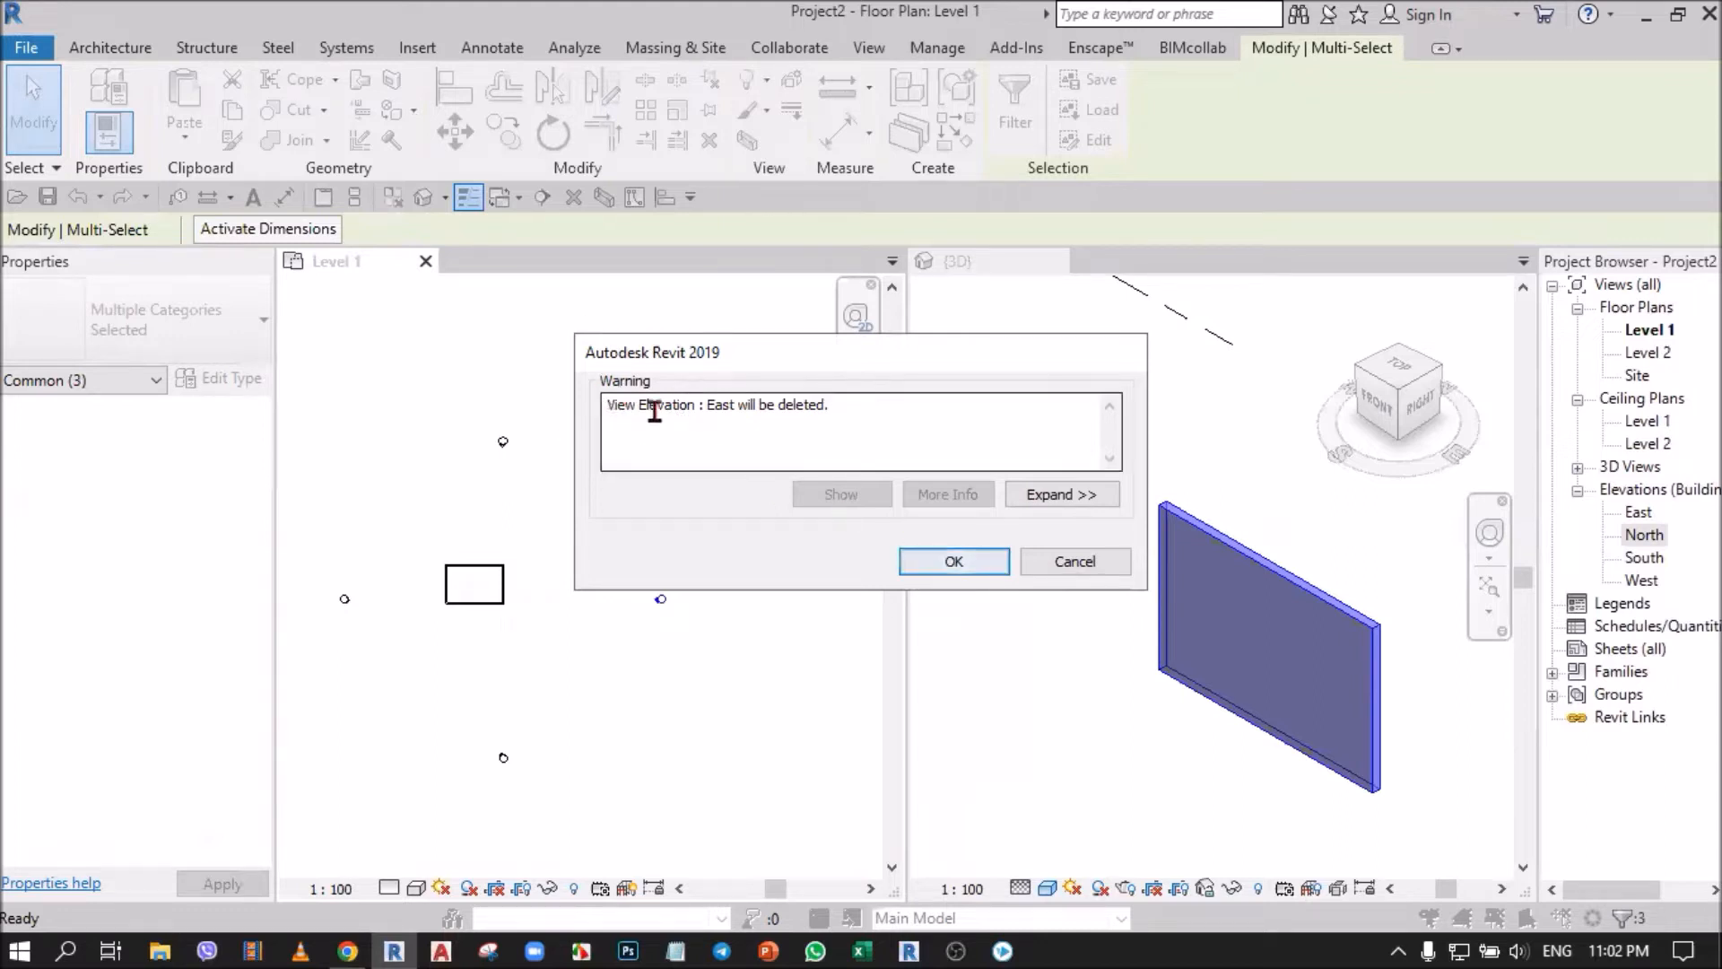
pyautogui.click(956, 564)
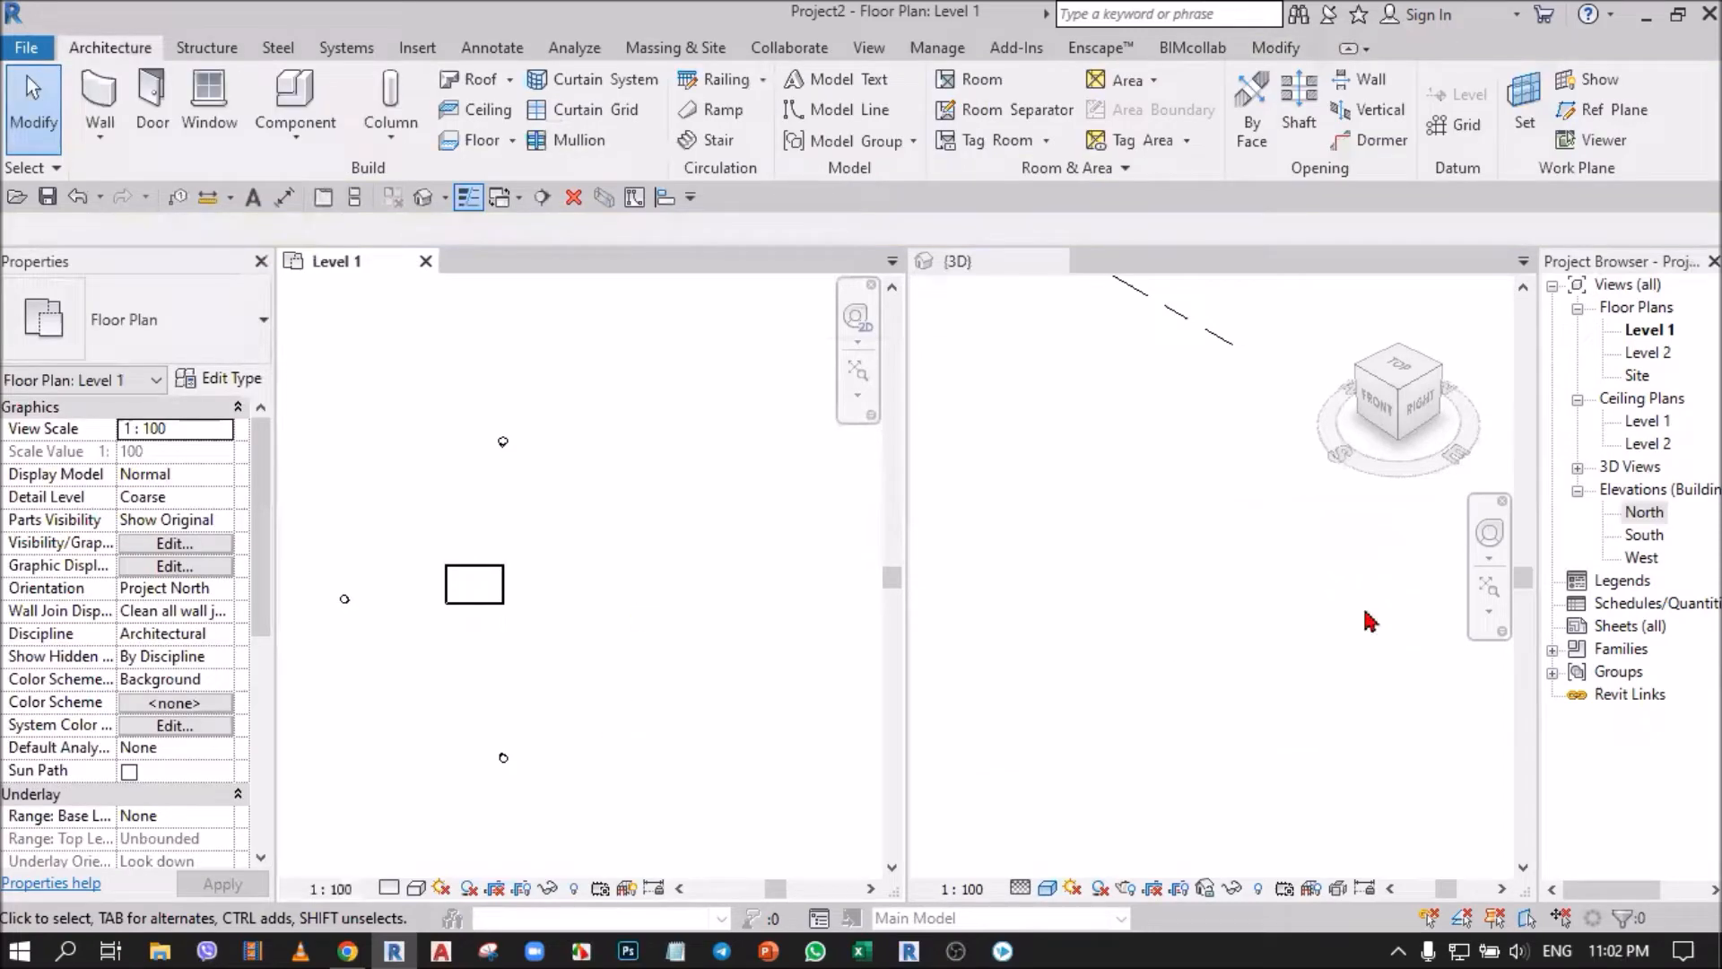
# Examine the Level 1 plan, the 3D view and the North, South and West elevation entries in the Project Browser after the deletion.
pyautogui.click(1260, 595)
pyautogui.scroll(2, 338, 524)
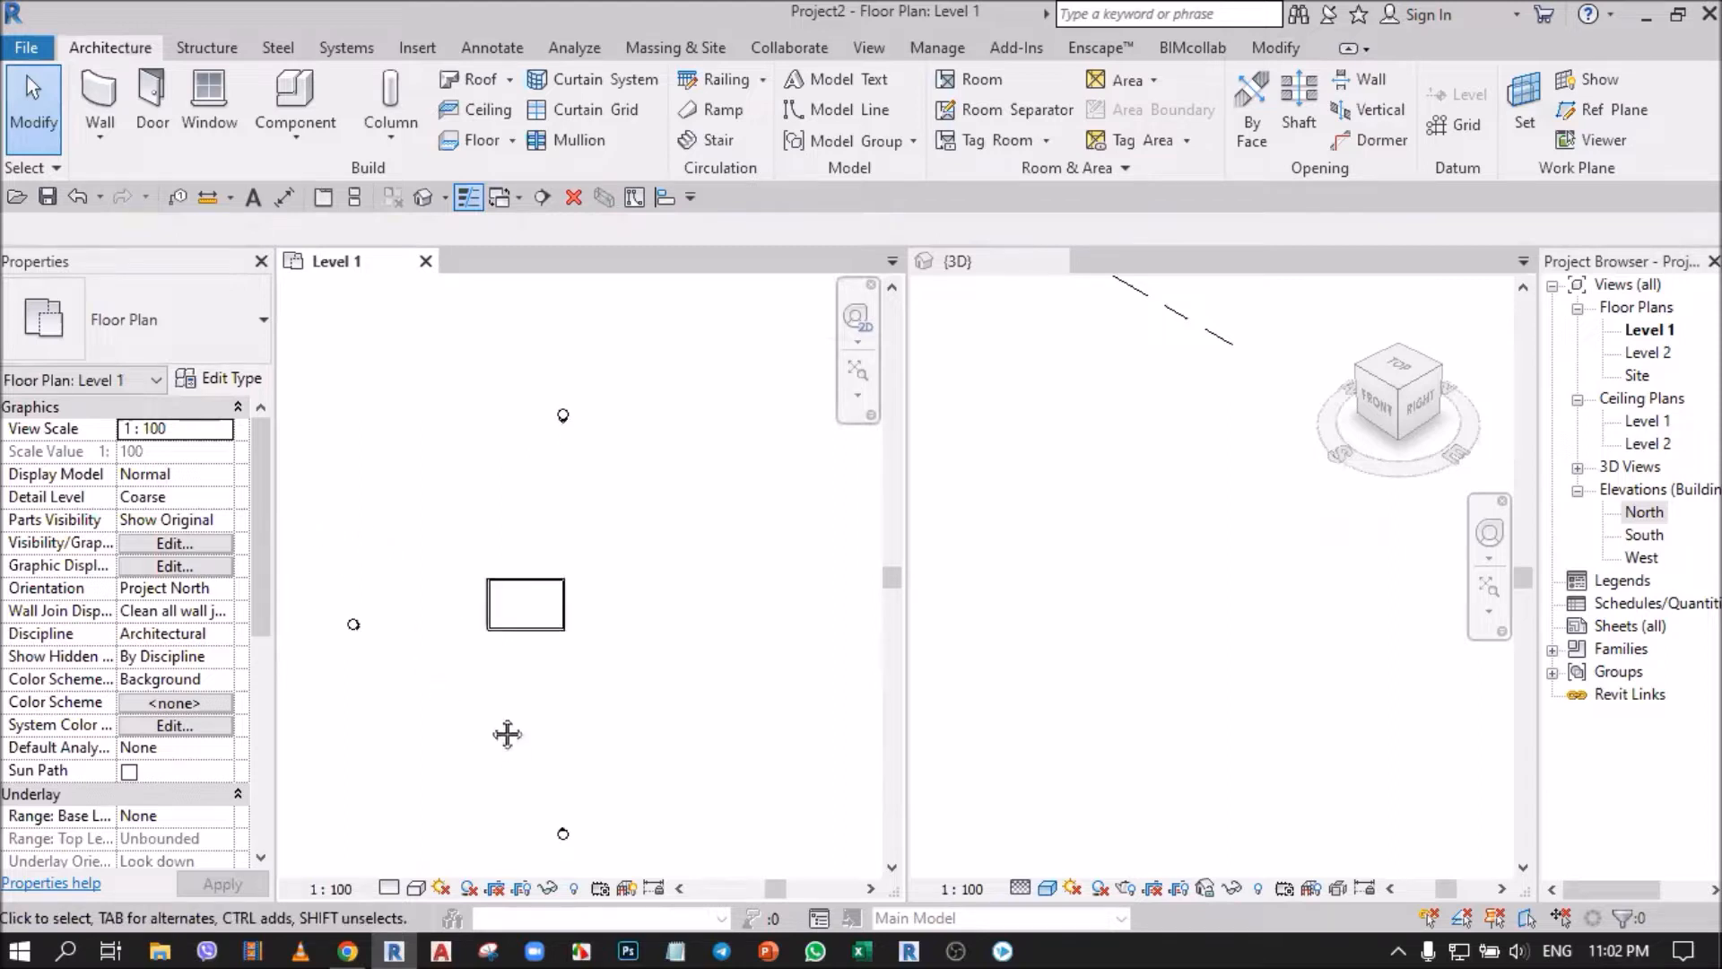
pyautogui.moveTo(504, 738); pyautogui.dragTo(500, 680, button='middle')
pyautogui.click(1072, 653)
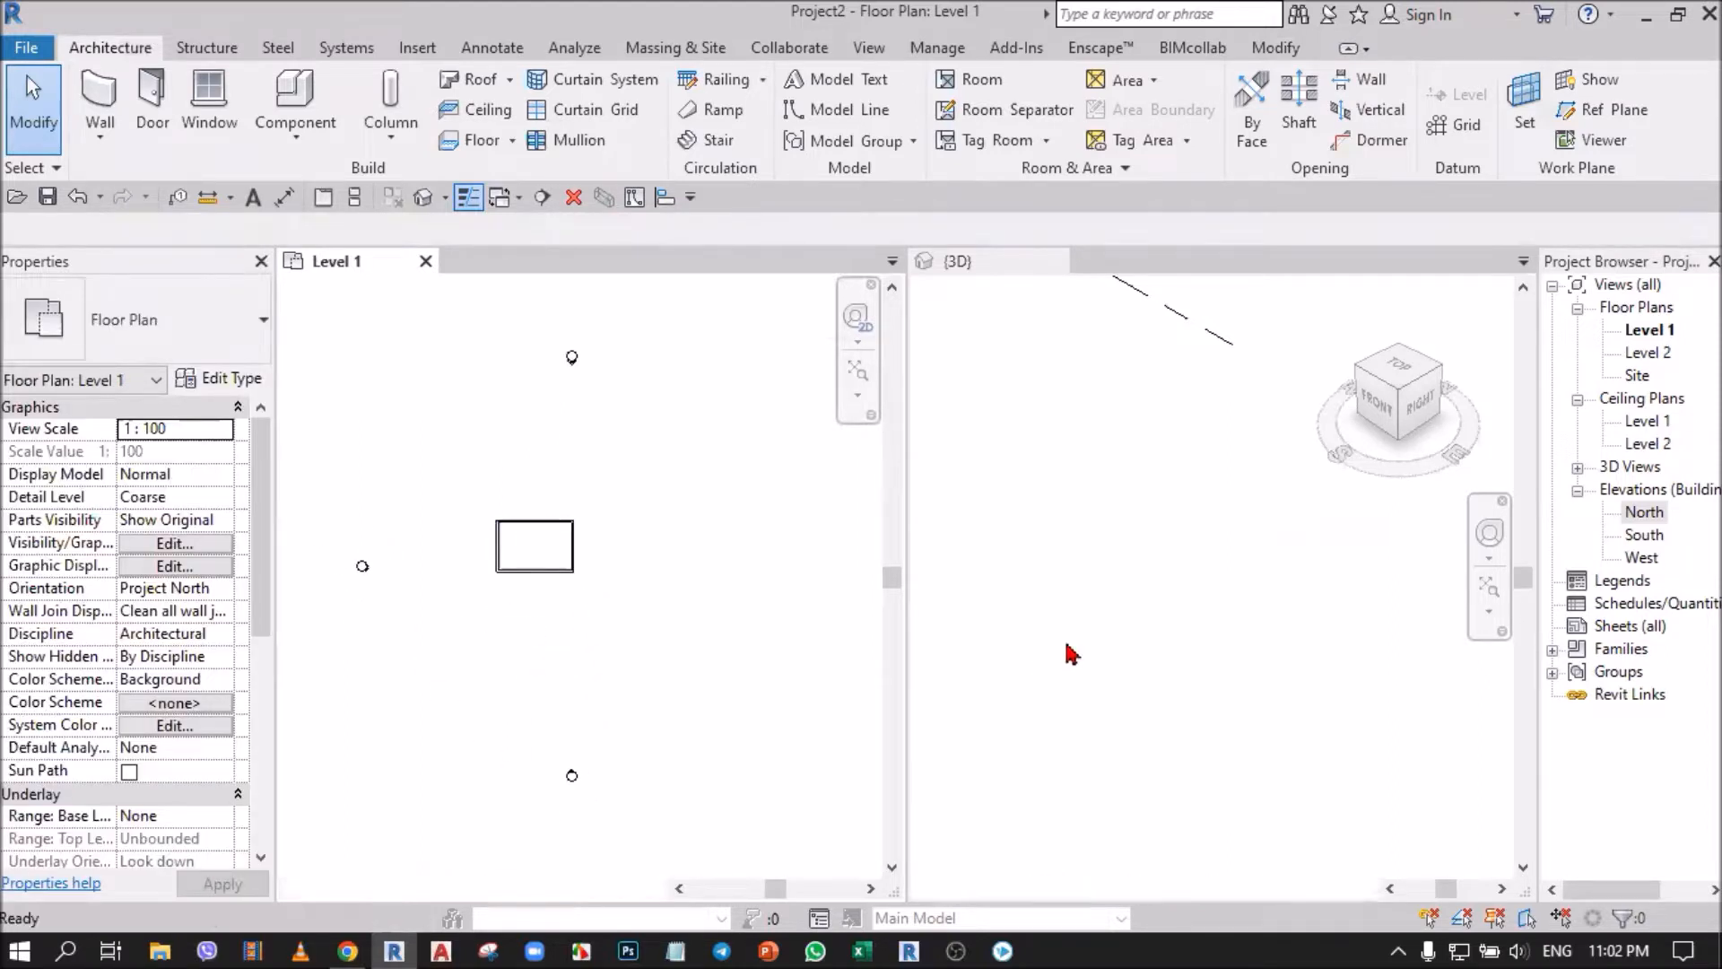
pyautogui.click(1646, 514)
pyautogui.click(1645, 535)
pyautogui.click(1642, 557)
pyautogui.press('ctrl')
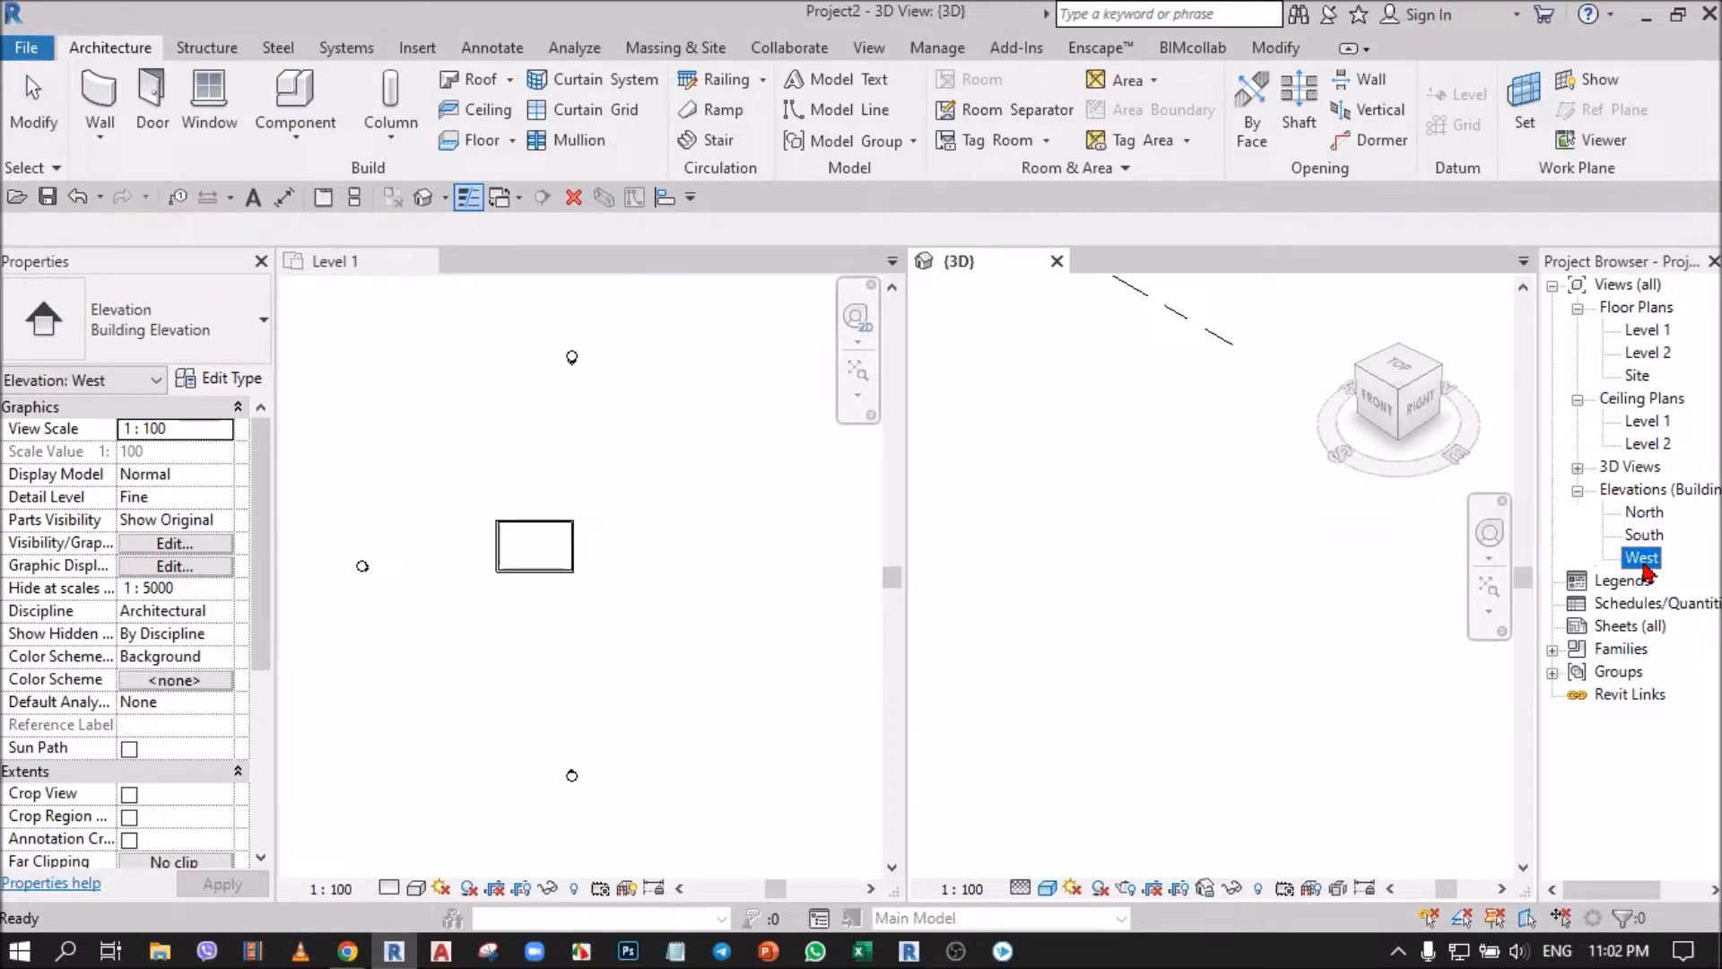
pyautogui.press('ctrl')
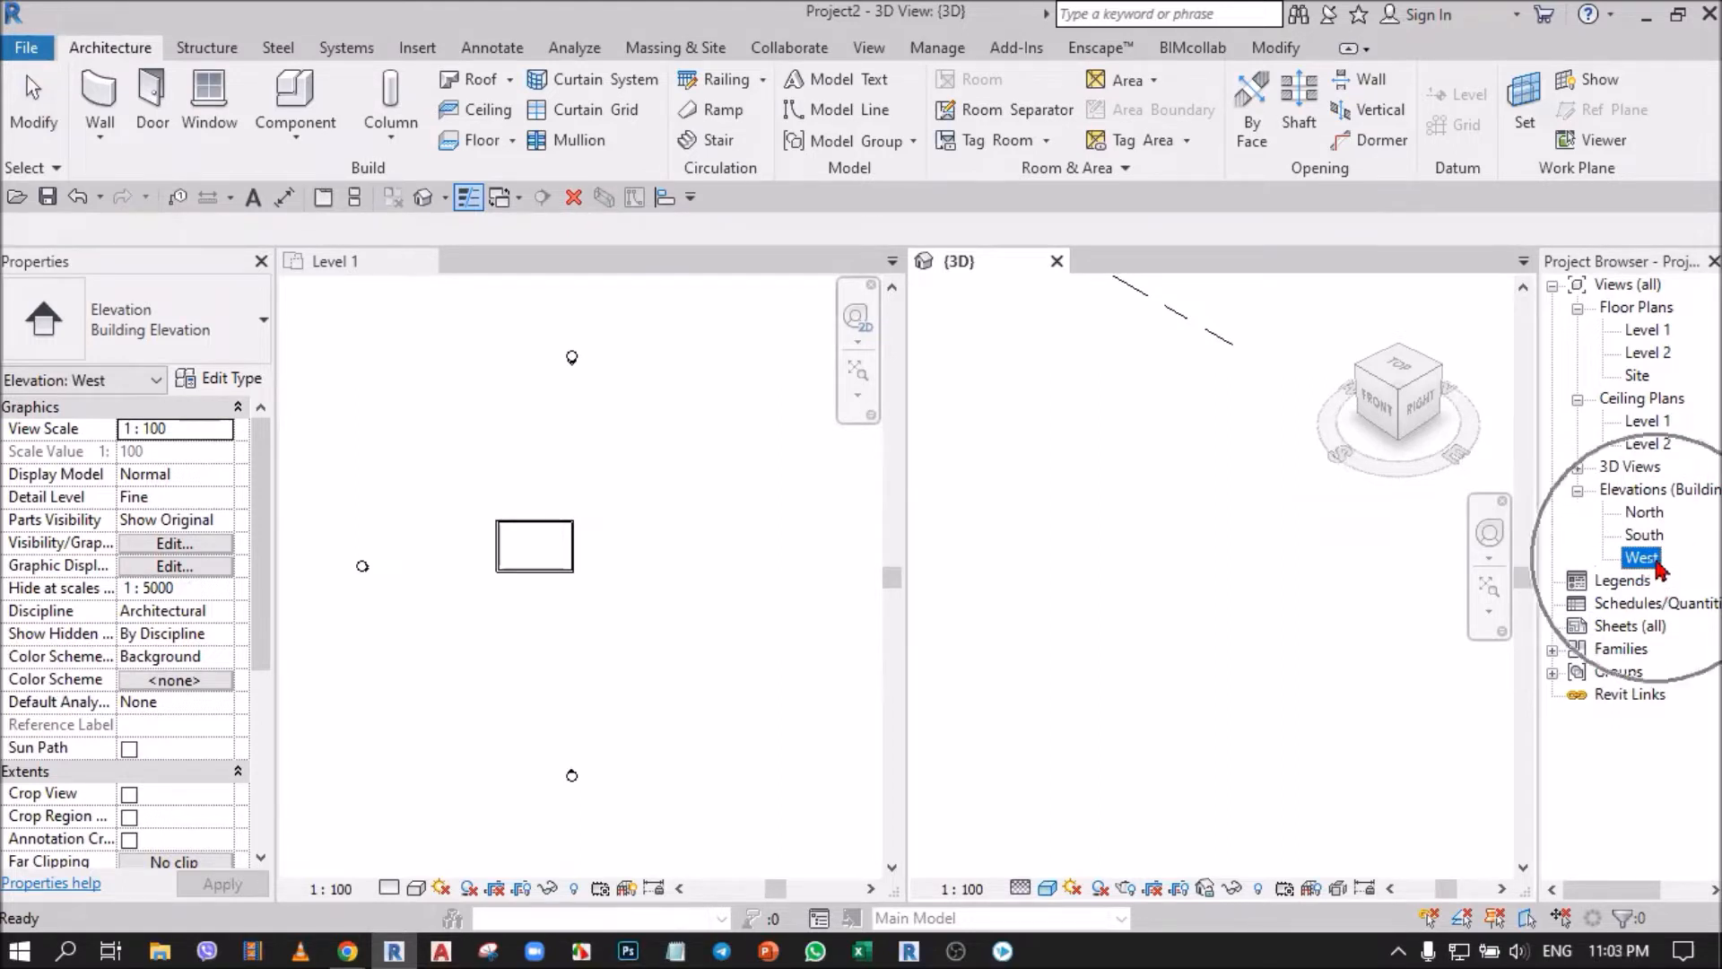
pyautogui.click(1645, 536)
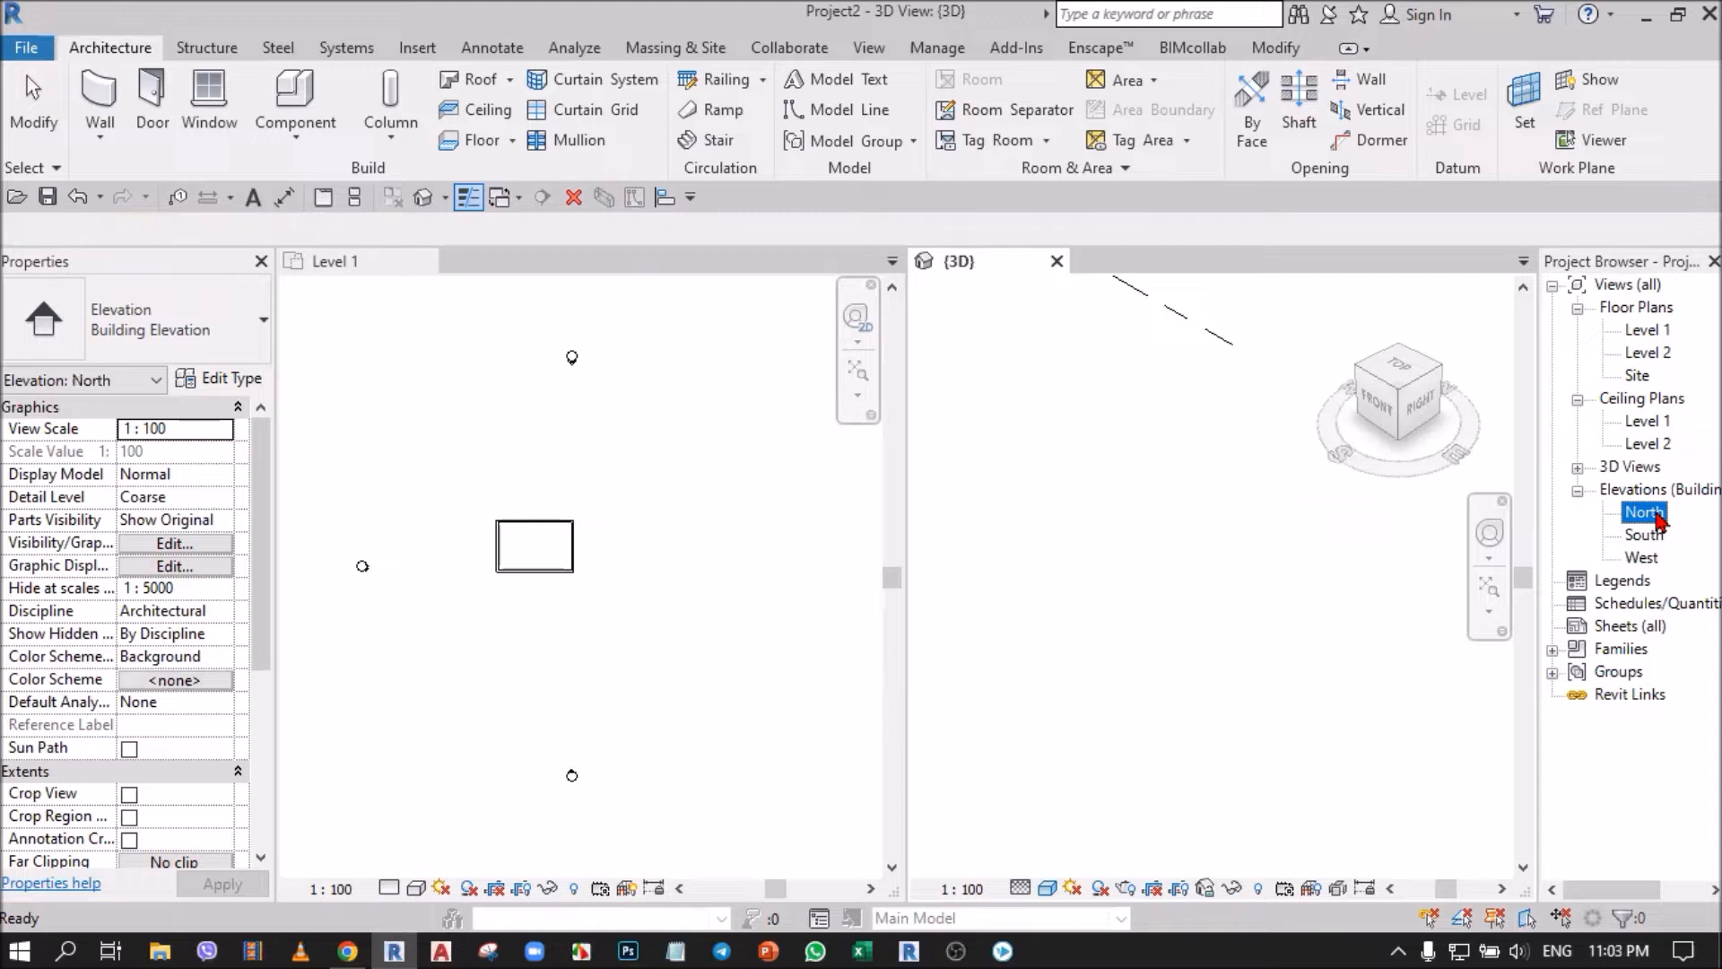
pyautogui.click(1660, 515)
pyautogui.click(786, 619)
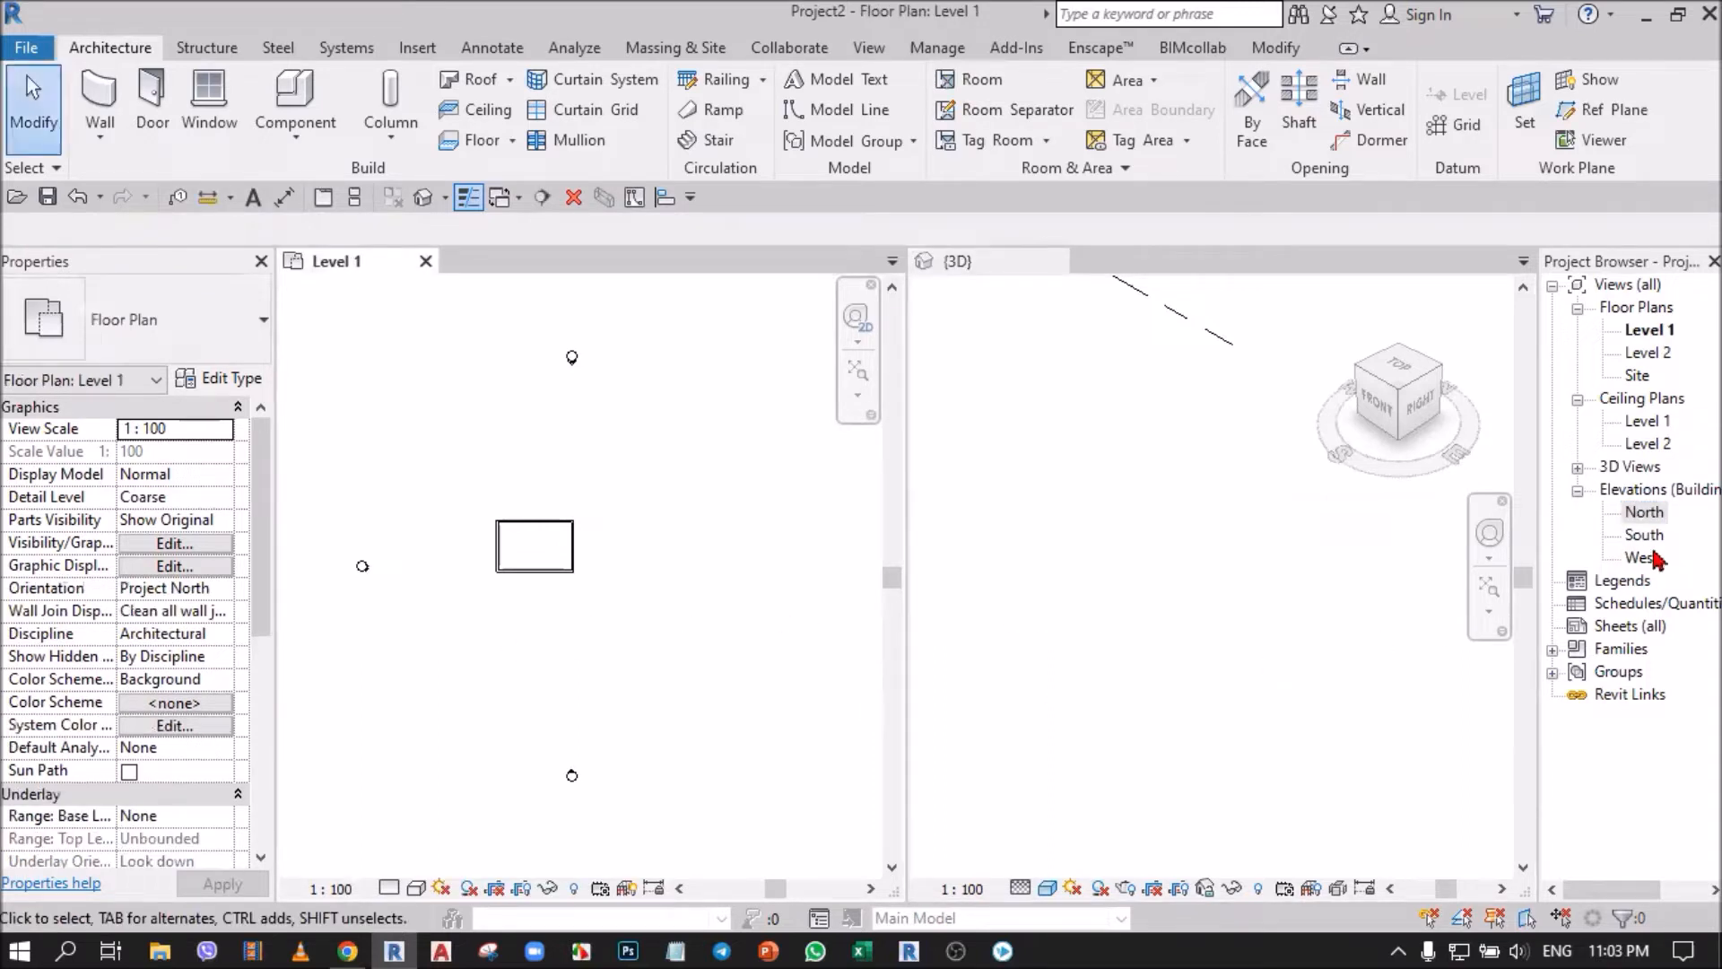
pyautogui.press('ctrl')
pyautogui.press('ctrl')
pyautogui.press('ctrl')
pyautogui.press('ctrl')
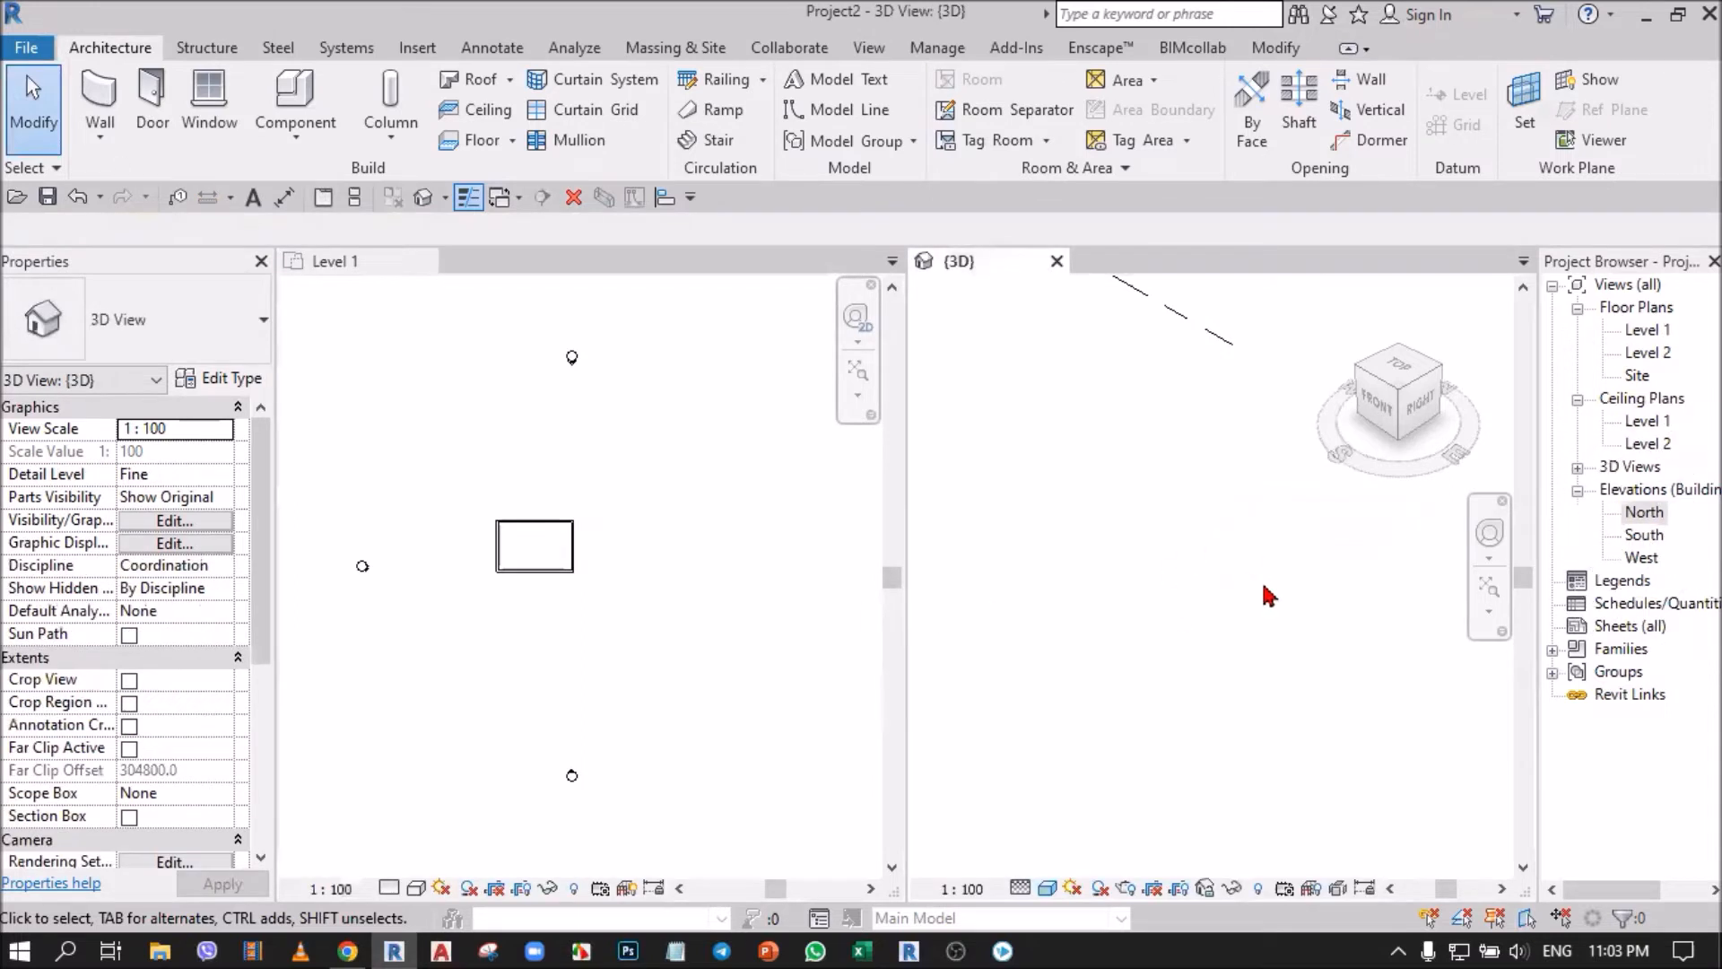
# Undo the deletion of the separate wall and the east elevation marker.
pyautogui.click(718, 527)
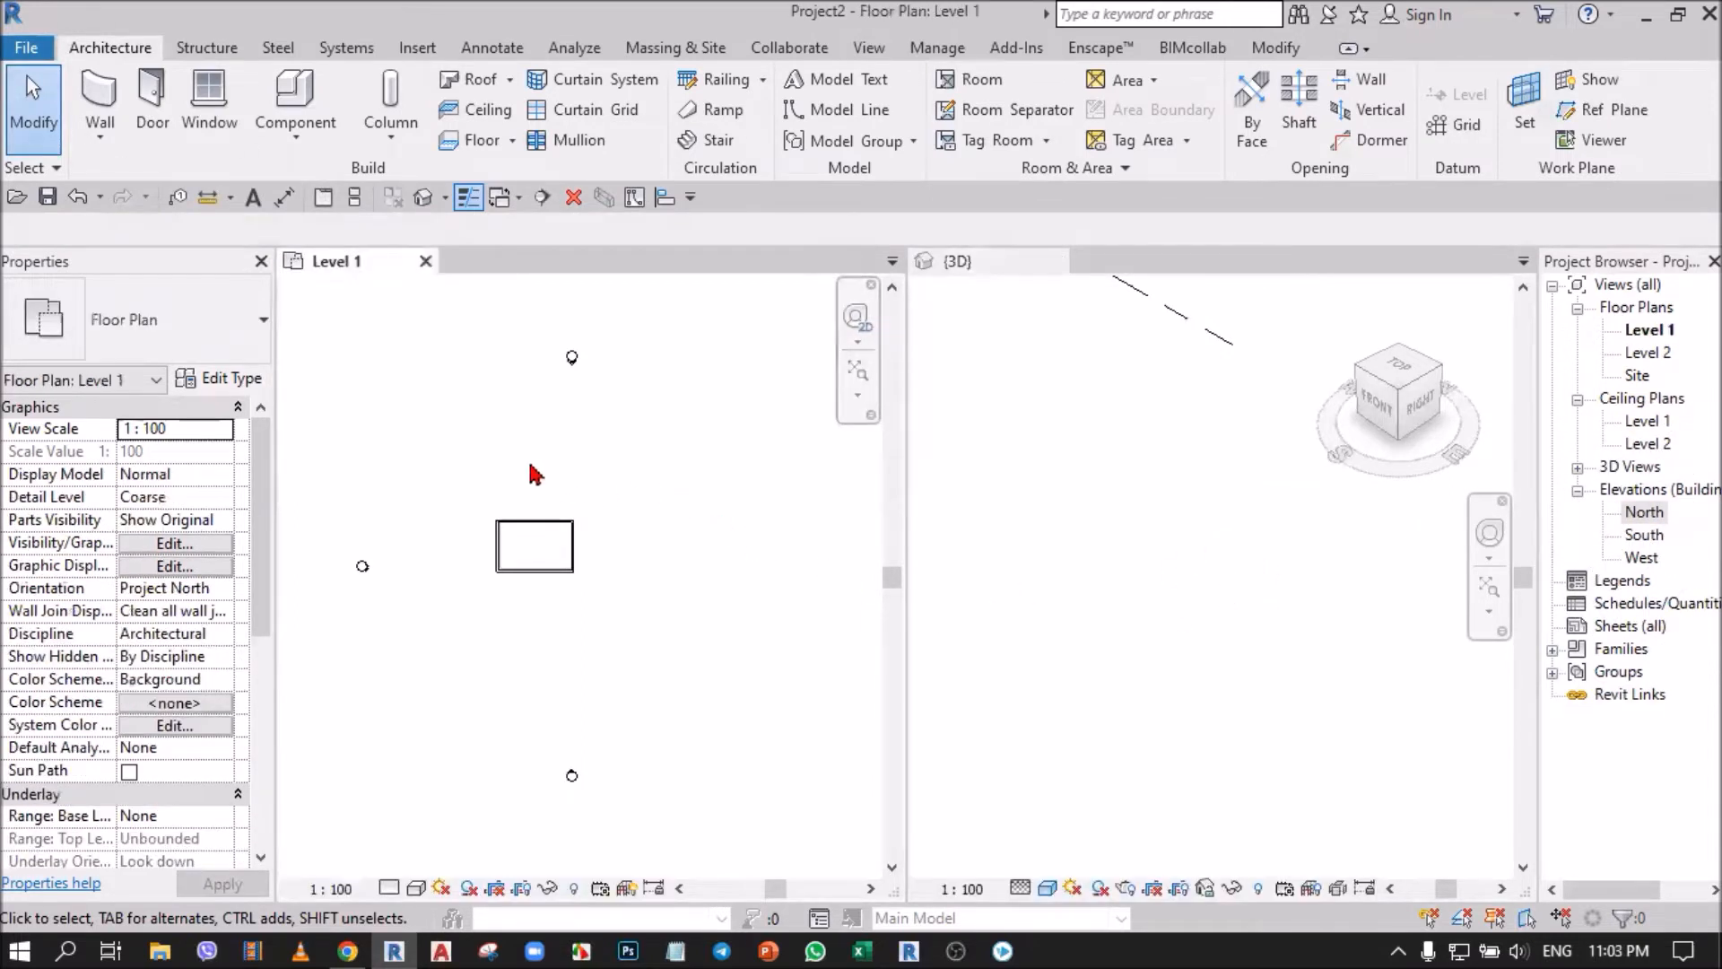
pyautogui.click(78, 197)
pyautogui.scroll(5, 668, 592)
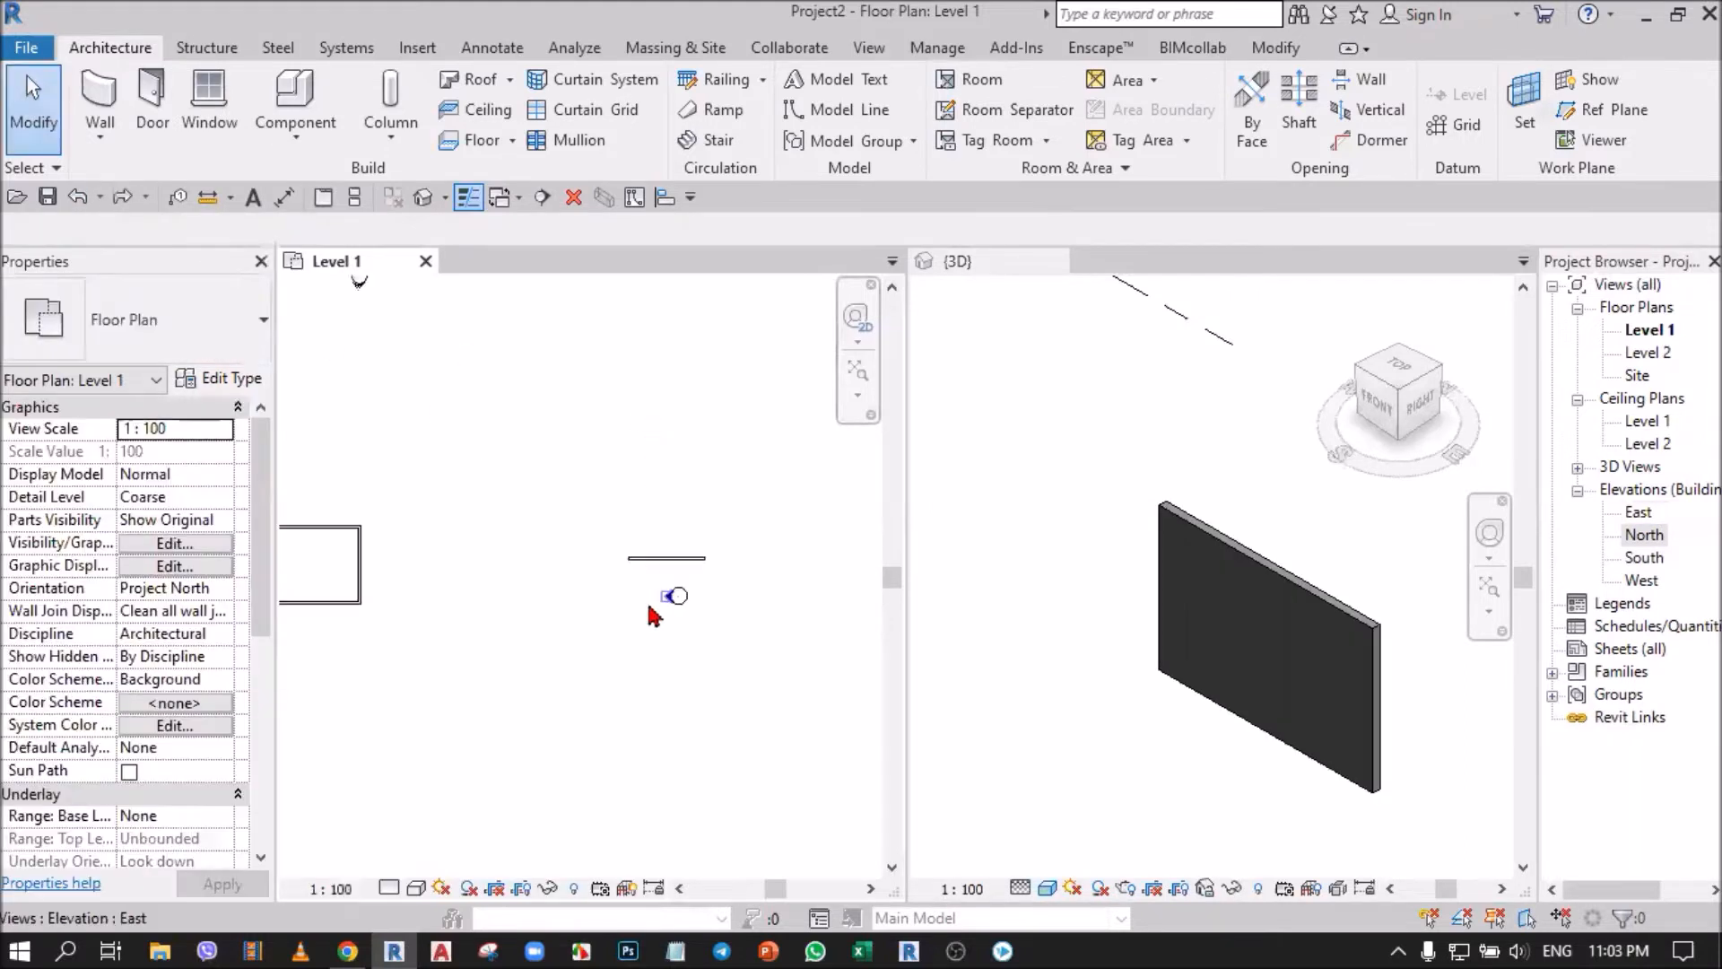
pyautogui.scroll(4, 689, 616)
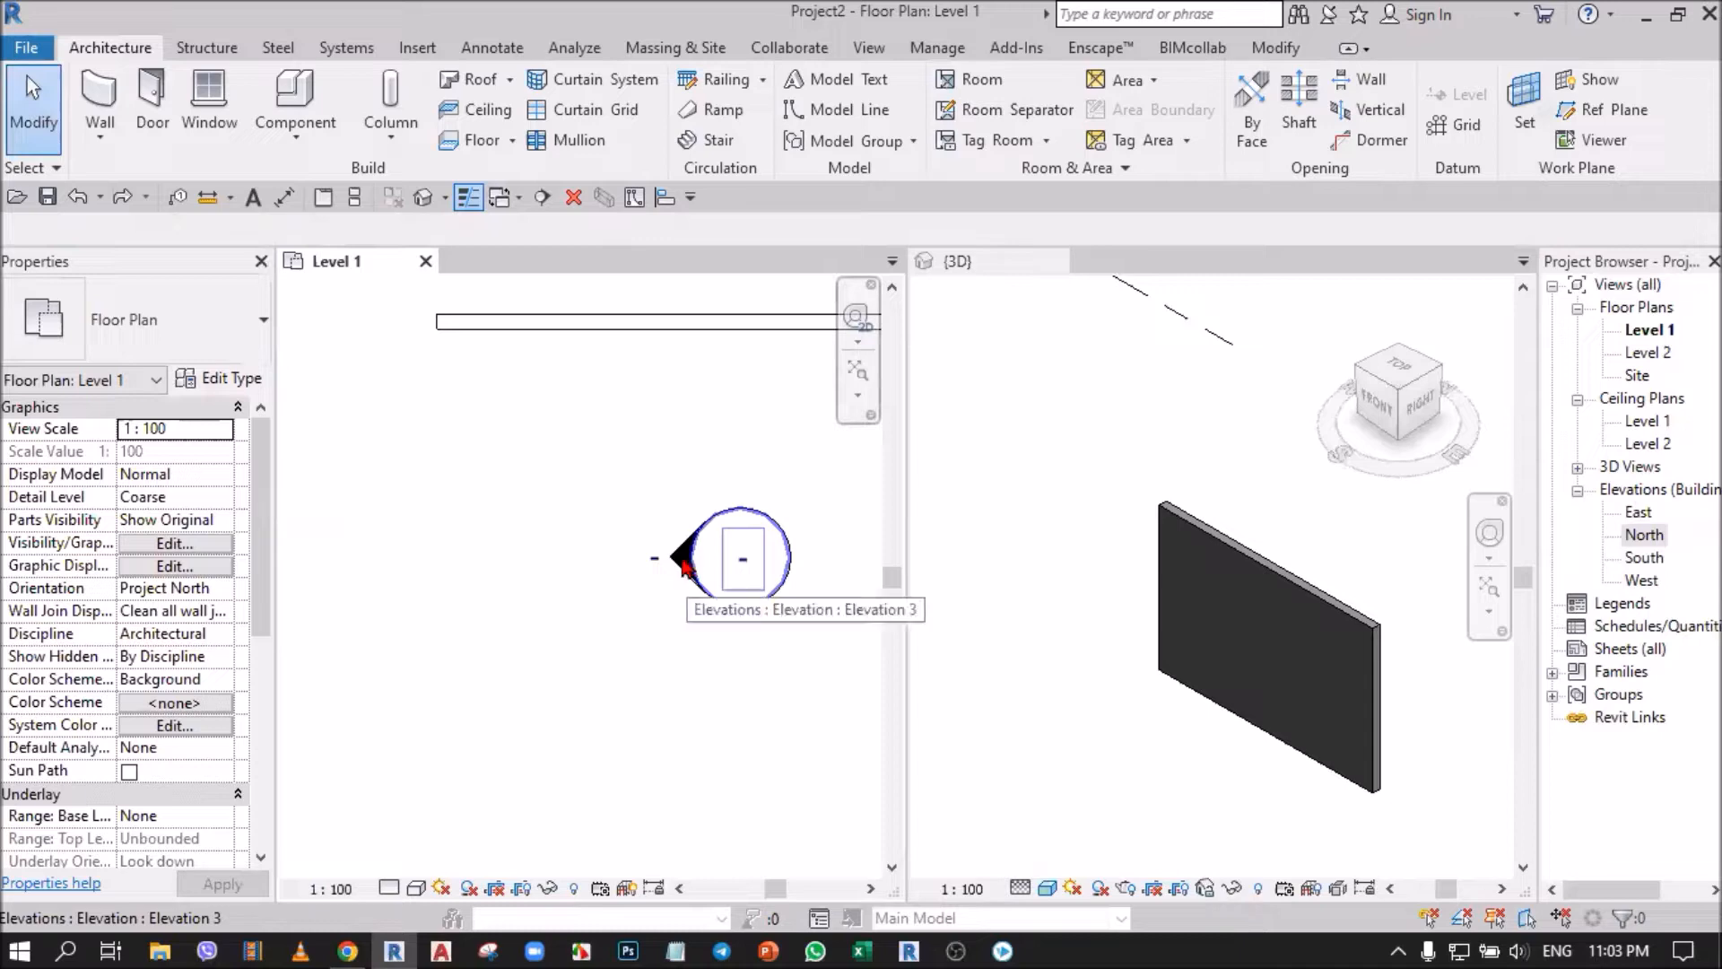
# Open the East elevation from its plan marker, review the elevation views listed in the Project Browser, and close the East view.
pyautogui.doubleClick(681, 564)
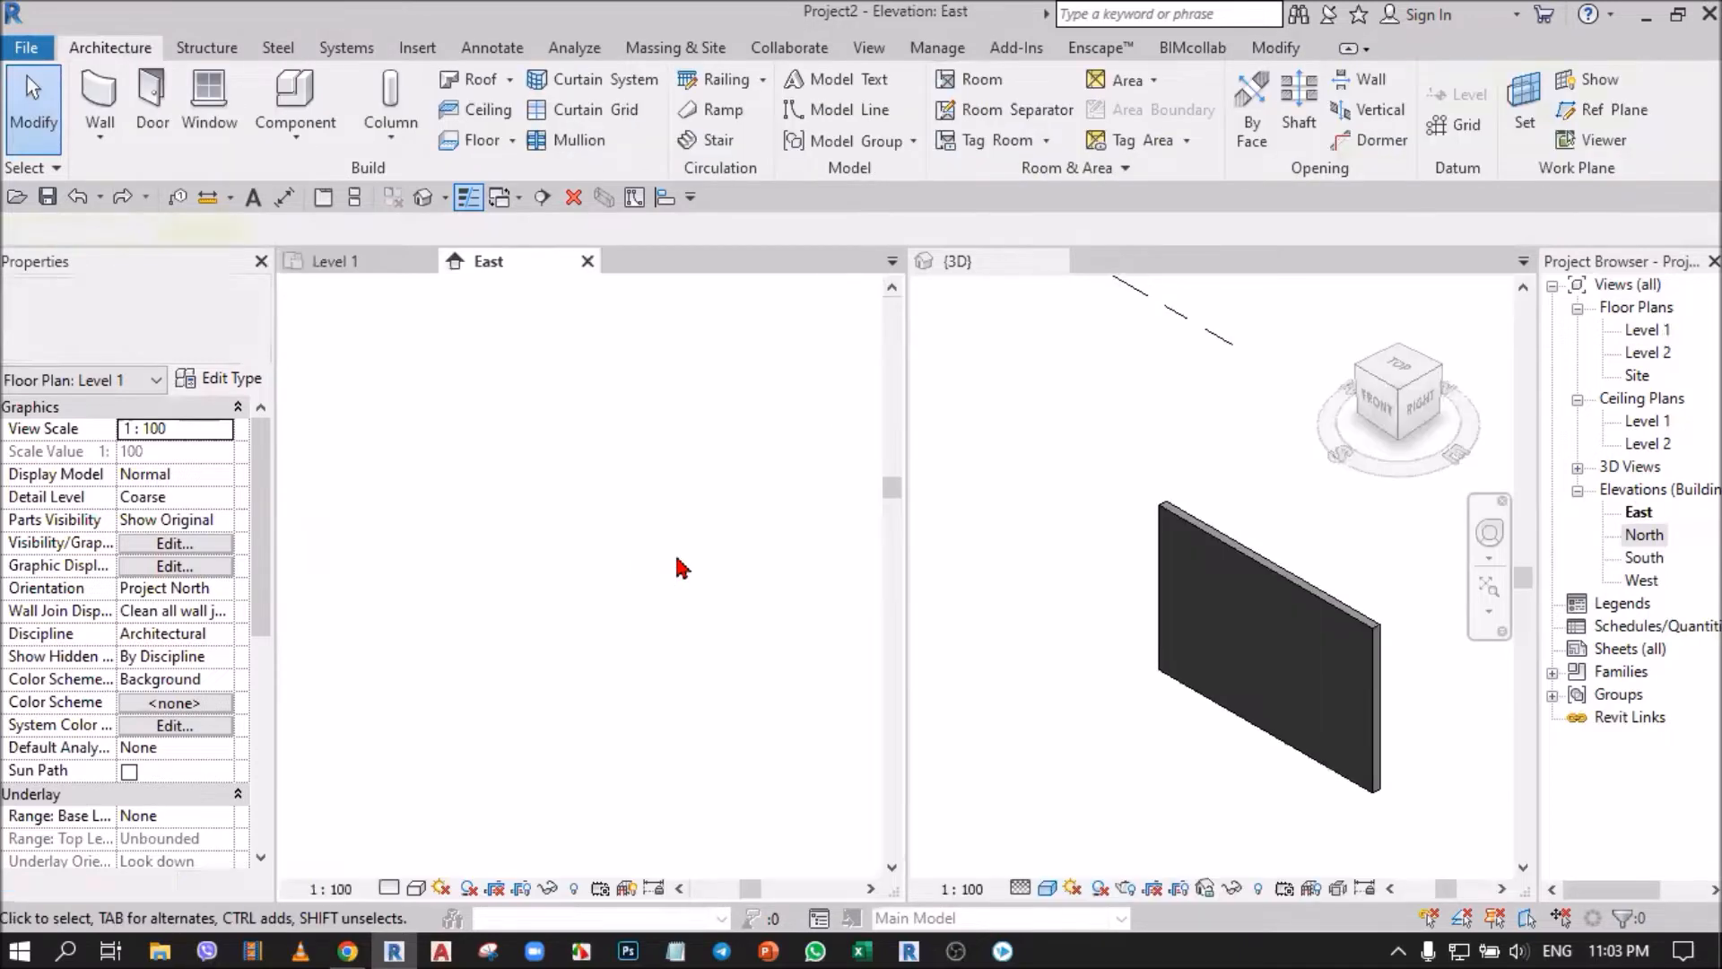
pyautogui.click(1647, 515)
pyautogui.click(1647, 537)
pyautogui.click(1651, 515)
pyautogui.click(1650, 558)
pyautogui.click(1650, 582)
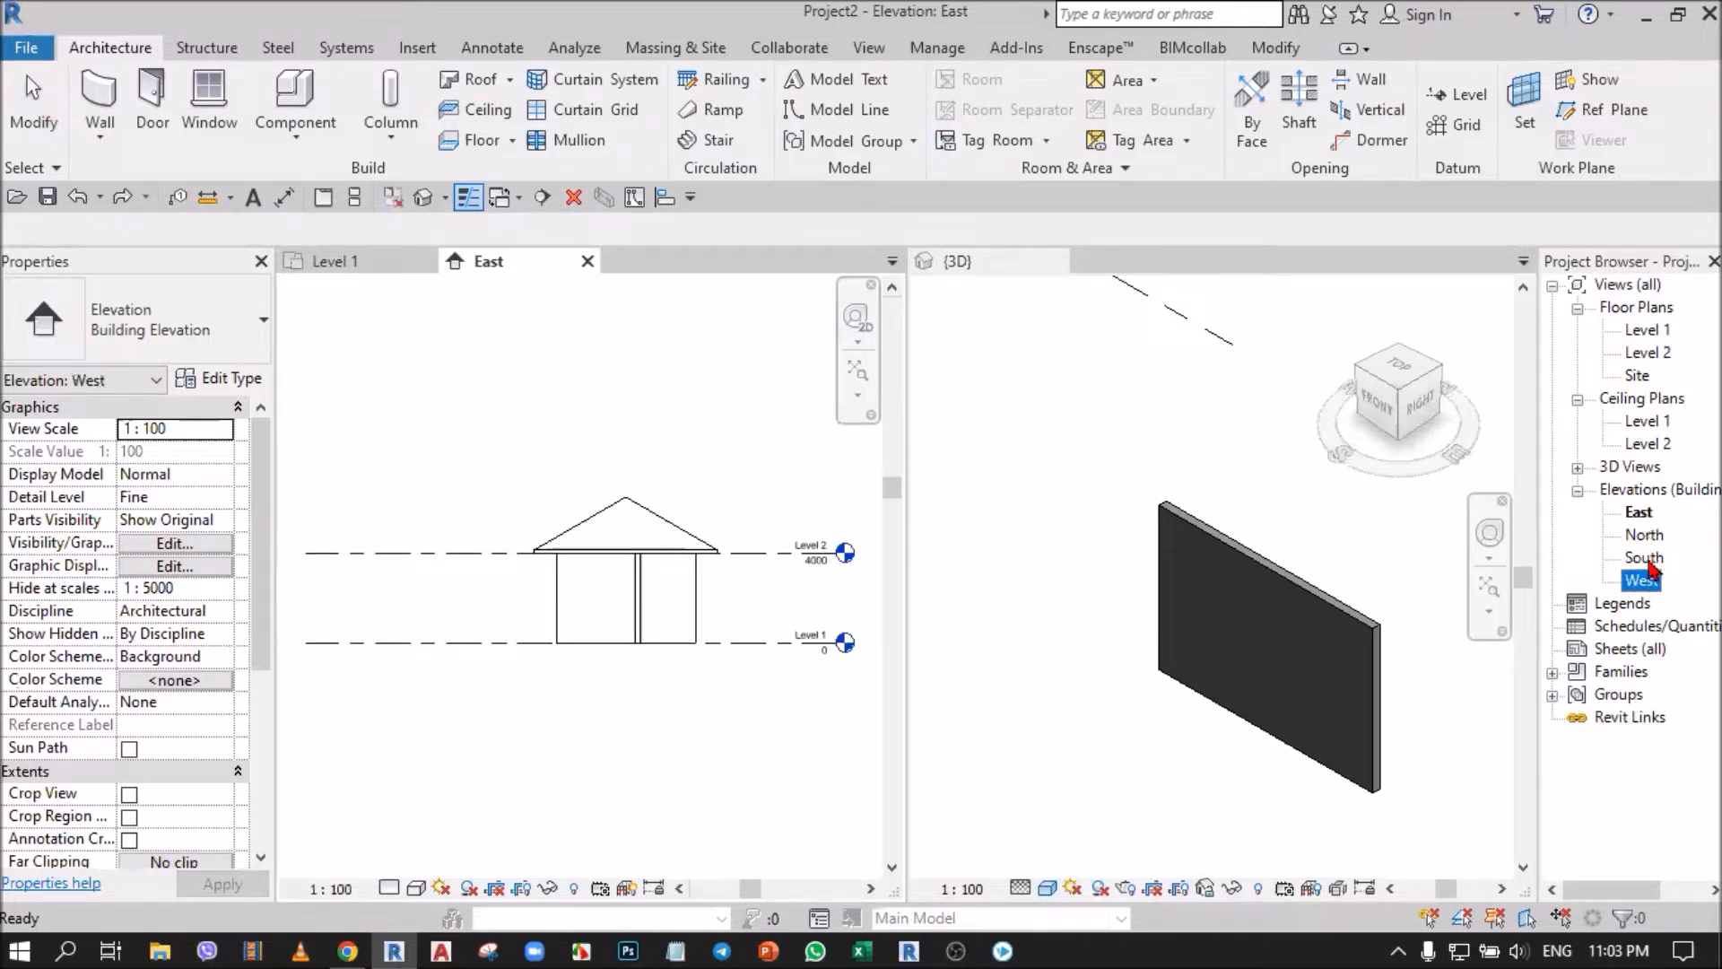
pyautogui.click(1113, 499)
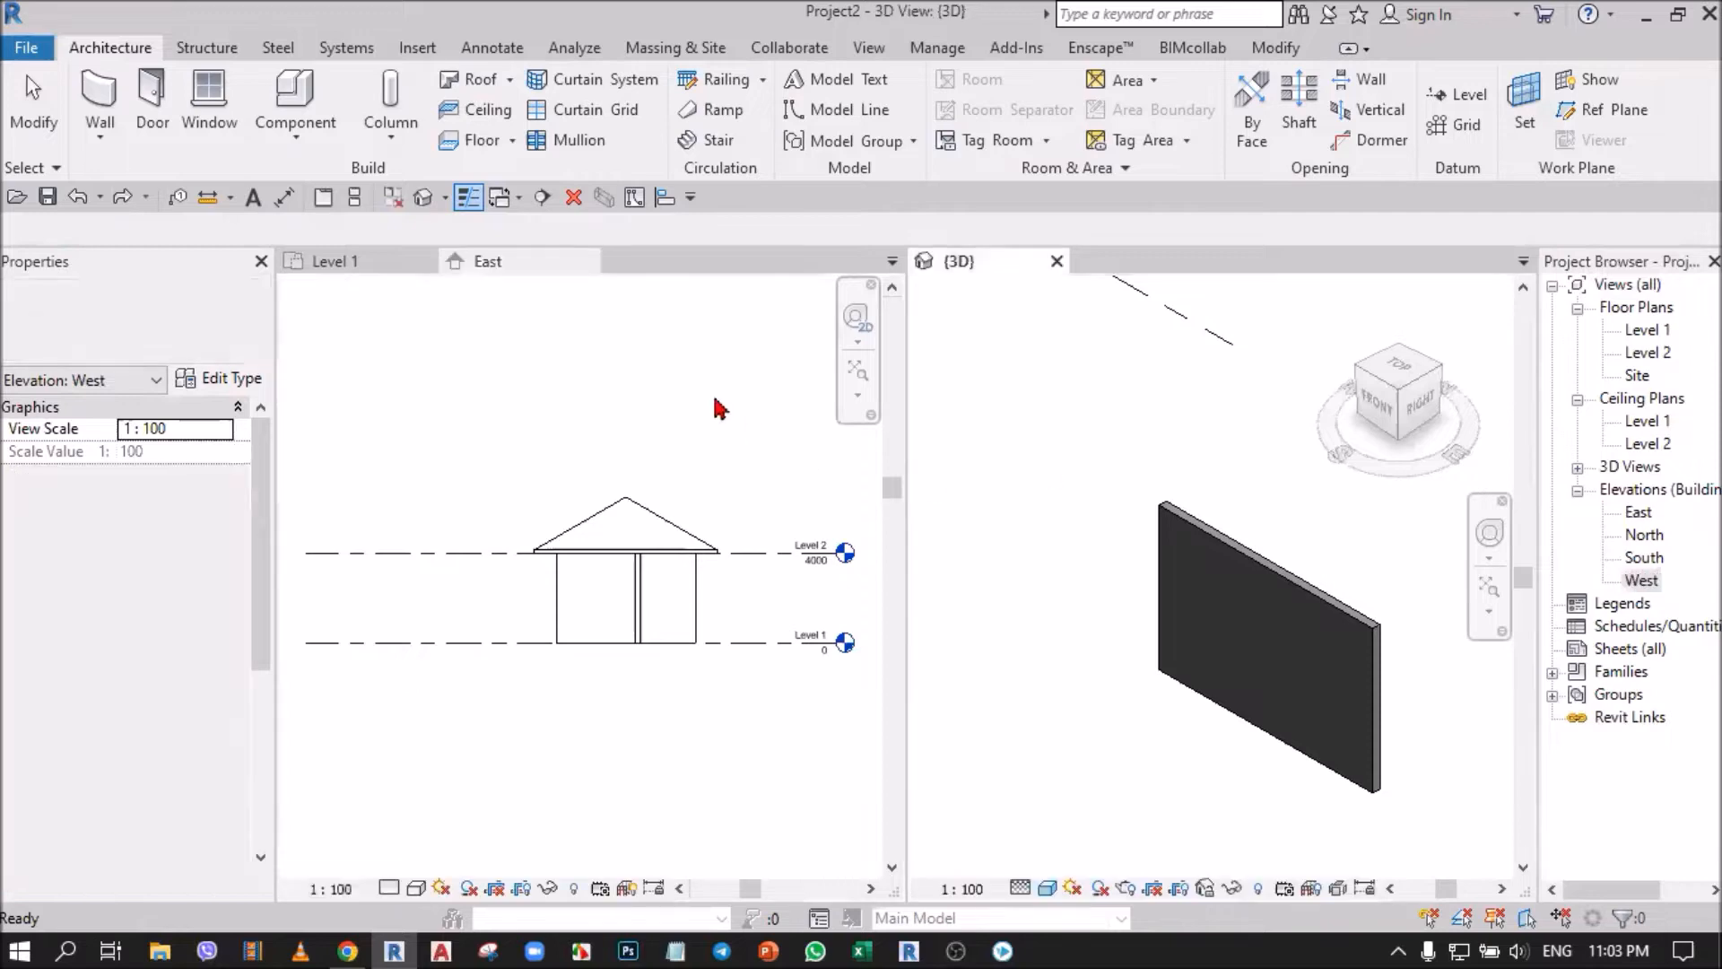
pyautogui.click(588, 262)
# Select the separate wall alone, reselect it with the east elevation marker, and locate the matching East view in the Project Browser.
pyautogui.scroll(-4, 536, 505)
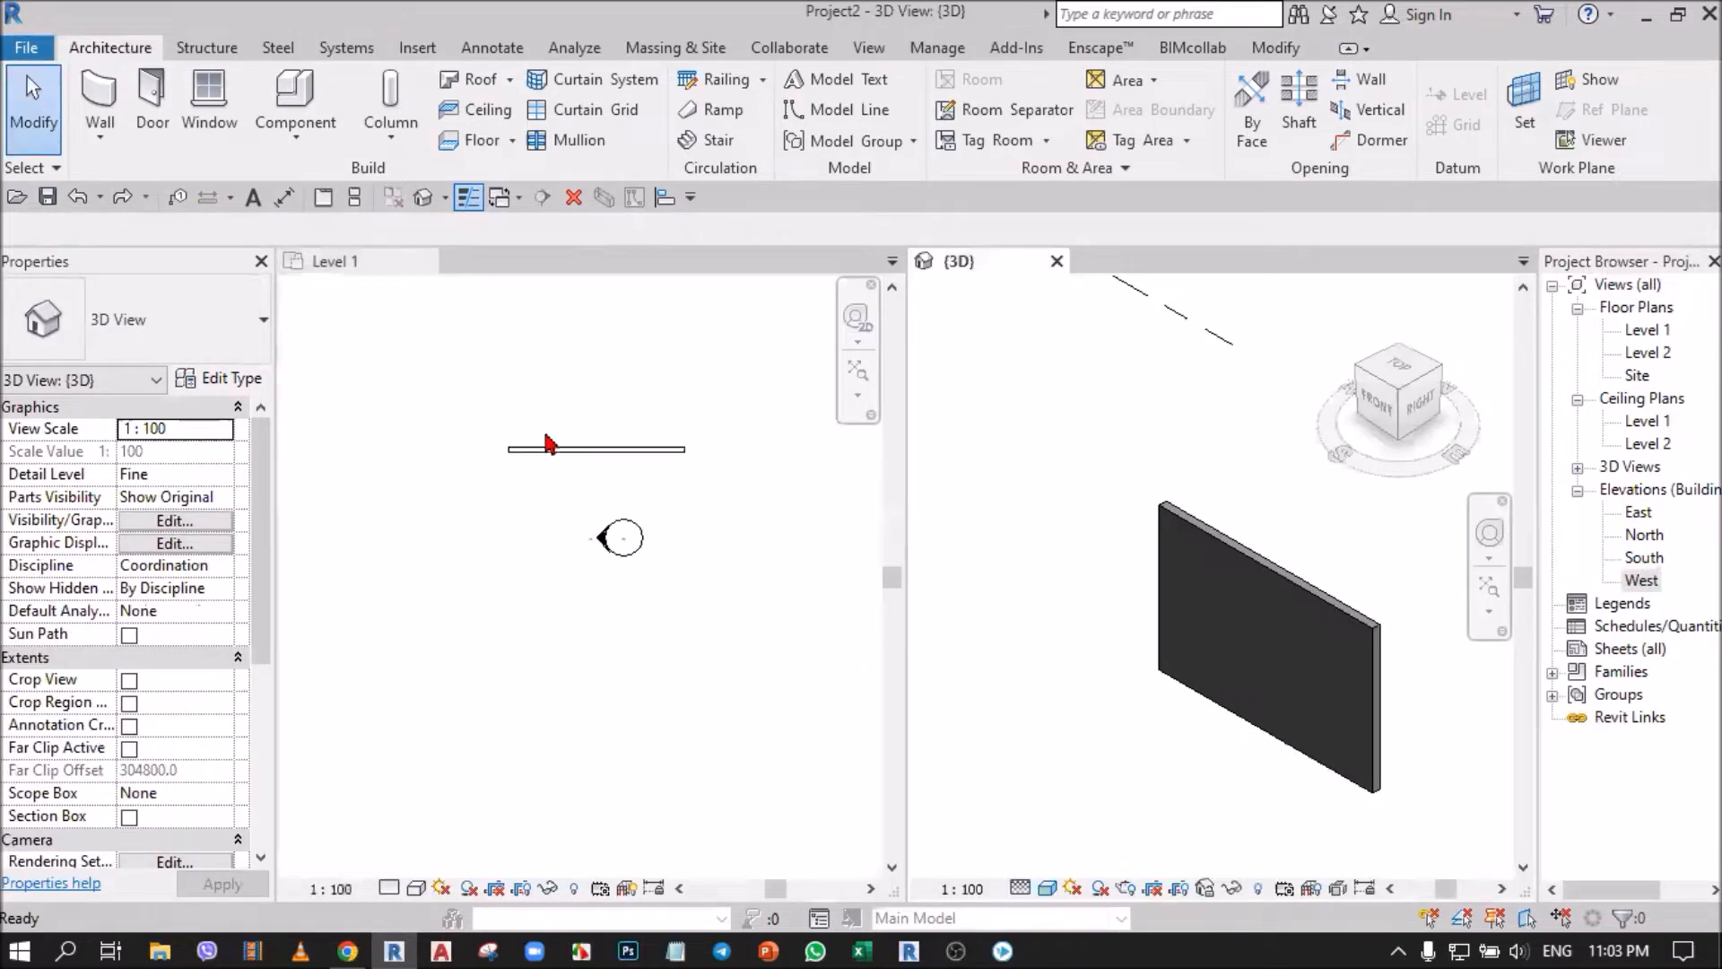
pyautogui.click(549, 472)
pyautogui.click(550, 472)
pyautogui.scroll(-3, 691, 525)
pyautogui.scroll(-1, 691, 517)
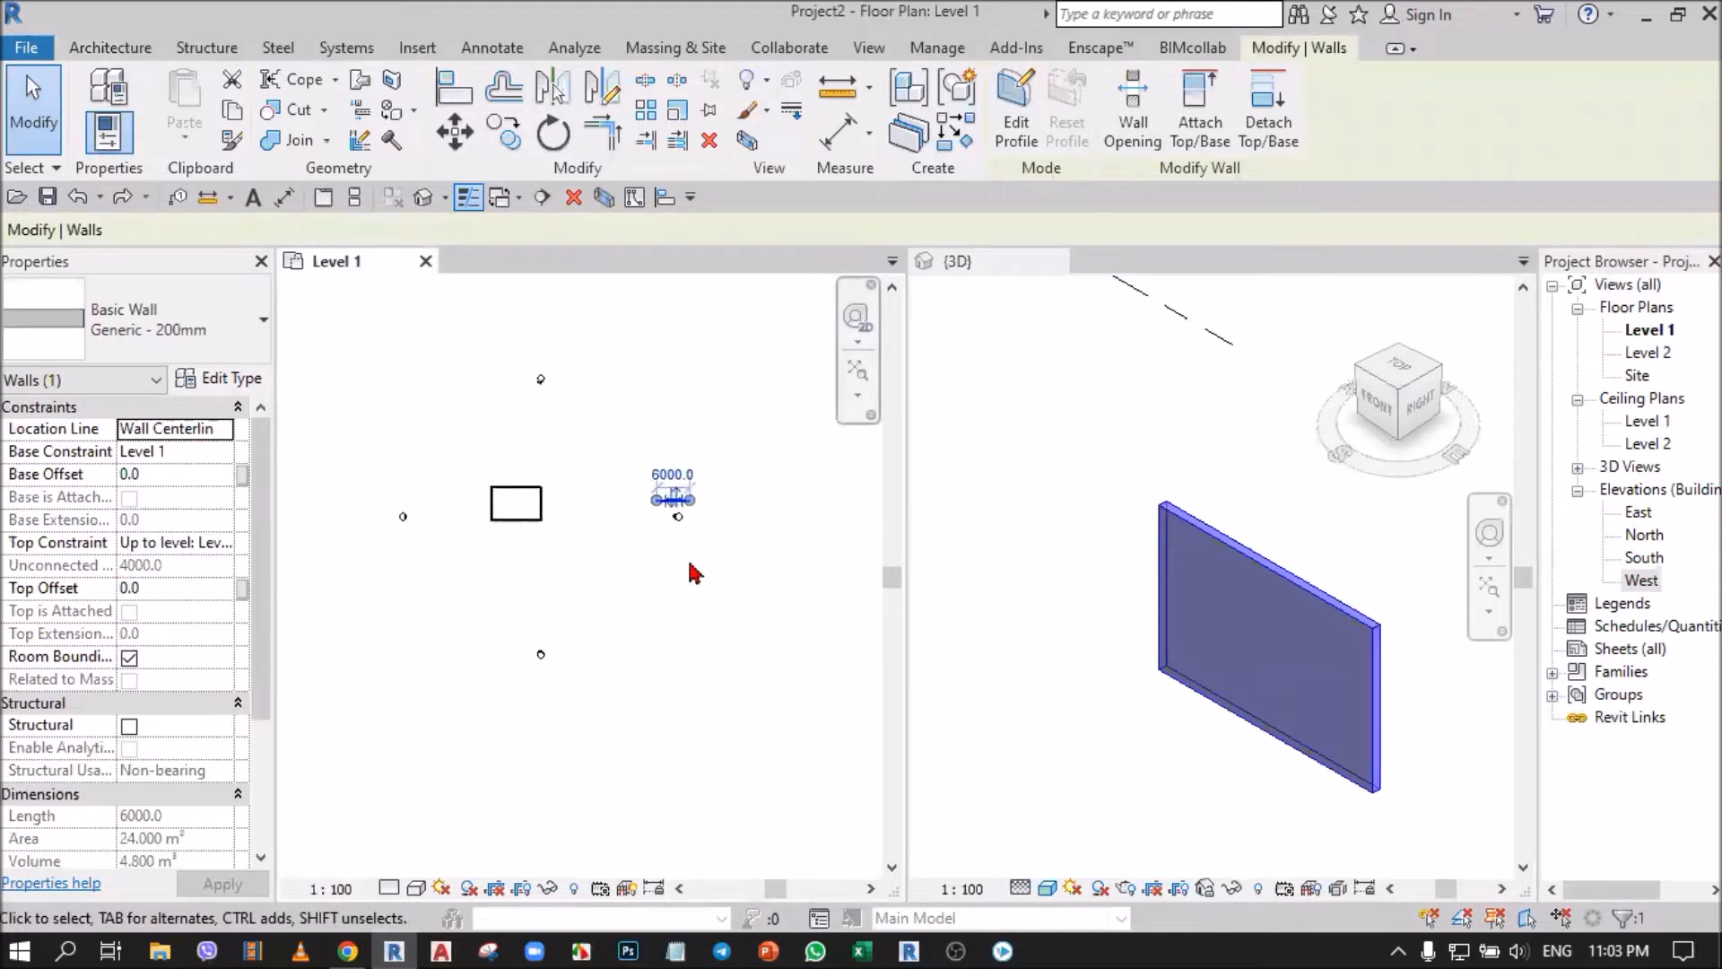
pyautogui.click(687, 587)
pyautogui.moveTo(613, 442); pyautogui.dragTo(730, 618)
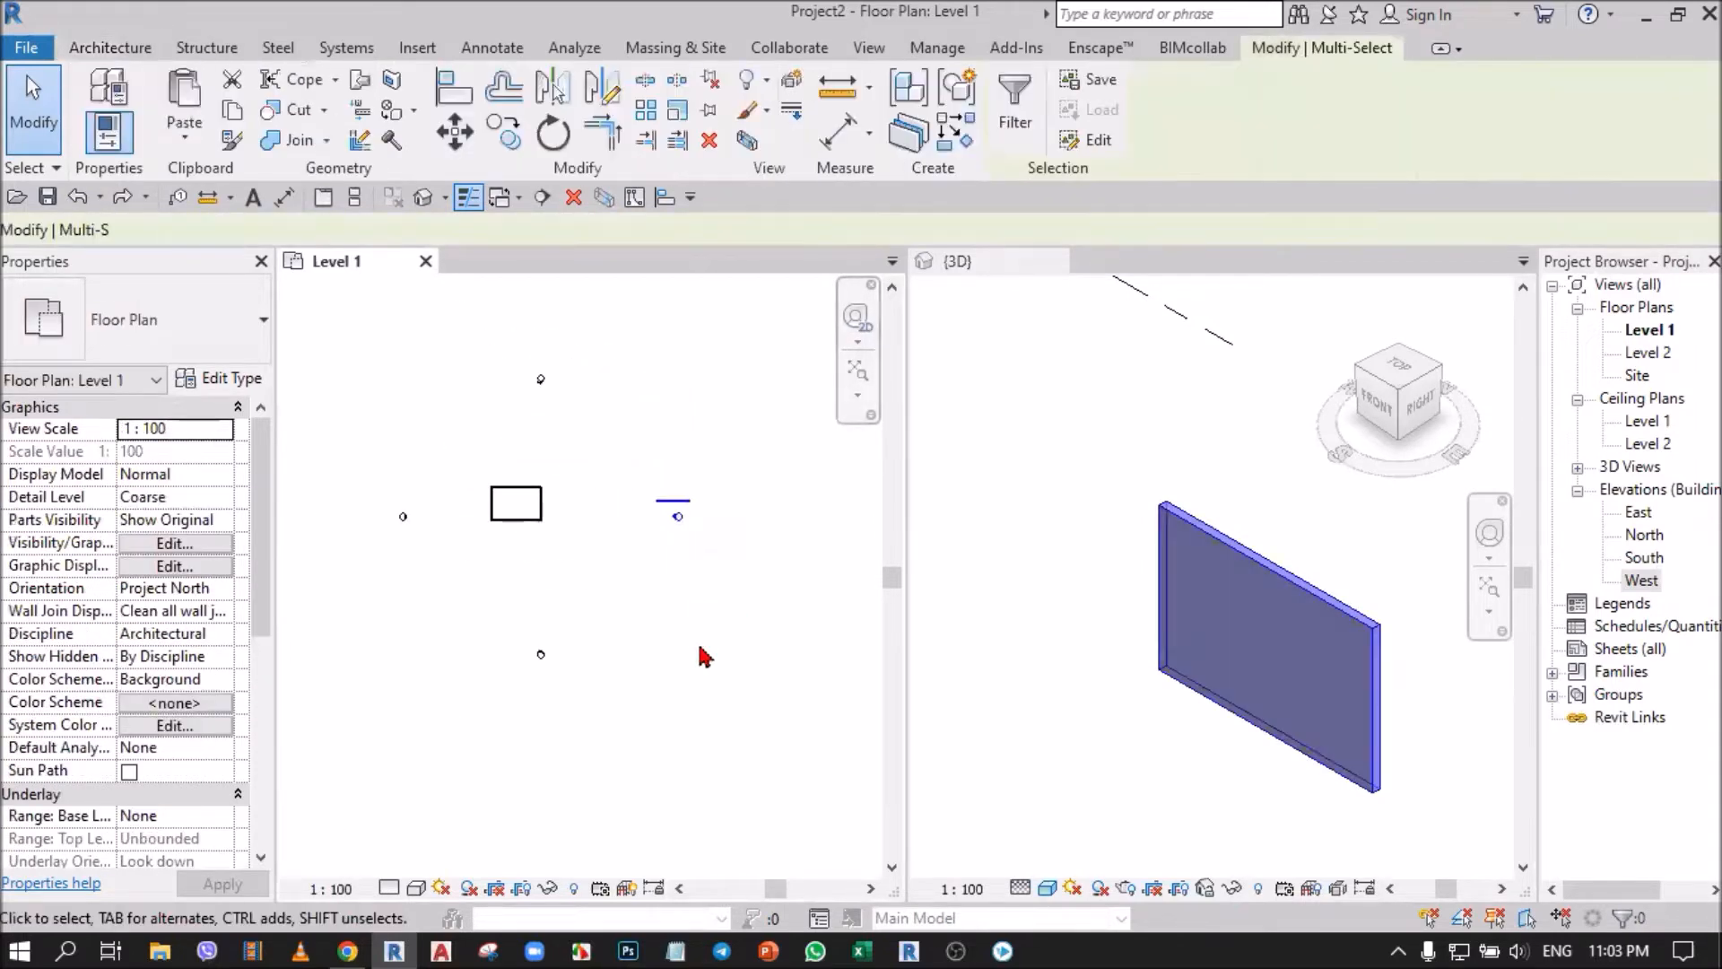
pyautogui.scroll(5, 687, 511)
pyautogui.scroll(2, 686, 513)
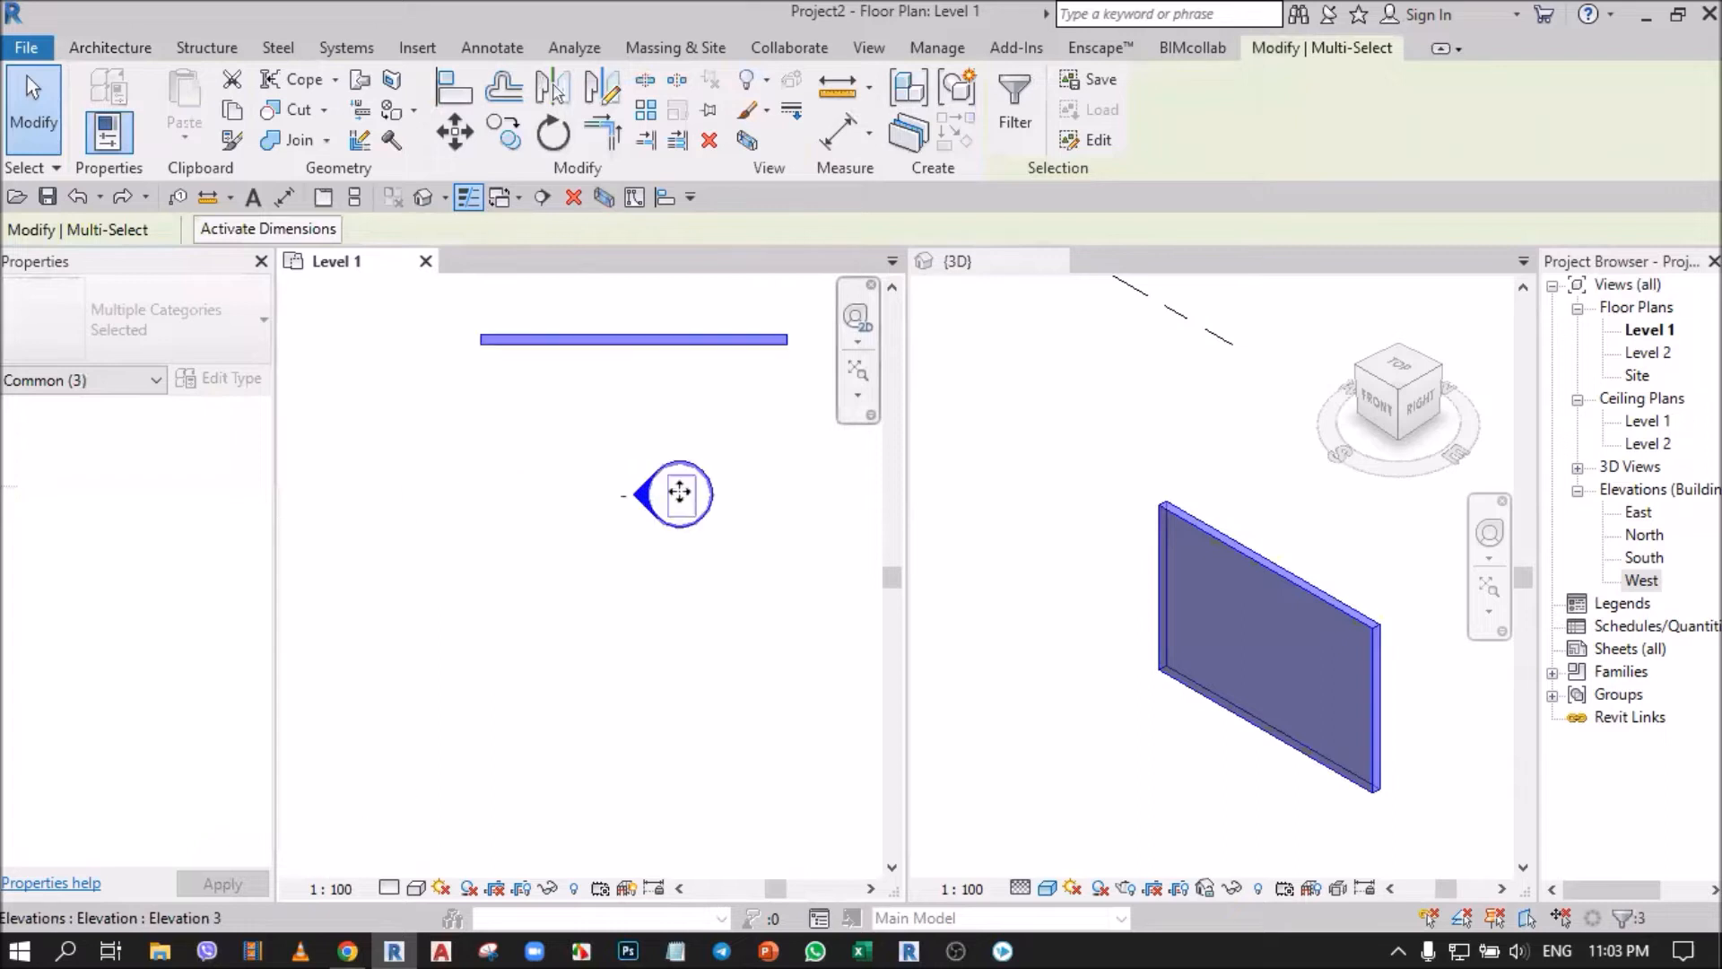
pyautogui.click(1637, 513)
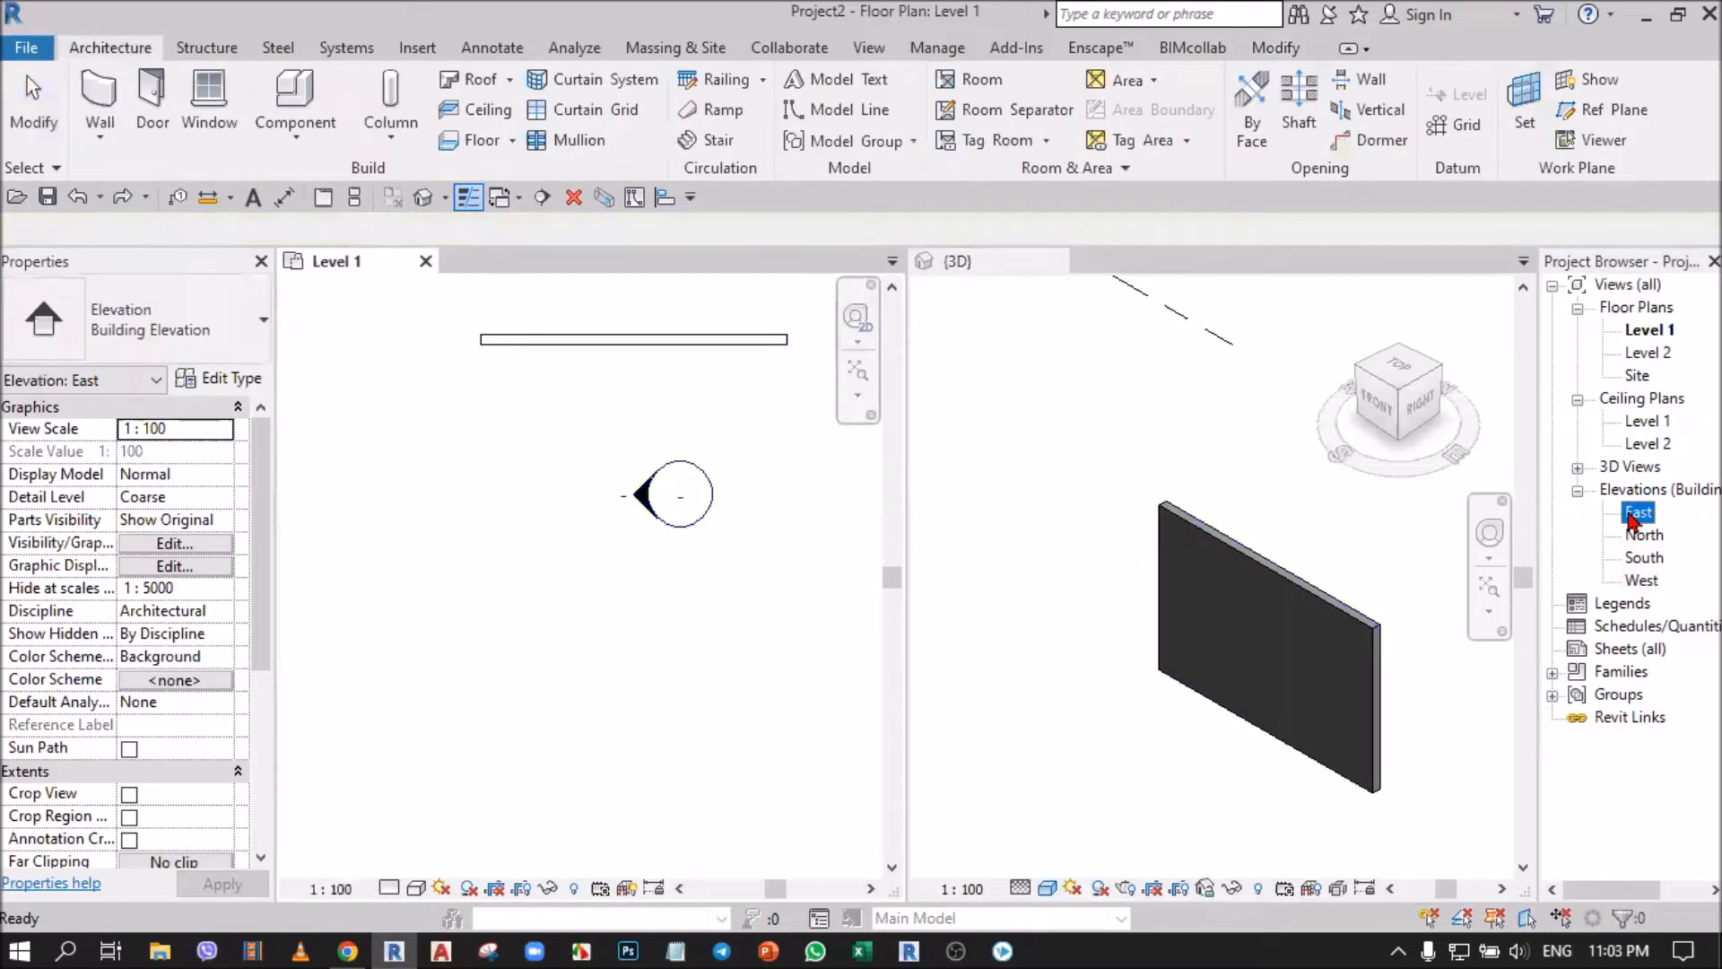
# Delete both the separate wall and the nearby east elevation marker from the Level 1 plan, accepting the loss of the East view.
pyautogui.scroll(-5, 821, 584)
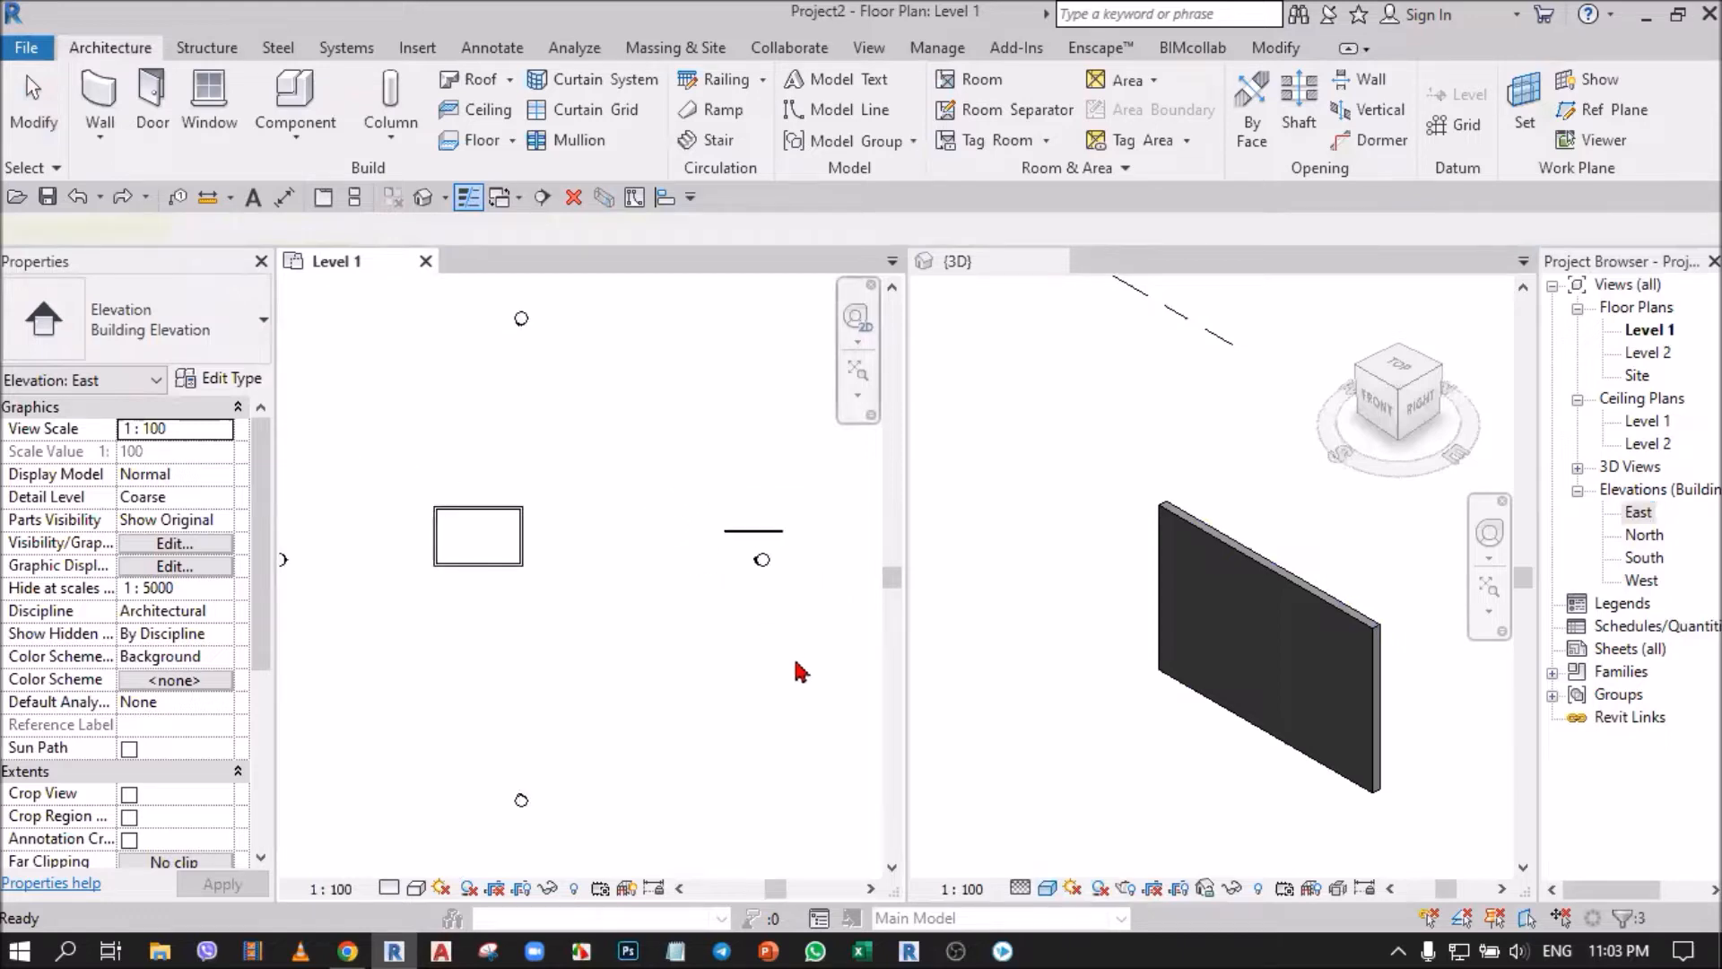
pyautogui.click(792, 651)
pyautogui.moveTo(677, 454)
pyautogui.mouseDown()
pyautogui.moveTo(798, 630)
pyautogui.moveTo(761, 682)
pyautogui.mouseUp()
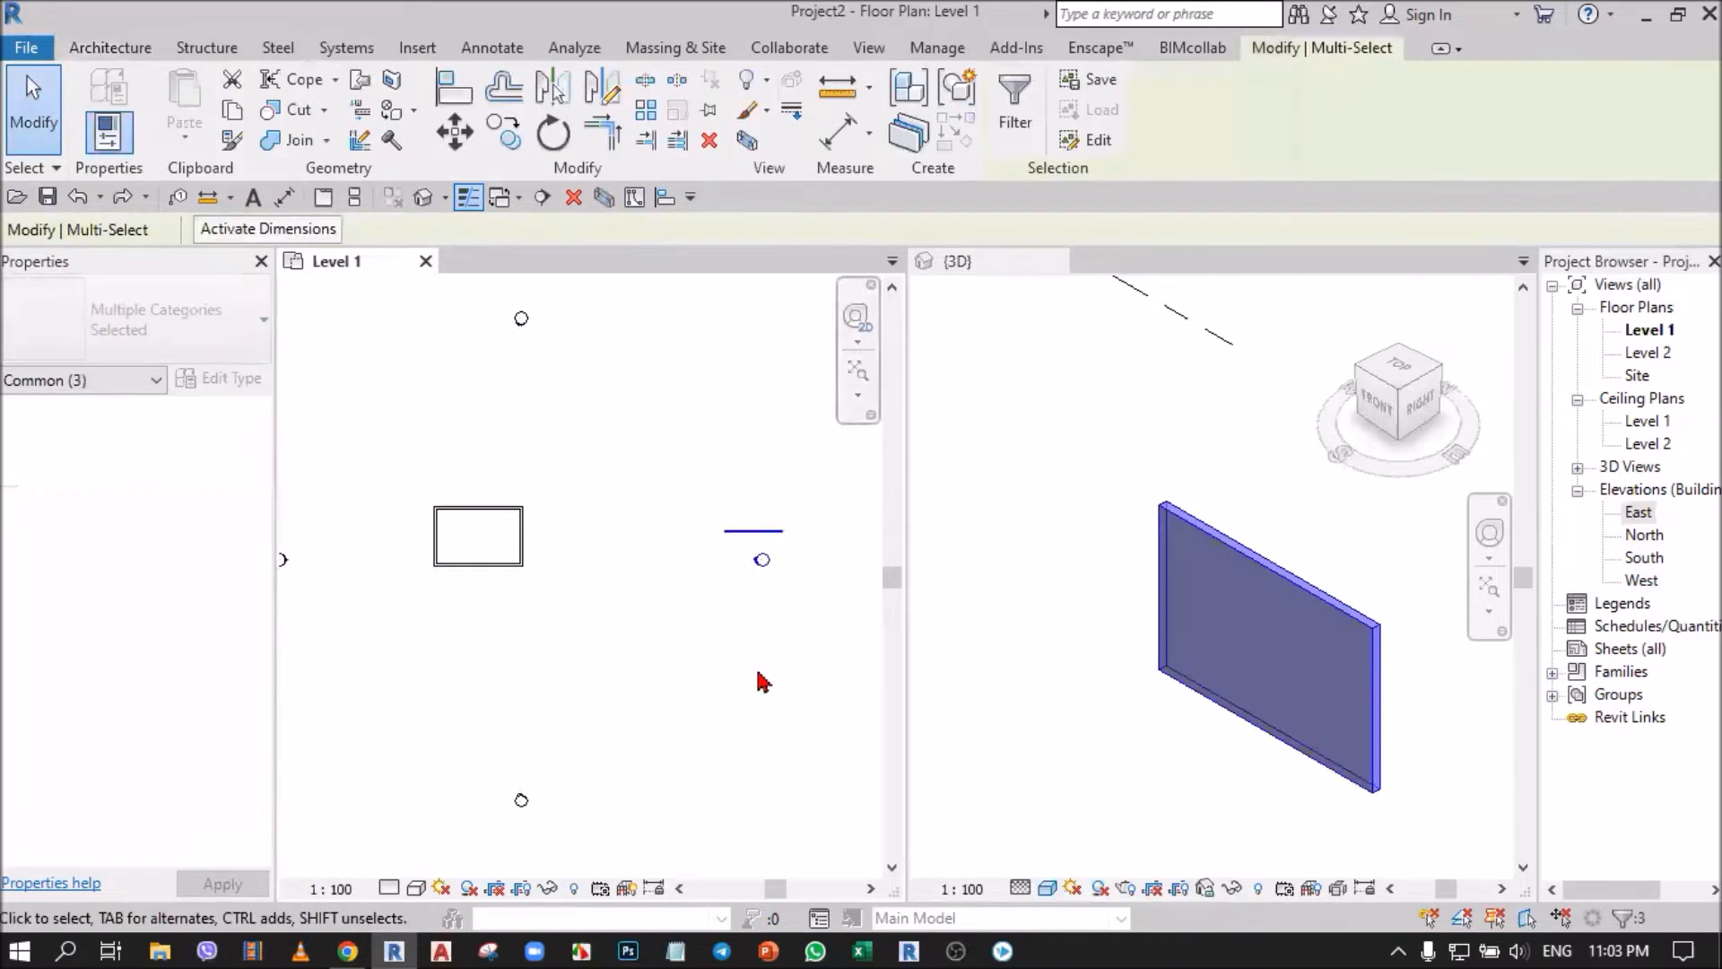
pyautogui.click(708, 140)
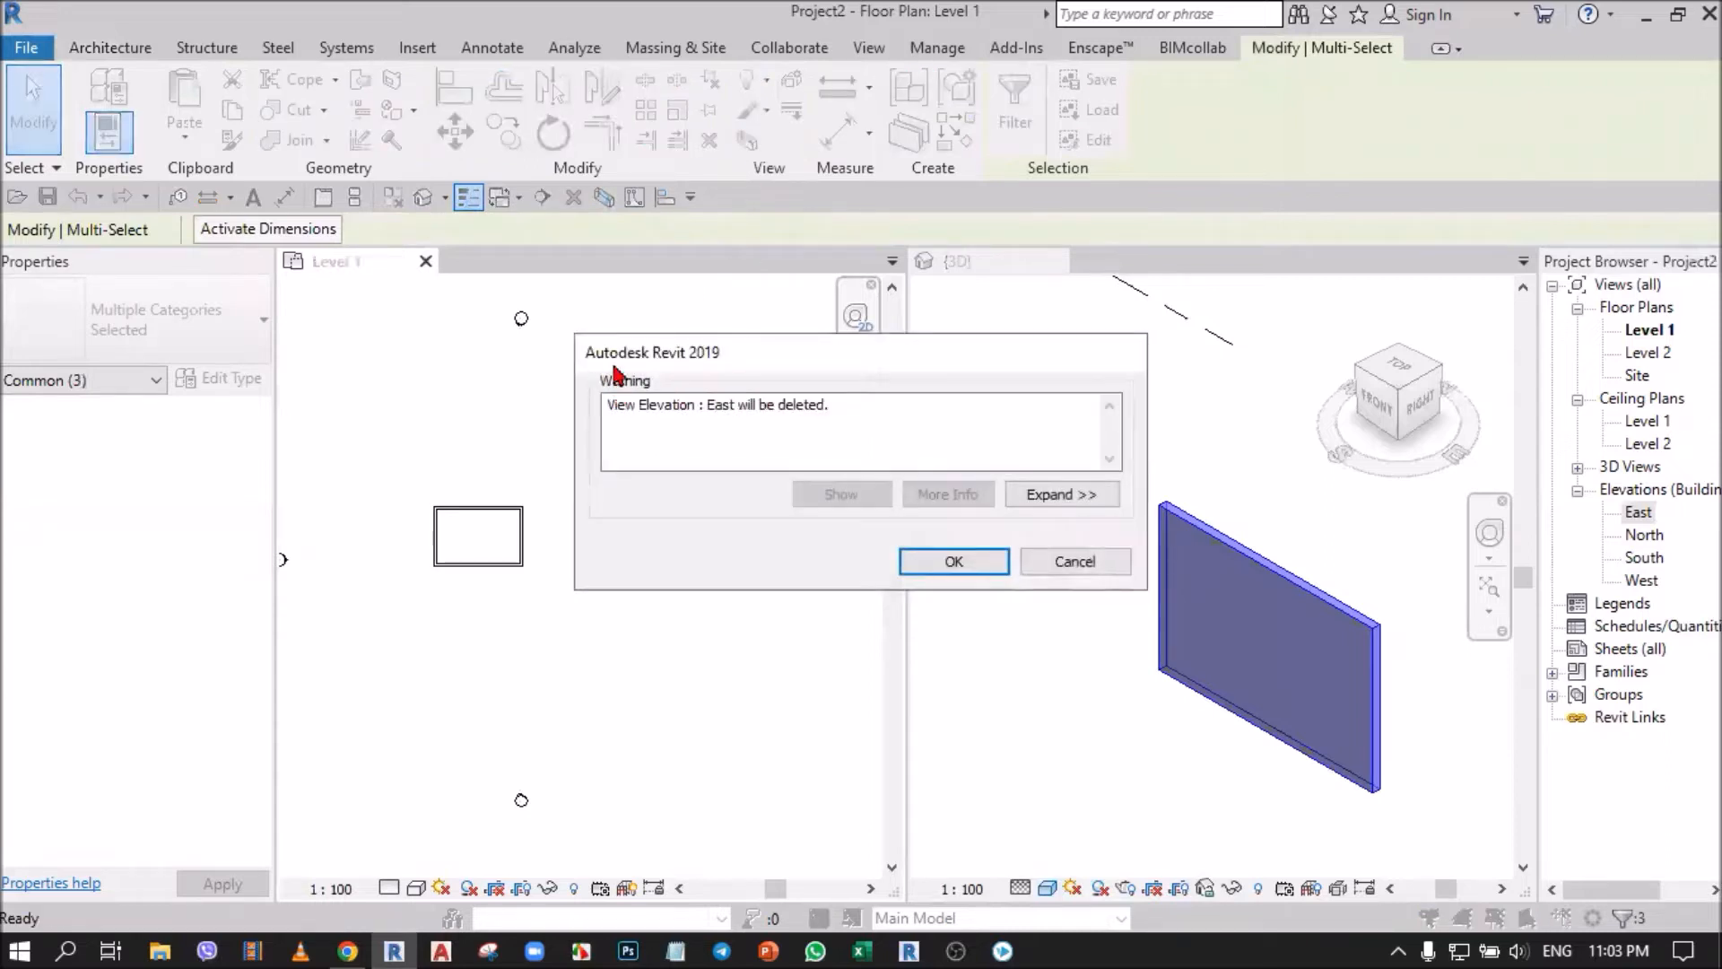
pyautogui.click(959, 559)
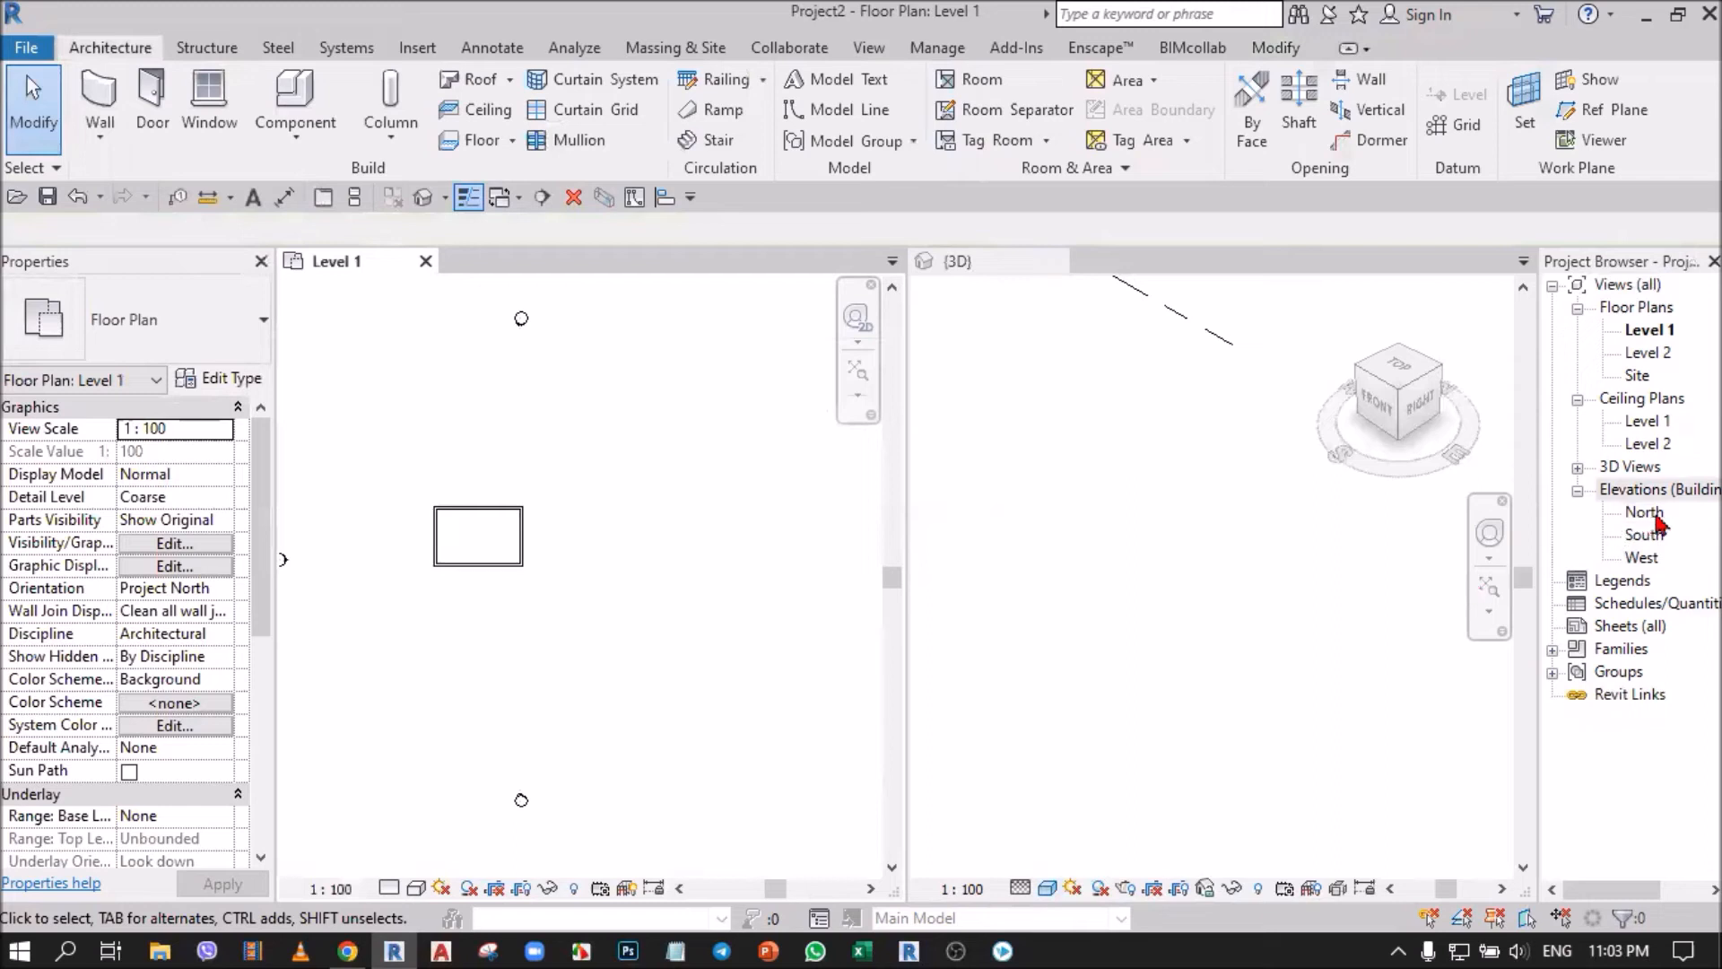
# Review the remaining elevation entries, the three plan markers and the 3D view, and show the view creation tools.
pyautogui.click(1645, 513)
pyautogui.click(1647, 535)
pyautogui.click(1649, 559)
pyautogui.click(772, 565)
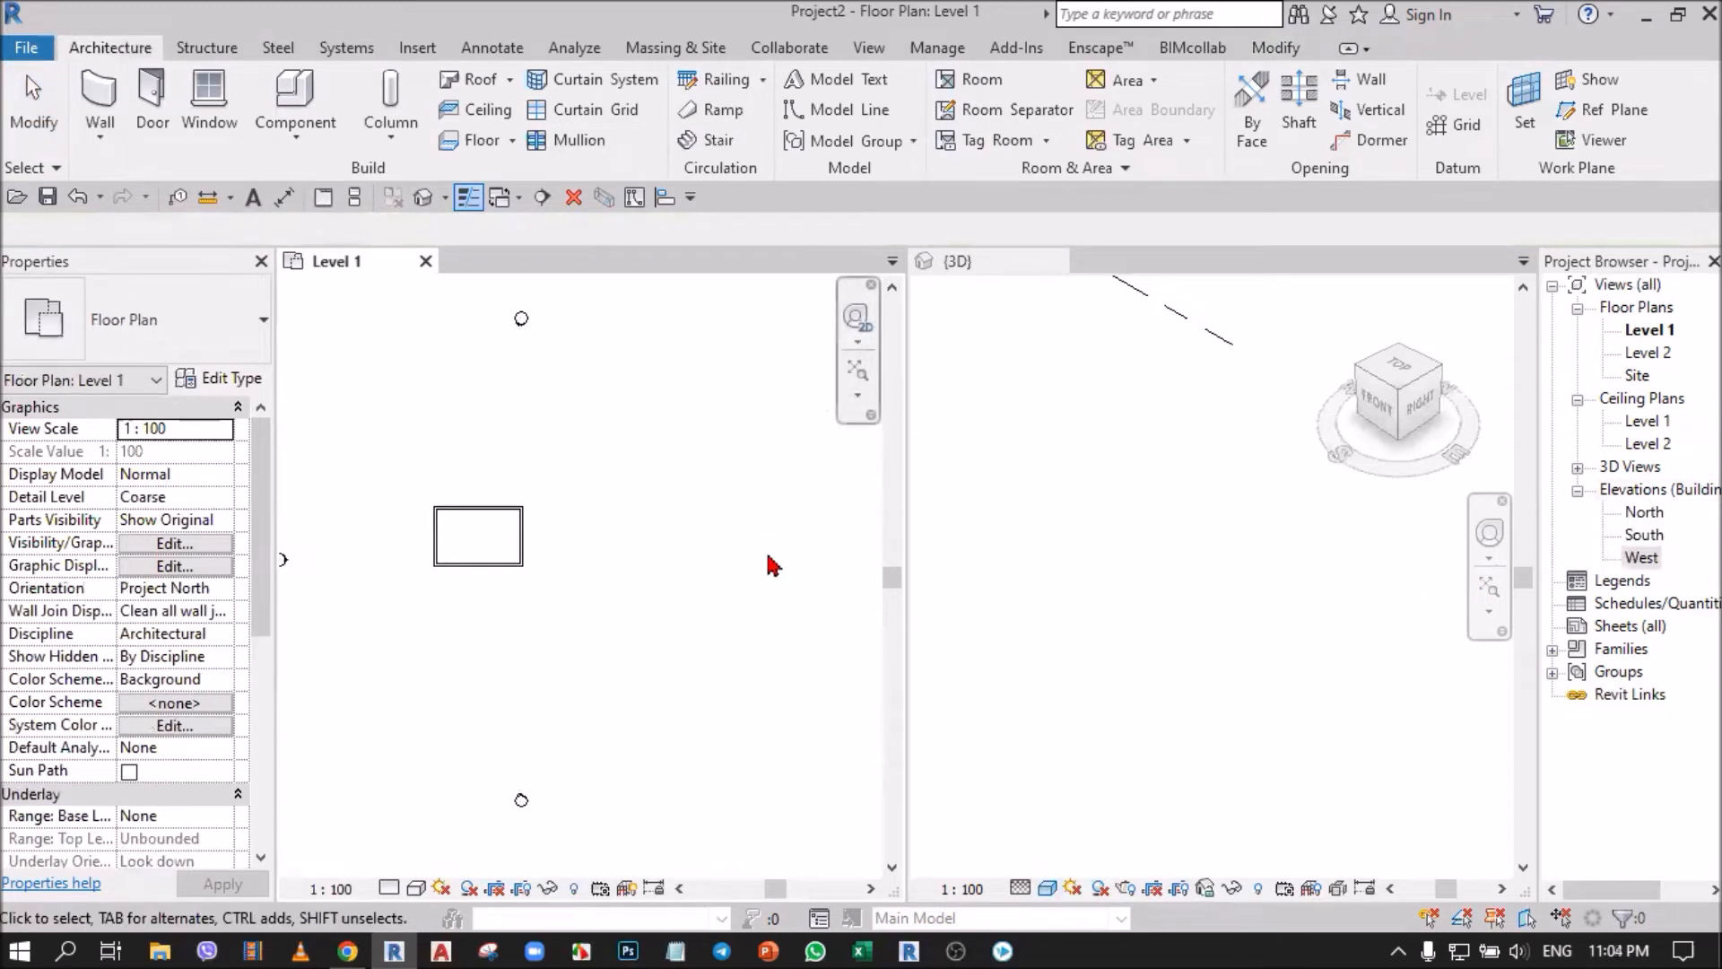
pyautogui.scroll(-2, 769, 565)
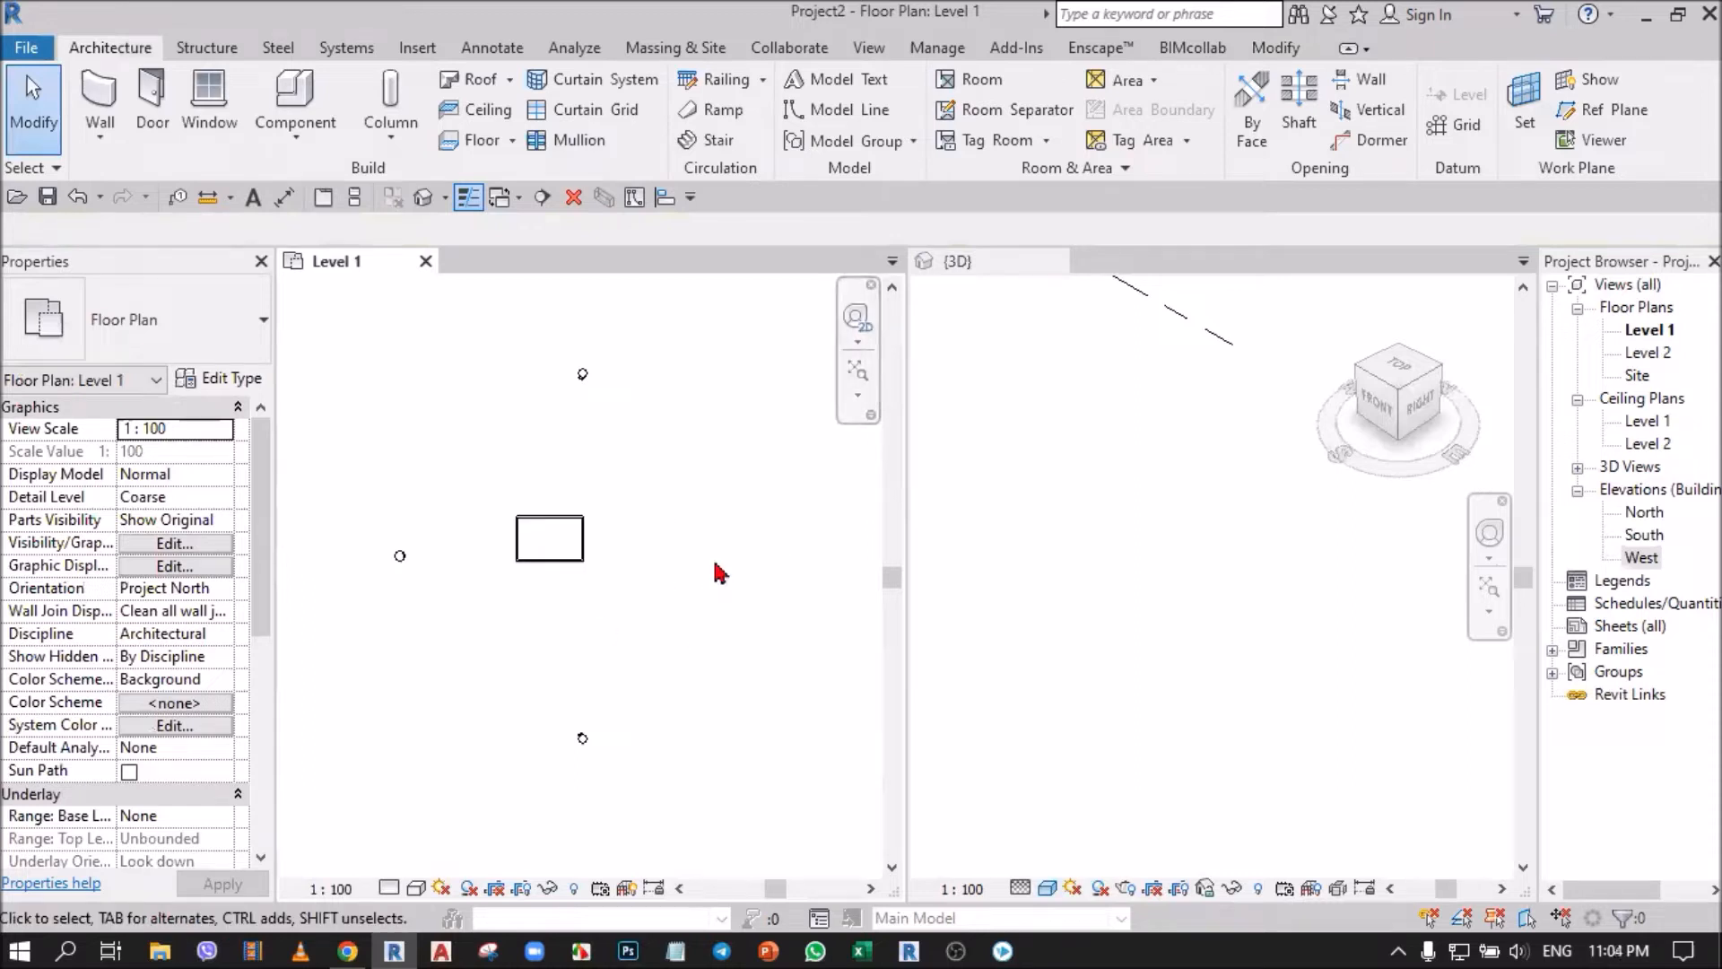
pyautogui.click(1259, 737)
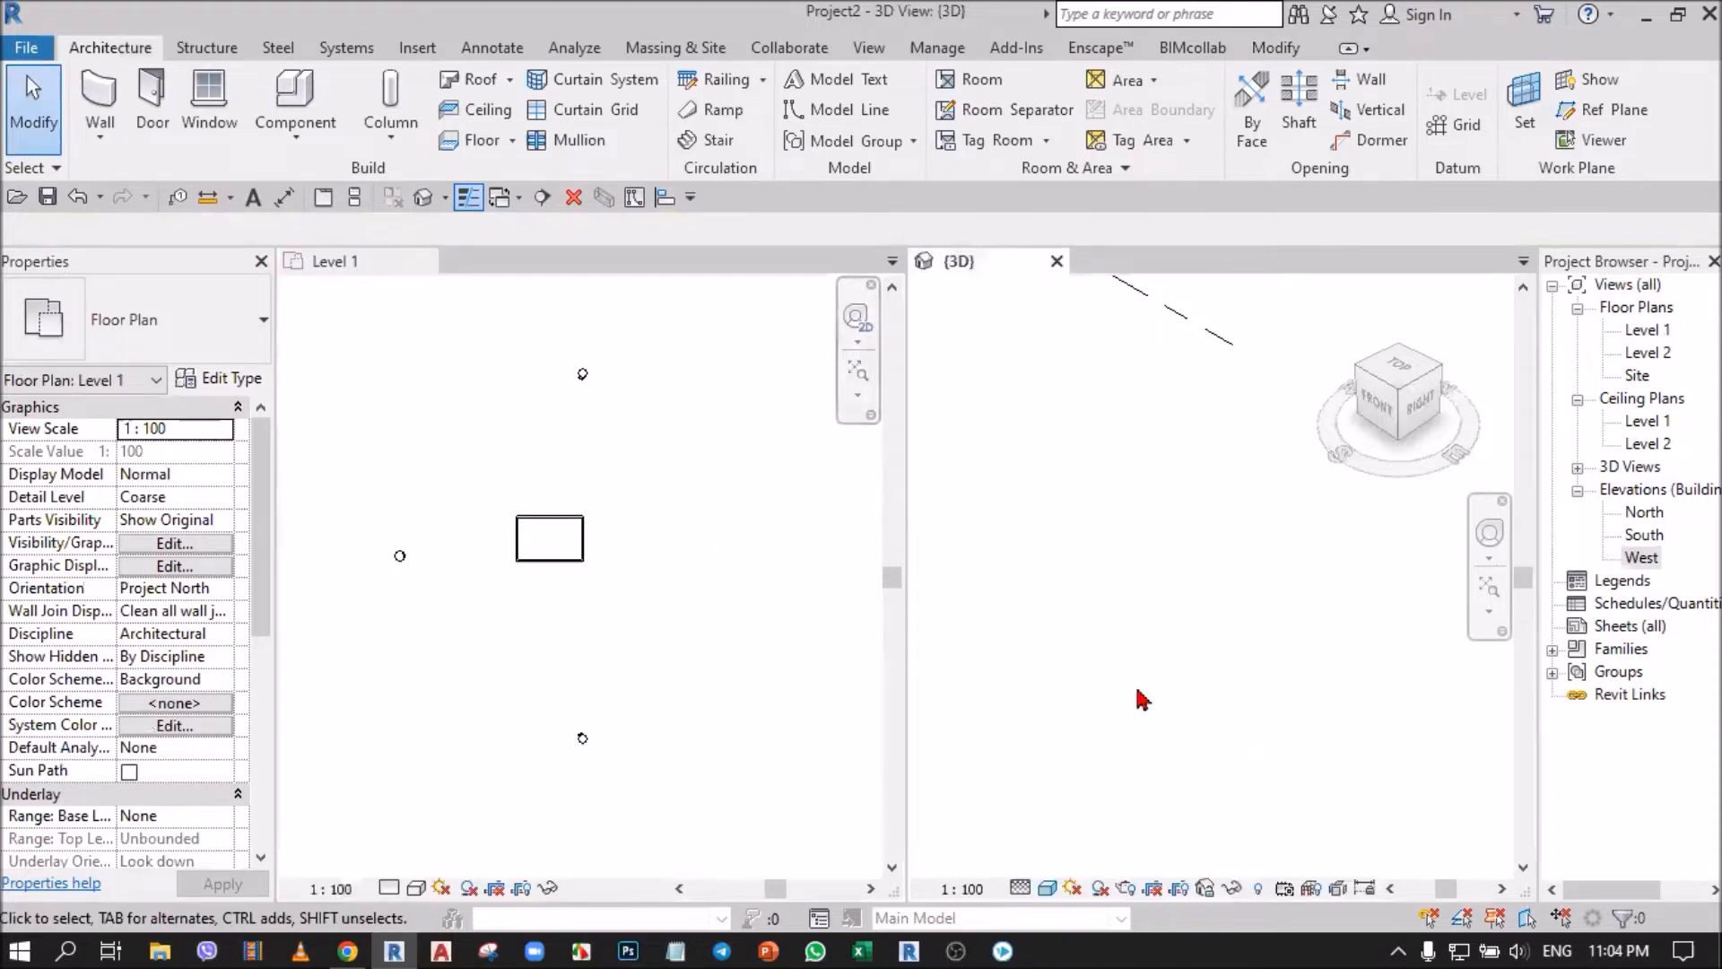
pyautogui.click(725, 571)
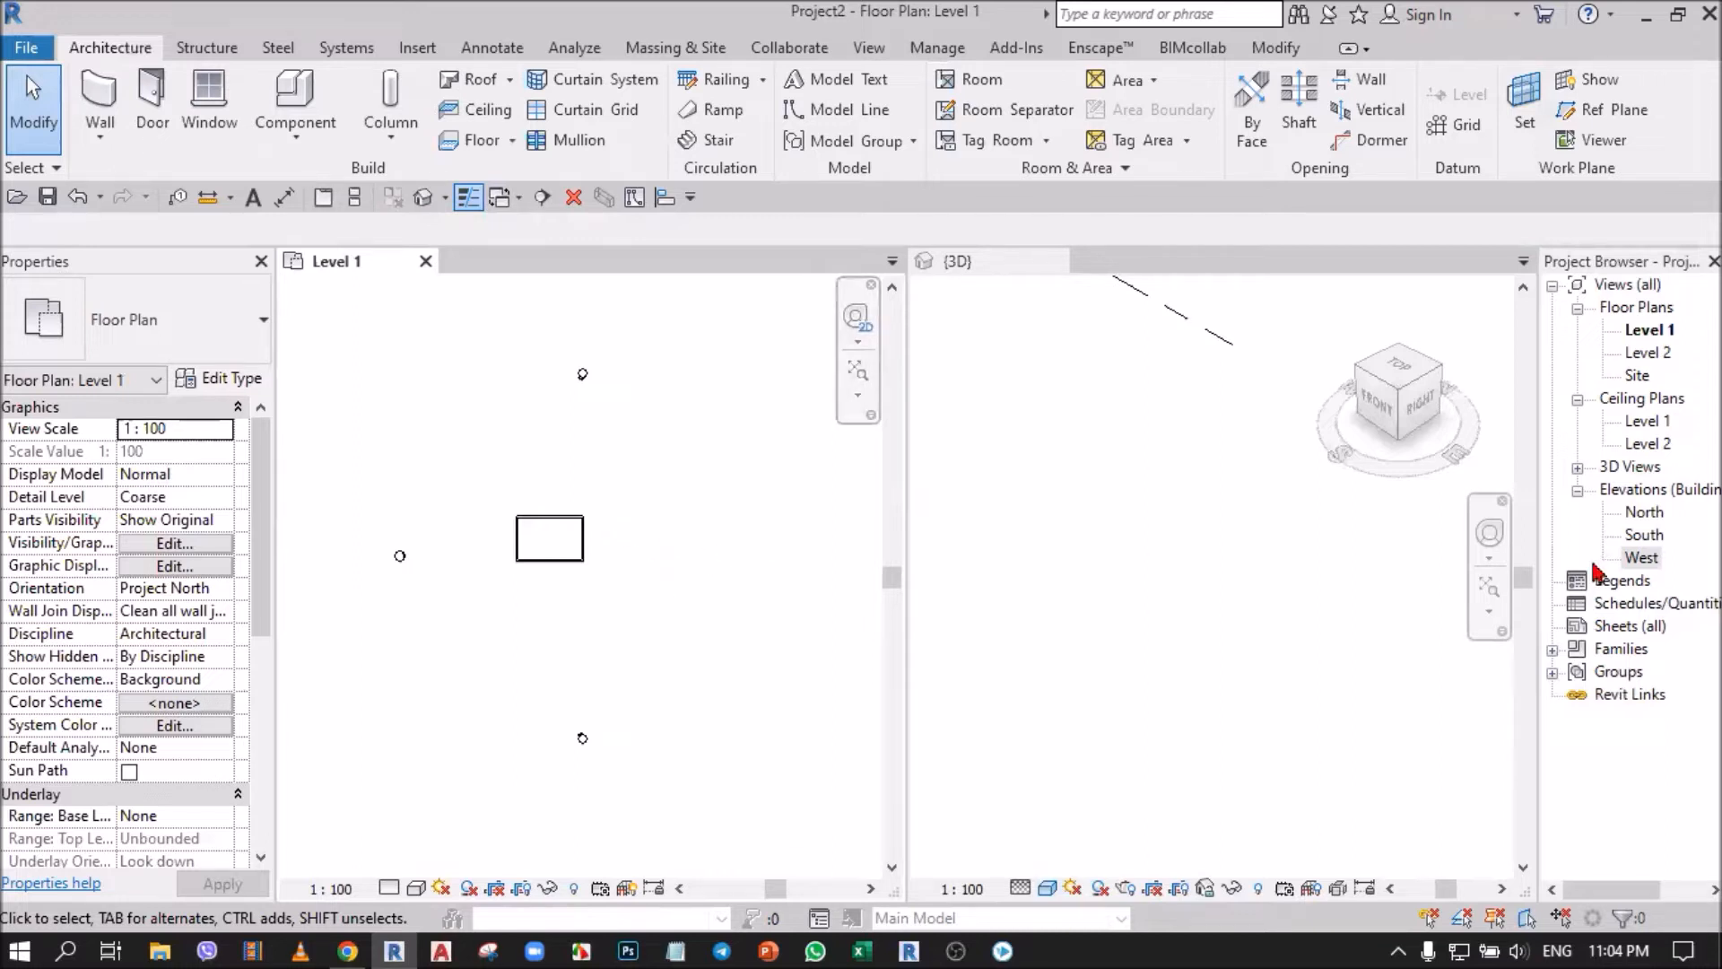
pyautogui.click(1645, 512)
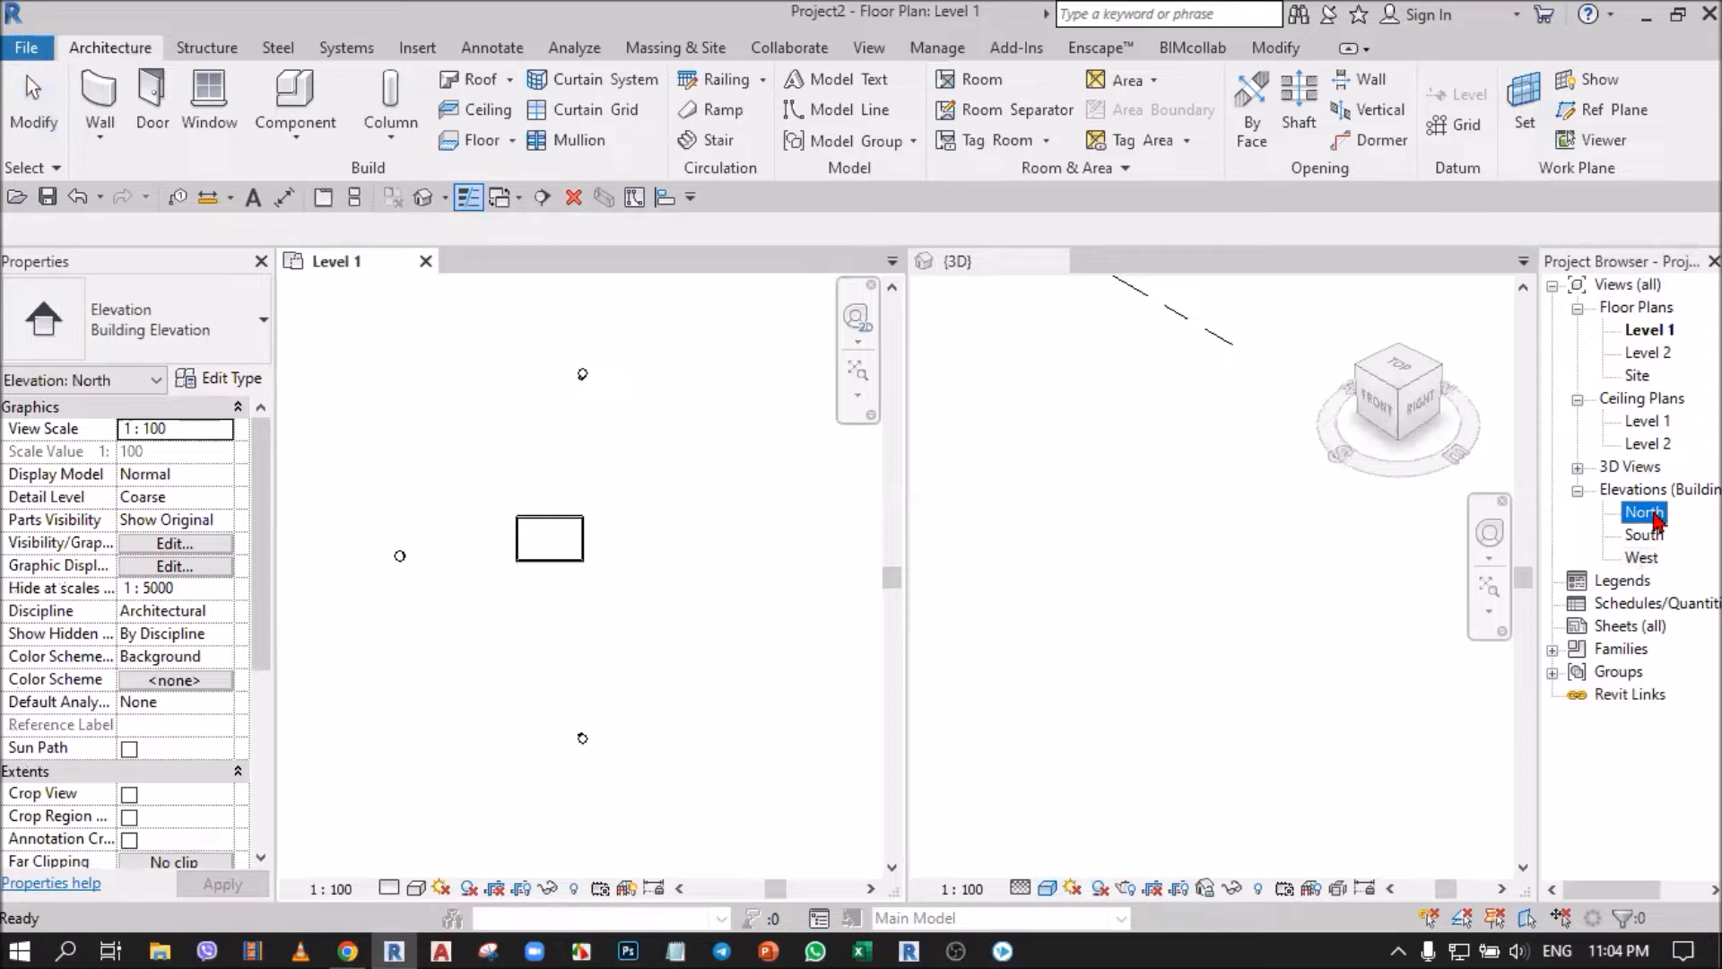
pyautogui.click(1289, 588)
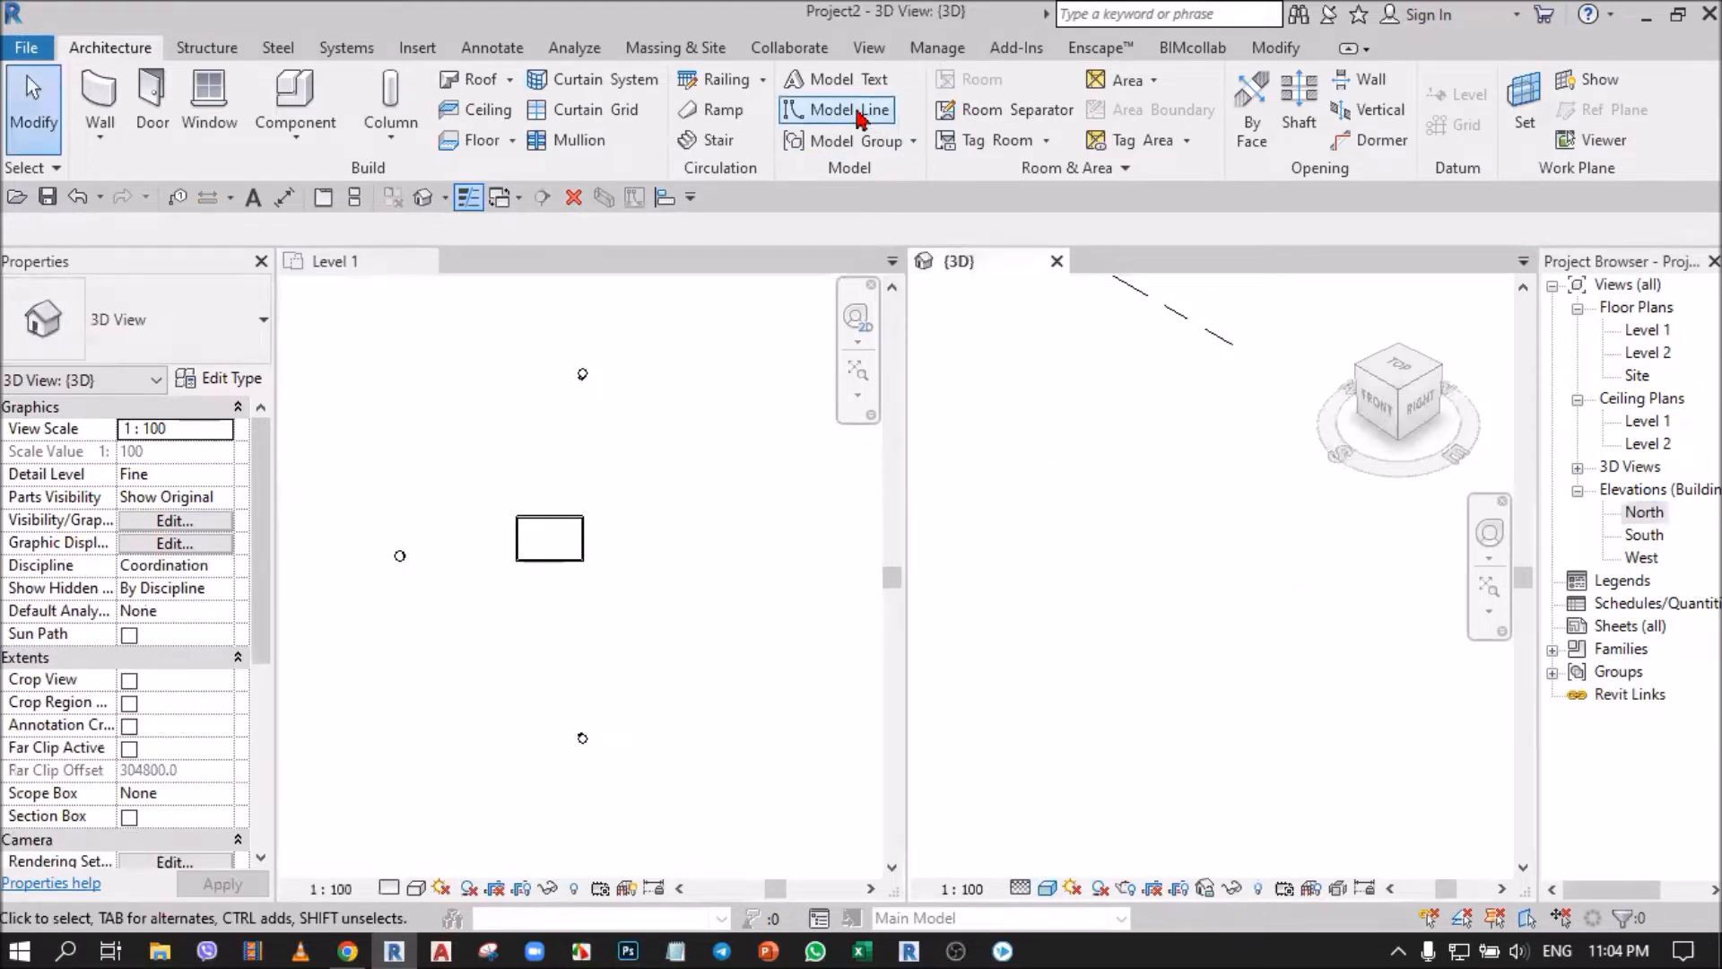
pyautogui.click(869, 49)
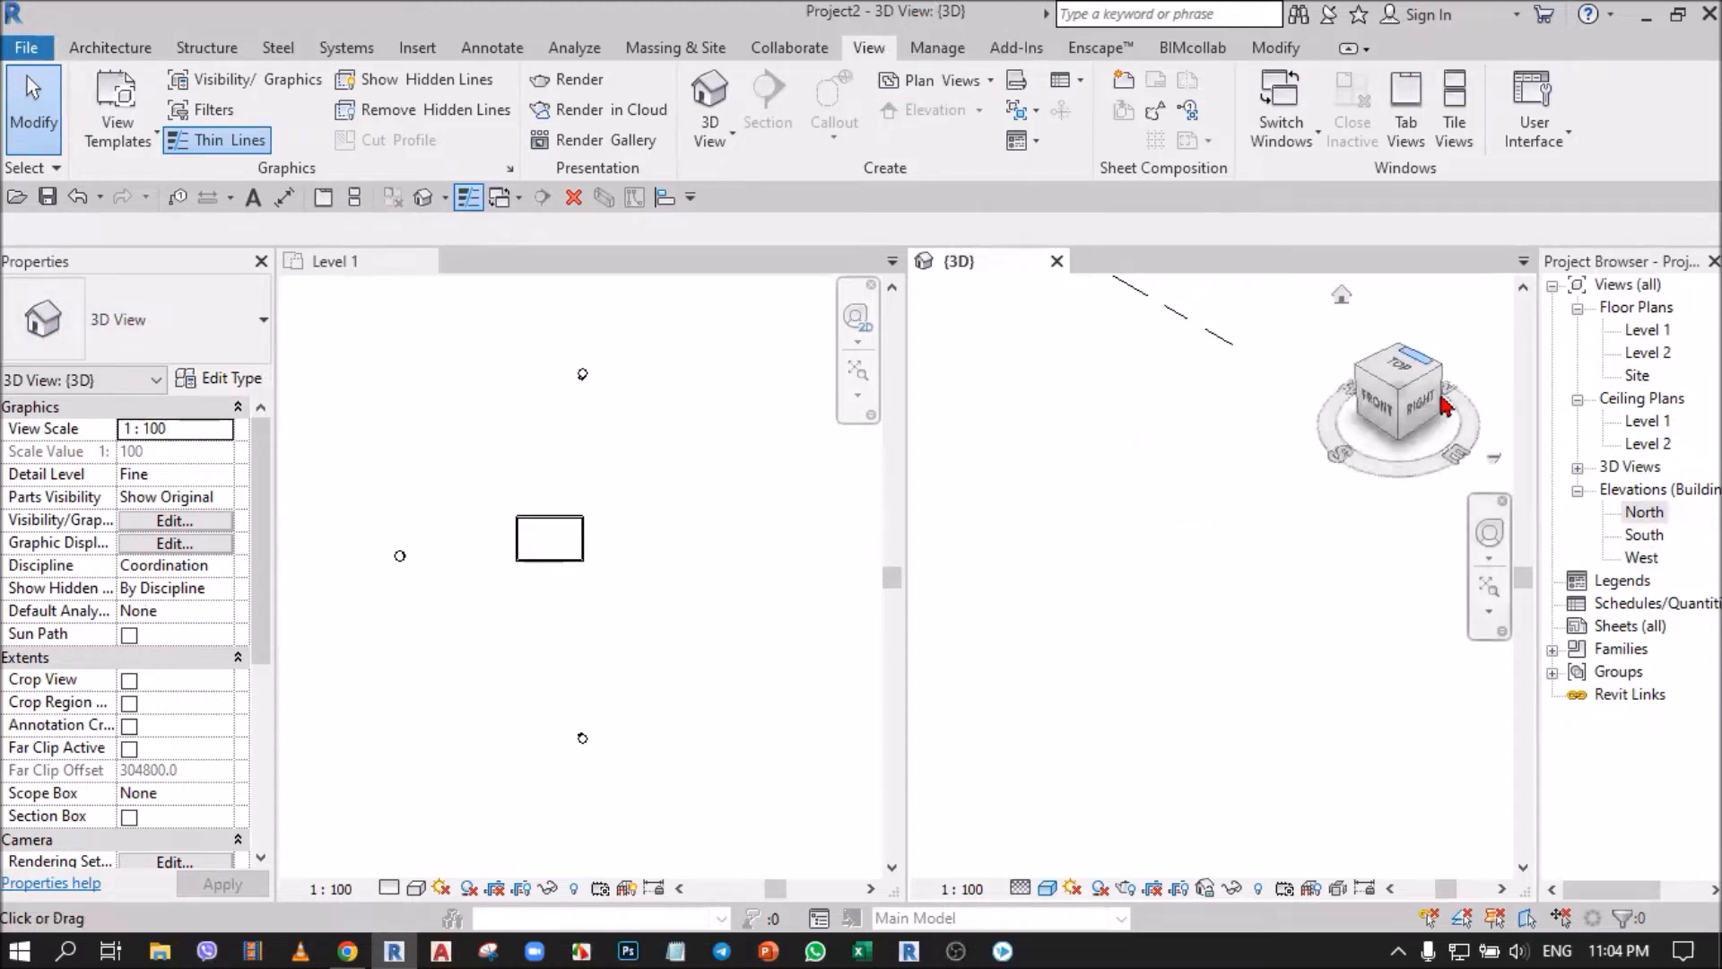
# Expand the 3D Views branch in the Project Browser and examine the empty spot east of the building in the Level 1 plan.
pyautogui.click(1578, 468)
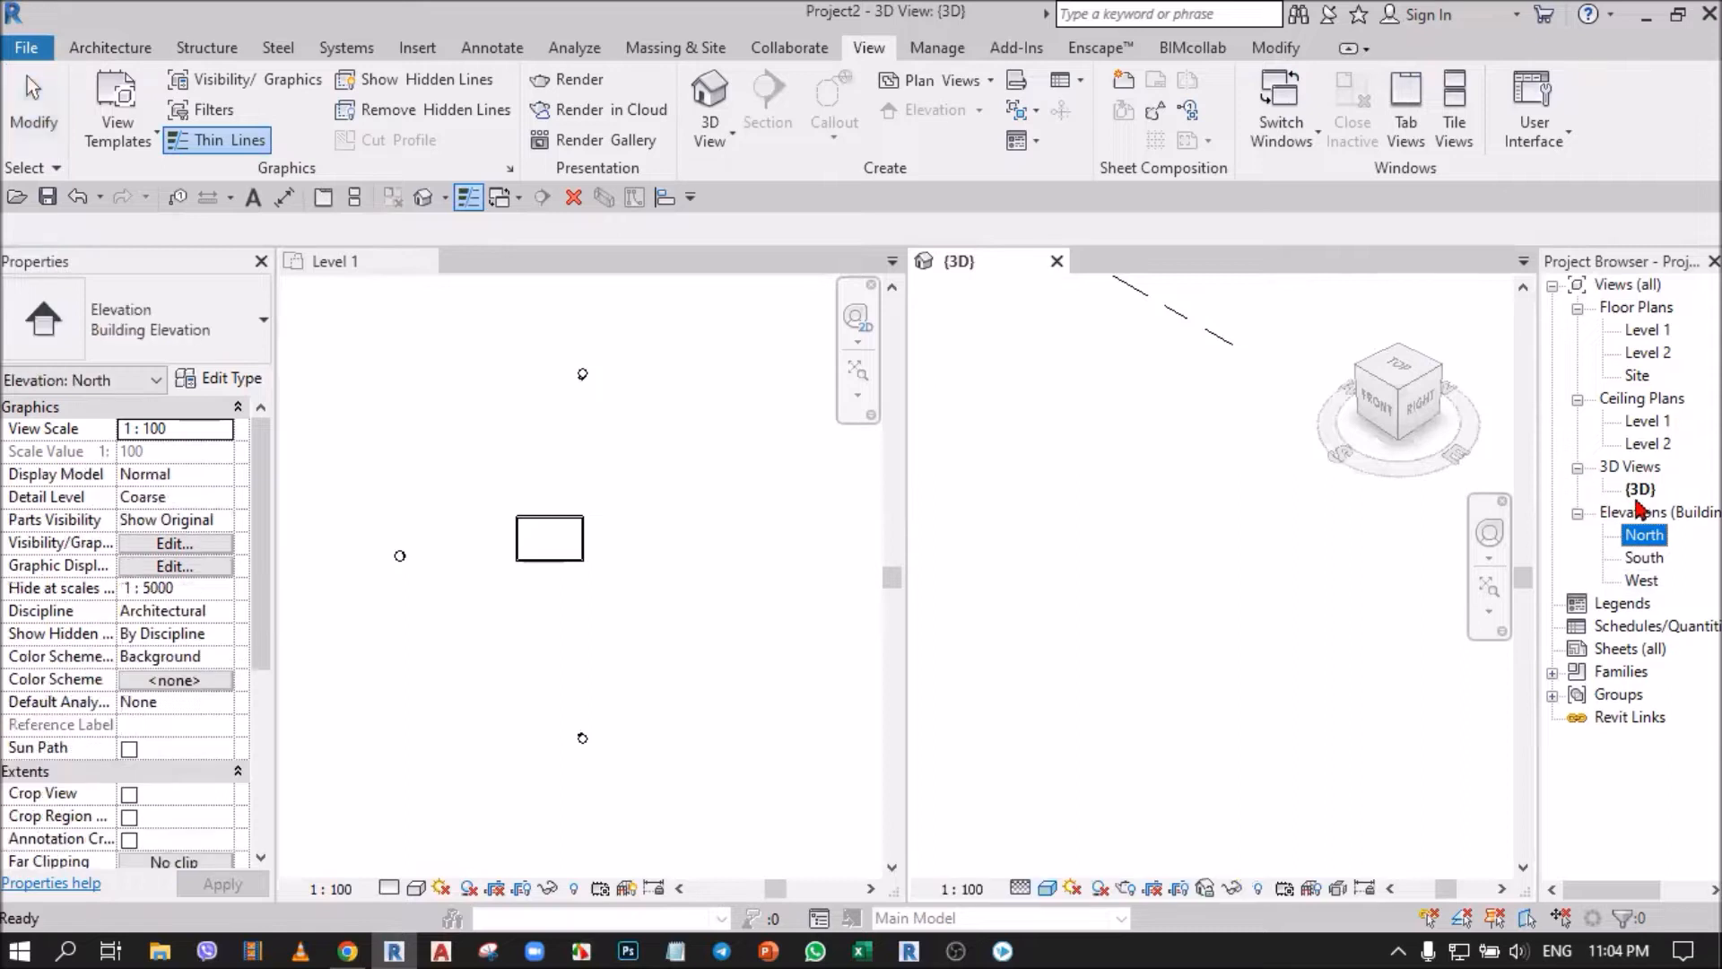
pyautogui.press('ctrl')
pyautogui.press('ctrl')
pyautogui.press('ctrl')
pyautogui.press('ctrl')
pyautogui.press('ctrl')
pyautogui.press('ctrl')
pyautogui.press('ctrl')
pyautogui.press('ctrl')
pyautogui.press('ctrl')
pyautogui.press('ctrl')
pyautogui.press('ctrl')
pyautogui.press('ctrl')
pyautogui.press('ctrl')
pyautogui.press('ctrl')
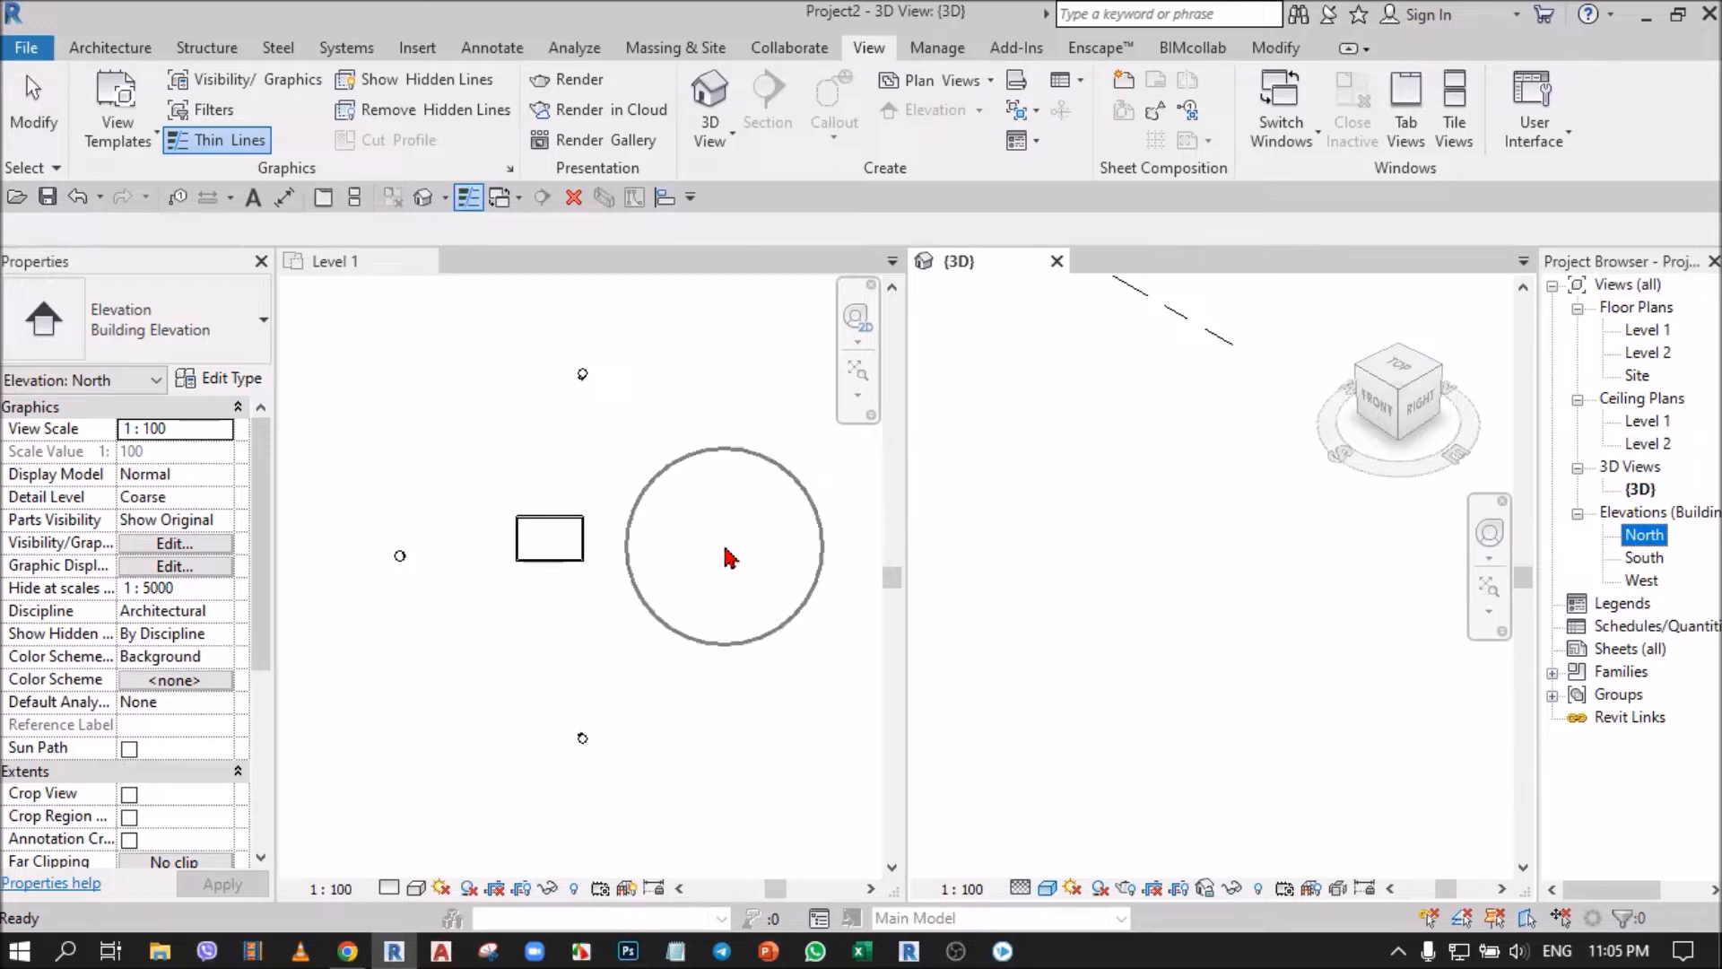
pyautogui.press('ctrl')
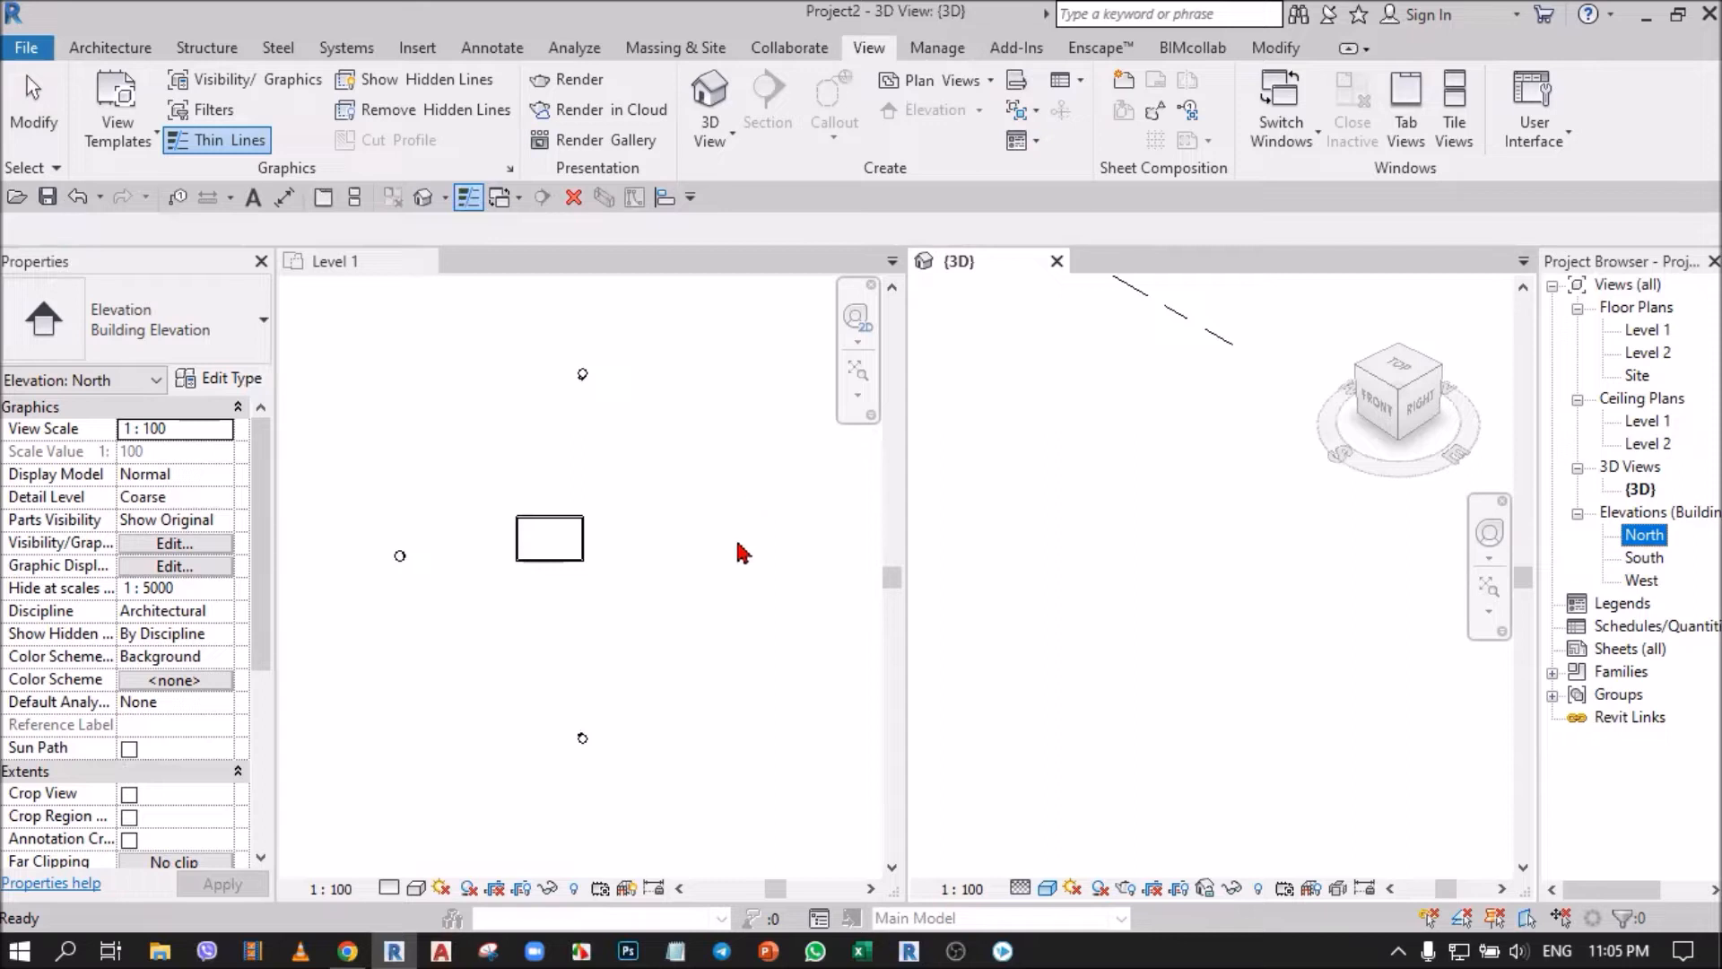
# Place a new Building Elevation marker facing the building from the east in the Level 1 plan, and end the command.
pyautogui.click(735, 578)
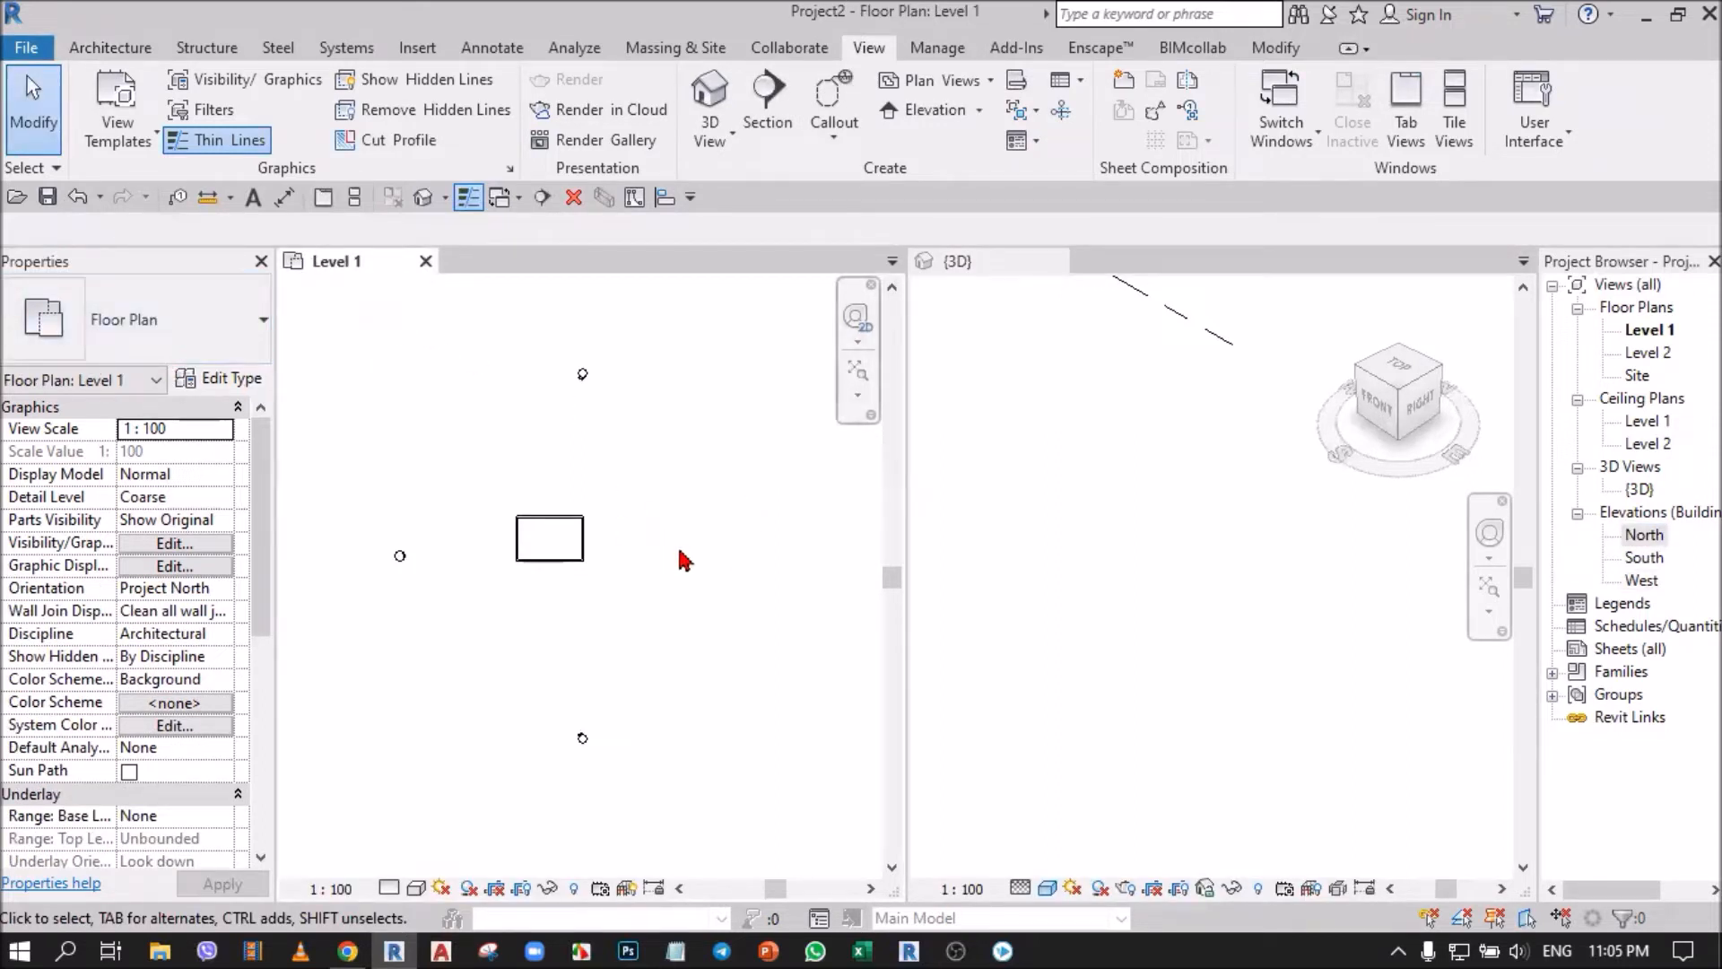
pyautogui.click(981, 110)
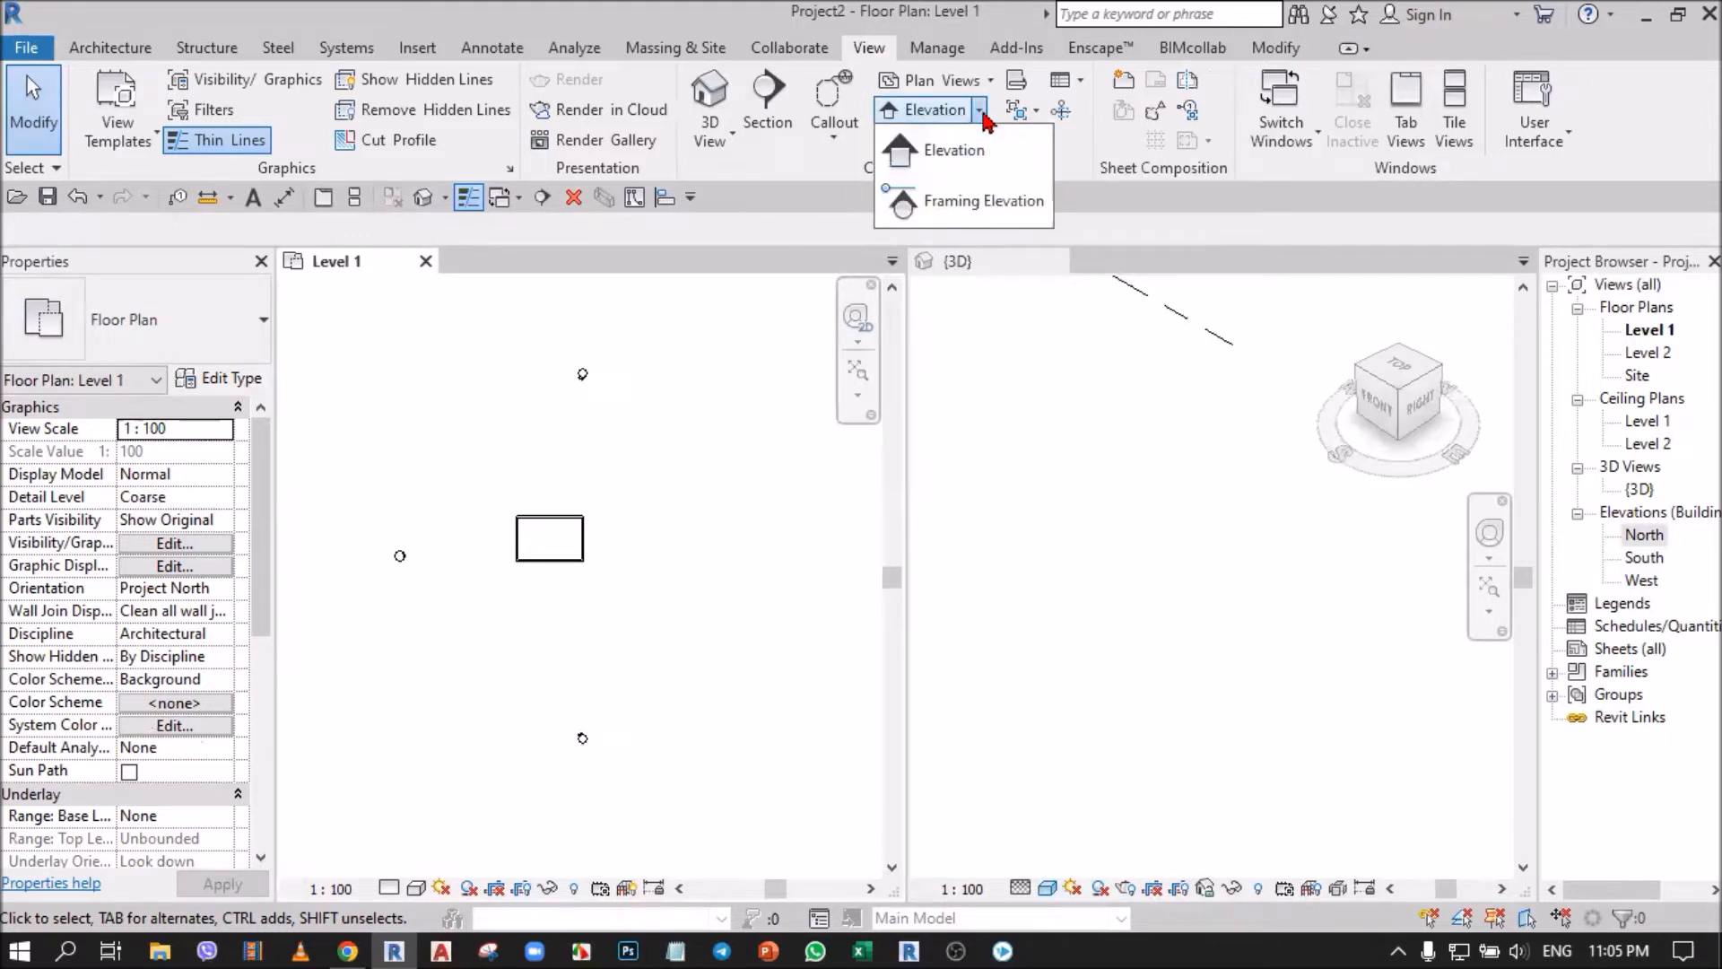
pyautogui.click(952, 161)
pyautogui.scroll(1, 699, 564)
pyautogui.scroll(1, 699, 563)
pyautogui.scroll(-2, 742, 562)
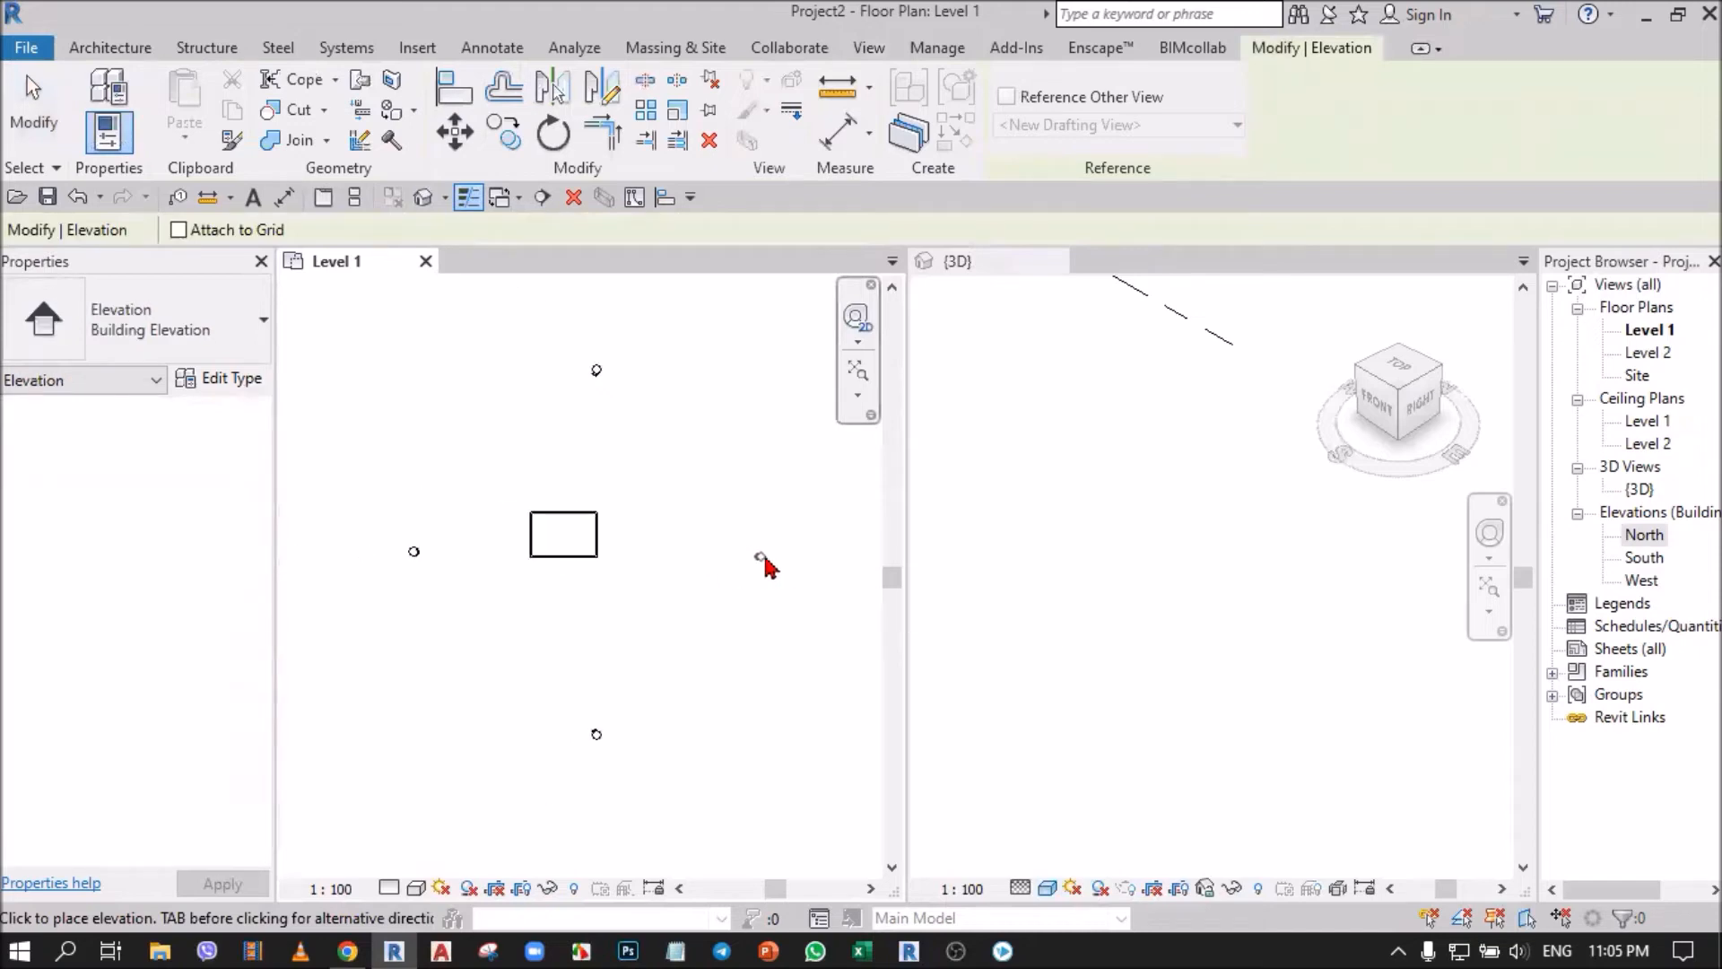
pyautogui.click(765, 561)
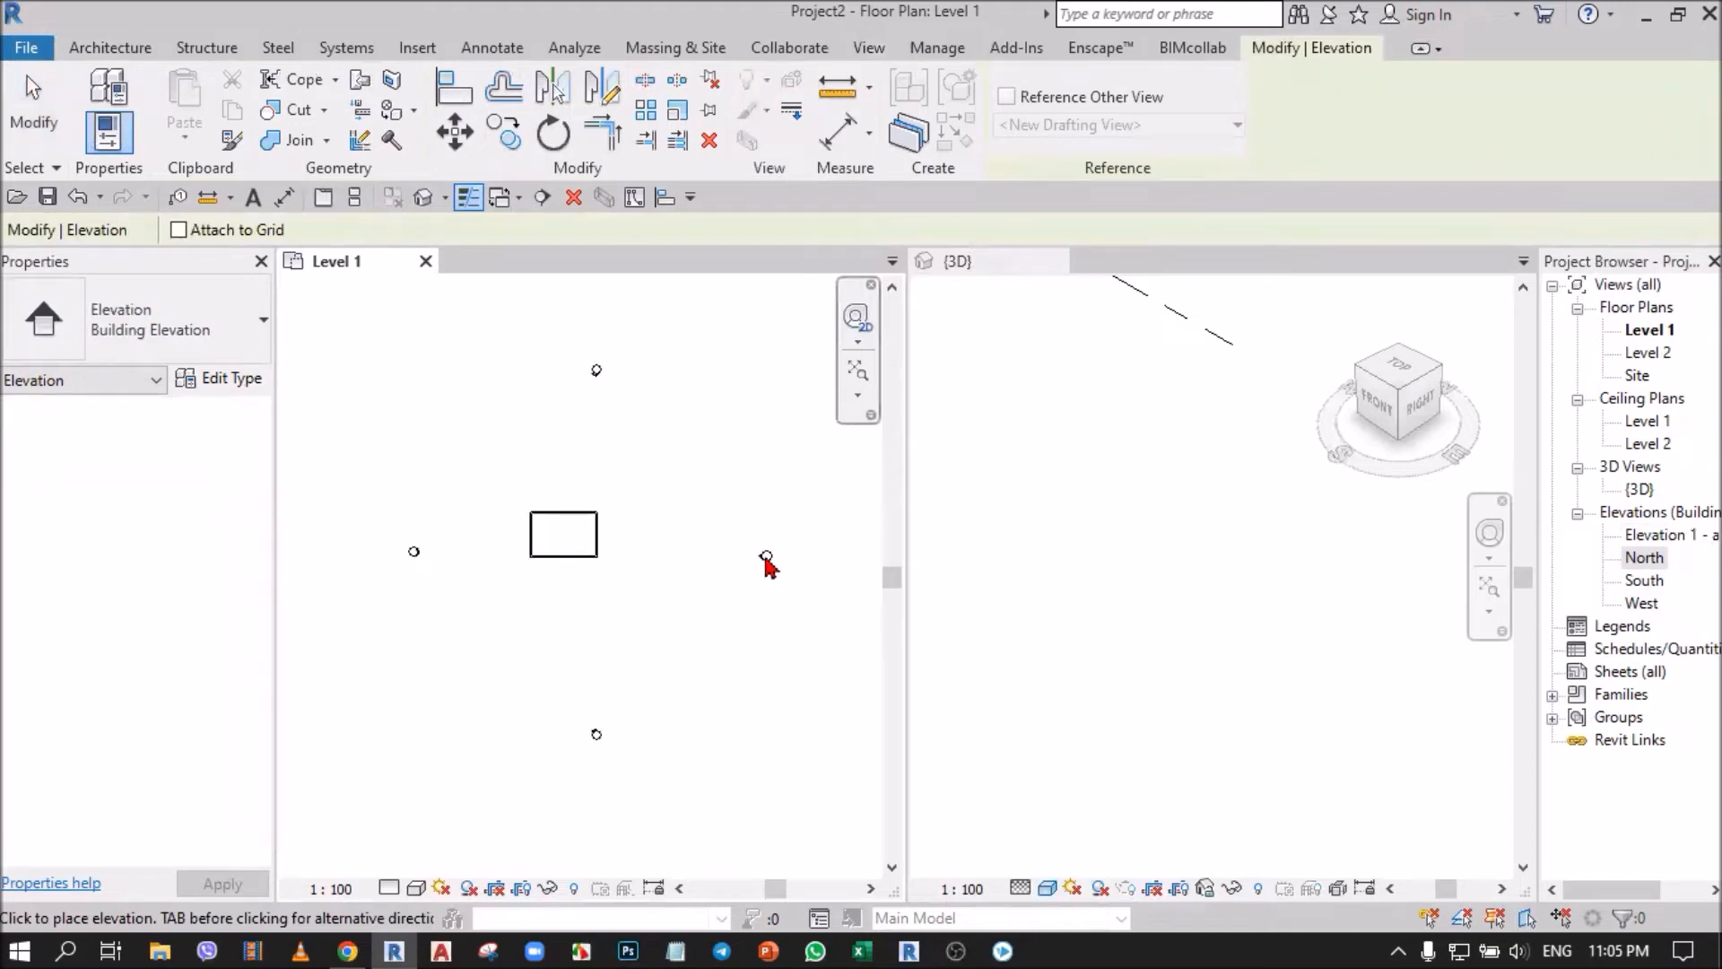
pyautogui.click(33, 112)
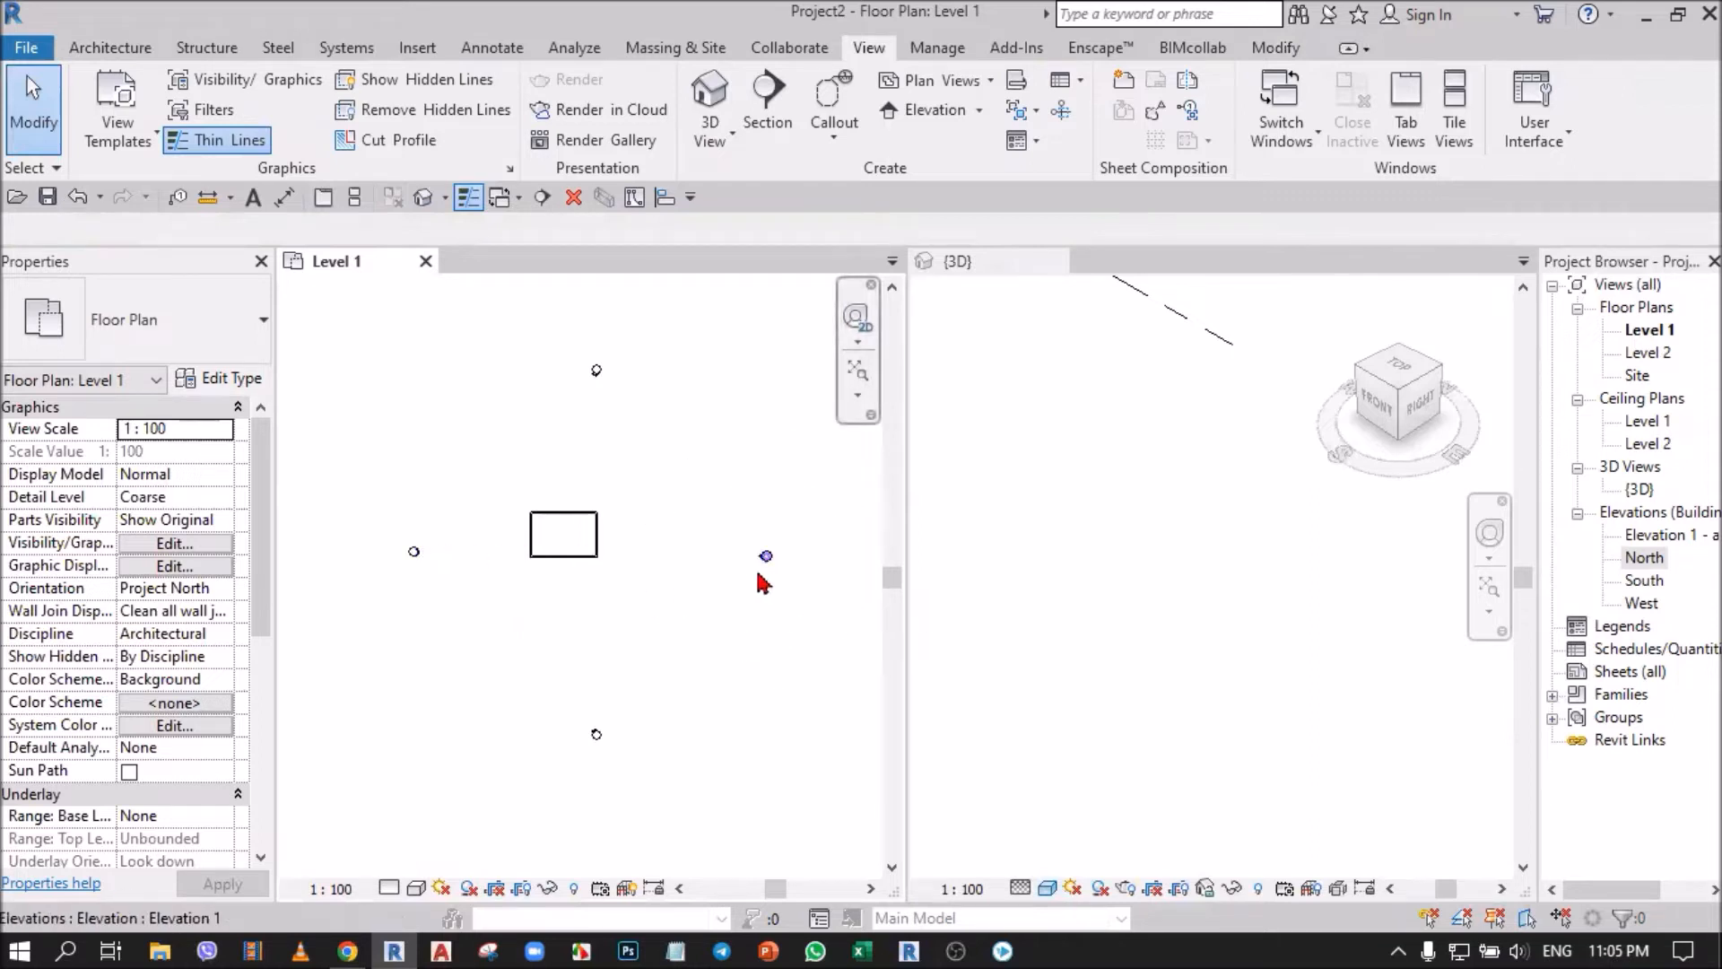
# Locate the new elevation's entry in the Project Browser and open its view from the arrow of the plan marker.
pyautogui.scroll(10, 780, 565)
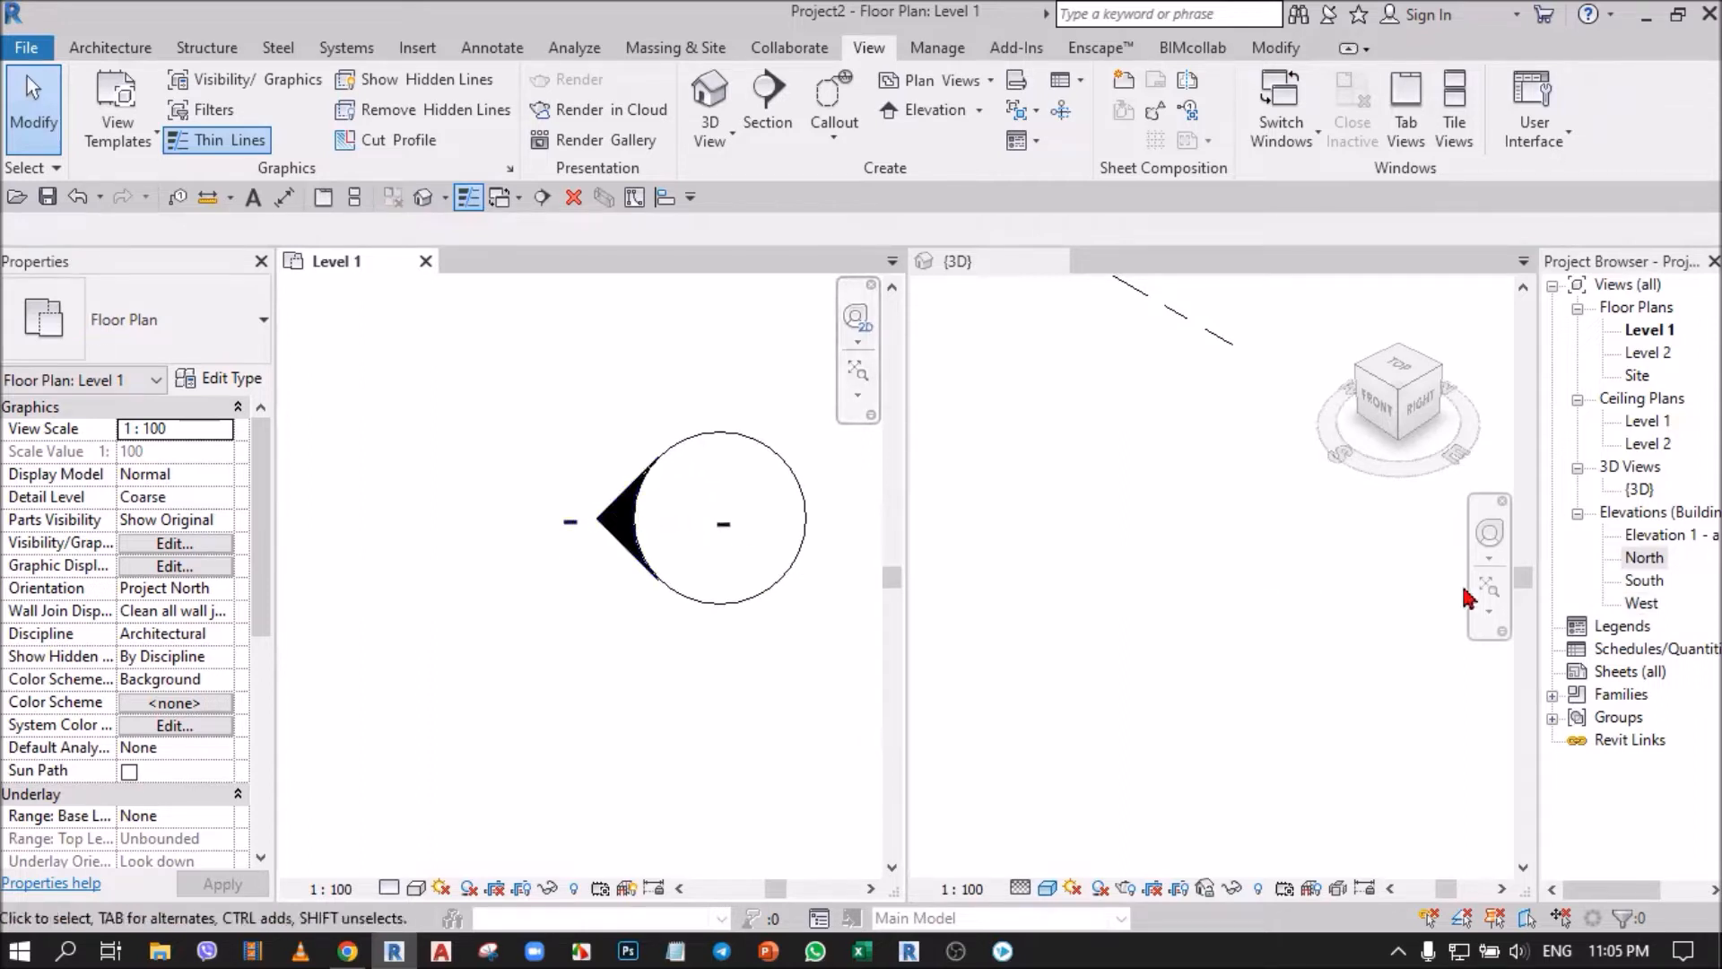
pyautogui.click(1654, 537)
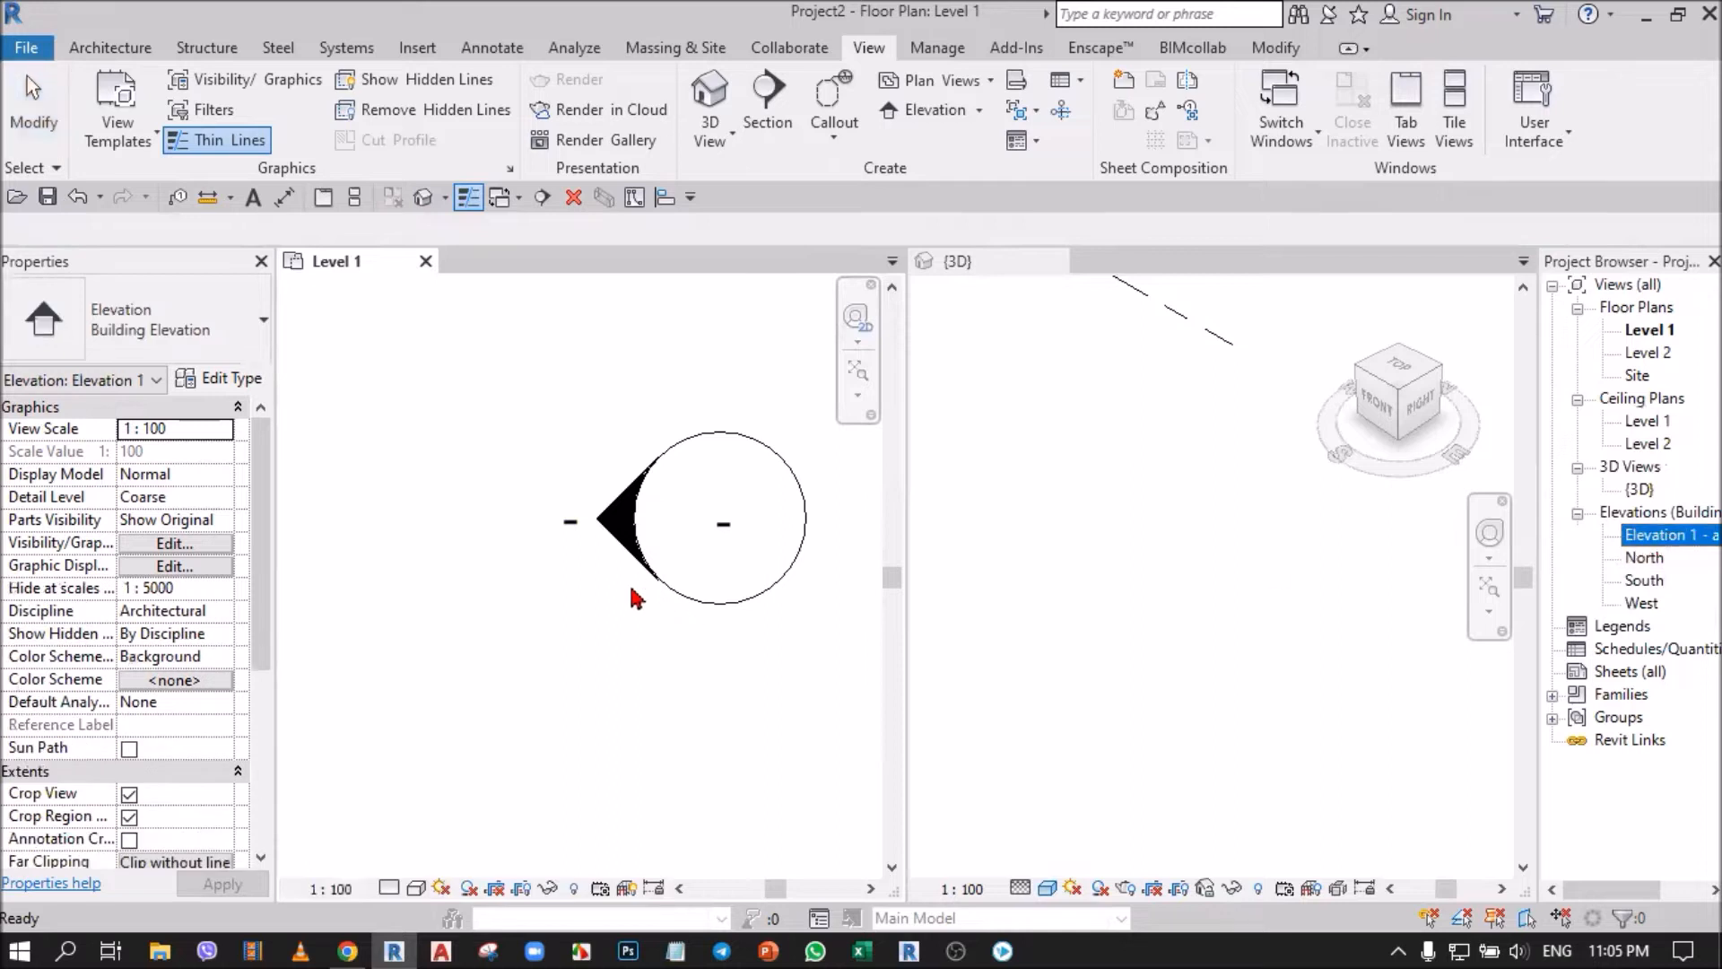
pyautogui.click(632, 703)
pyautogui.scroll(1, 627, 654)
pyautogui.scroll(-2, 583, 662)
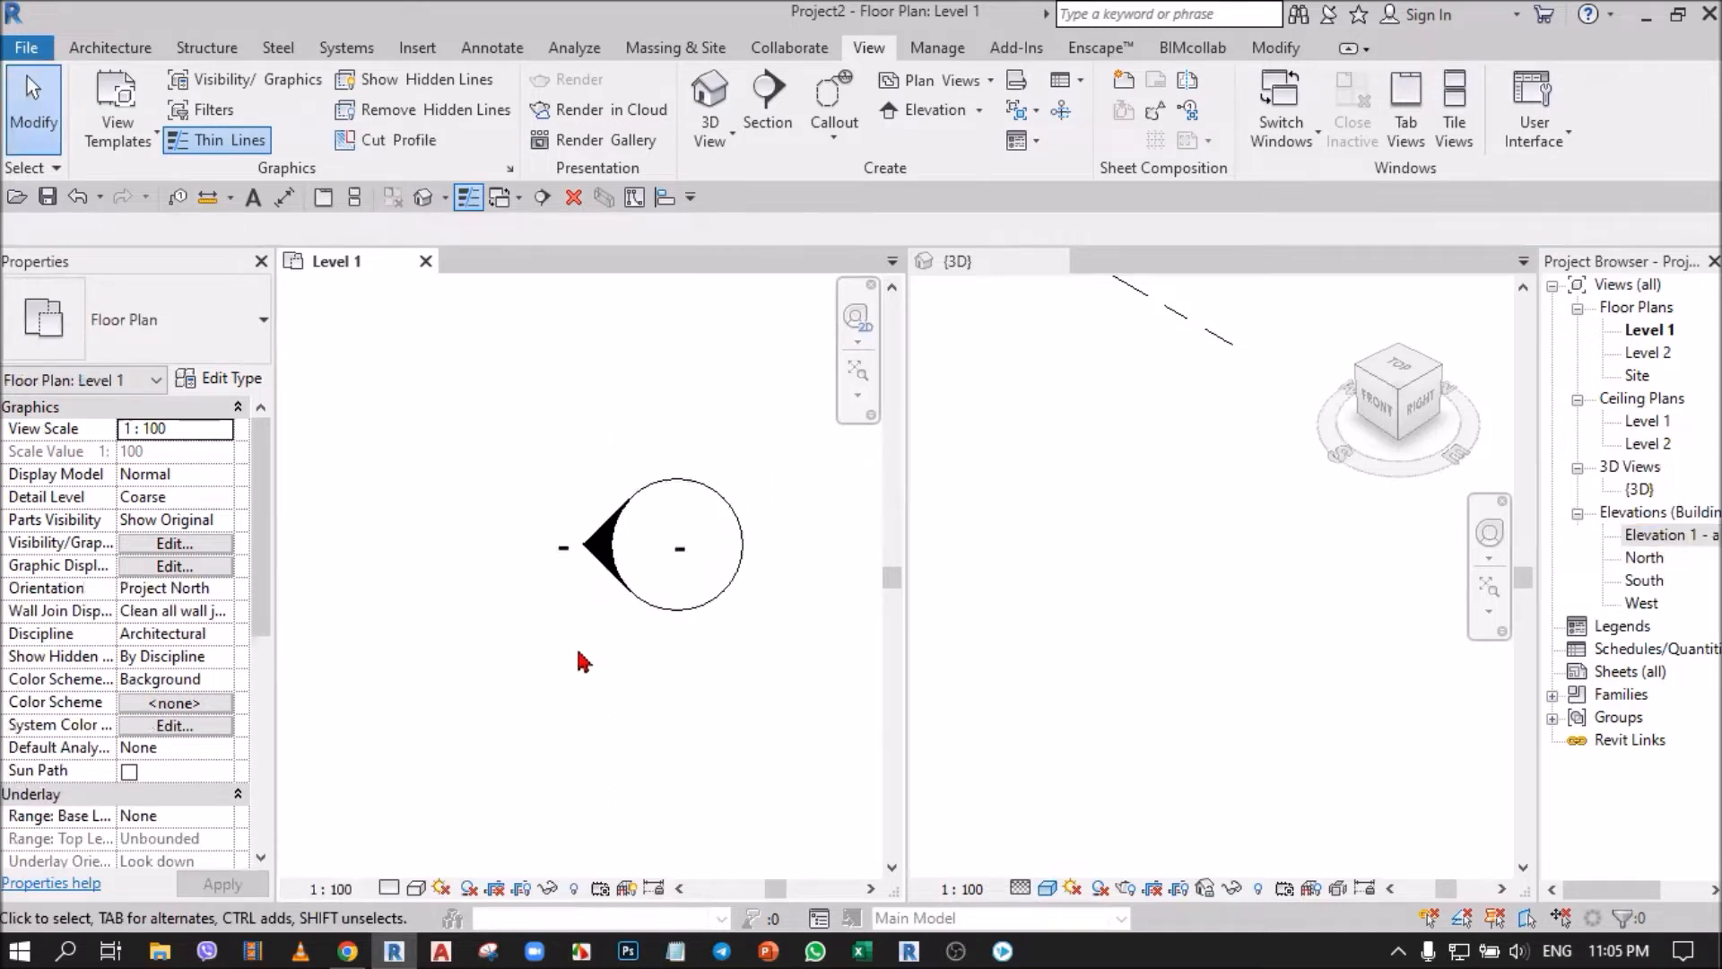
pyautogui.doubleClick(598, 545)
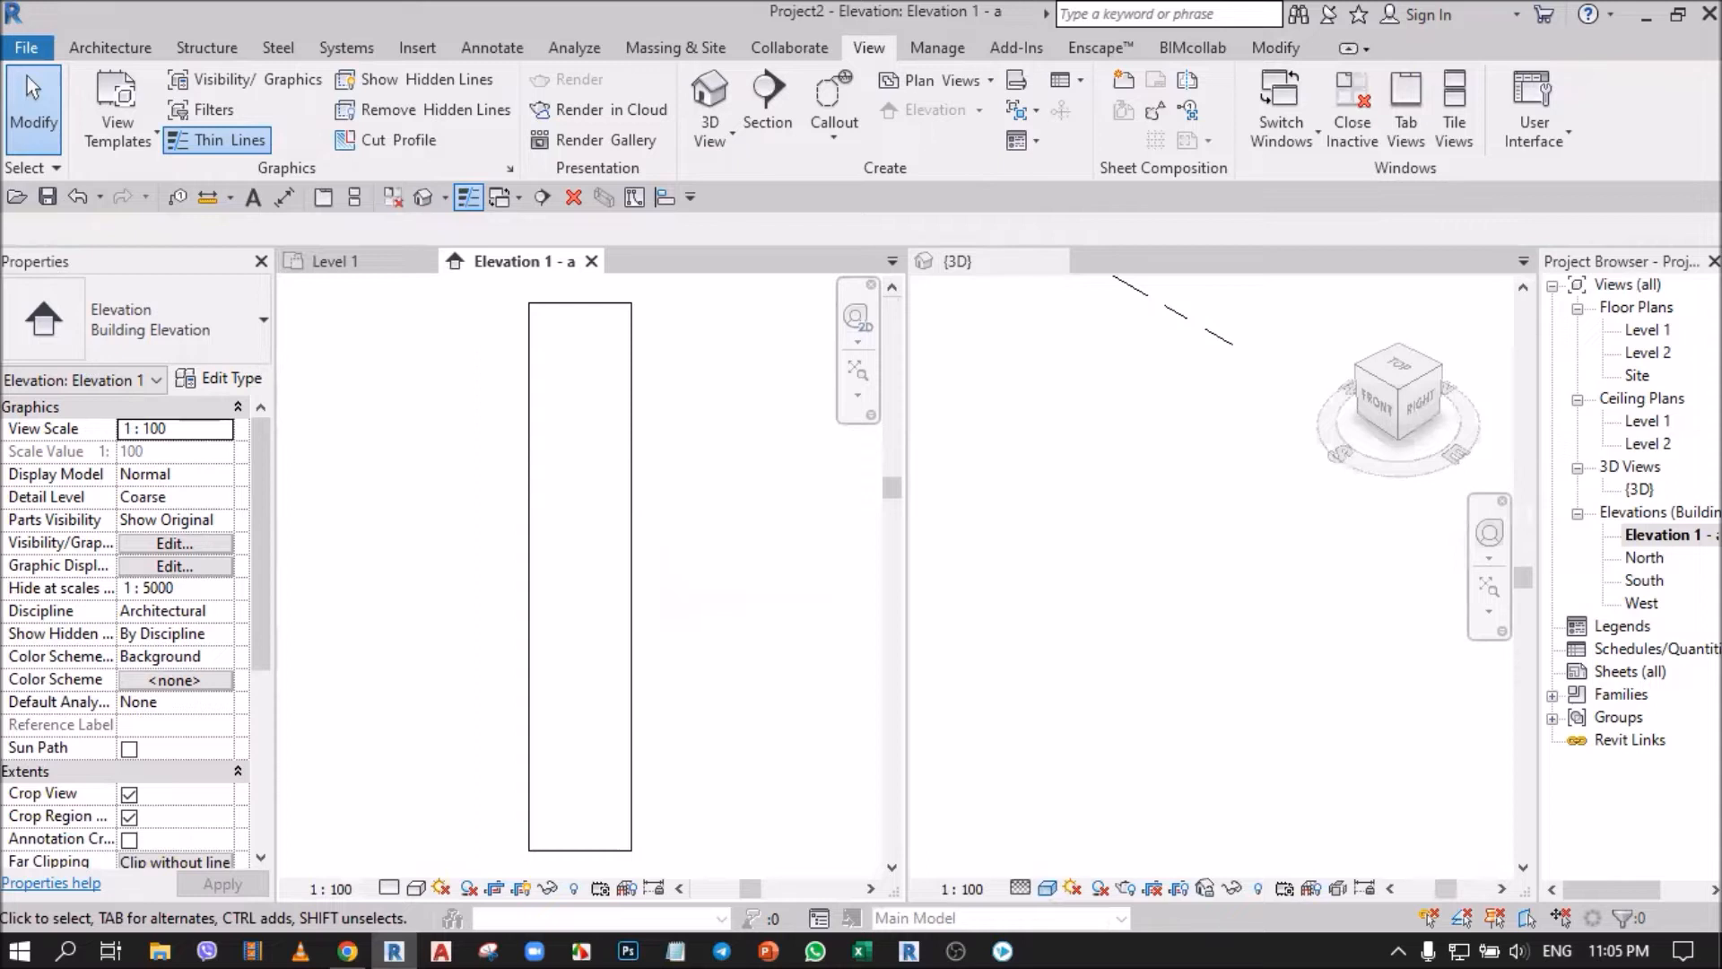
# Select the crop boundary of the Elevation 1 - a view to inspect its extent, return to the Level 1 plan, and clear the selection.
pyautogui.click(1668, 535)
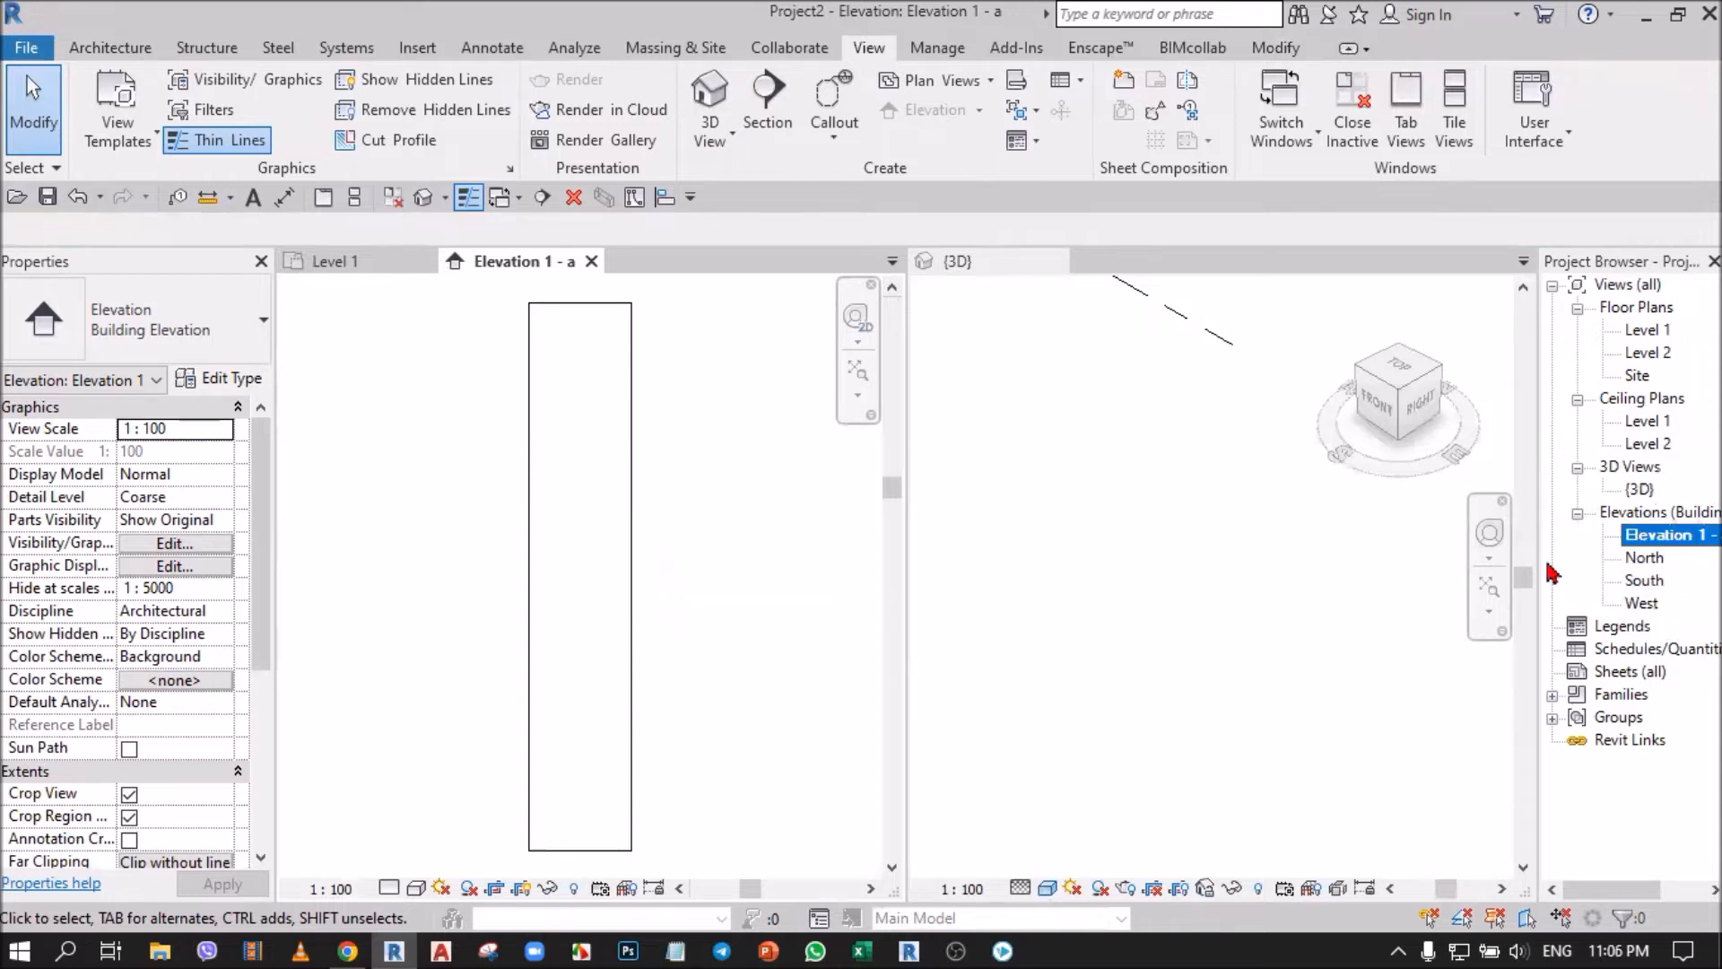
pyautogui.scroll(-1, 619, 608)
pyautogui.scroll(-1, 619, 608)
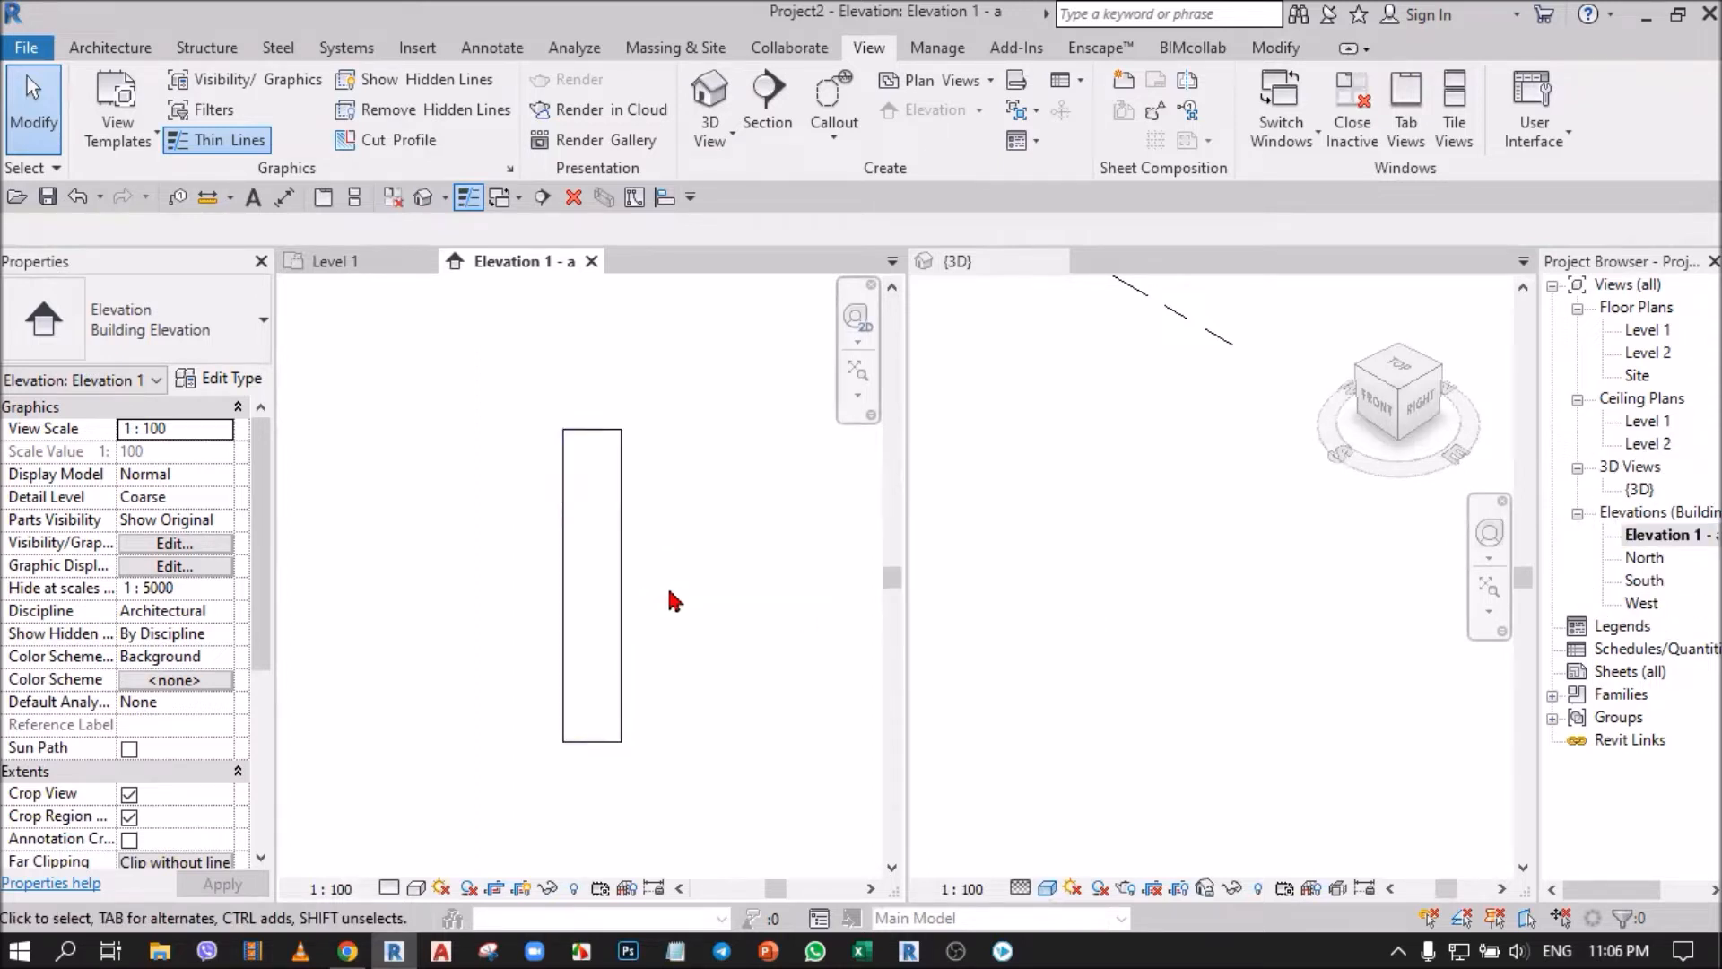
pyautogui.click(622, 556)
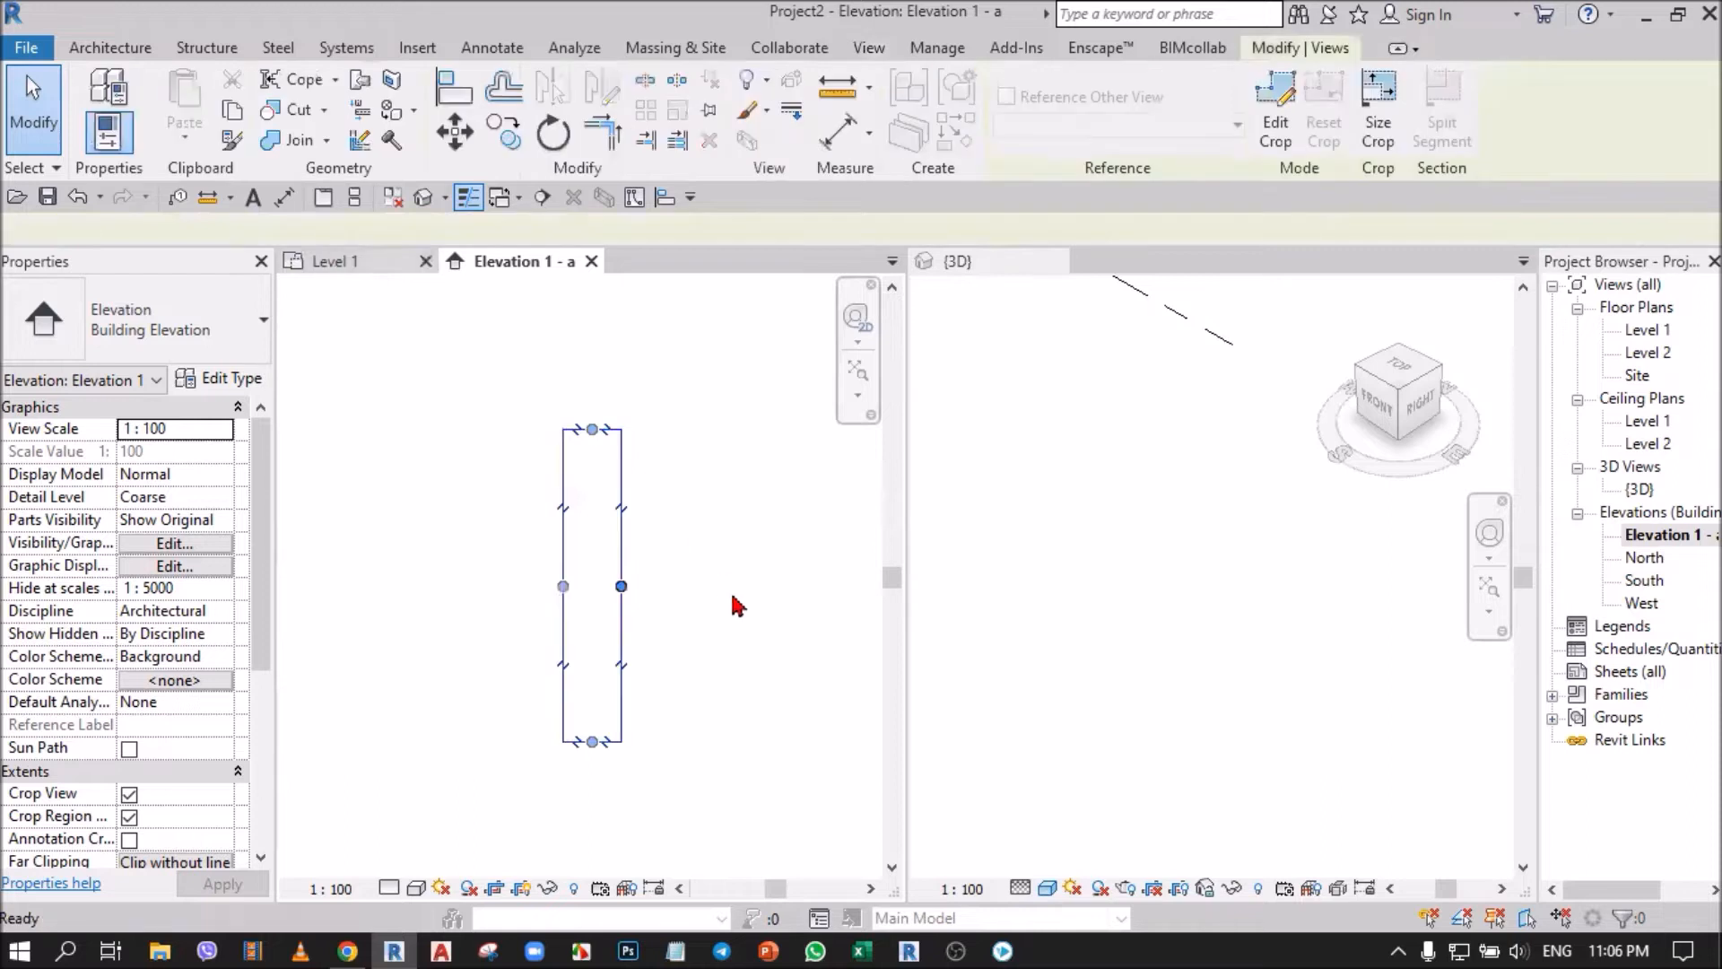
pyautogui.hotkey('ctrl', 'Tab')
pyautogui.scroll(-4, 735, 603)
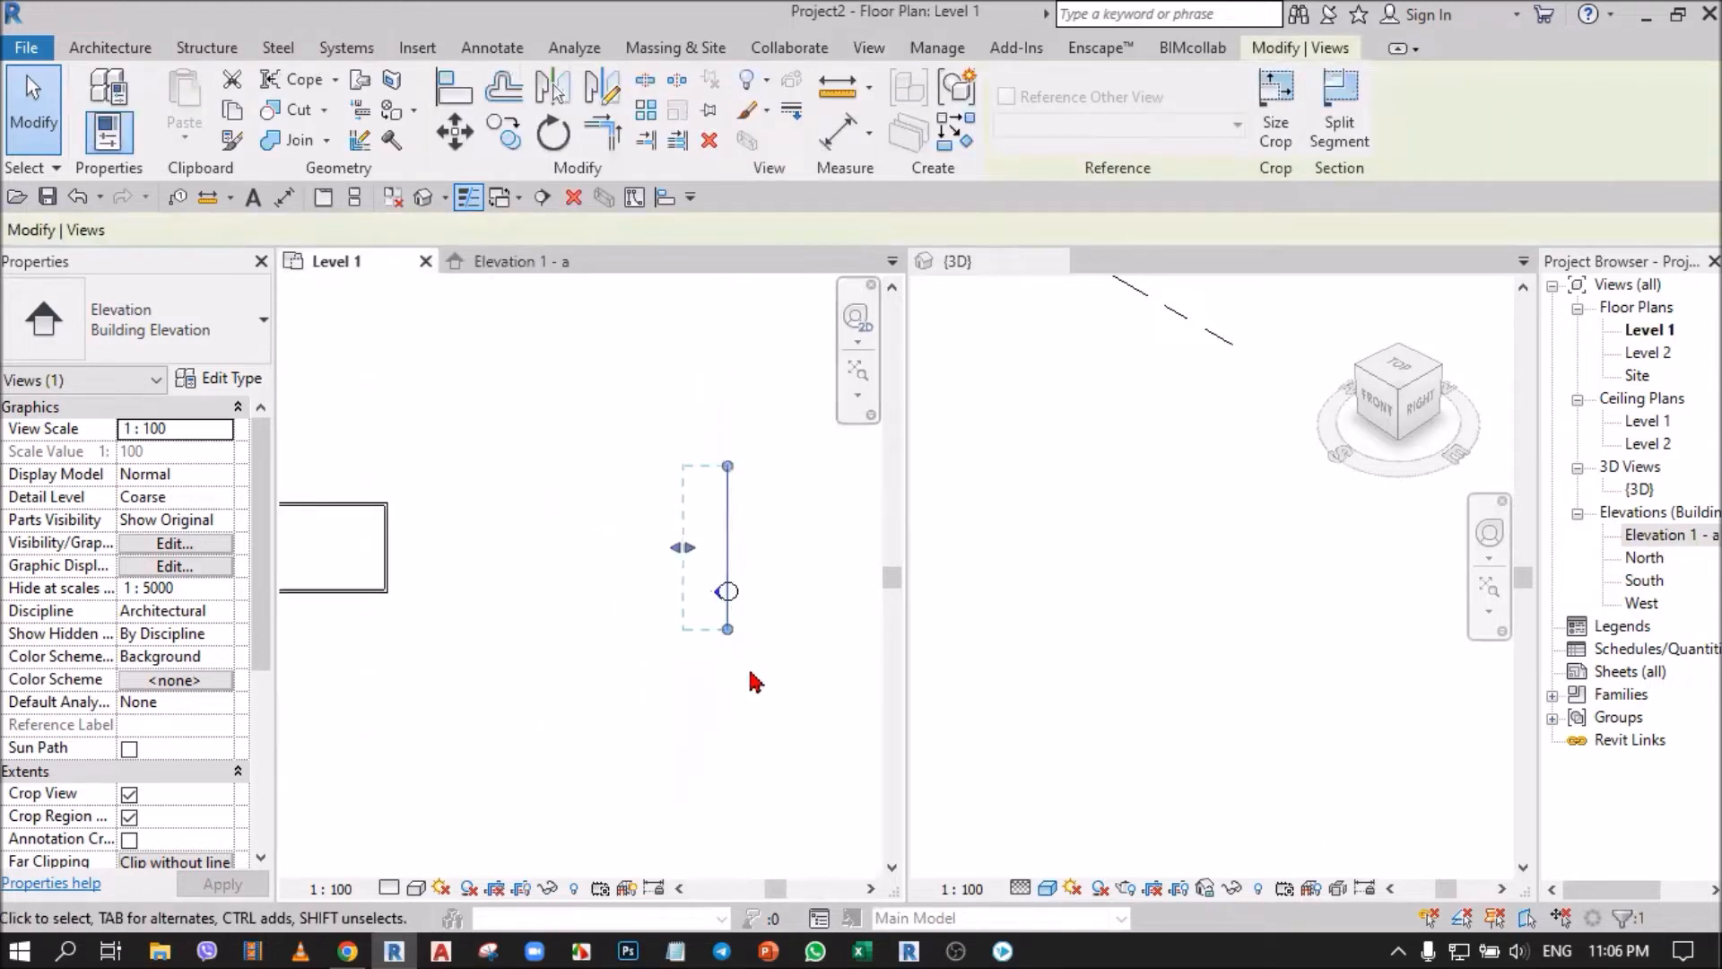
pyautogui.click(761, 705)
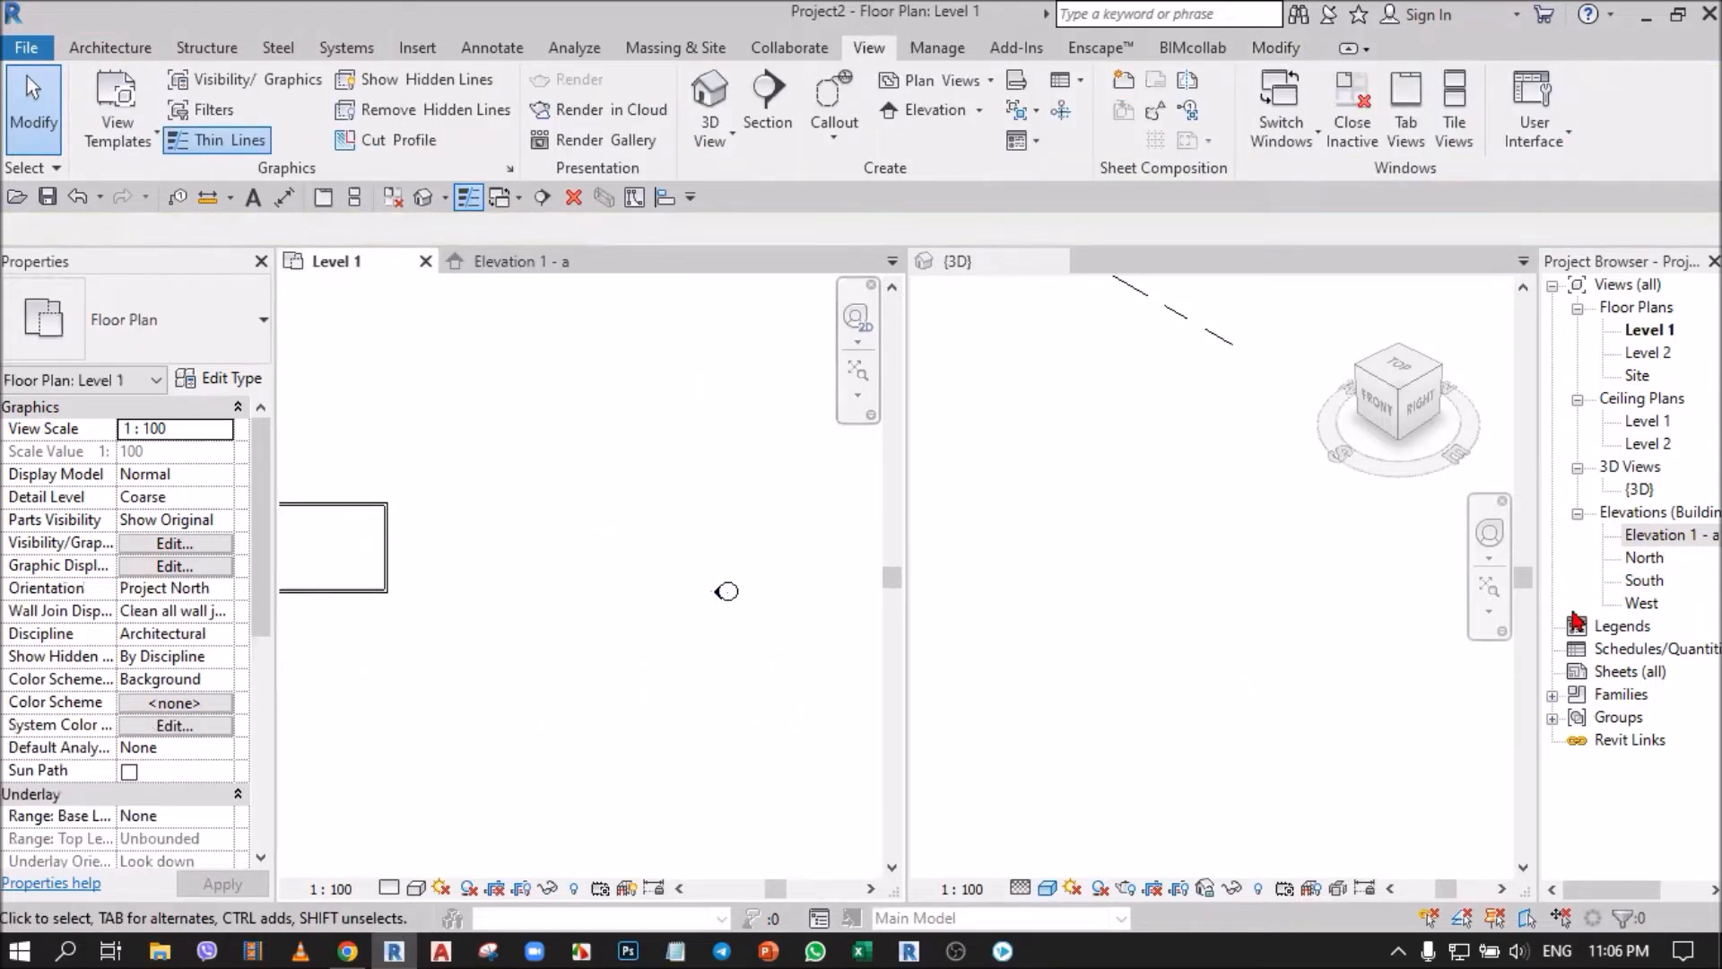
# Compare the Elevation 1 - a entry with its marker in plan, and show and dismiss the commands available for that view.
pyautogui.click(1674, 538)
pyautogui.scroll(-2, 807, 588)
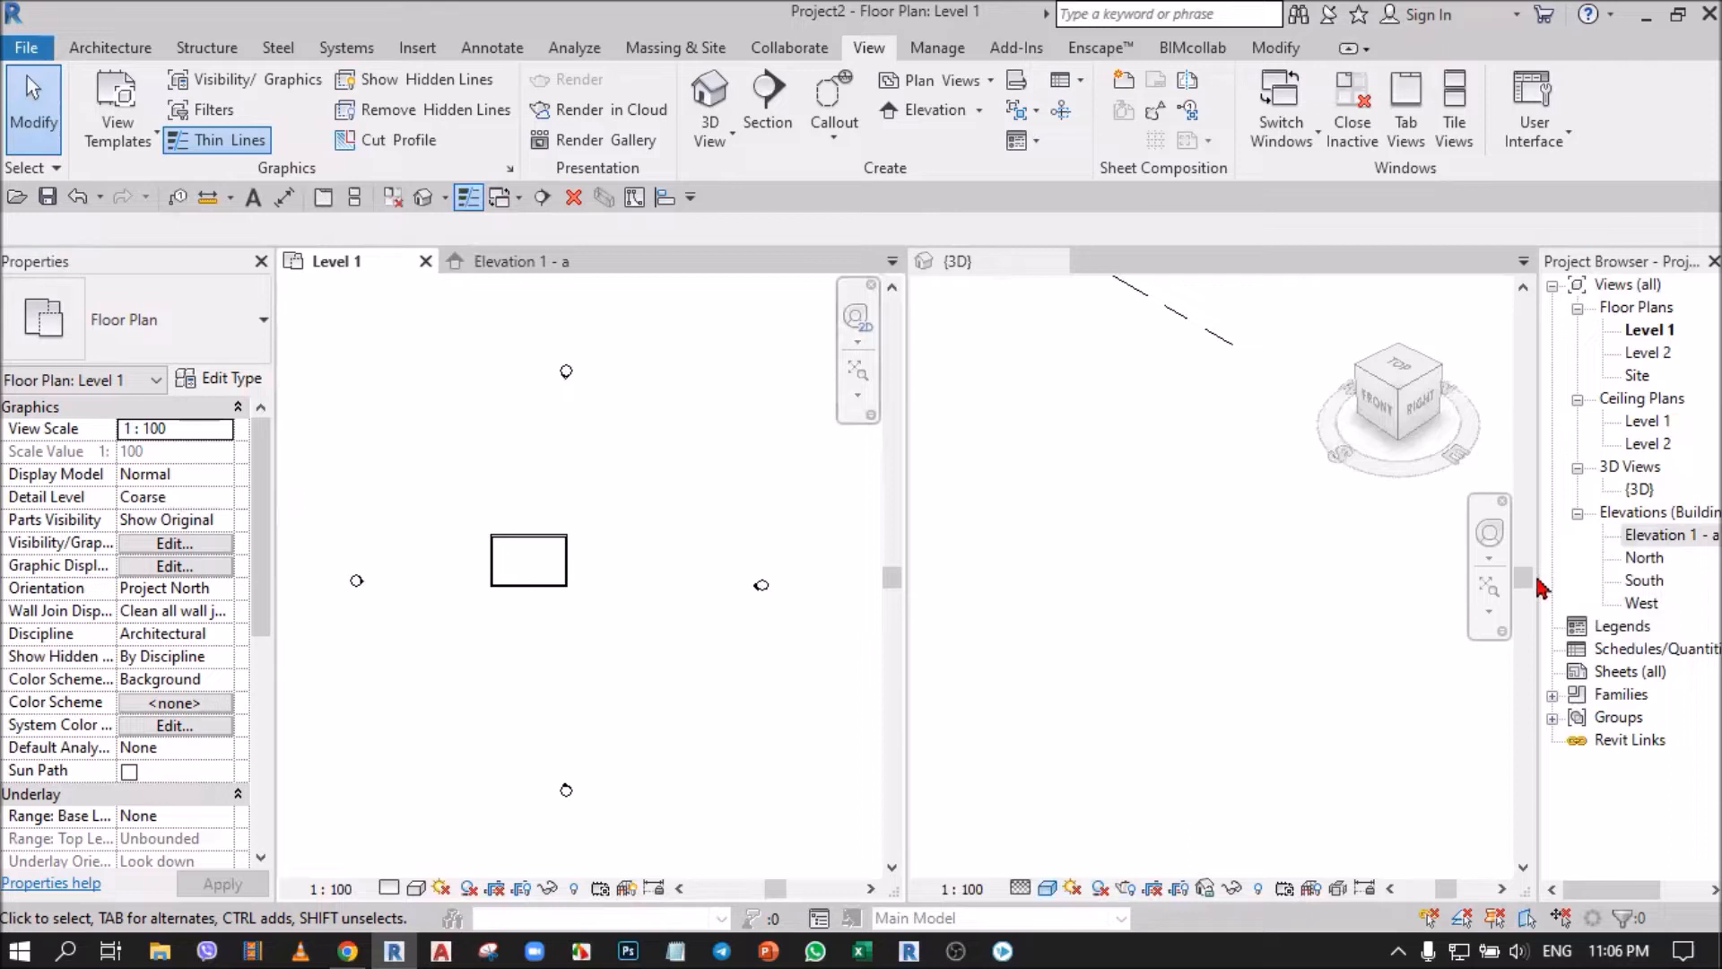
pyautogui.click(1660, 536)
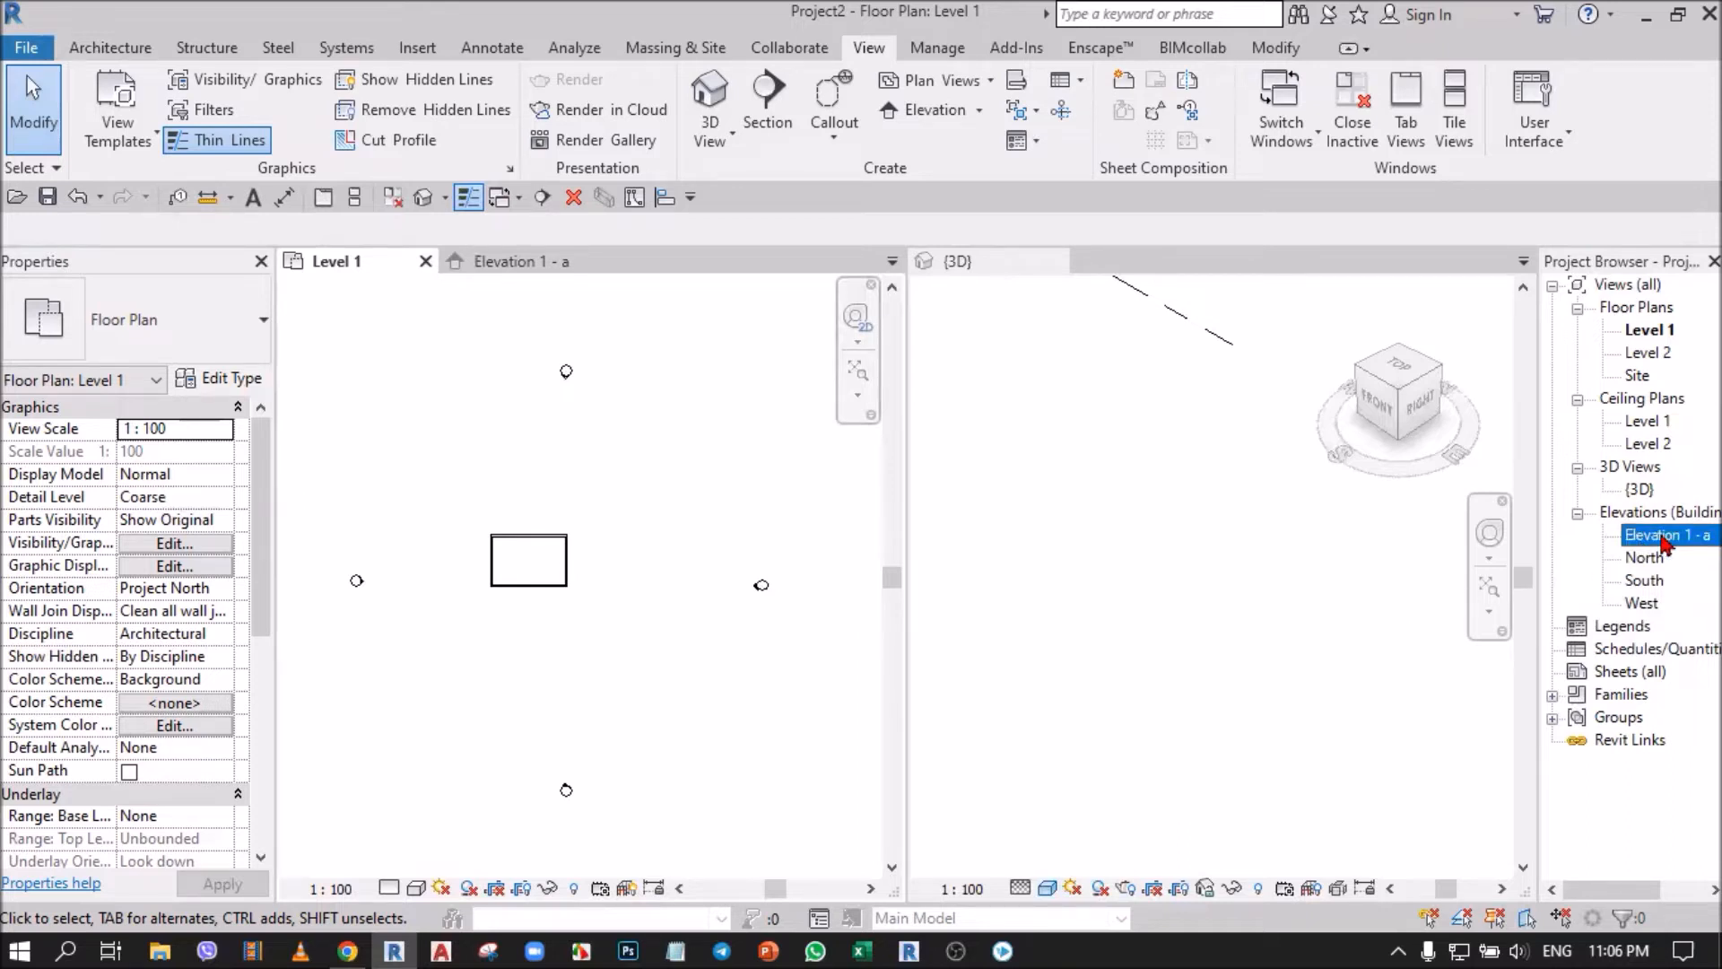
pyautogui.click(1665, 536)
pyautogui.scroll(5, 792, 601)
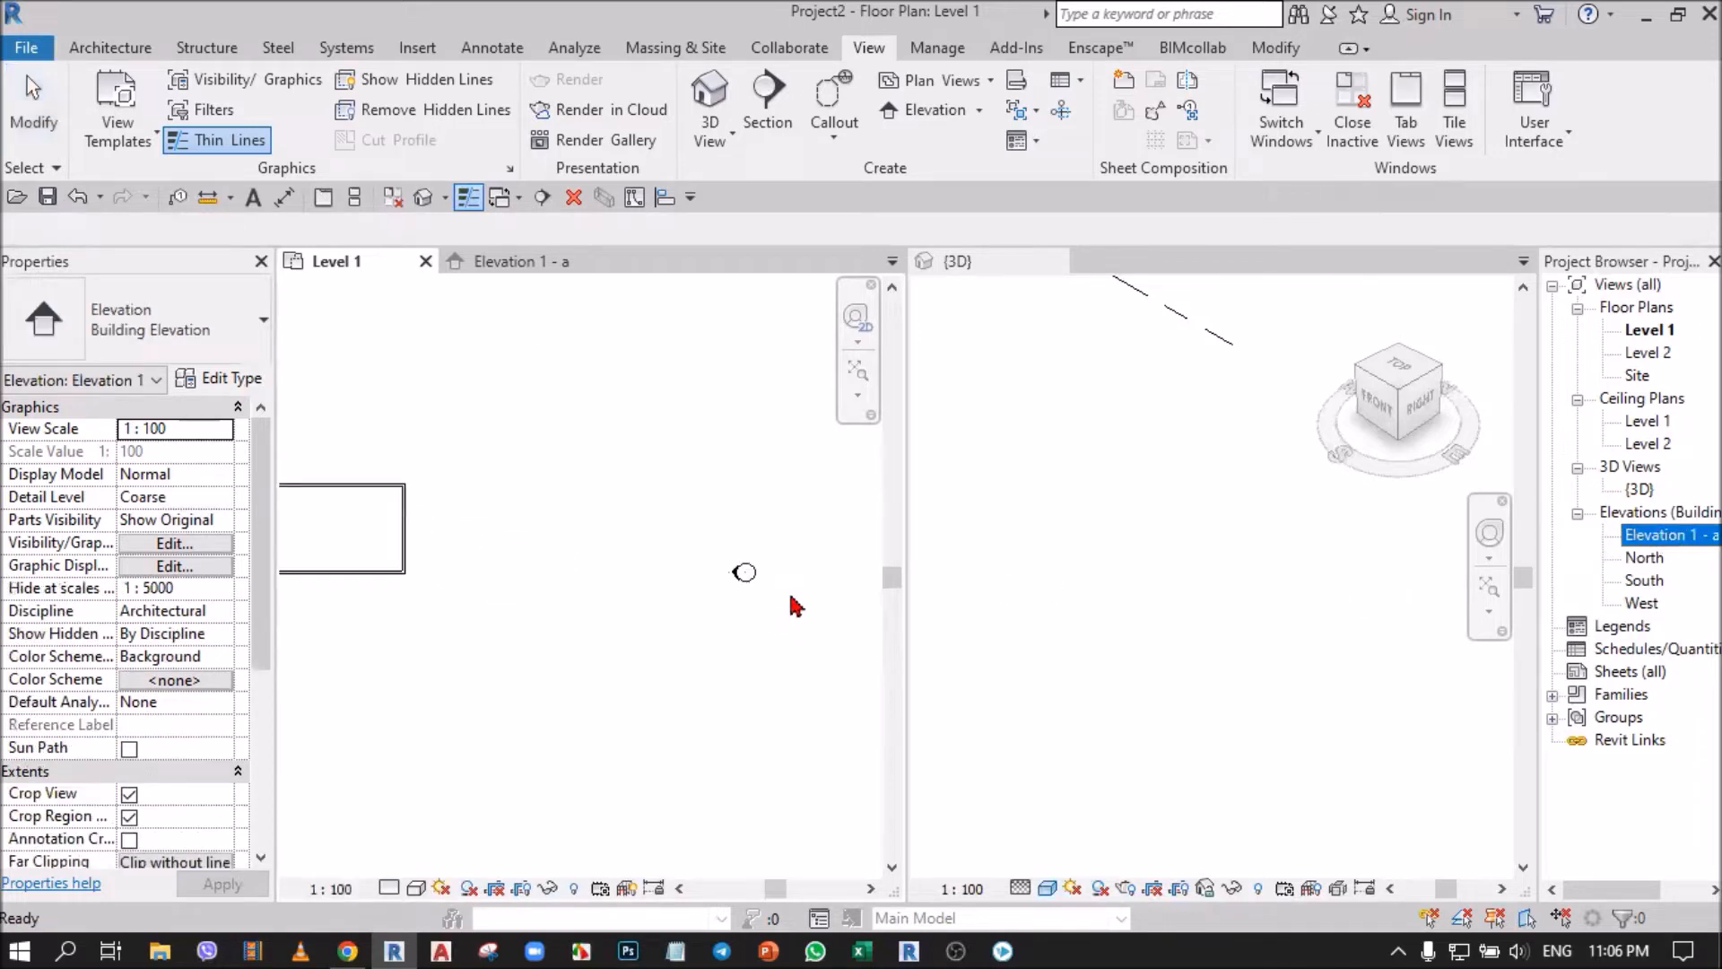
pyautogui.scroll(-5, 807, 593)
pyautogui.click(1662, 538)
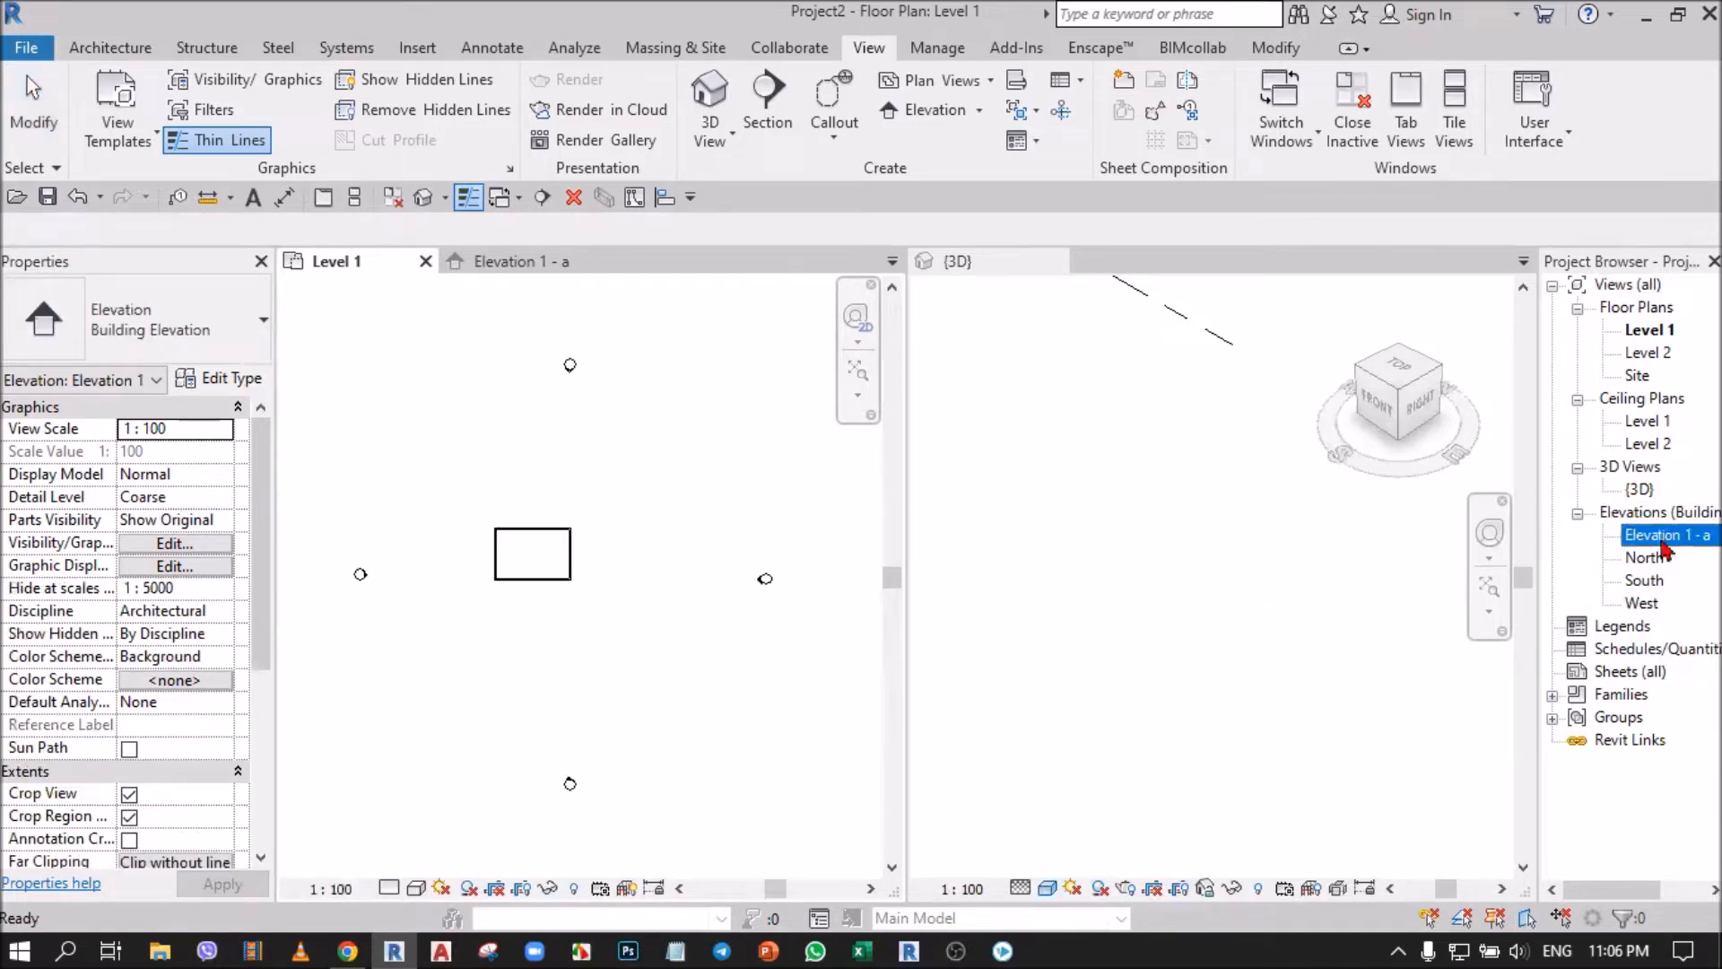
pyautogui.rightClick(1661, 539)
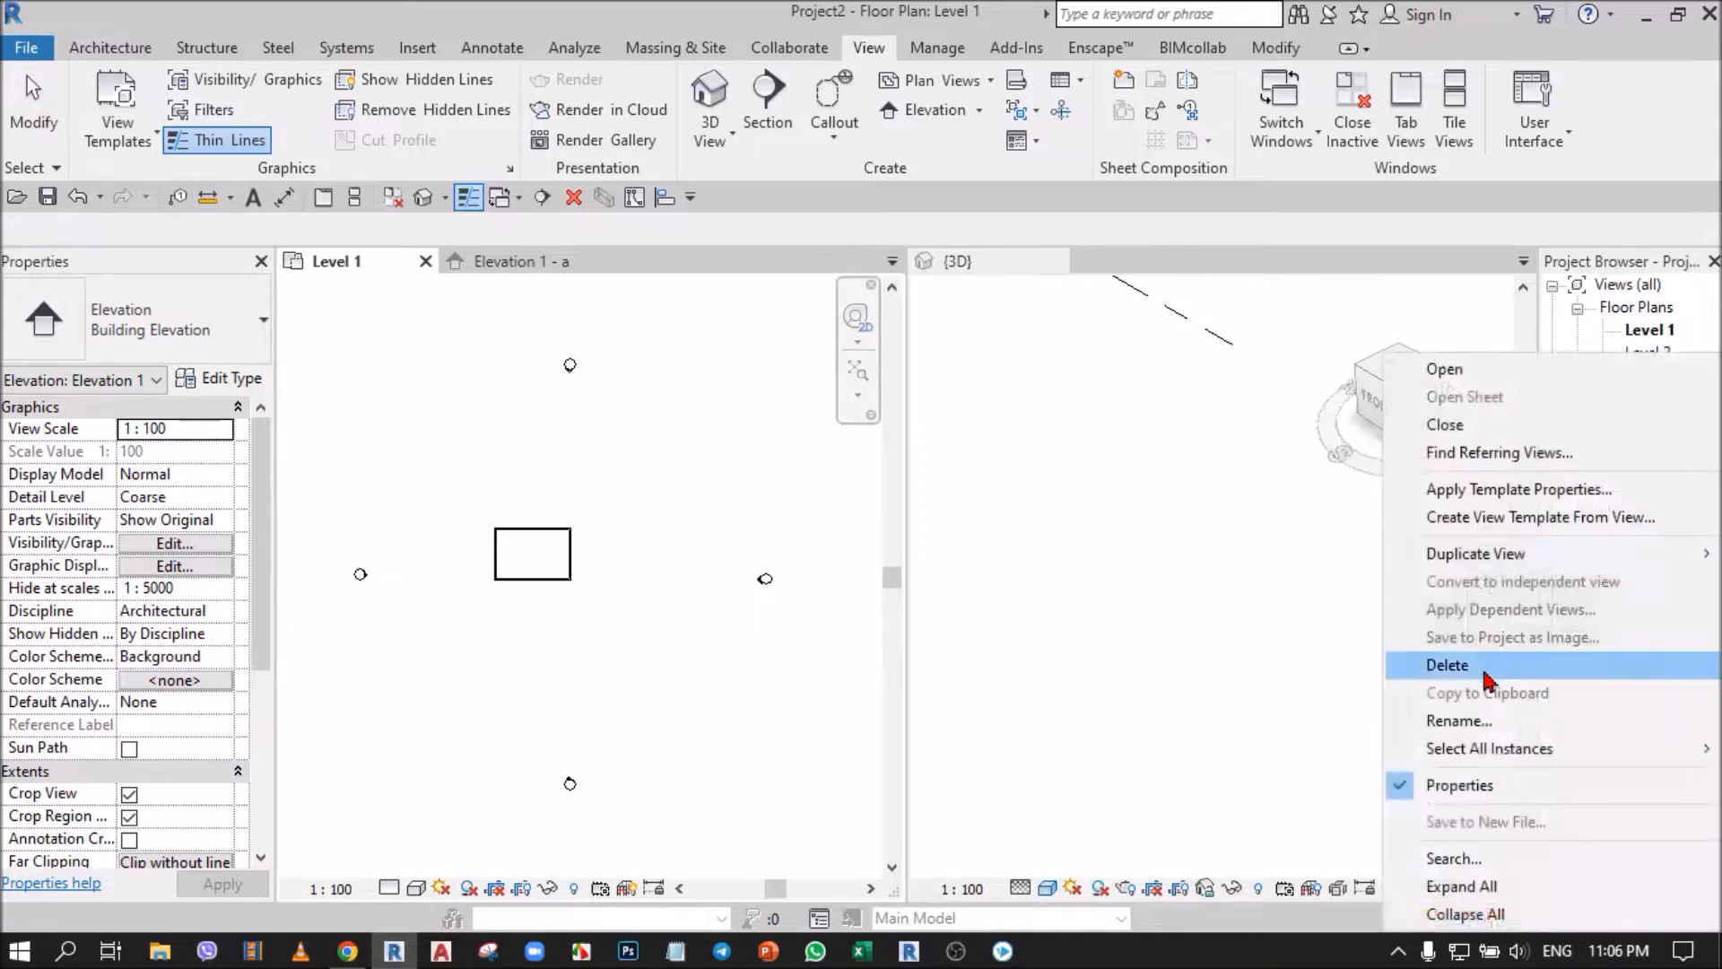
pyautogui.click(1238, 666)
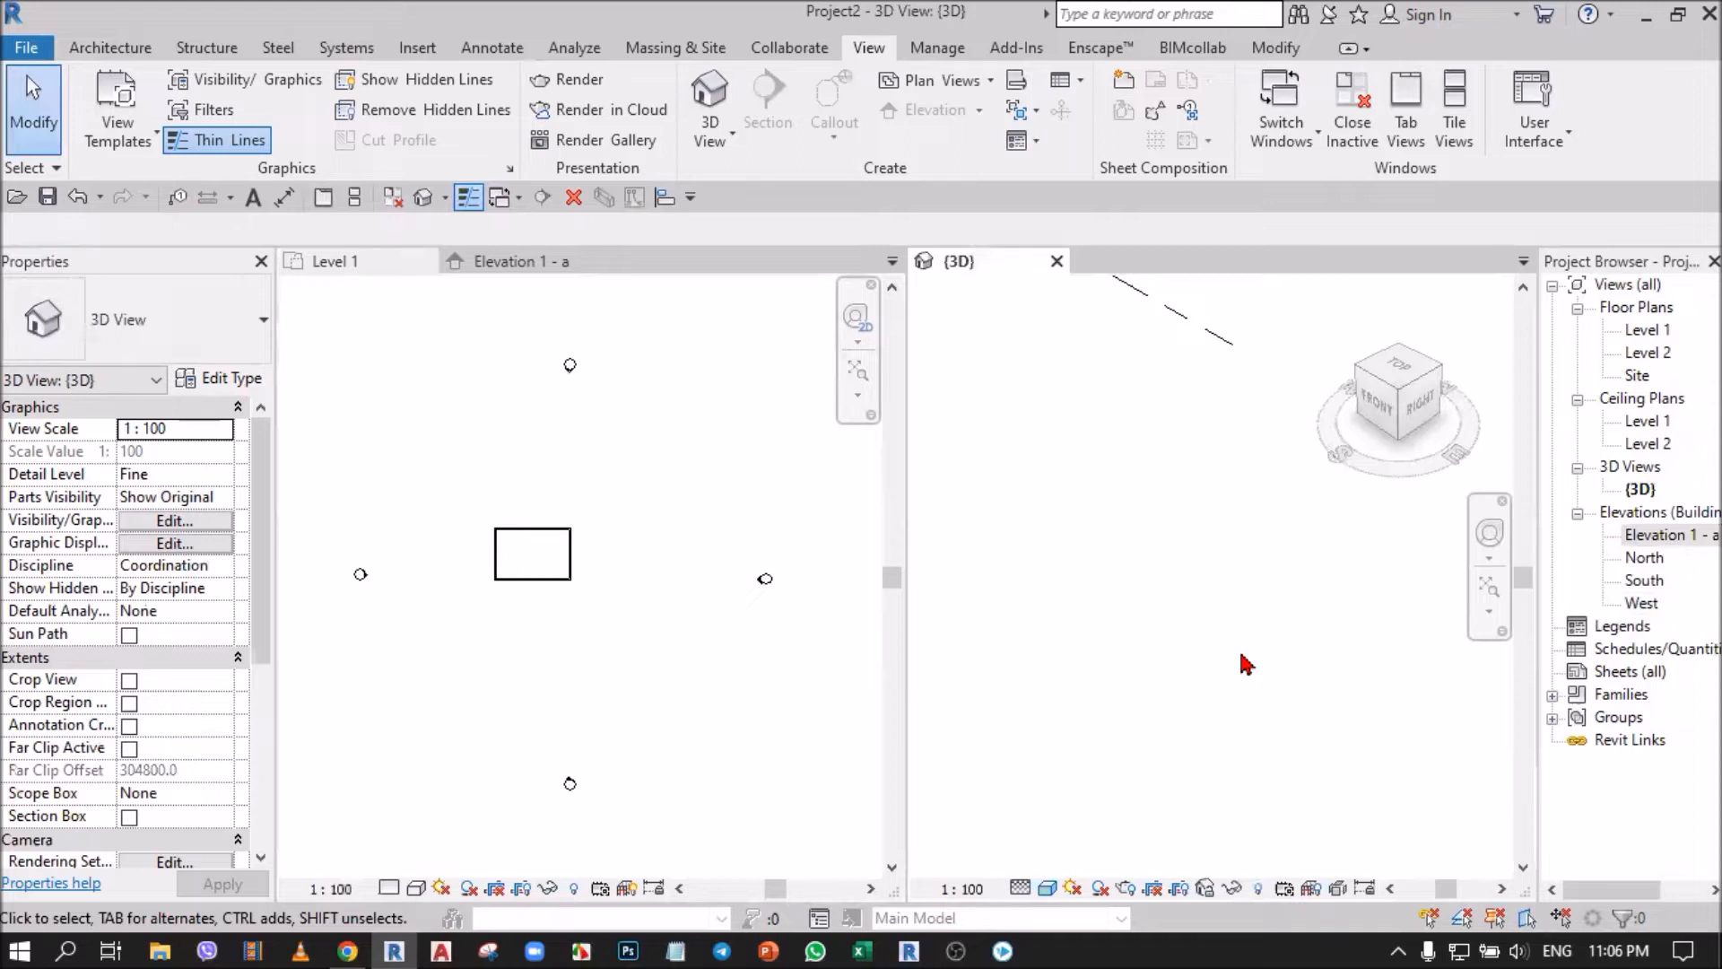
# Rename the Elevation 1 - a view as East and return to the Level 1 plan.
pyautogui.click(1652, 537)
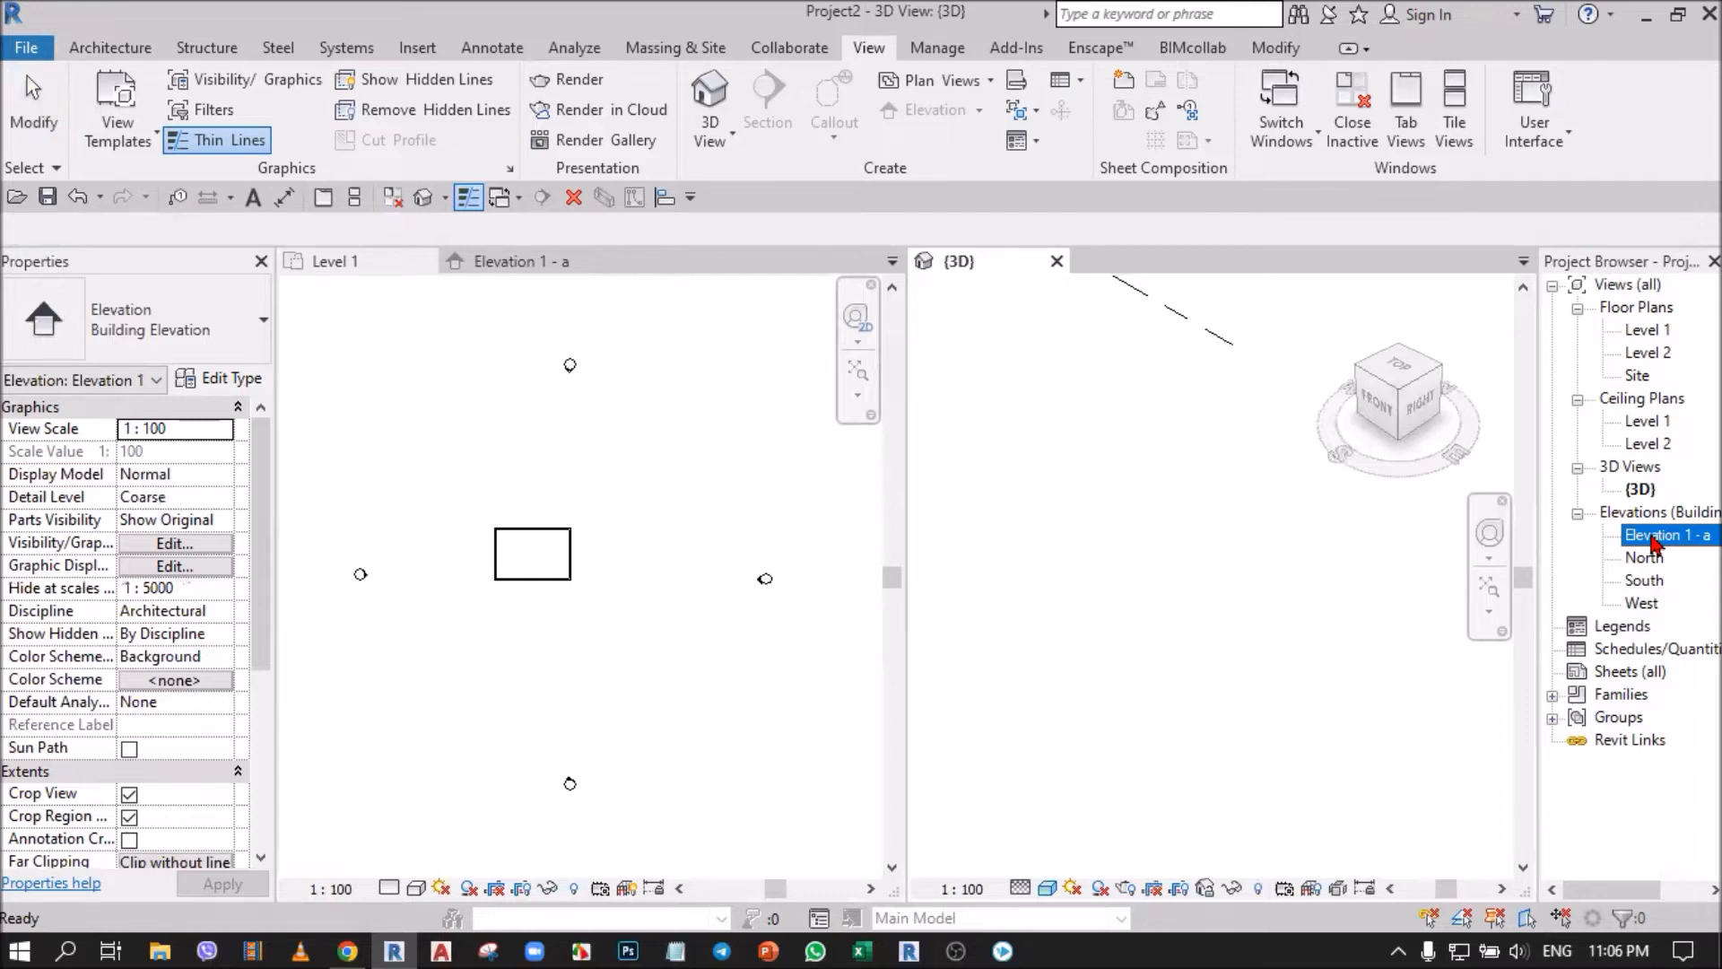
pyautogui.click(1653, 536)
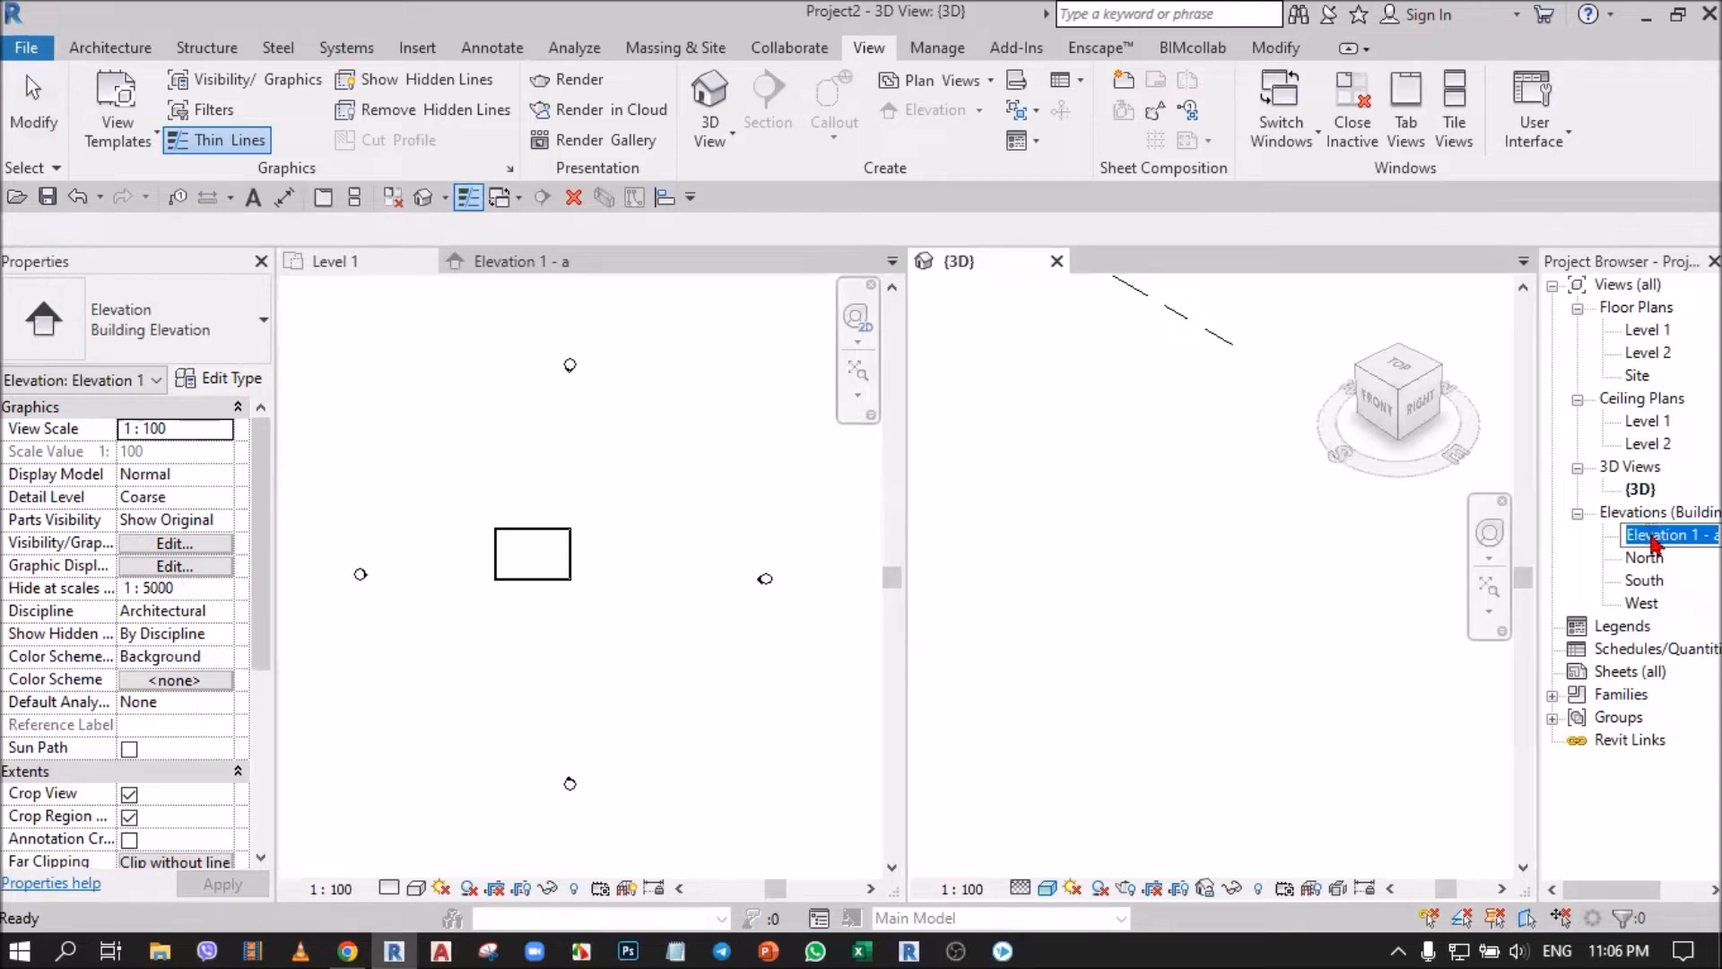
pyautogui.write('East')
pyautogui.press('Return')
pyautogui.click(740, 668)
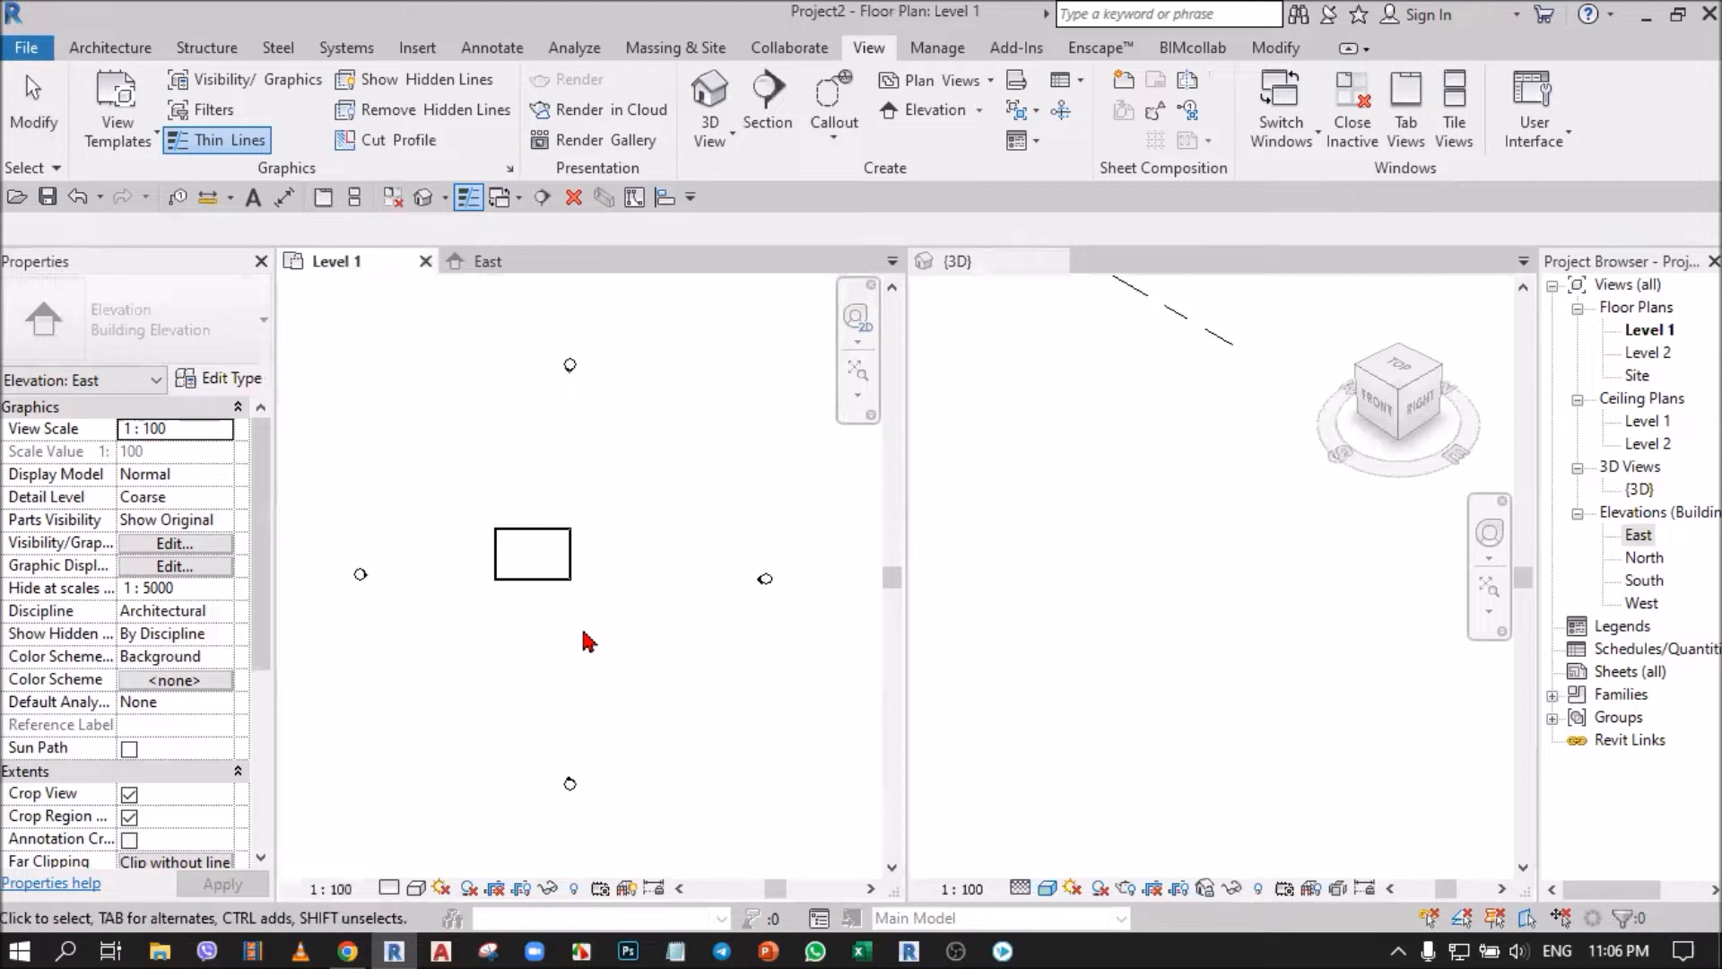
# Open the West elevation from its plan marker to inspect it, and close both the West and East views.
pyautogui.scroll(3, 484, 581)
pyautogui.scroll(-4, 707, 620)
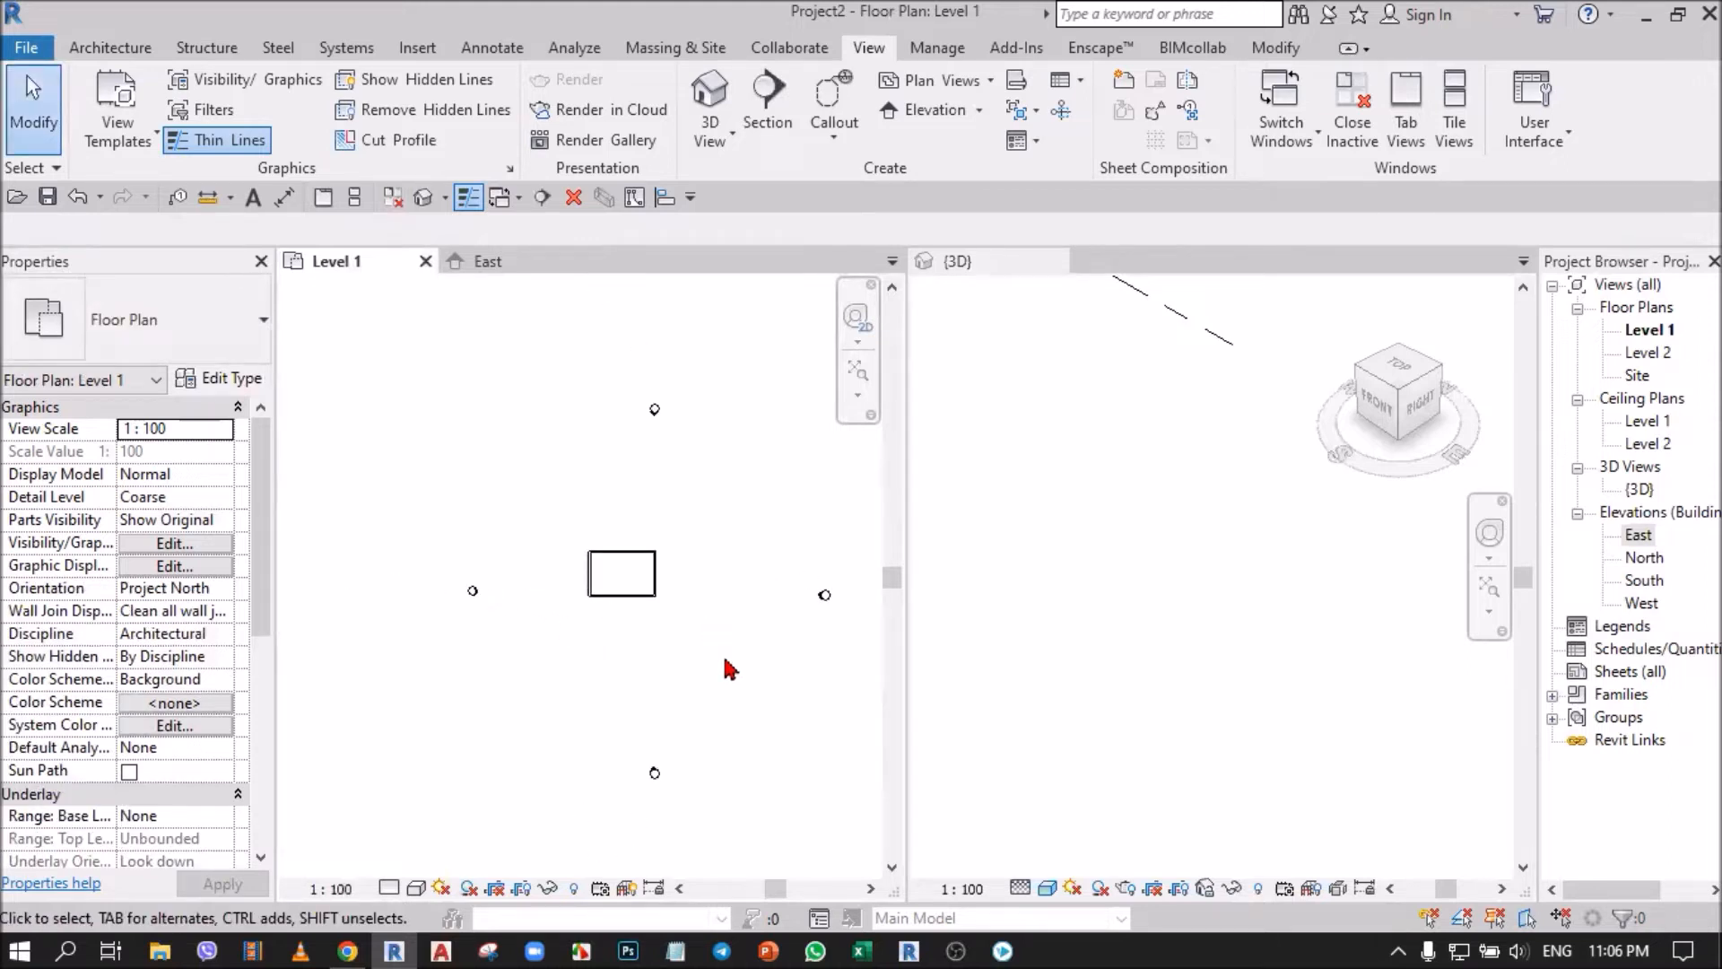
pyautogui.scroll(4, 471, 597)
pyautogui.doubleClick(470, 551)
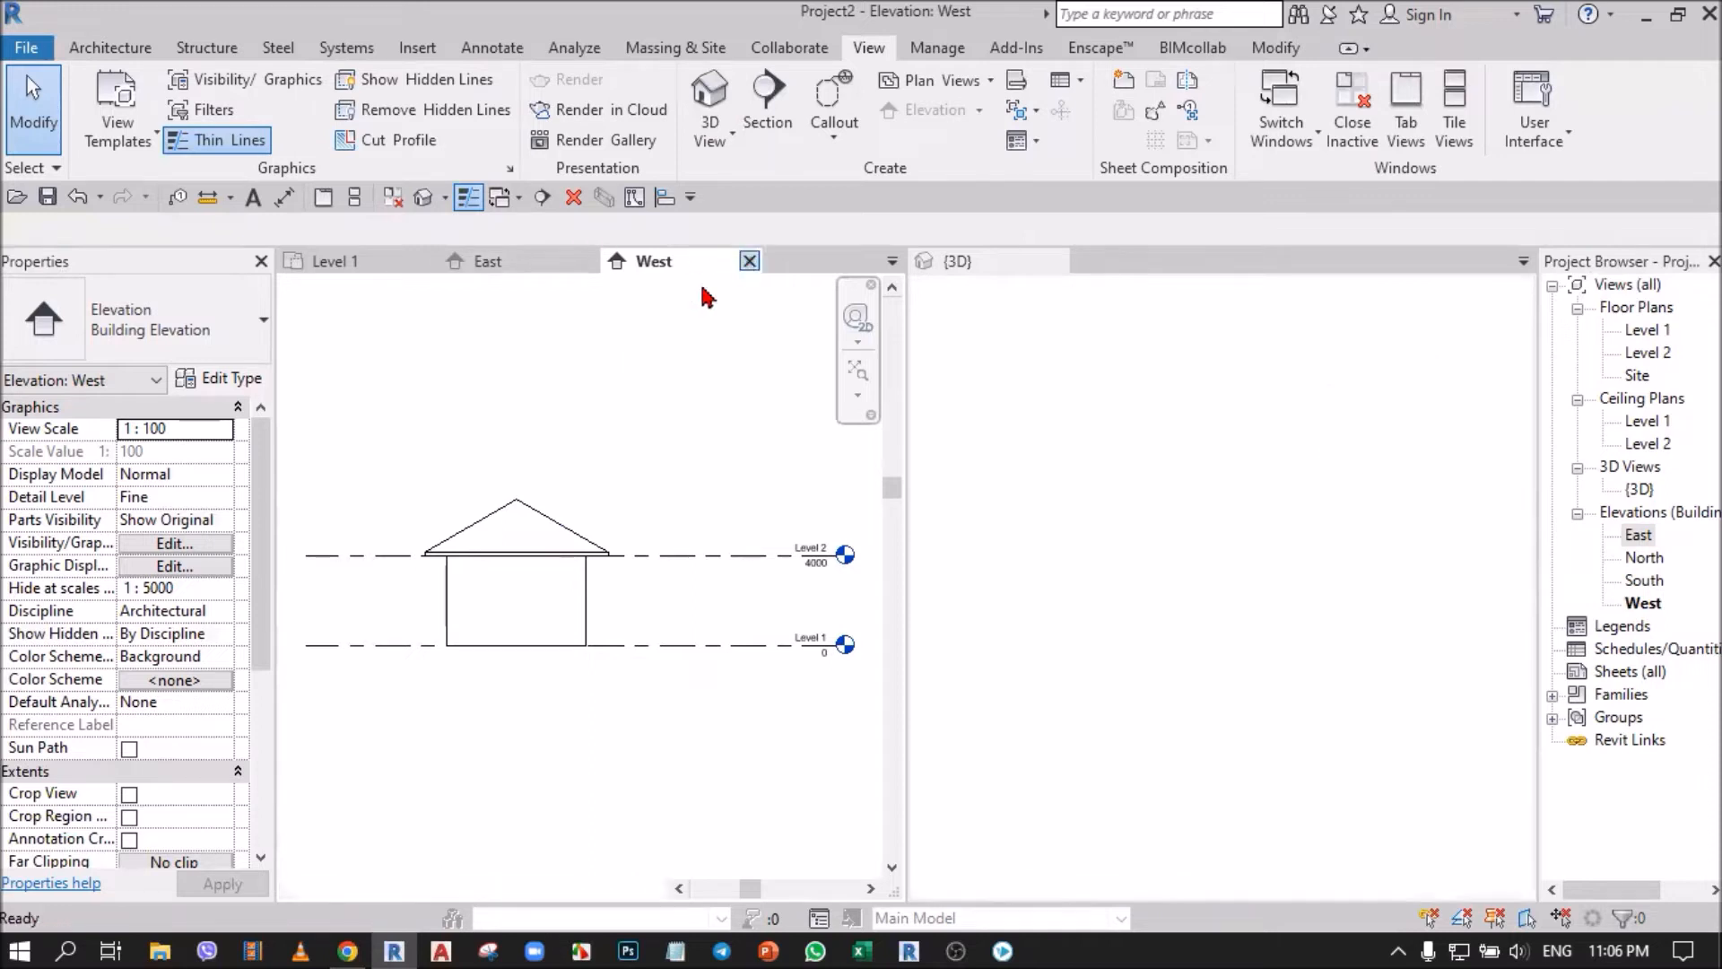
pyautogui.click(748, 261)
pyautogui.click(589, 261)
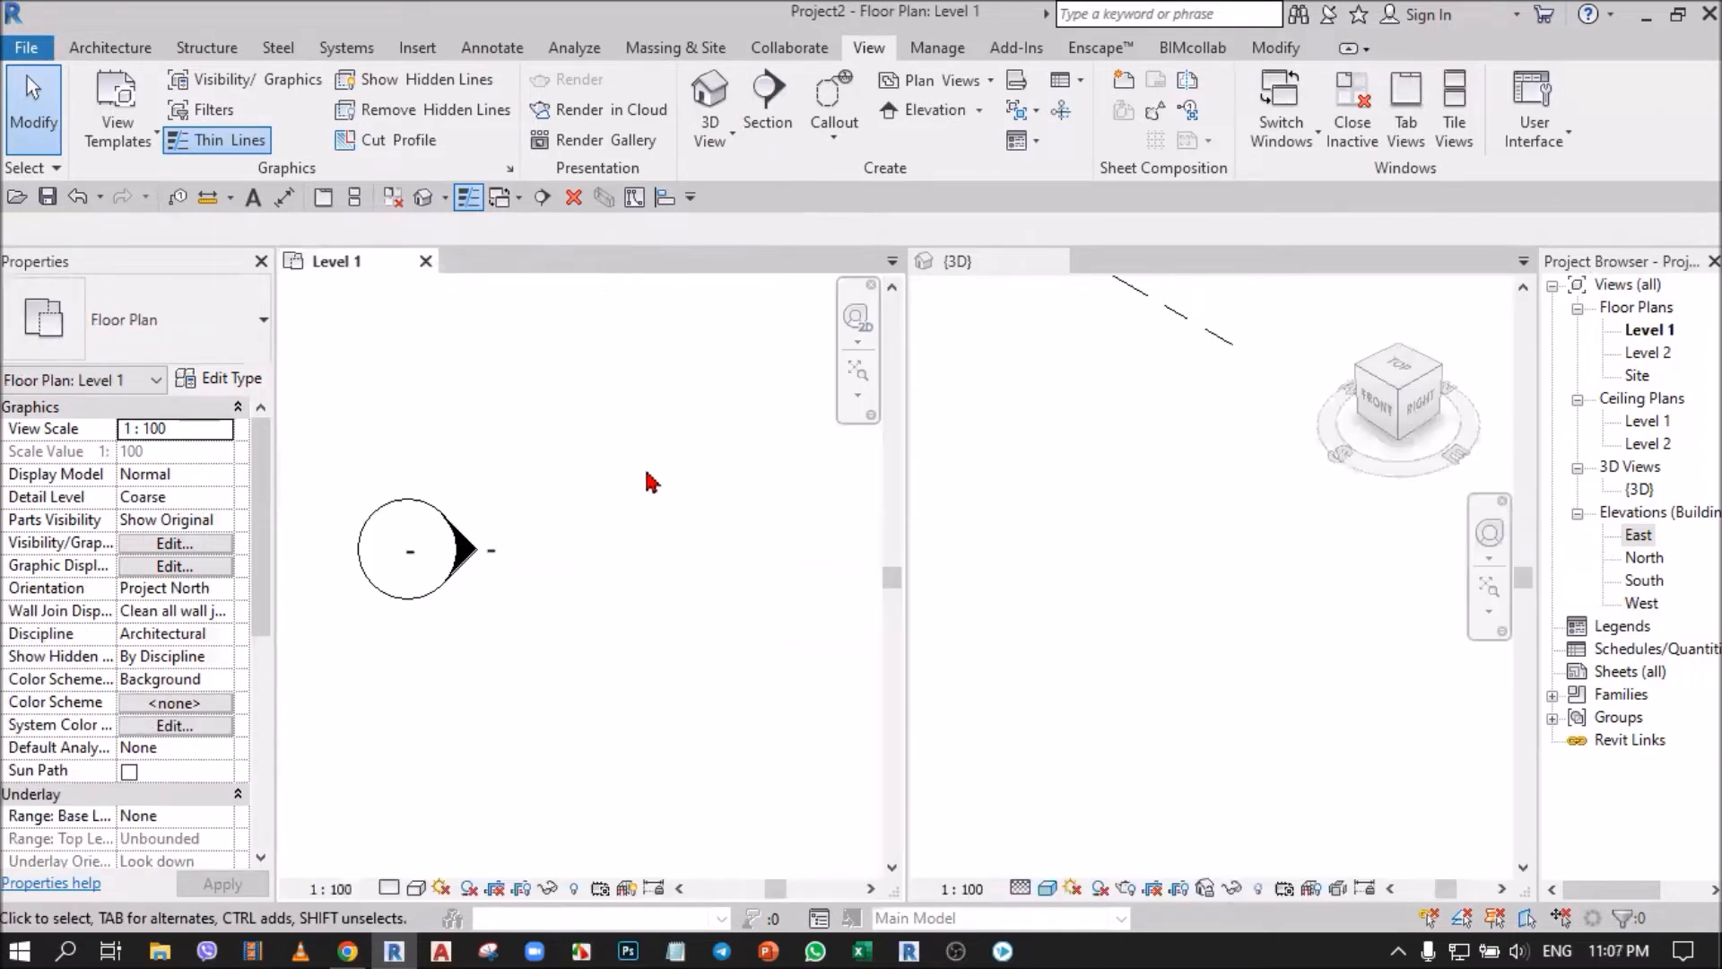
# Delete the whole west elevation marker from the Level 1 plan, accepting the loss of its West view.
pyautogui.scroll(-4, 570, 527)
pyautogui.scroll(-3, 538, 549)
pyautogui.moveTo(604, 612); pyautogui.dragTo(569, 627, button='middle')
pyautogui.scroll(3, 503, 551)
pyautogui.moveTo(369, 476); pyautogui.dragTo(541, 679)
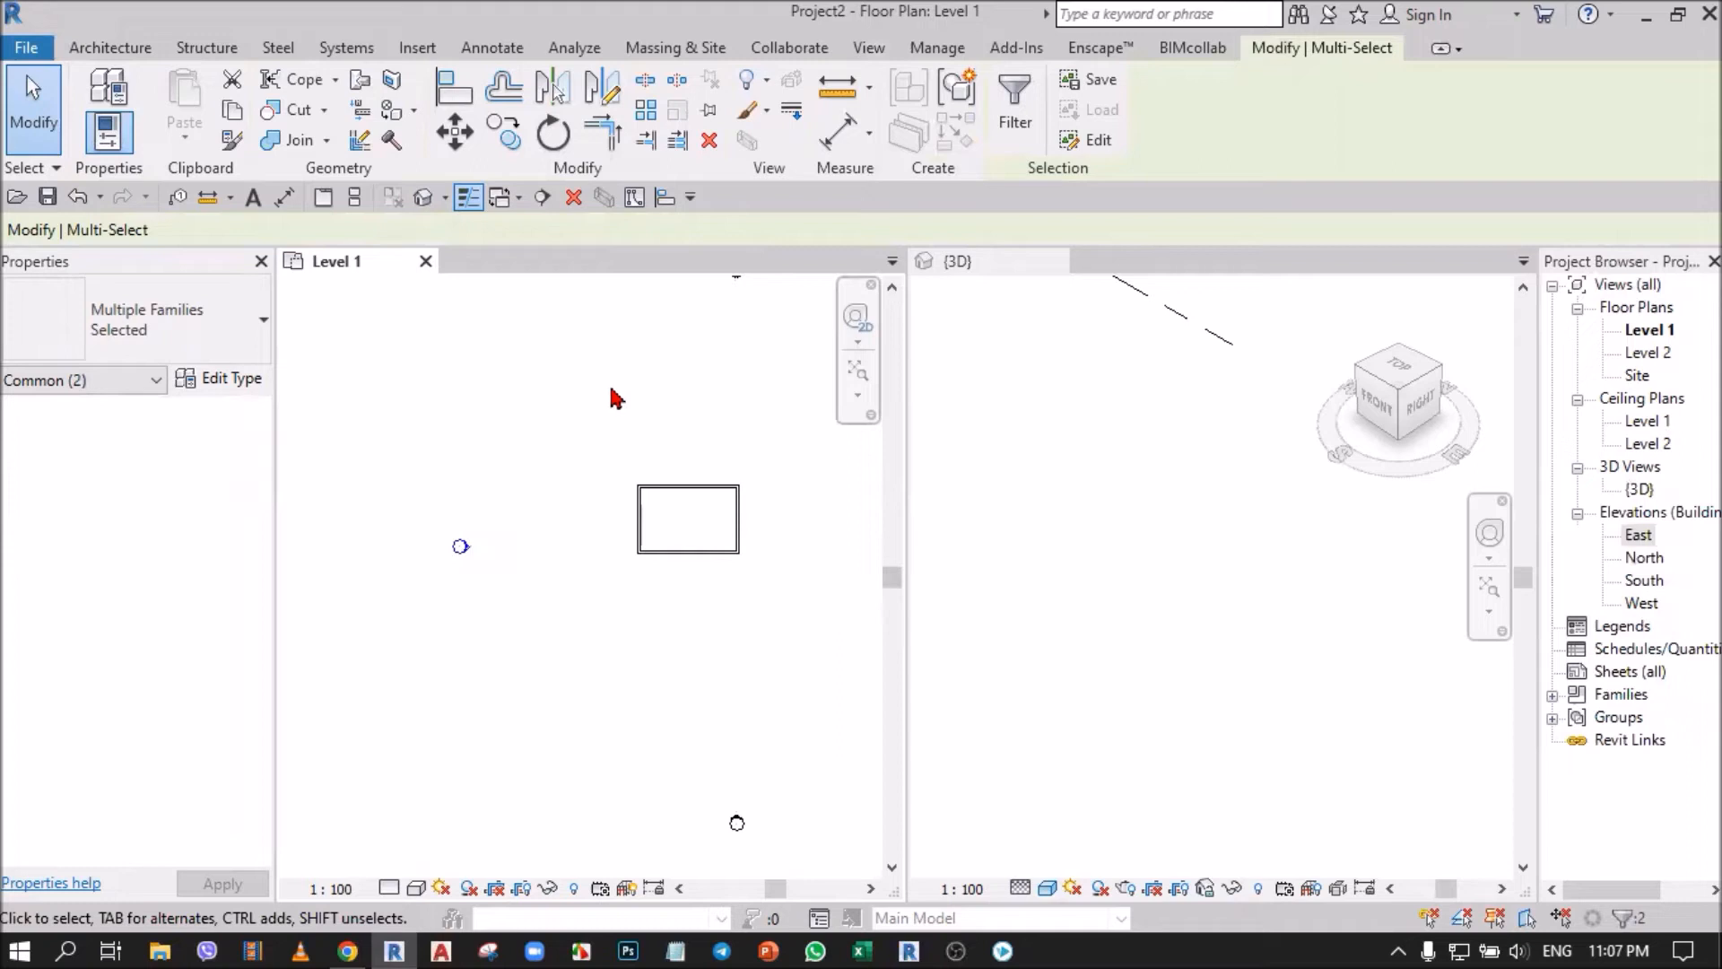
pyautogui.click(708, 141)
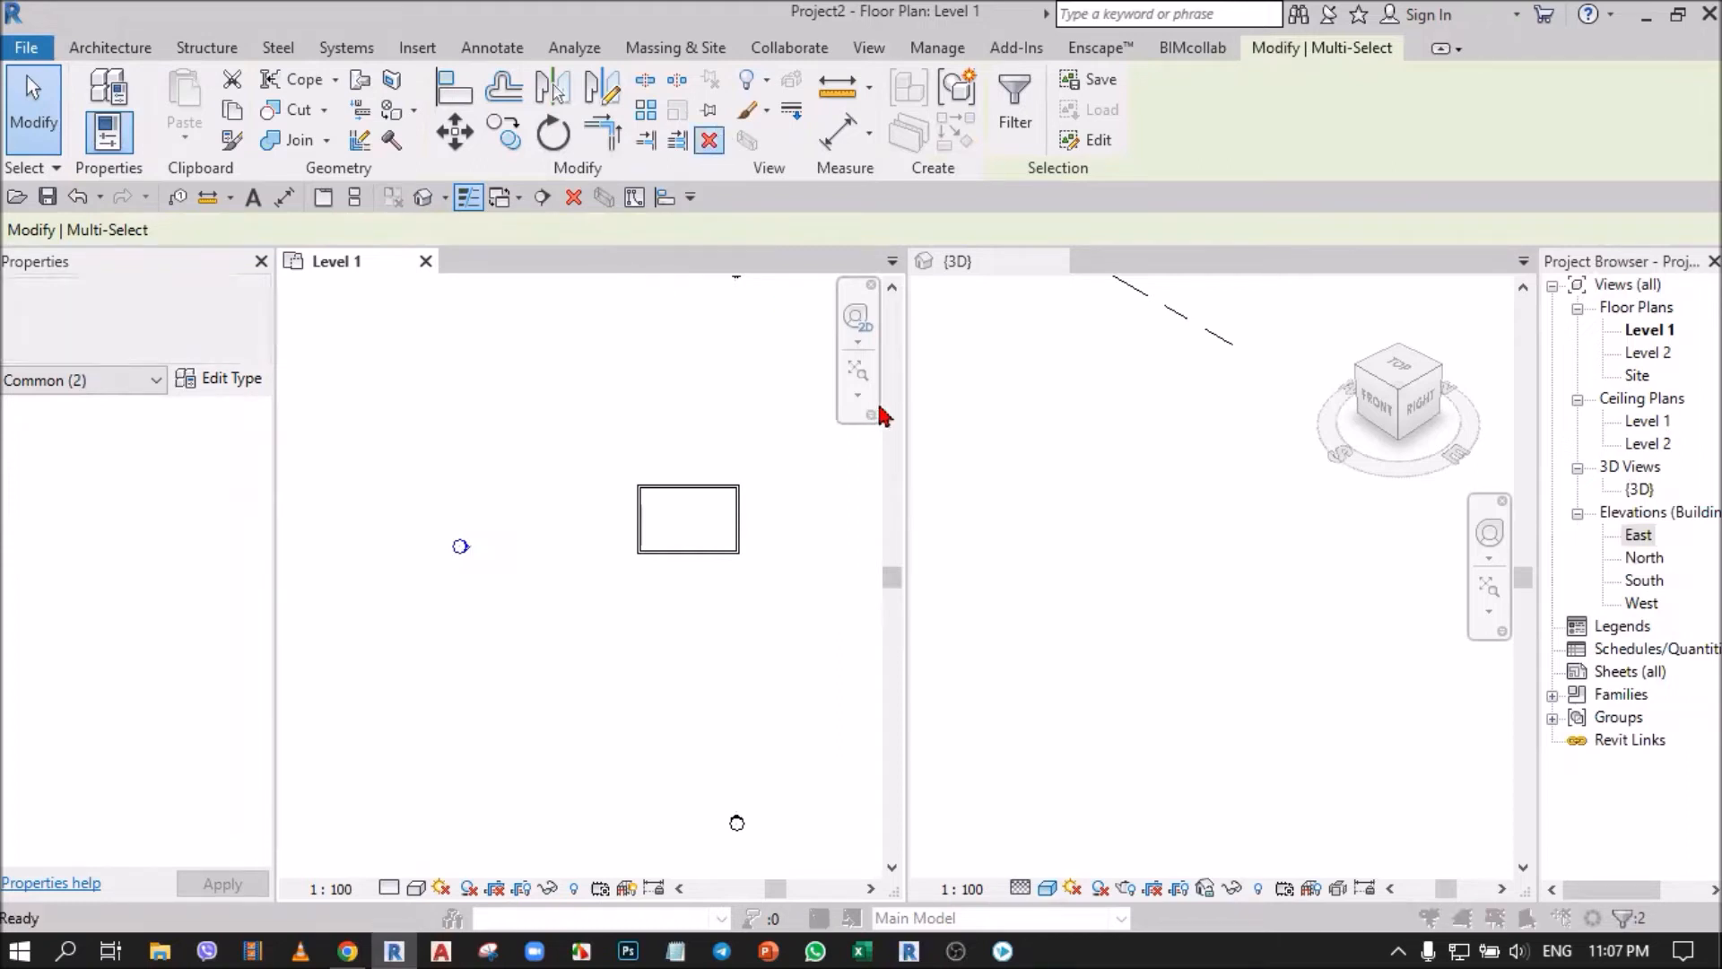
pyautogui.click(944, 563)
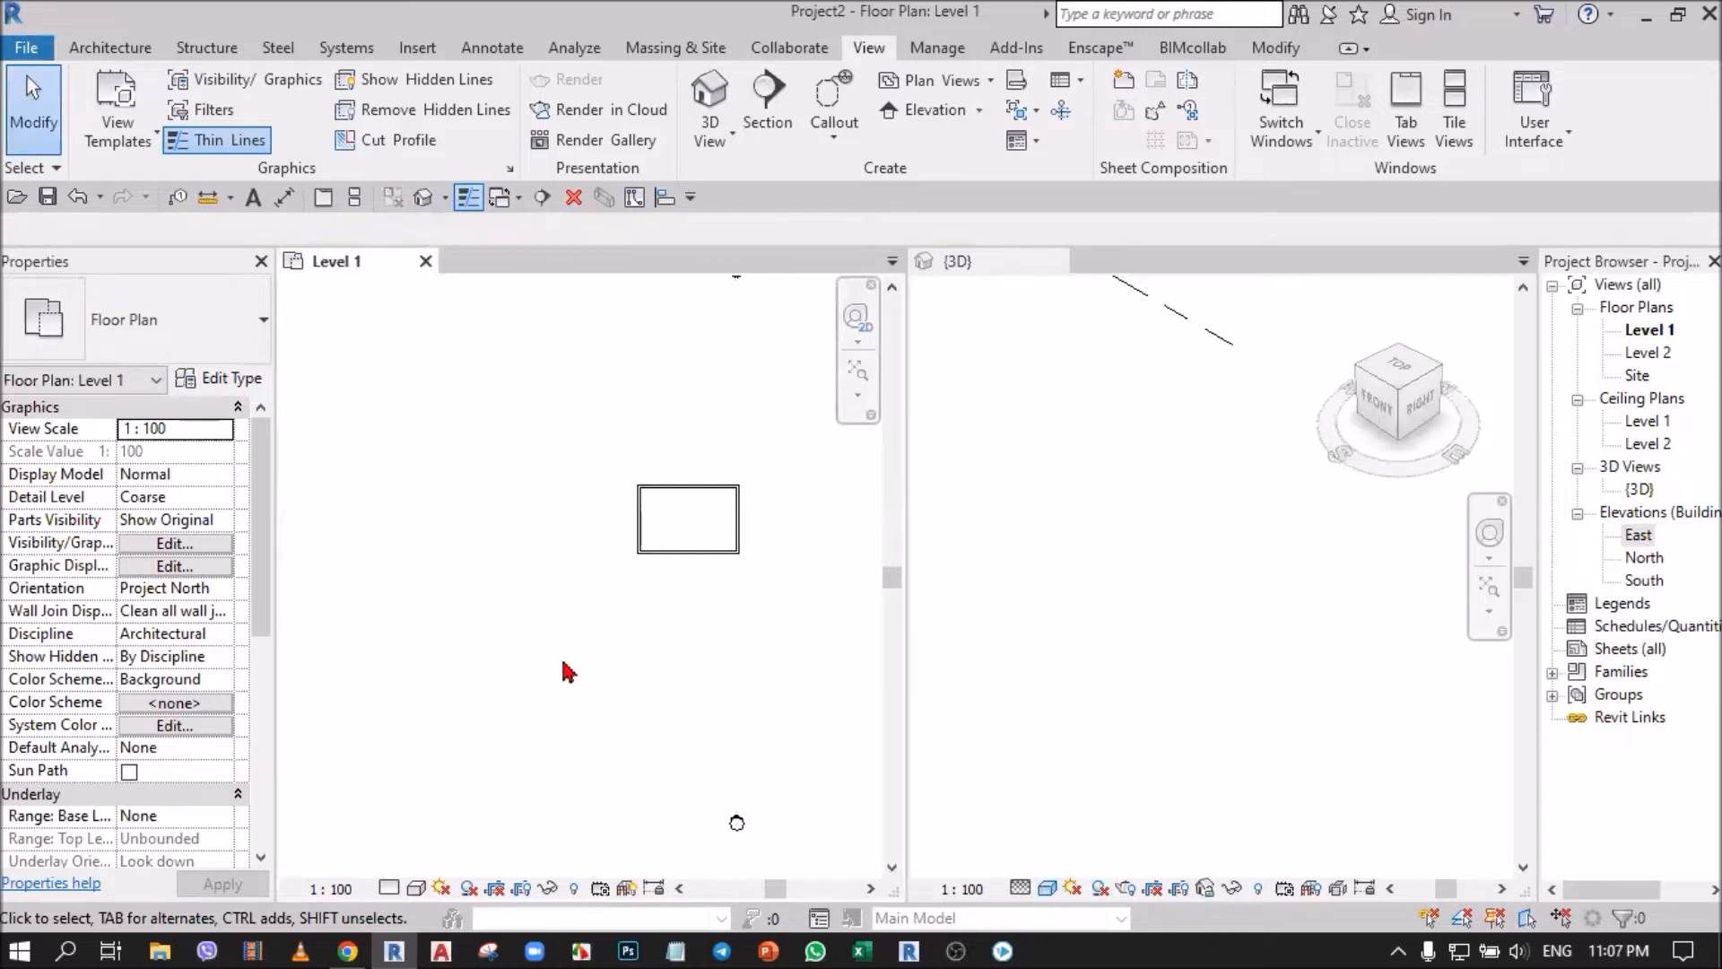
# Place a Building Elevation marker in the Level 1 plan just outside the east wall, facing the building.
pyautogui.scroll(-1, 503, 625)
pyautogui.click(878, 54)
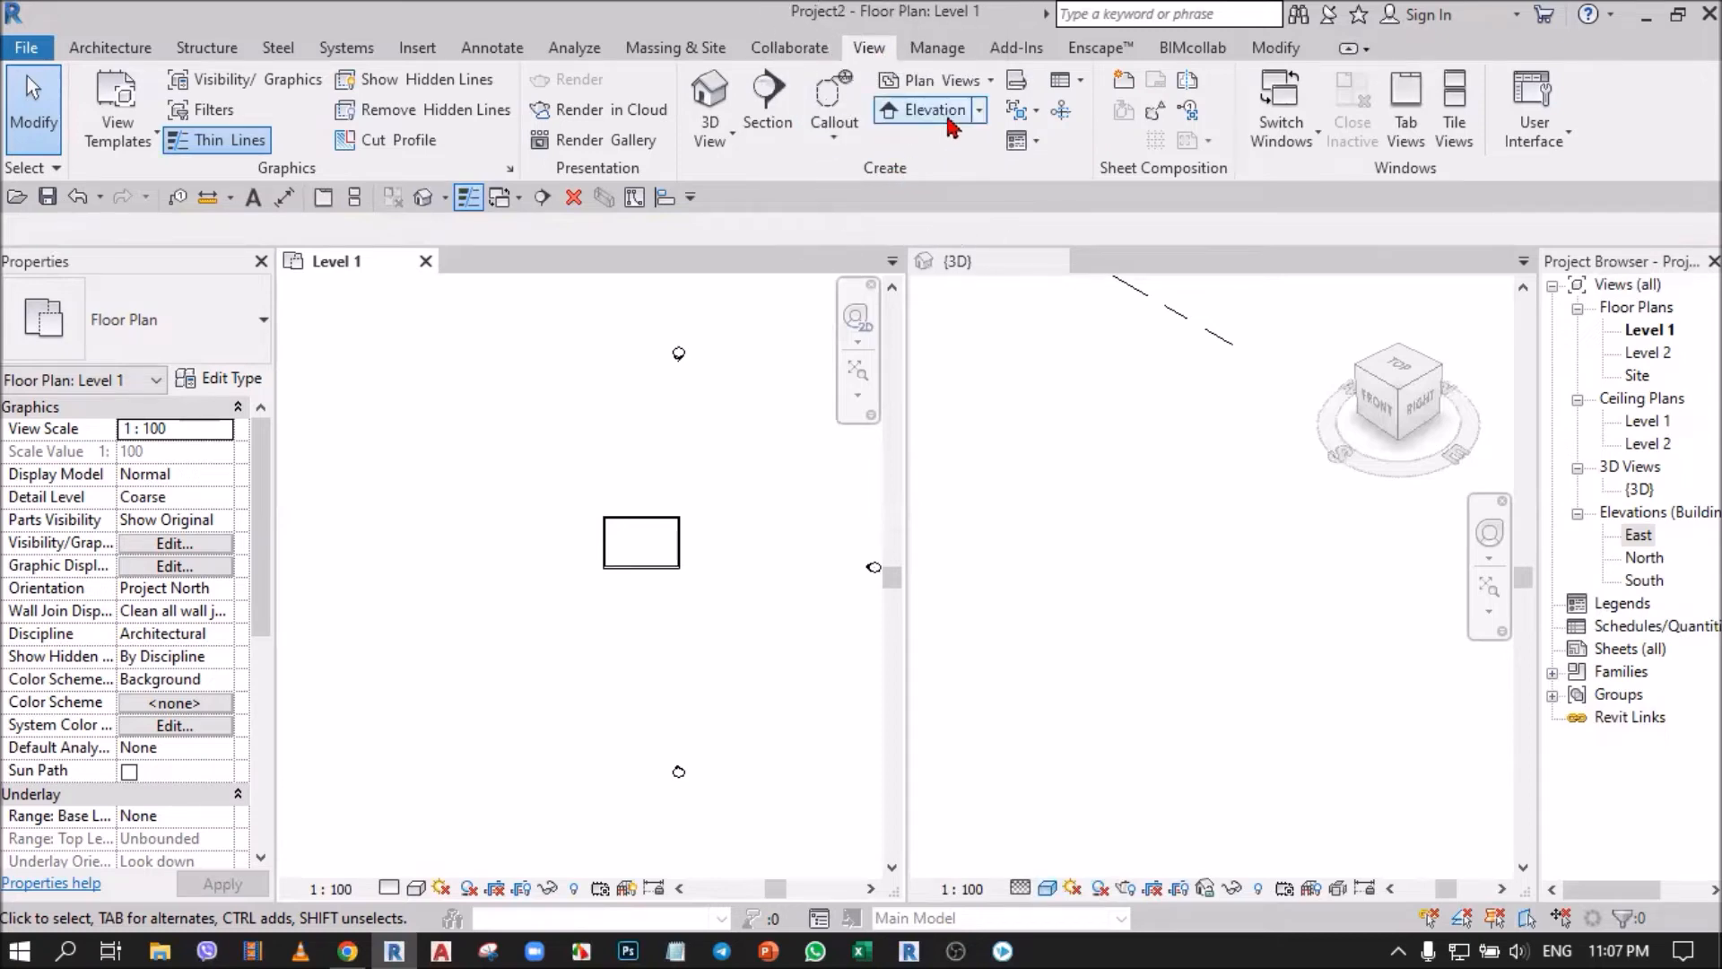
pyautogui.click(979, 111)
pyautogui.click(975, 154)
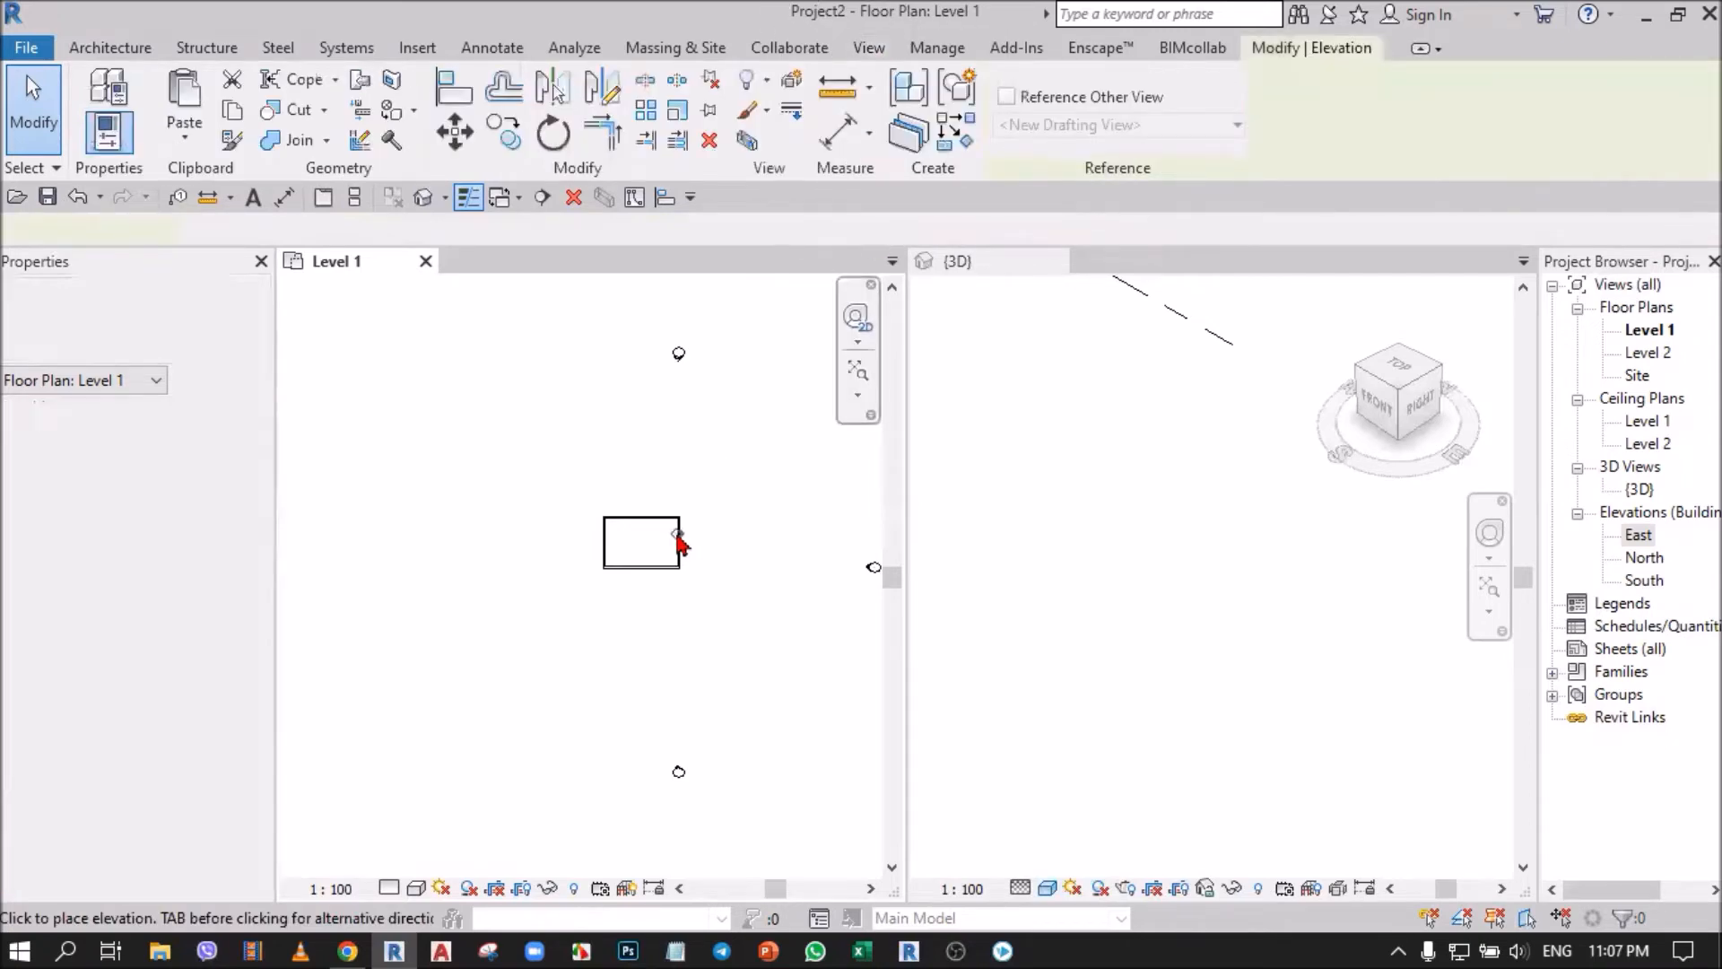
pyautogui.scroll(2, 679, 611)
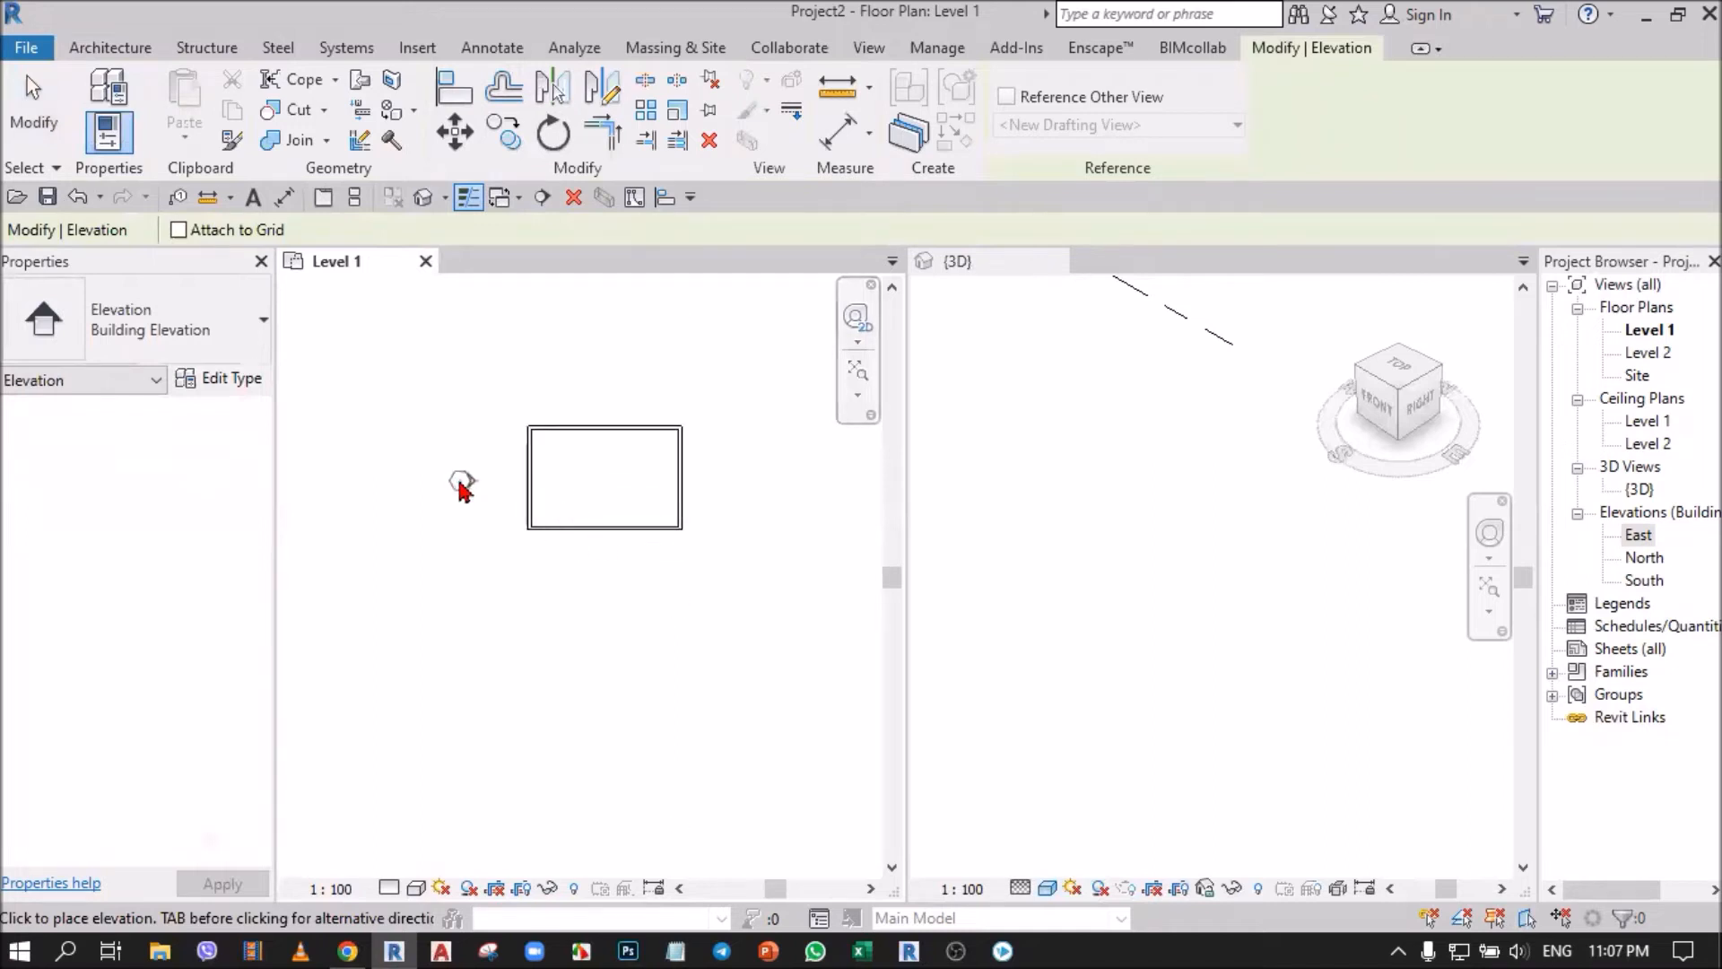
pyautogui.scroll(-2, 474, 491)
pyautogui.scroll(2, 466, 485)
pyautogui.scroll(-2, 466, 484)
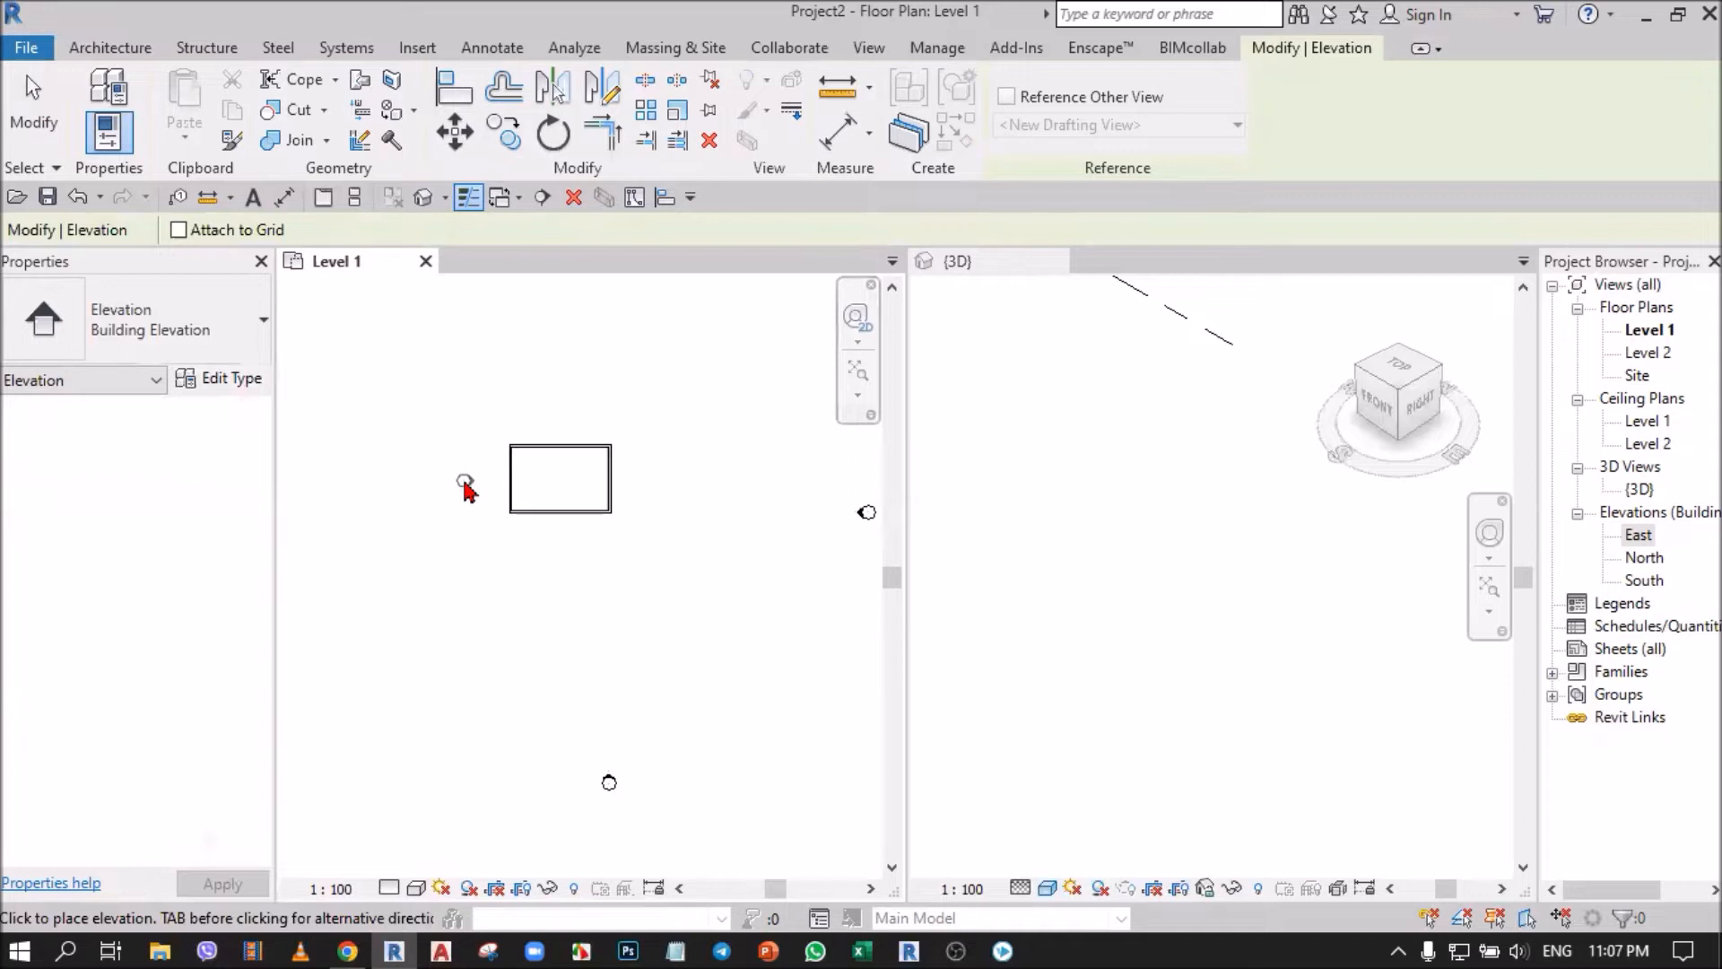
pyautogui.scroll(2, 465, 485)
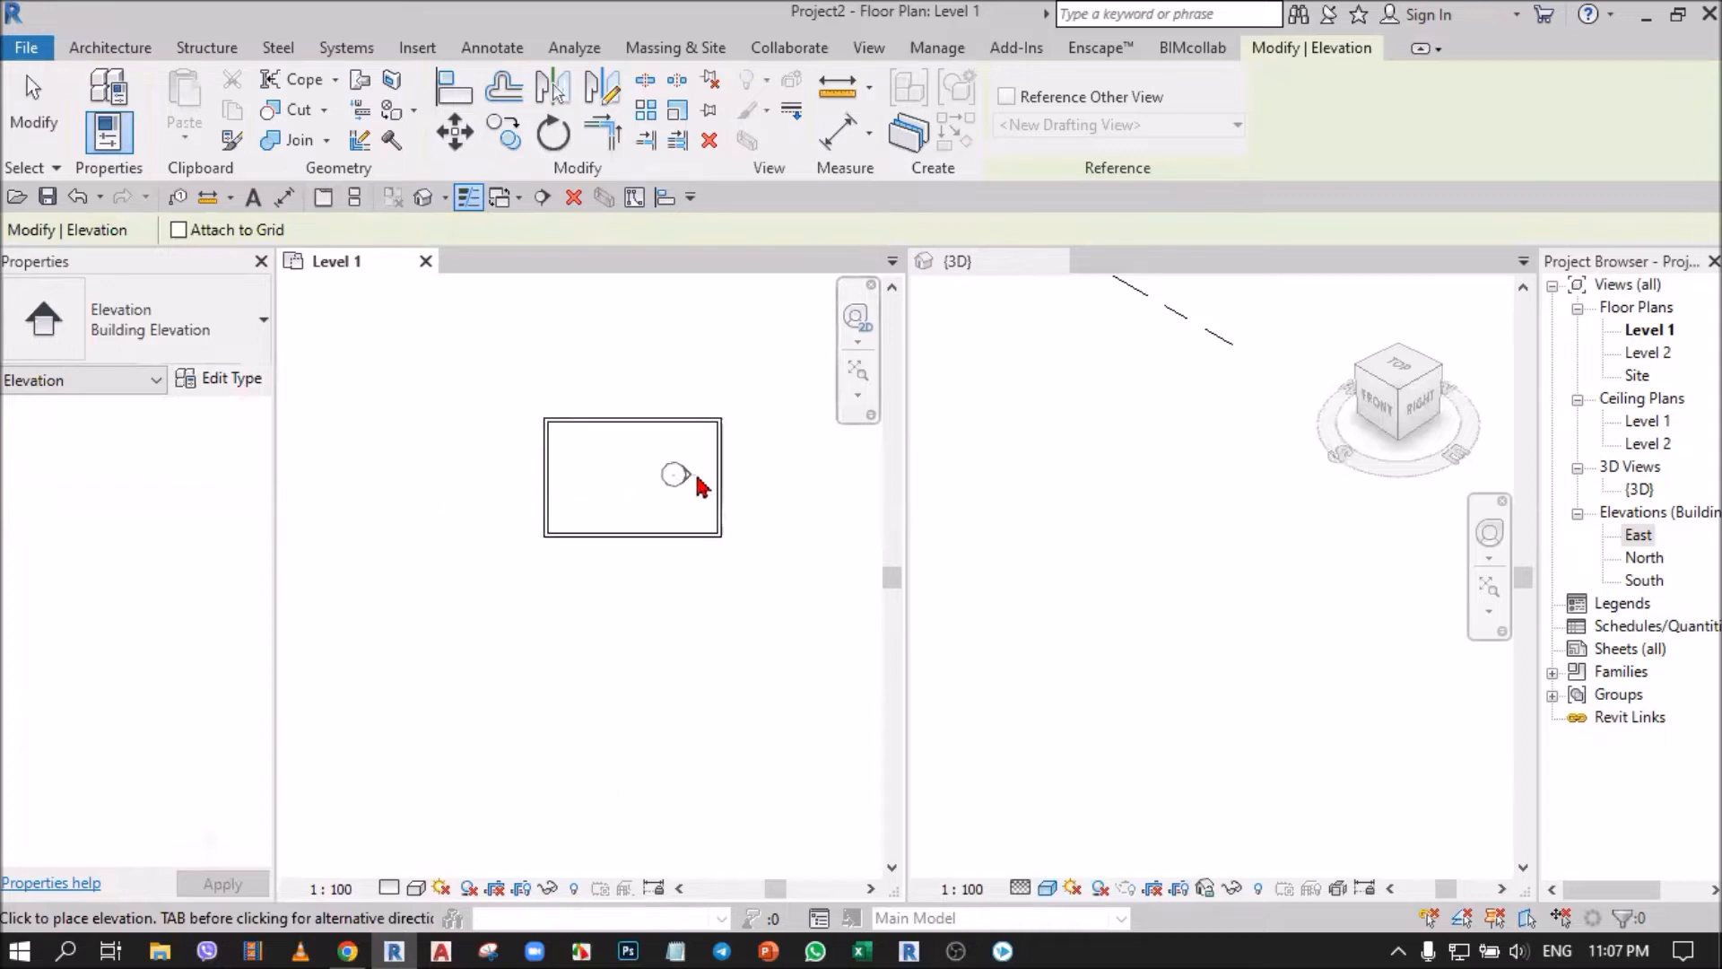
pyautogui.click(763, 484)
pyautogui.press('Escape')
pyautogui.press('Escape')
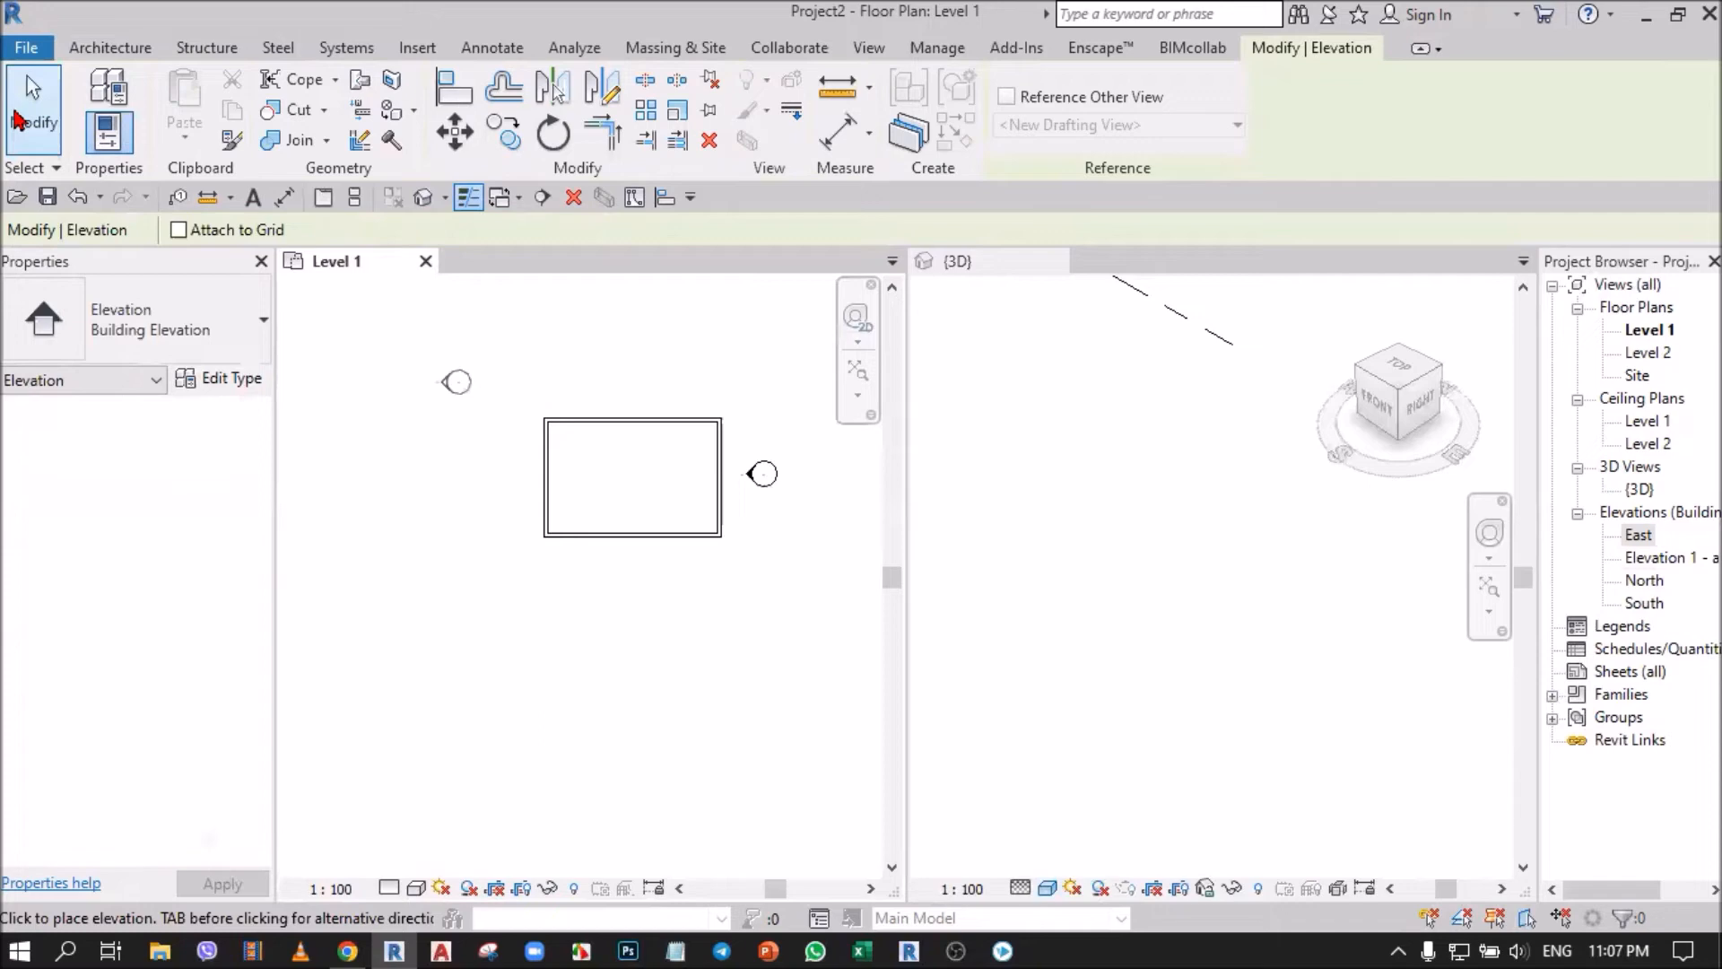
# Examine the new east marker's circle and arrow, selecting the arrow to show the extent of its view.
pyautogui.scroll(-3, 585, 645)
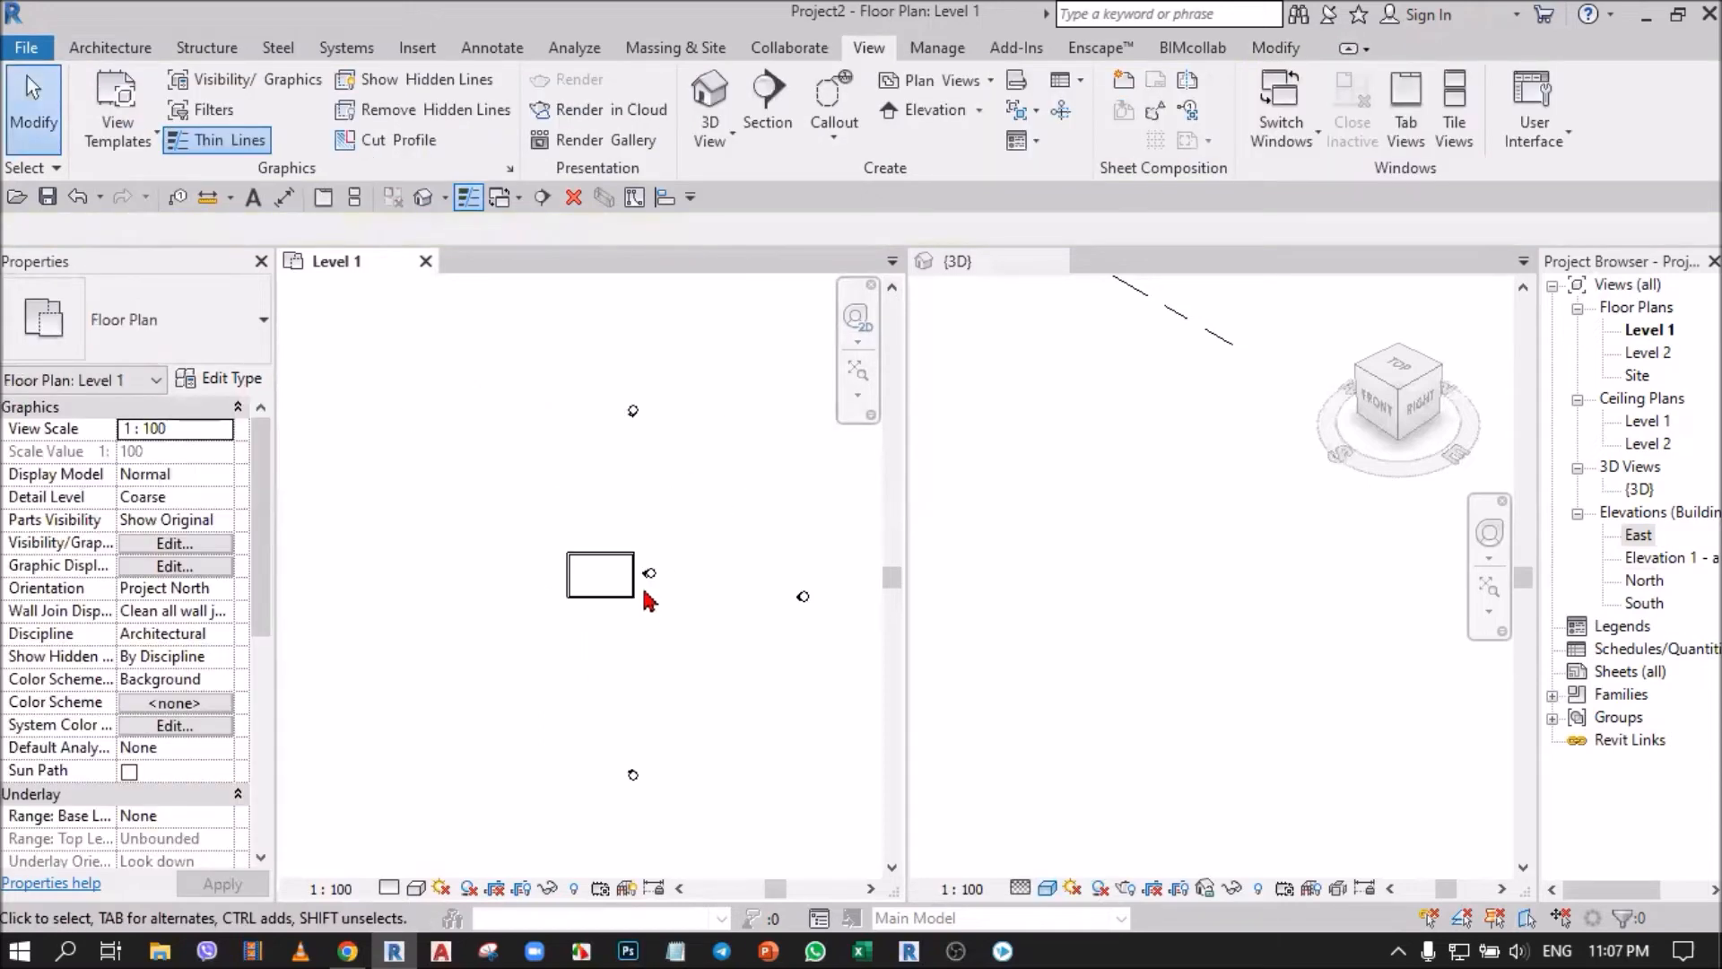
pyautogui.scroll(6, 646, 574)
pyautogui.scroll(5, 646, 548)
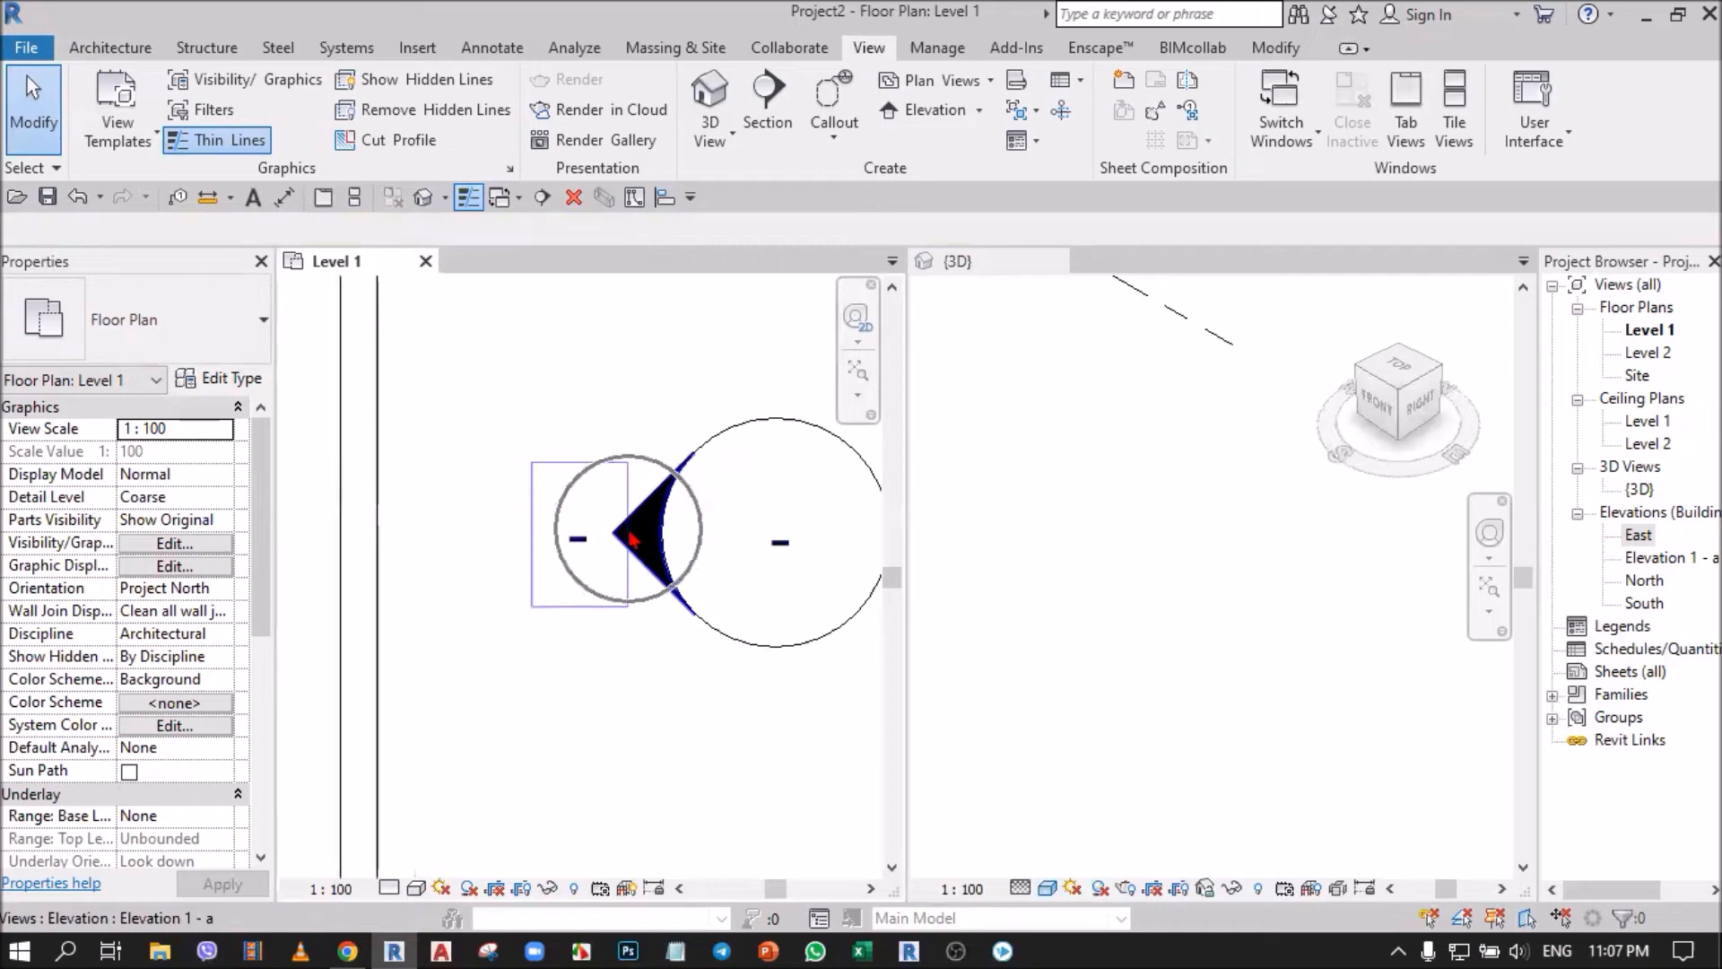
pyautogui.scroll(-6, 631, 538)
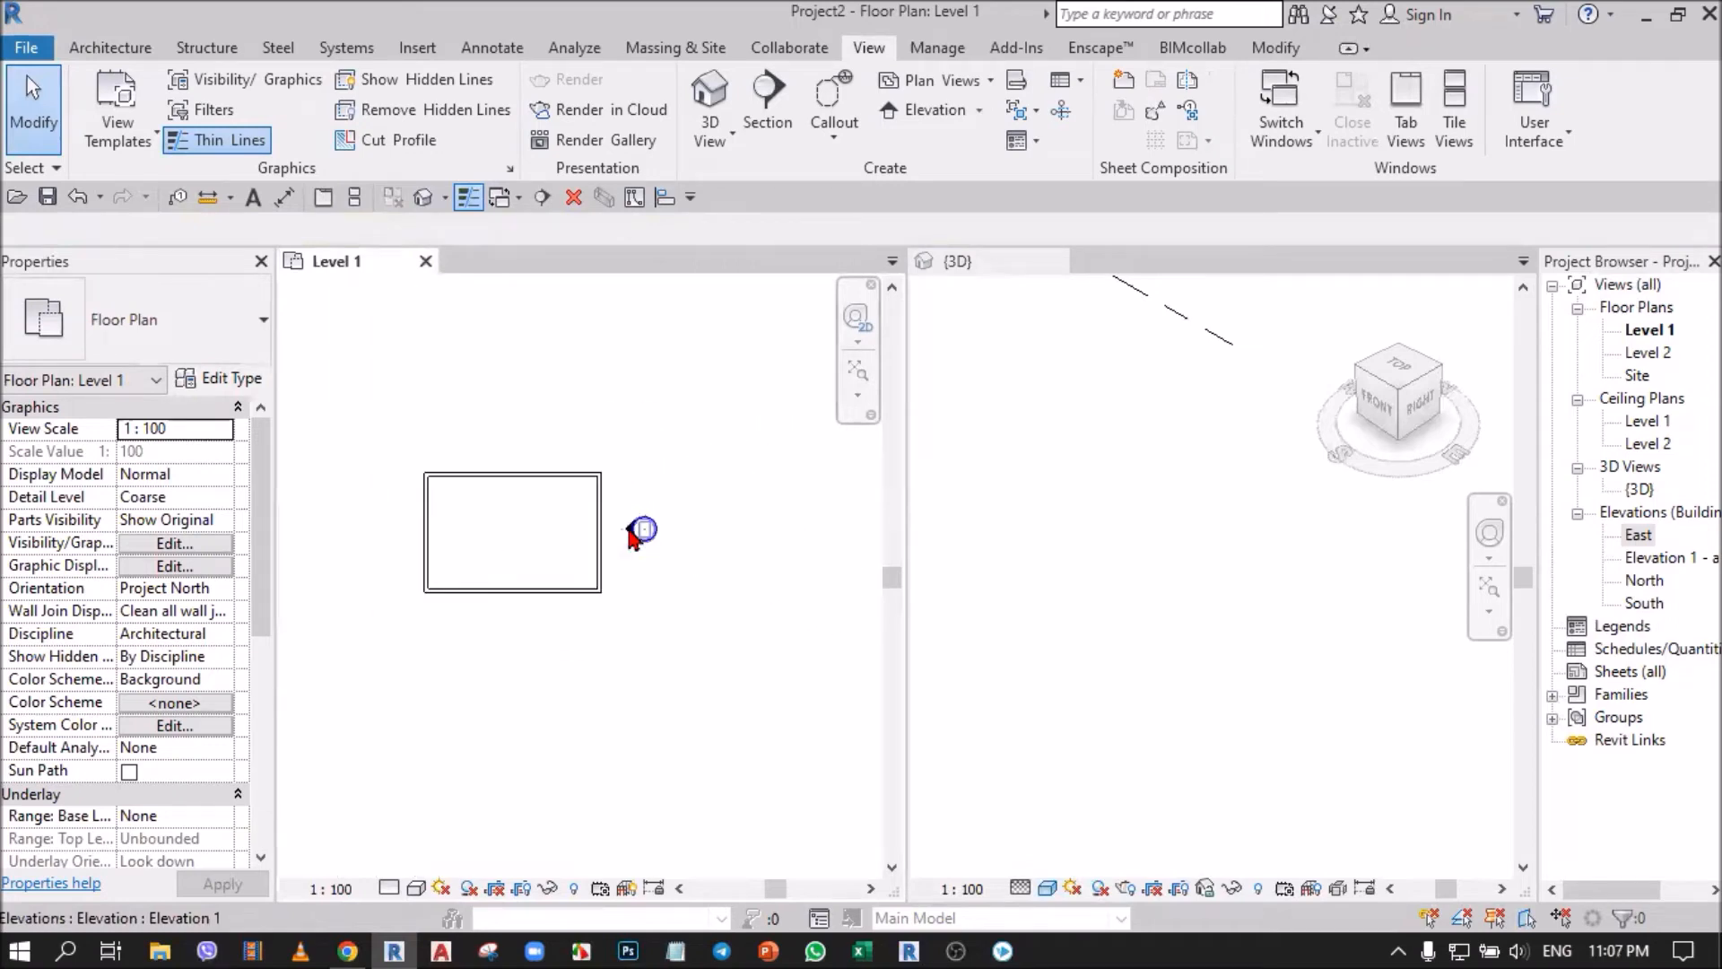
pyautogui.moveTo(702, 517); pyautogui.dragTo(856, 547)
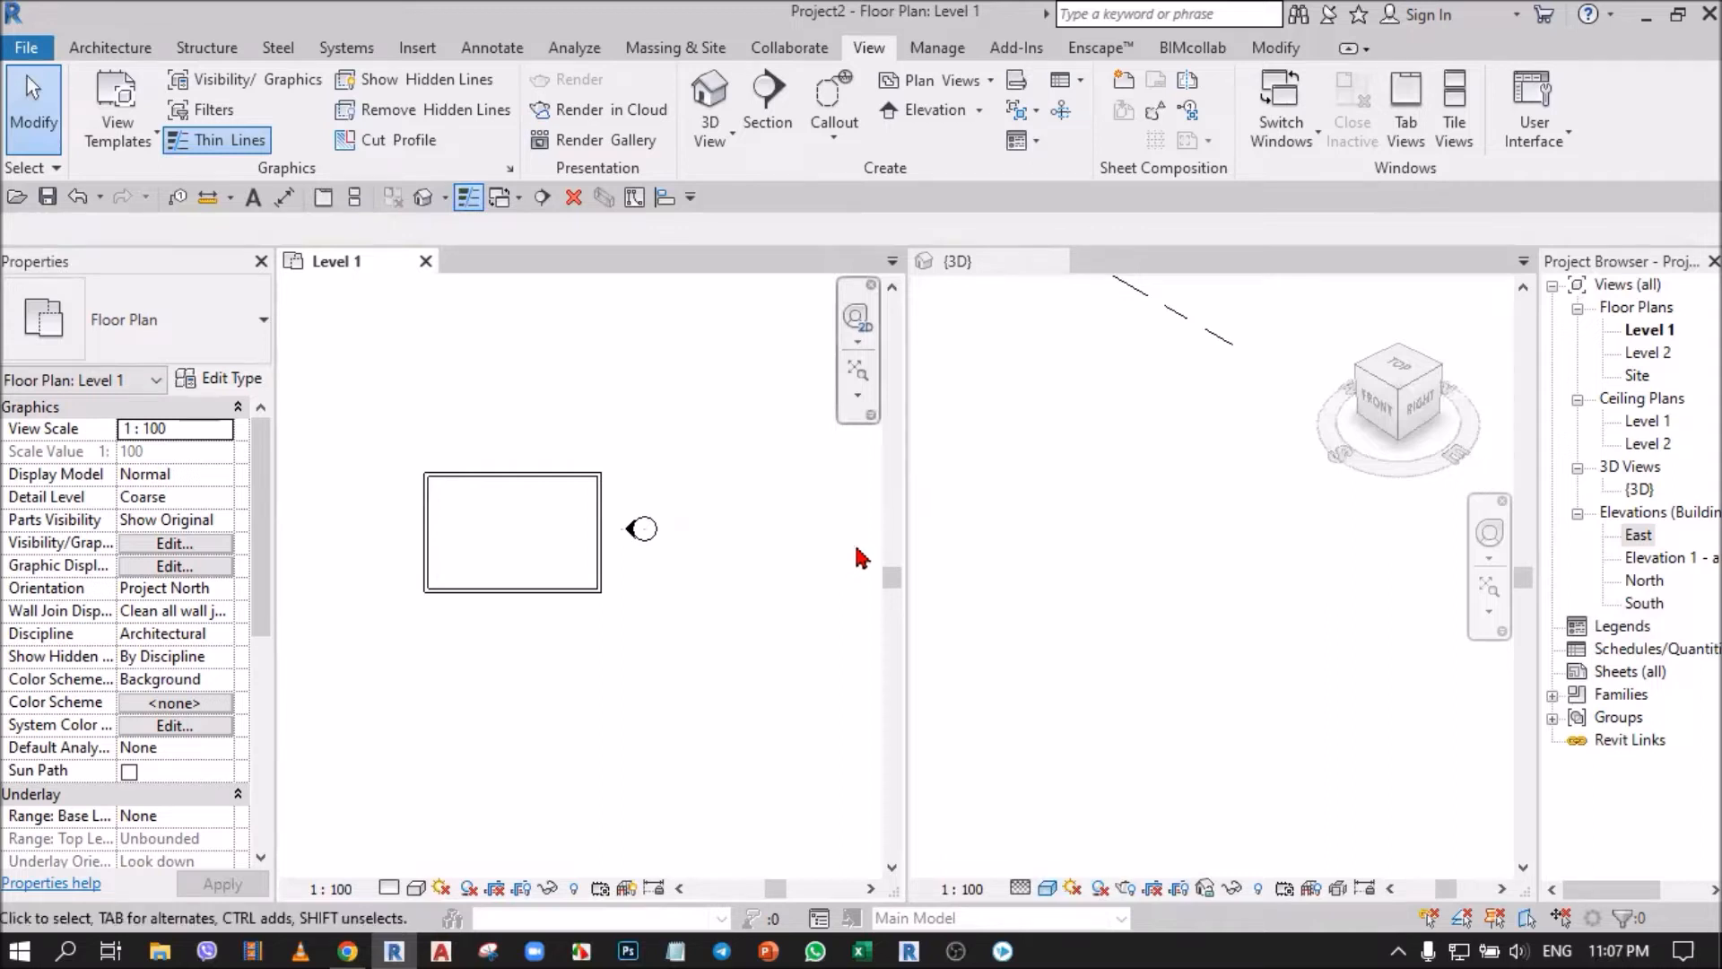
pyautogui.scroll(6, 627, 565)
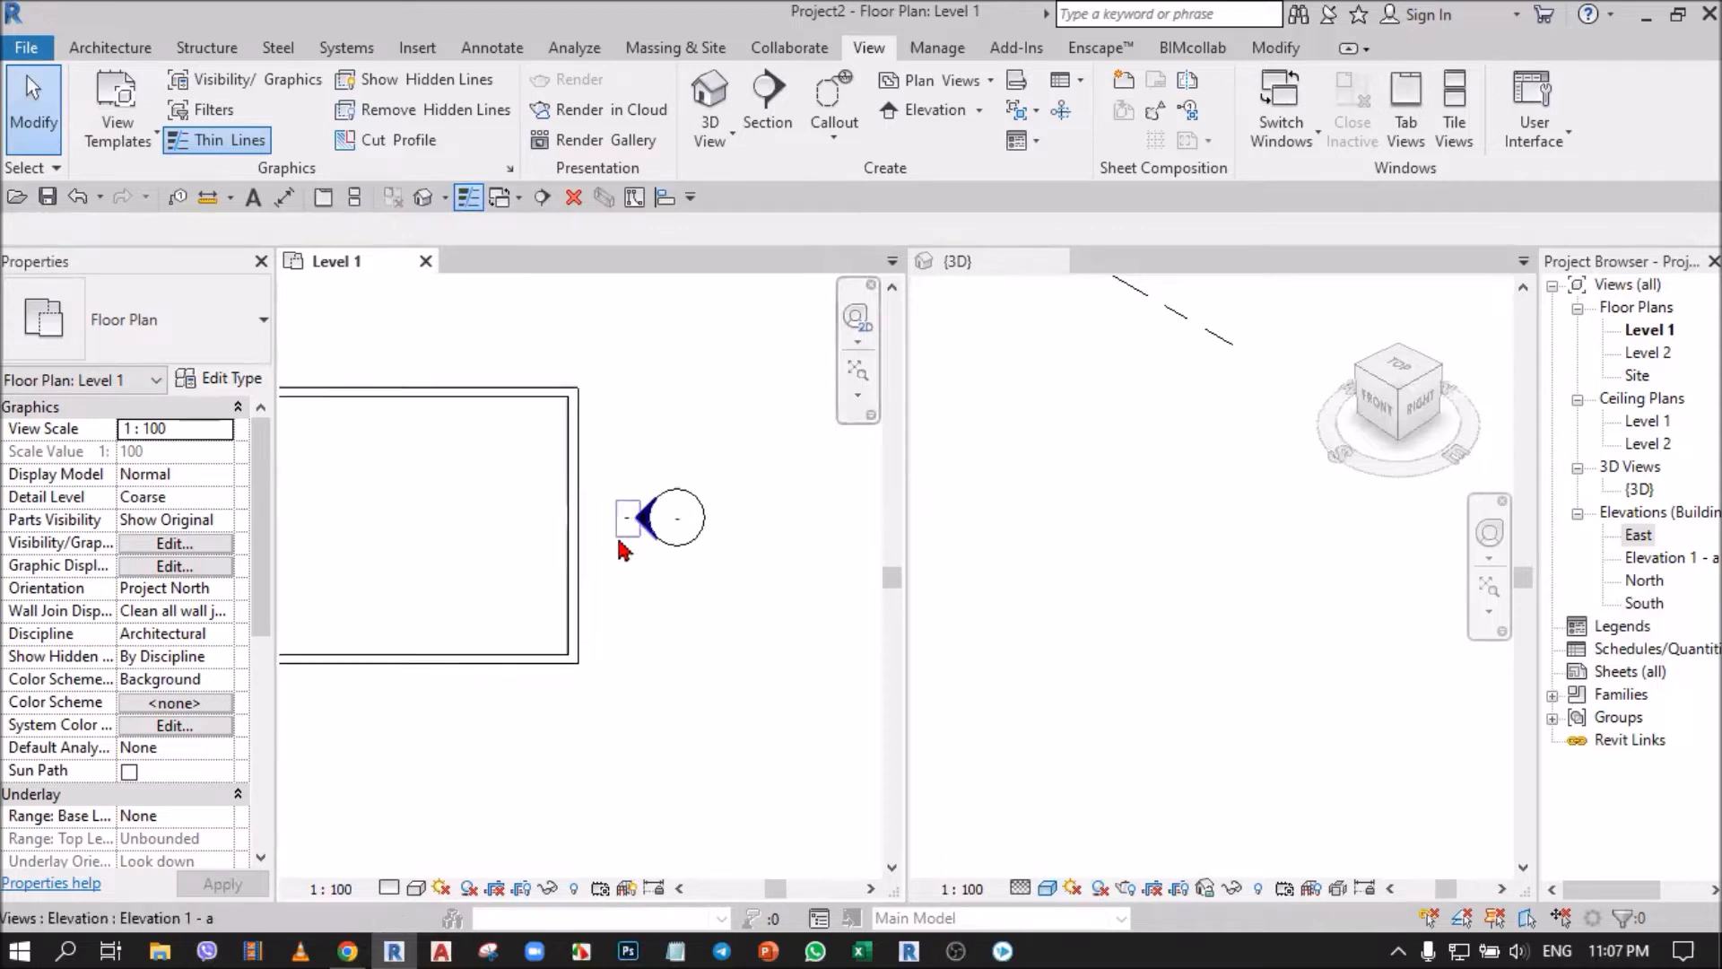
pyautogui.click(657, 508)
pyautogui.scroll(-6, 682, 539)
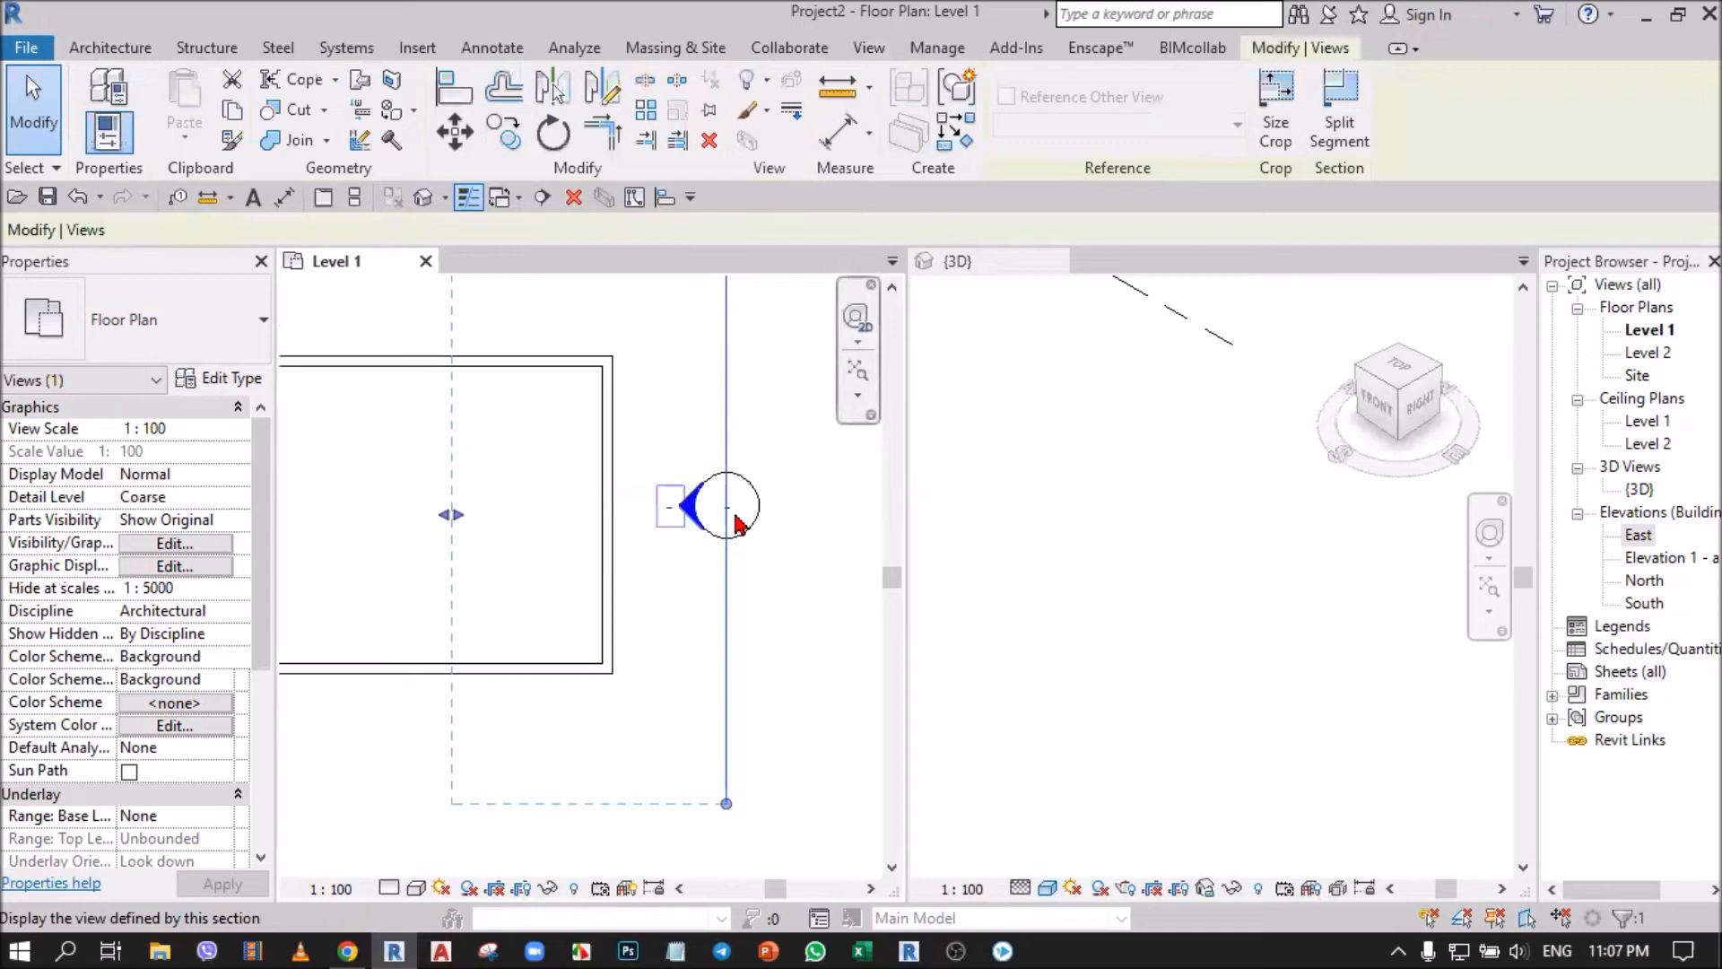
pyautogui.moveTo(610, 539); pyautogui.dragTo(406, 596)
pyautogui.moveTo(377, 477)
pyautogui.mouseDown()
pyautogui.moveTo(401, 469)
pyautogui.moveTo(407, 488)
pyautogui.mouseUp()
pyautogui.scroll(4, 704, 539)
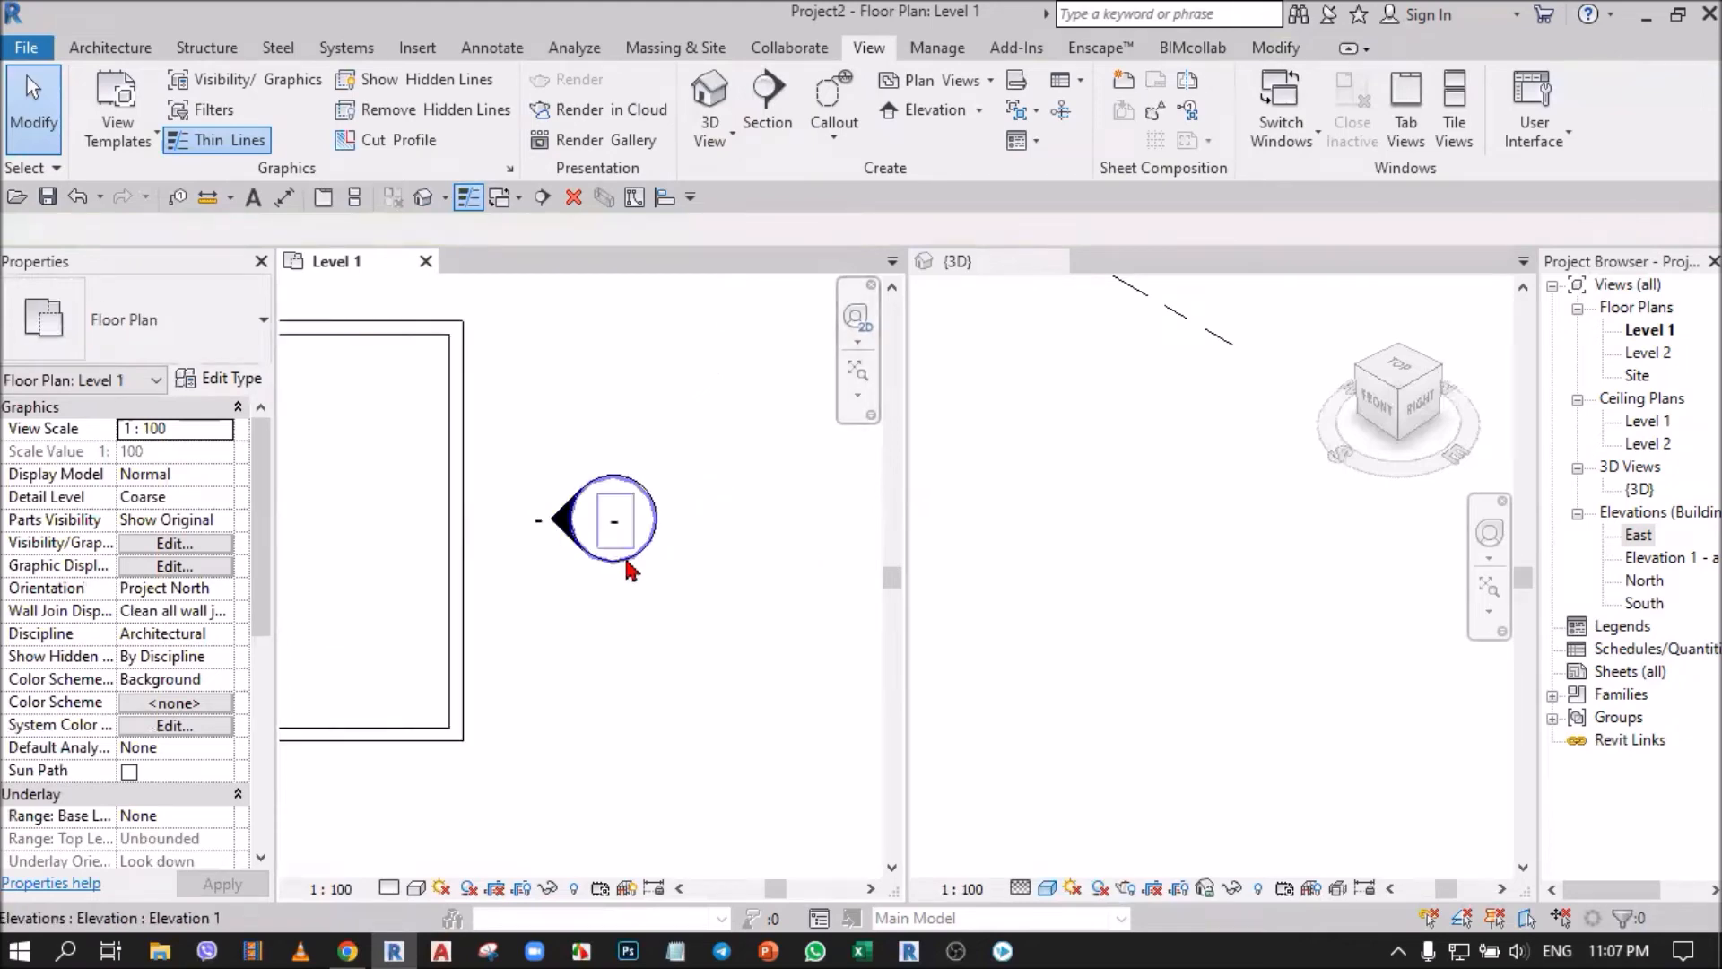
# Add an elevation facing away from the building to the east marker and remove it again, accepting the deletion of that view.
pyautogui.click(626, 563)
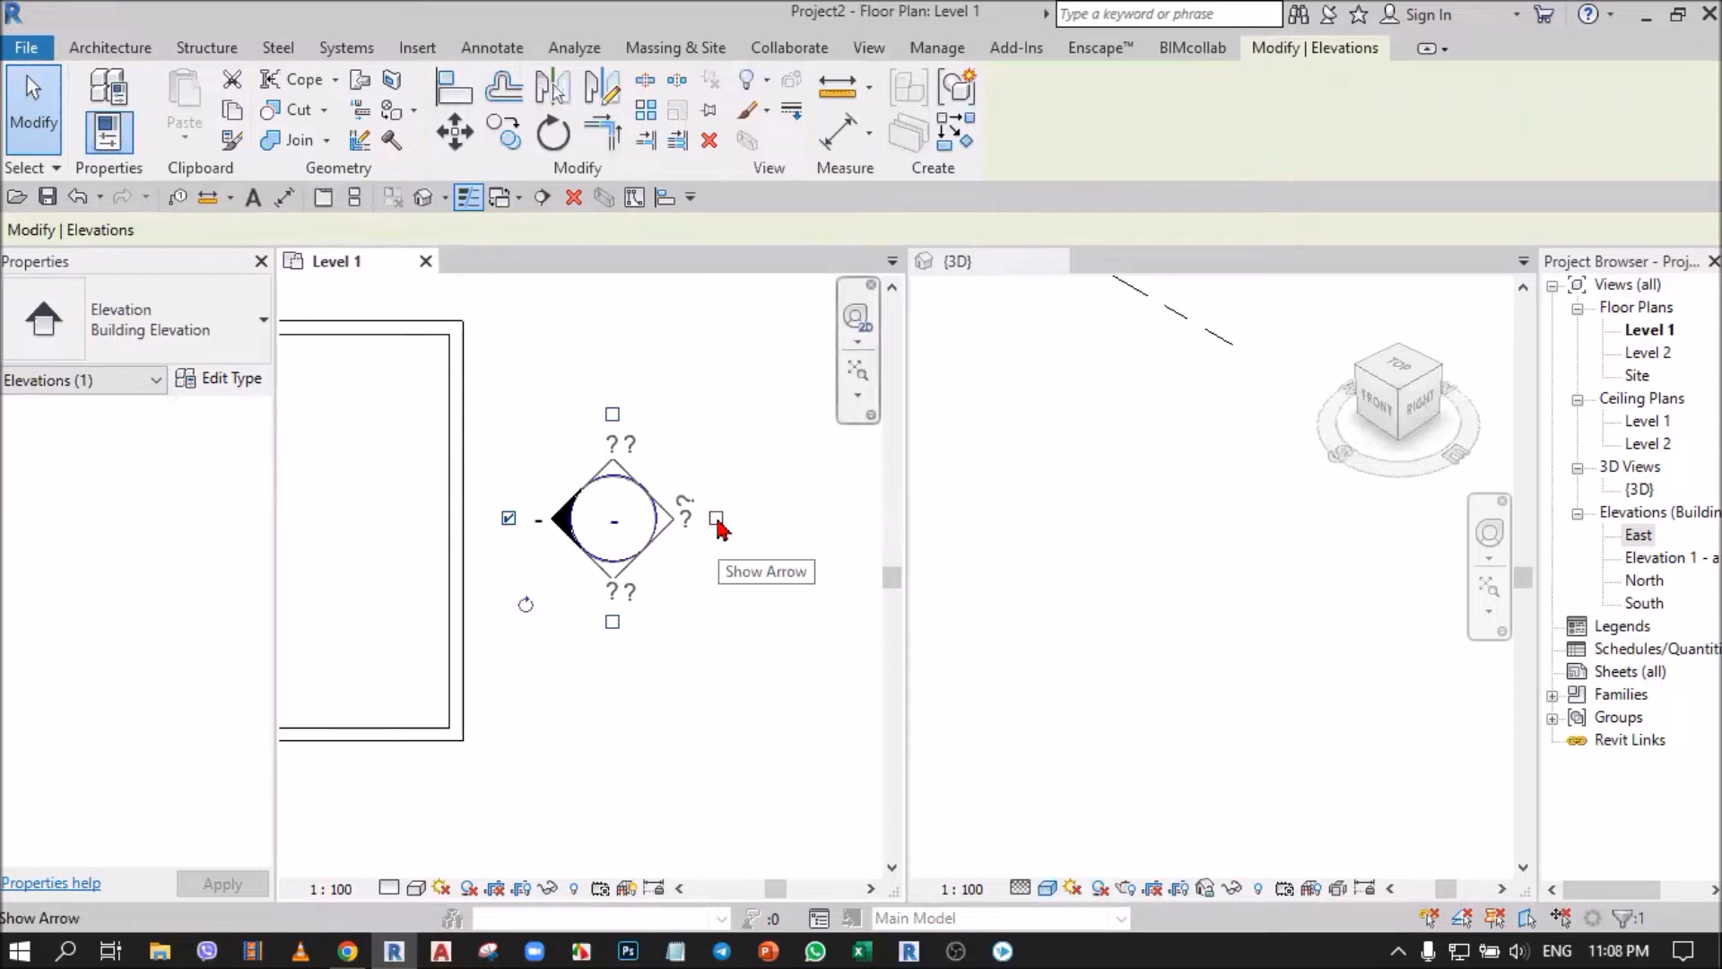
pyautogui.click(715, 520)
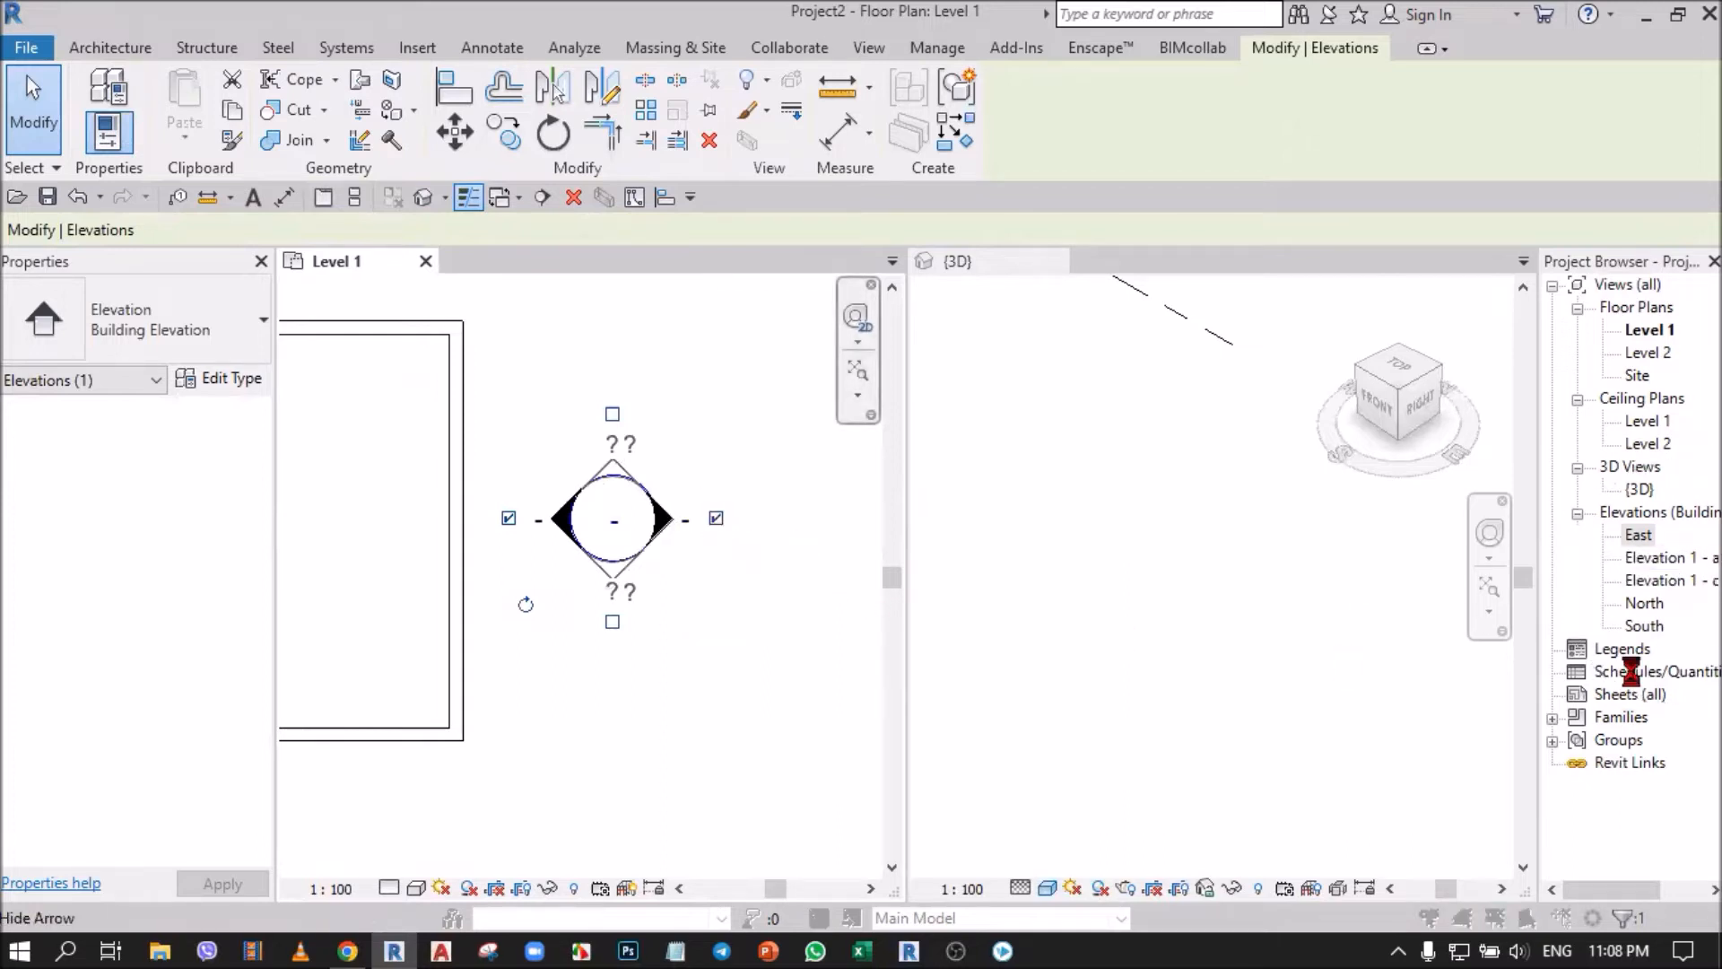
pyautogui.press('Delete')
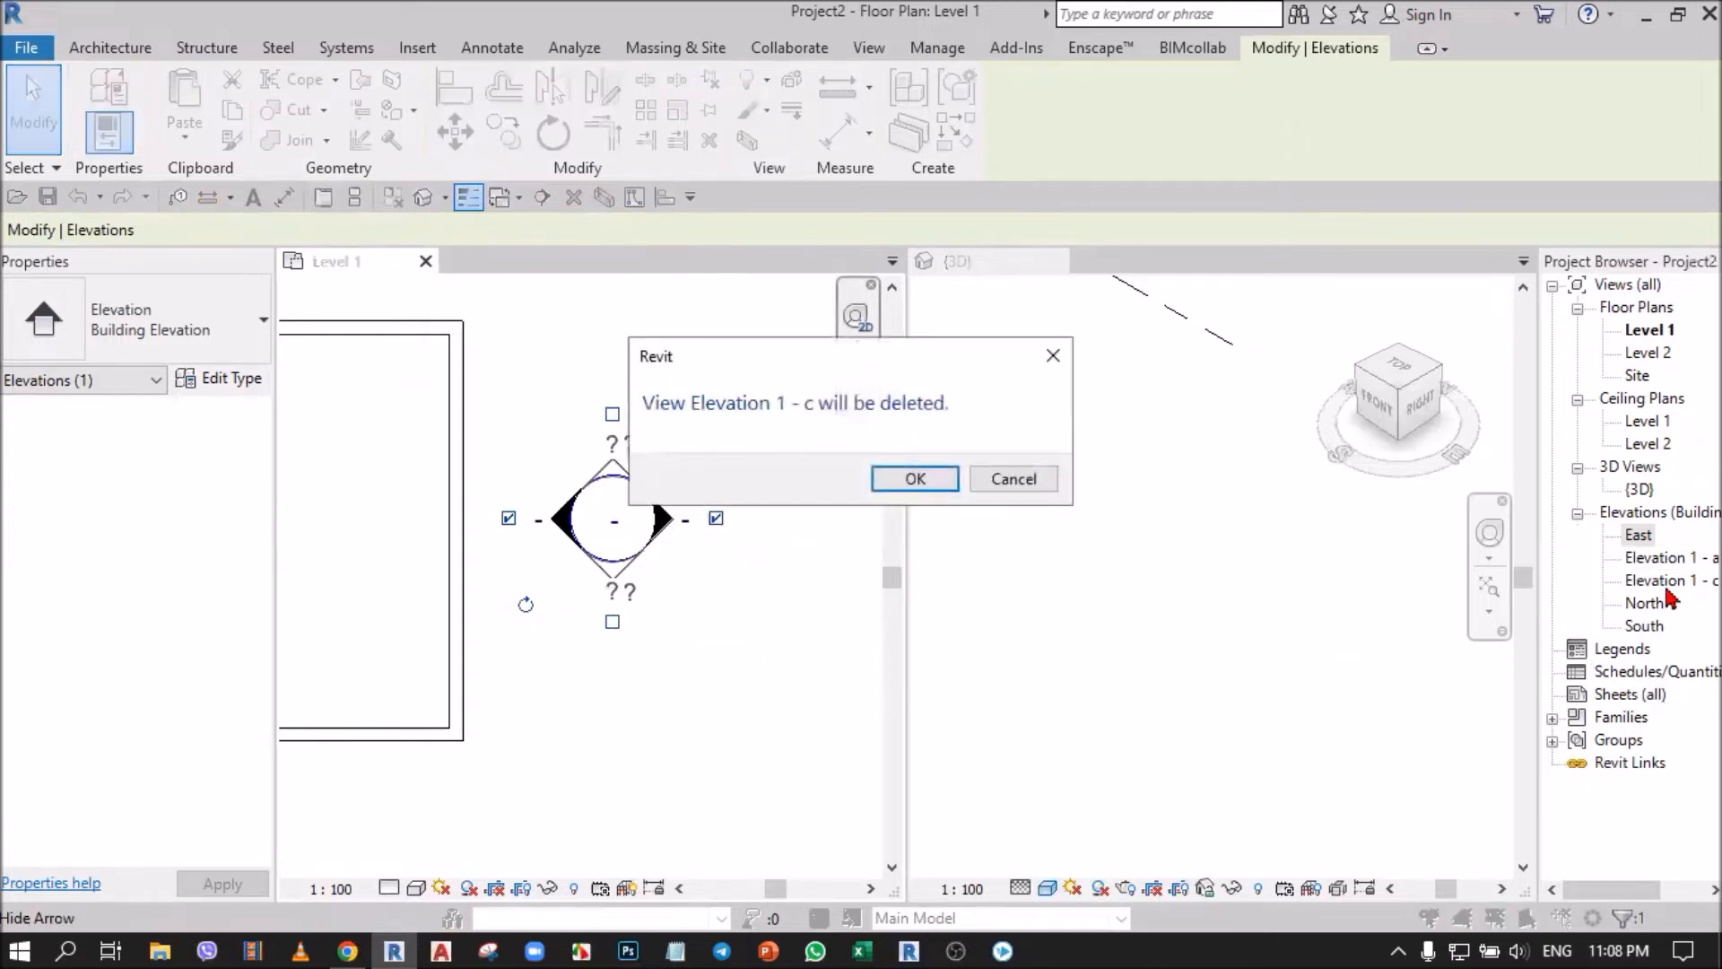
pyautogui.click(915, 480)
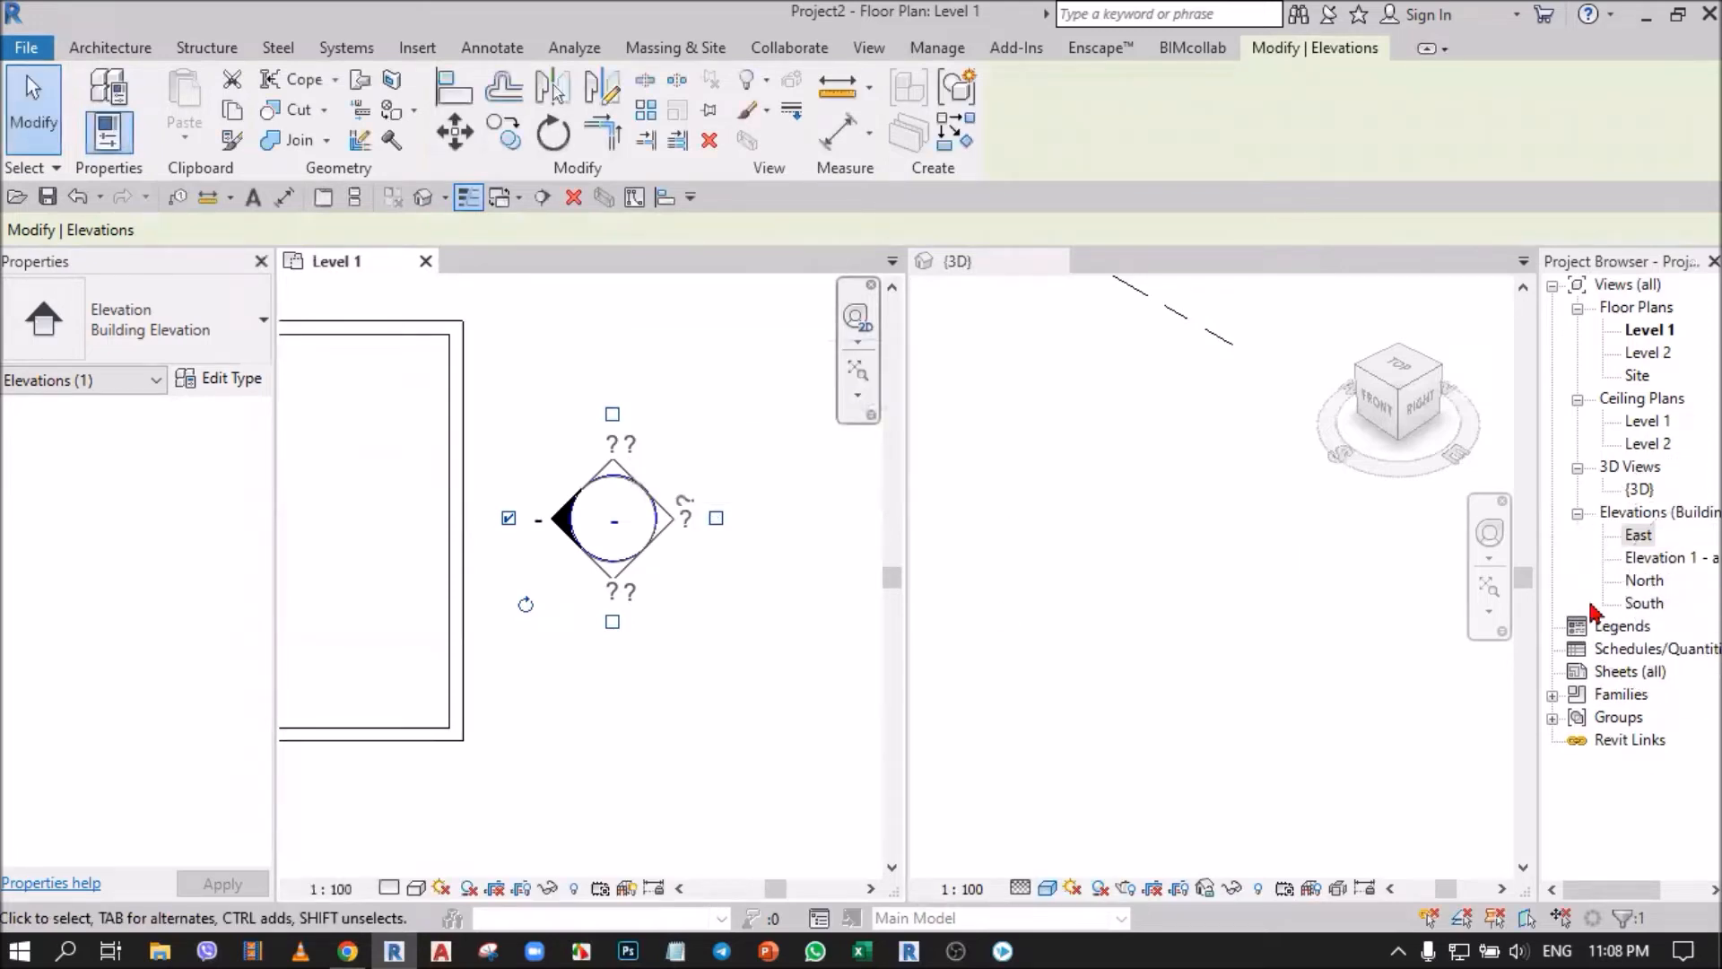
pyautogui.click(527, 541)
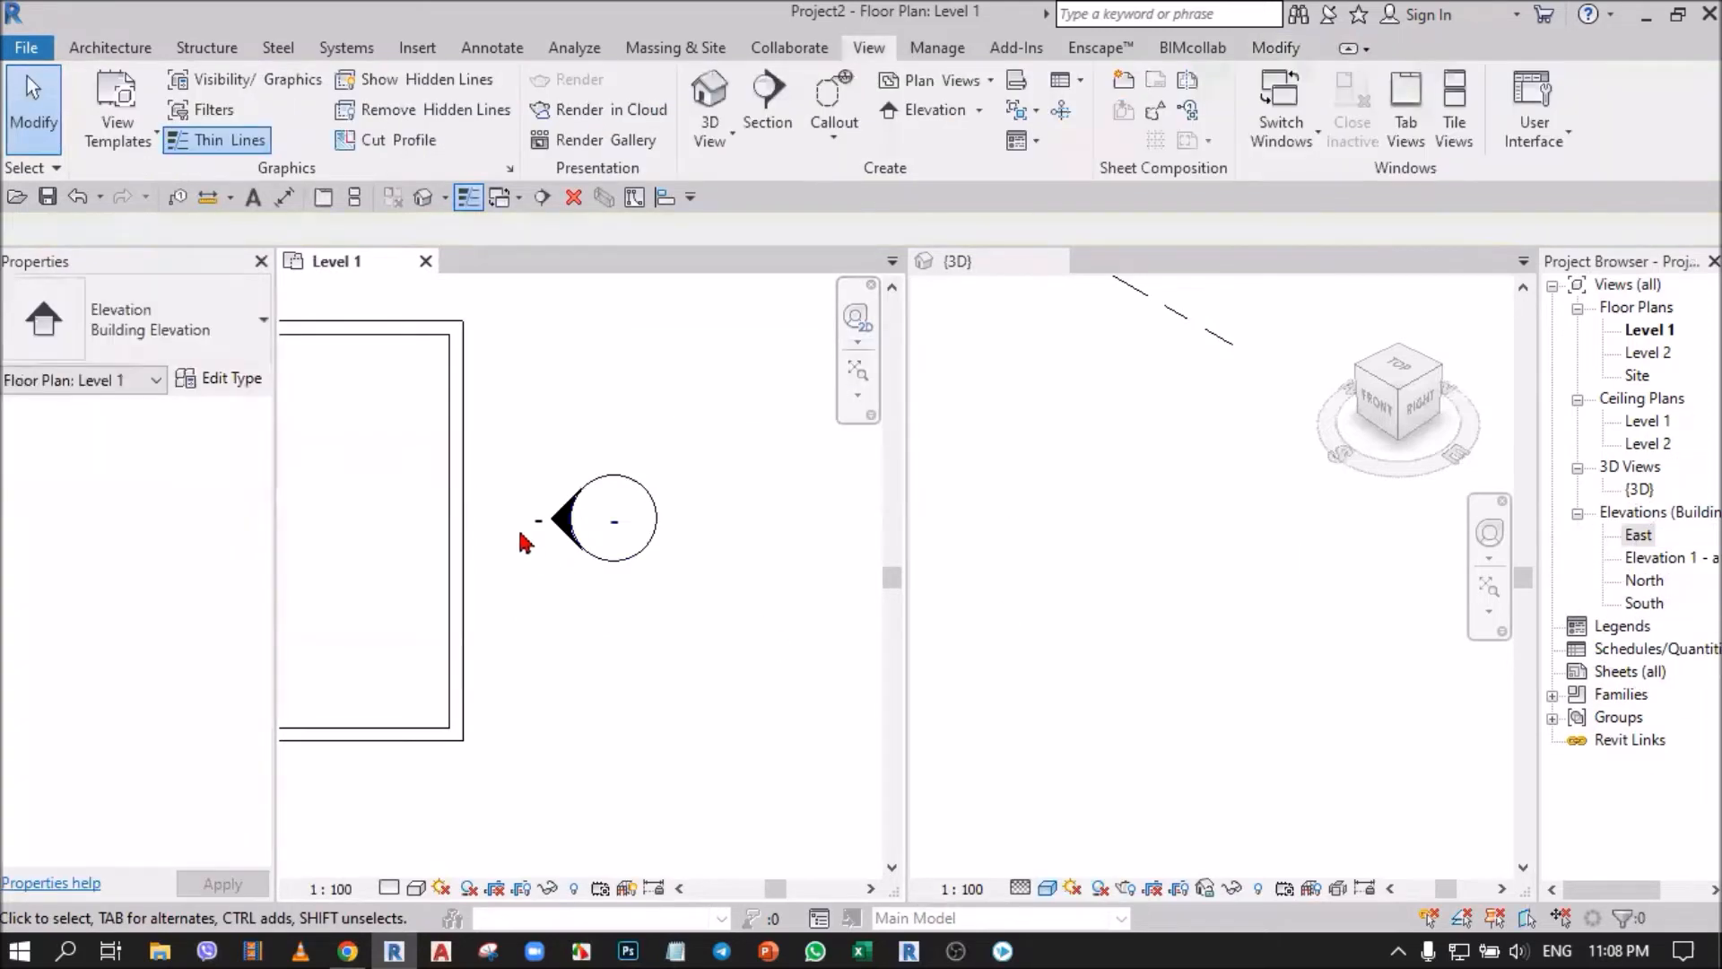
# Hide the east marker's arrow facing the building, accepting the deletion of the Elevation 1 - a view.
pyautogui.click(631, 547)
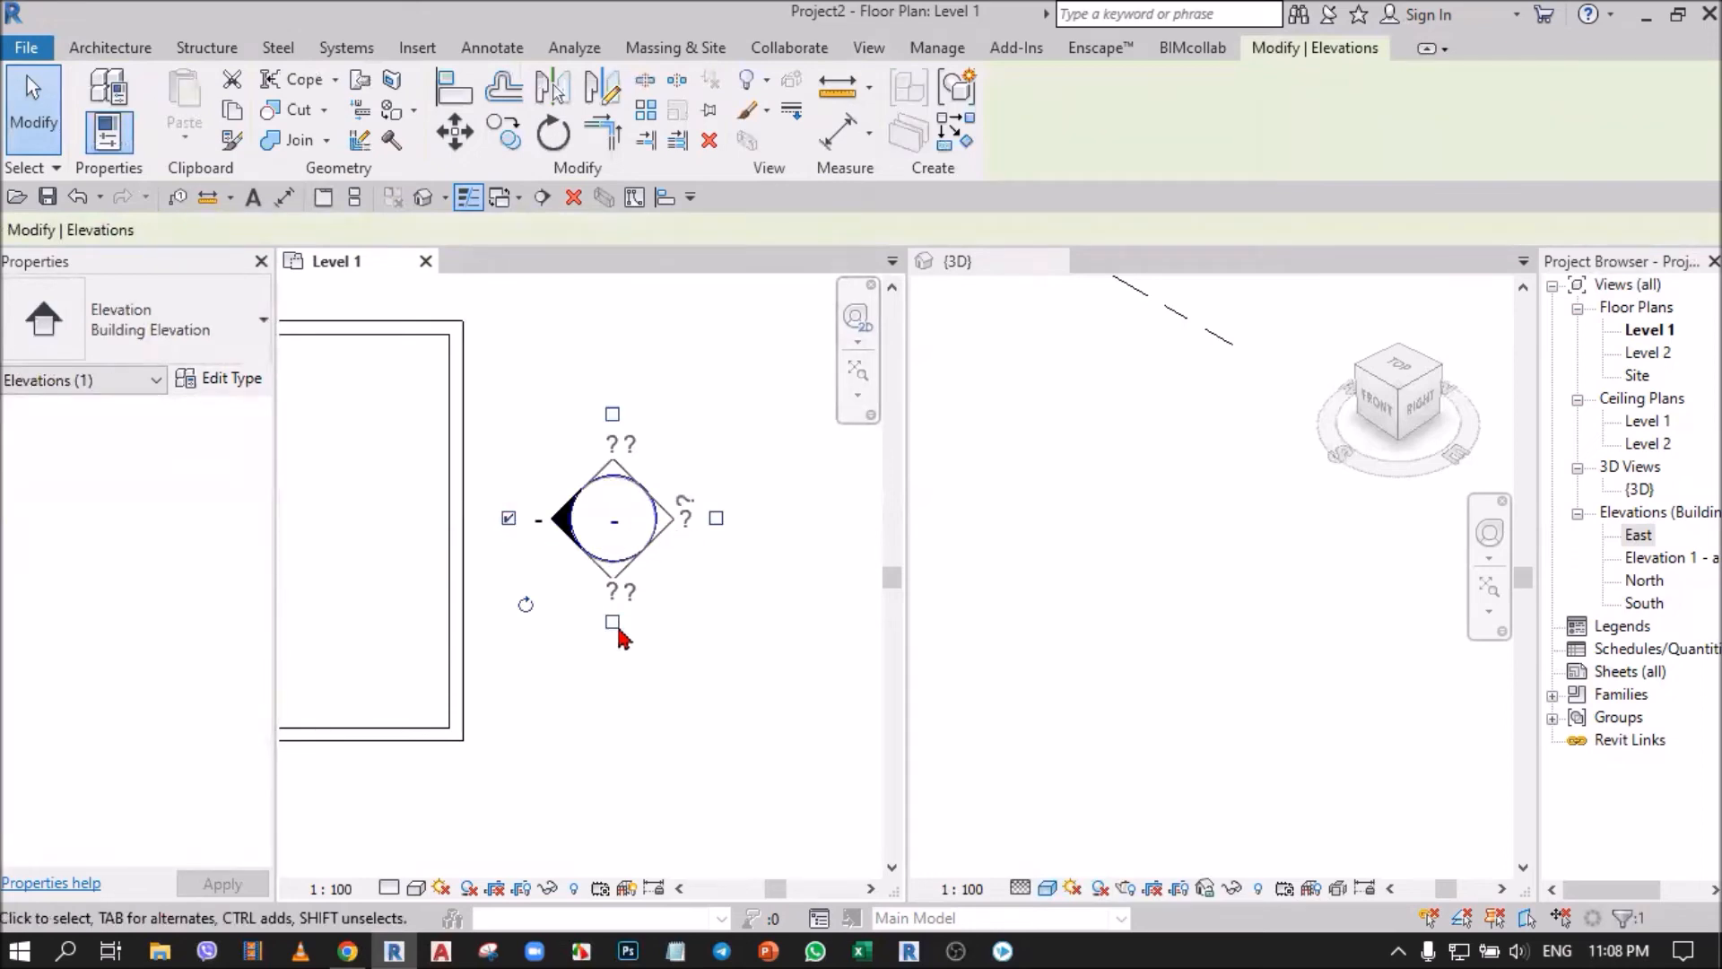
pyautogui.scroll(-5, 621, 619)
pyautogui.click(292, 500)
pyautogui.scroll(3, 631, 600)
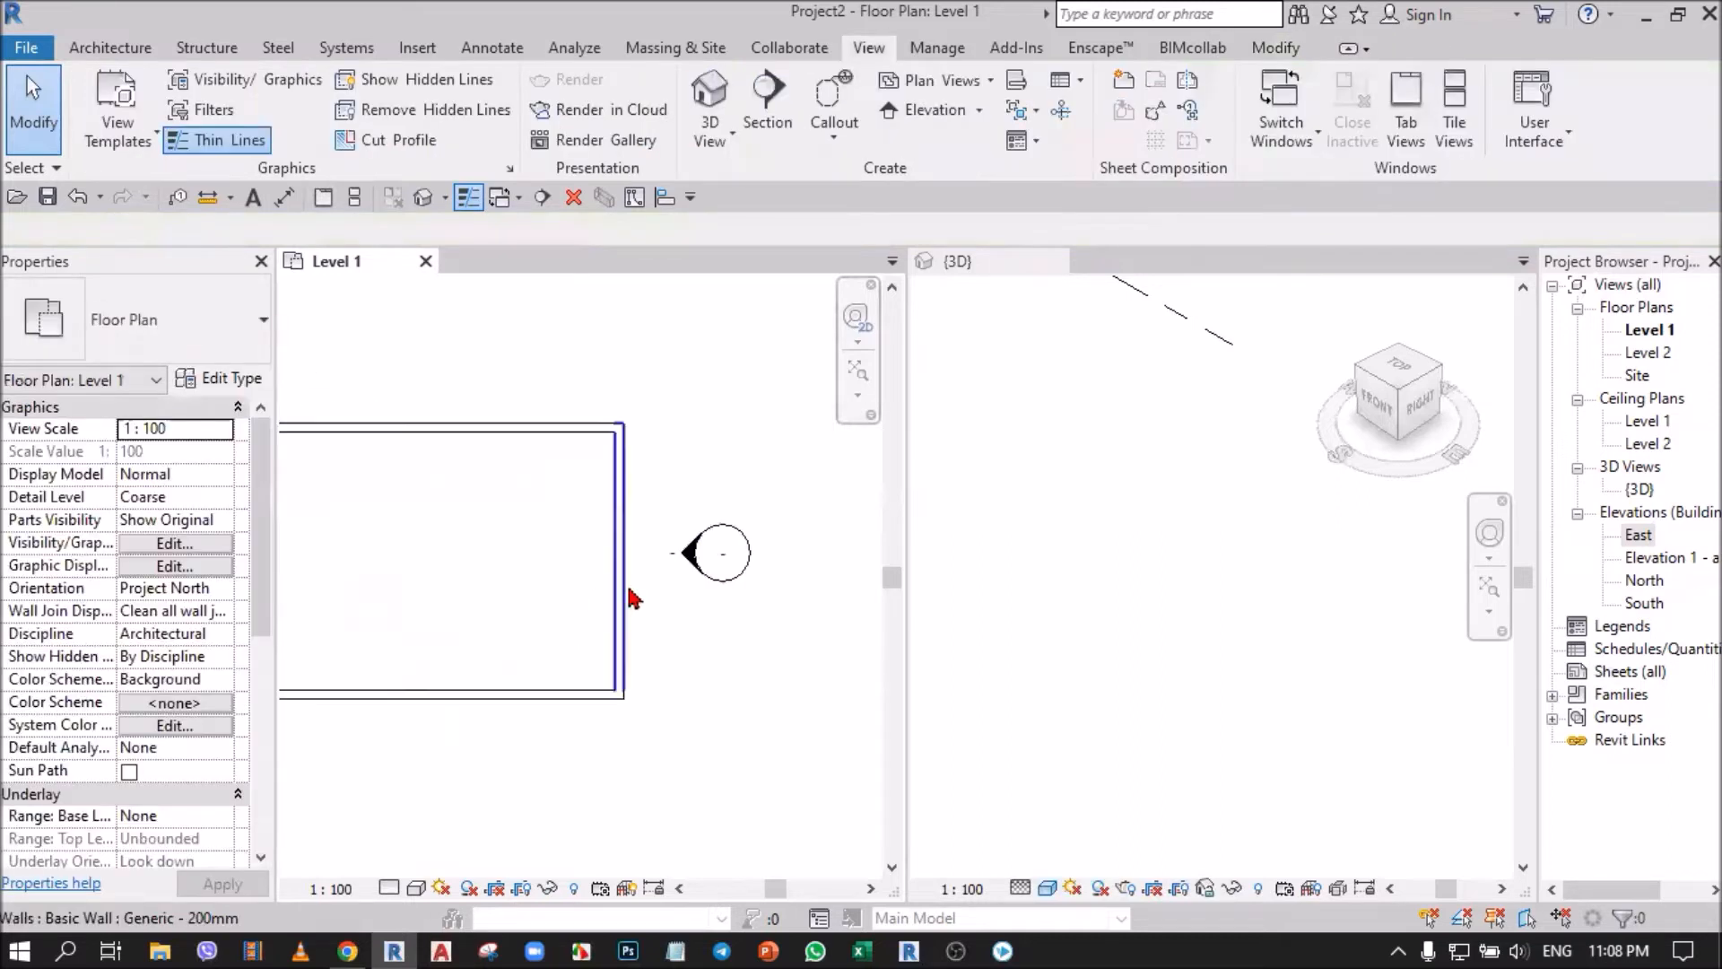
pyautogui.click(679, 561)
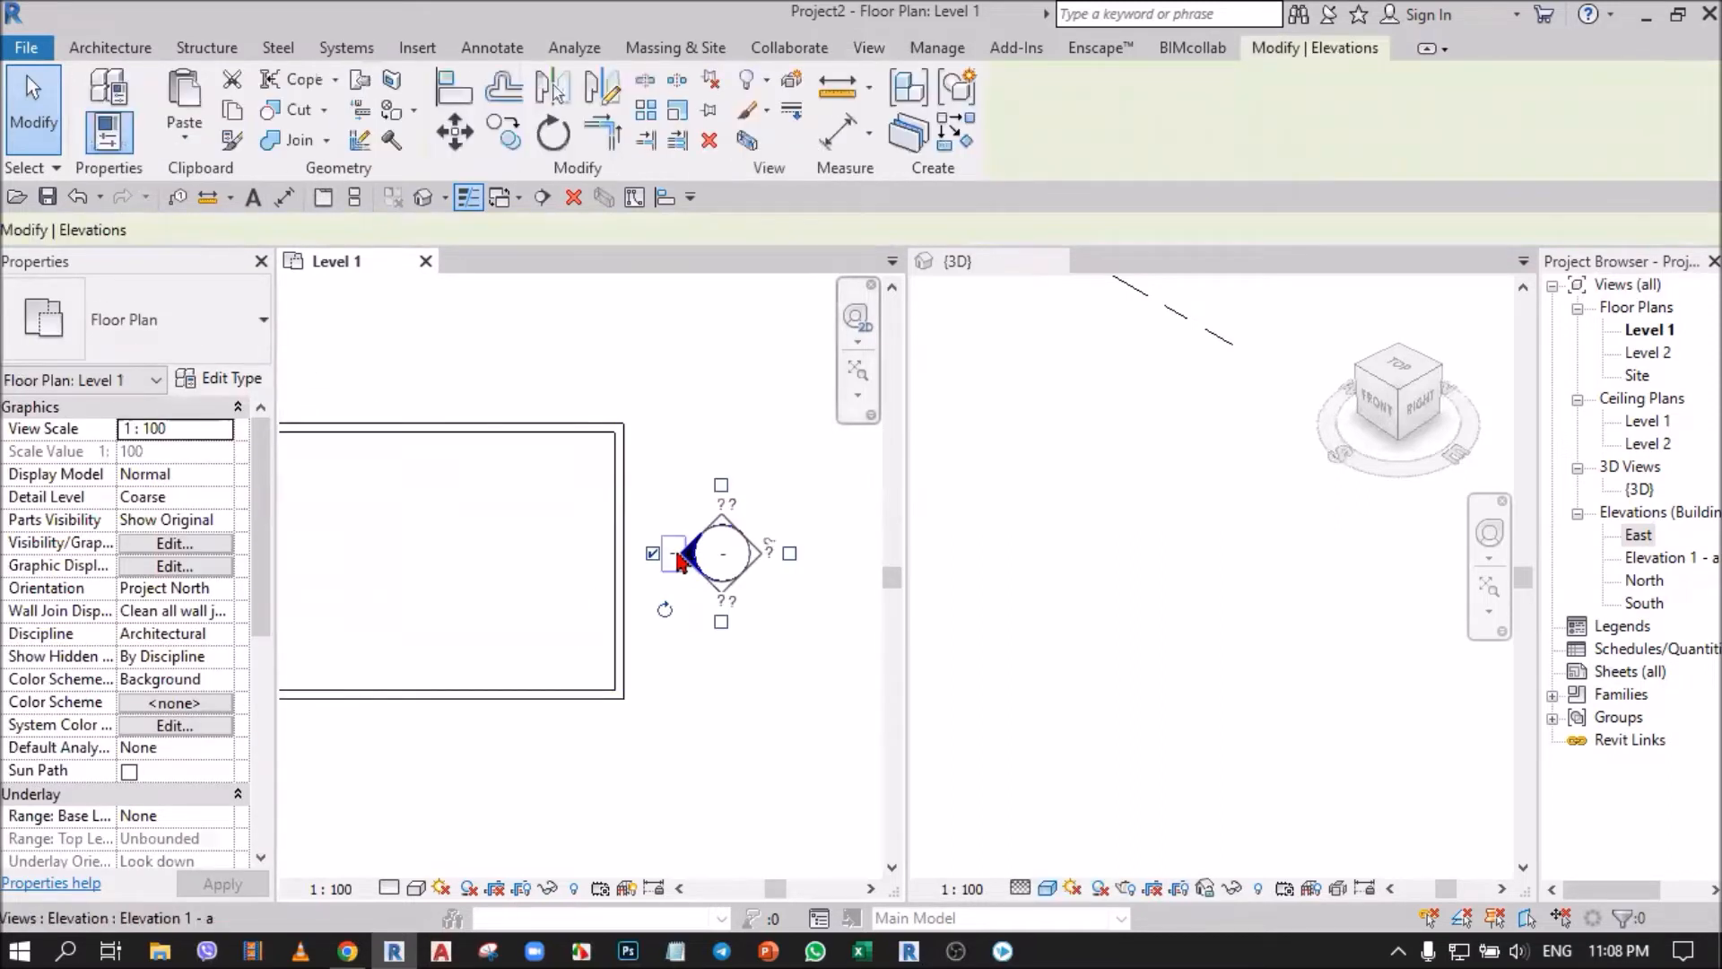
pyautogui.press('Delete')
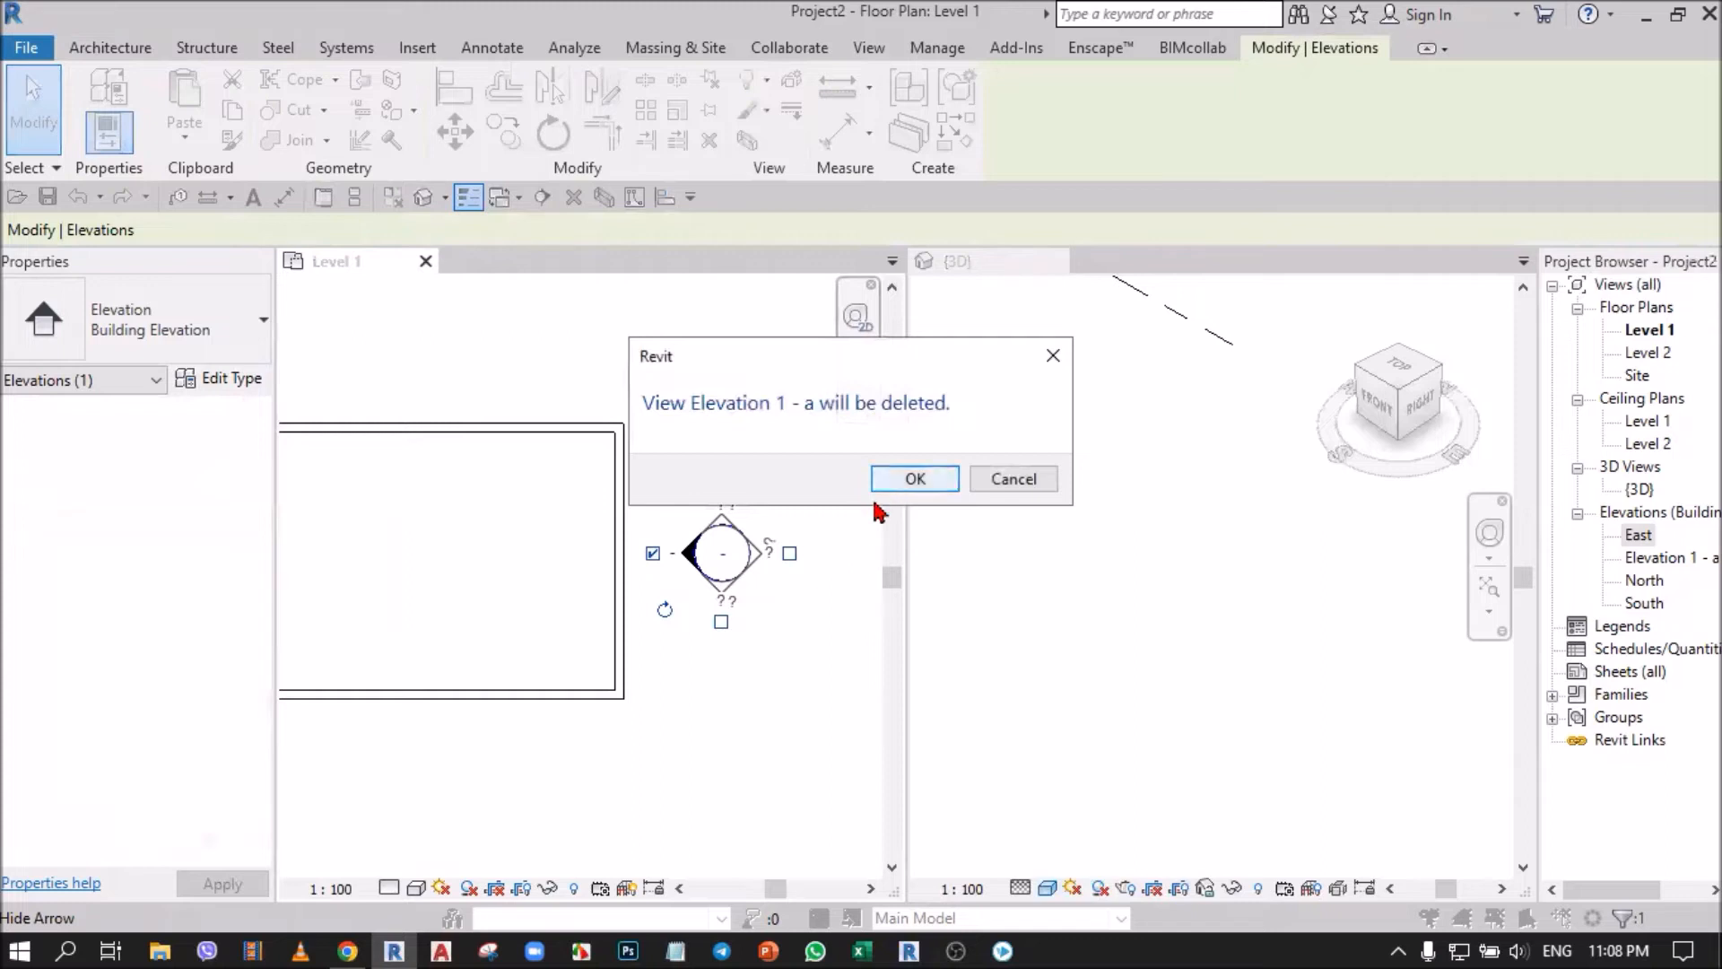
pyautogui.click(884, 484)
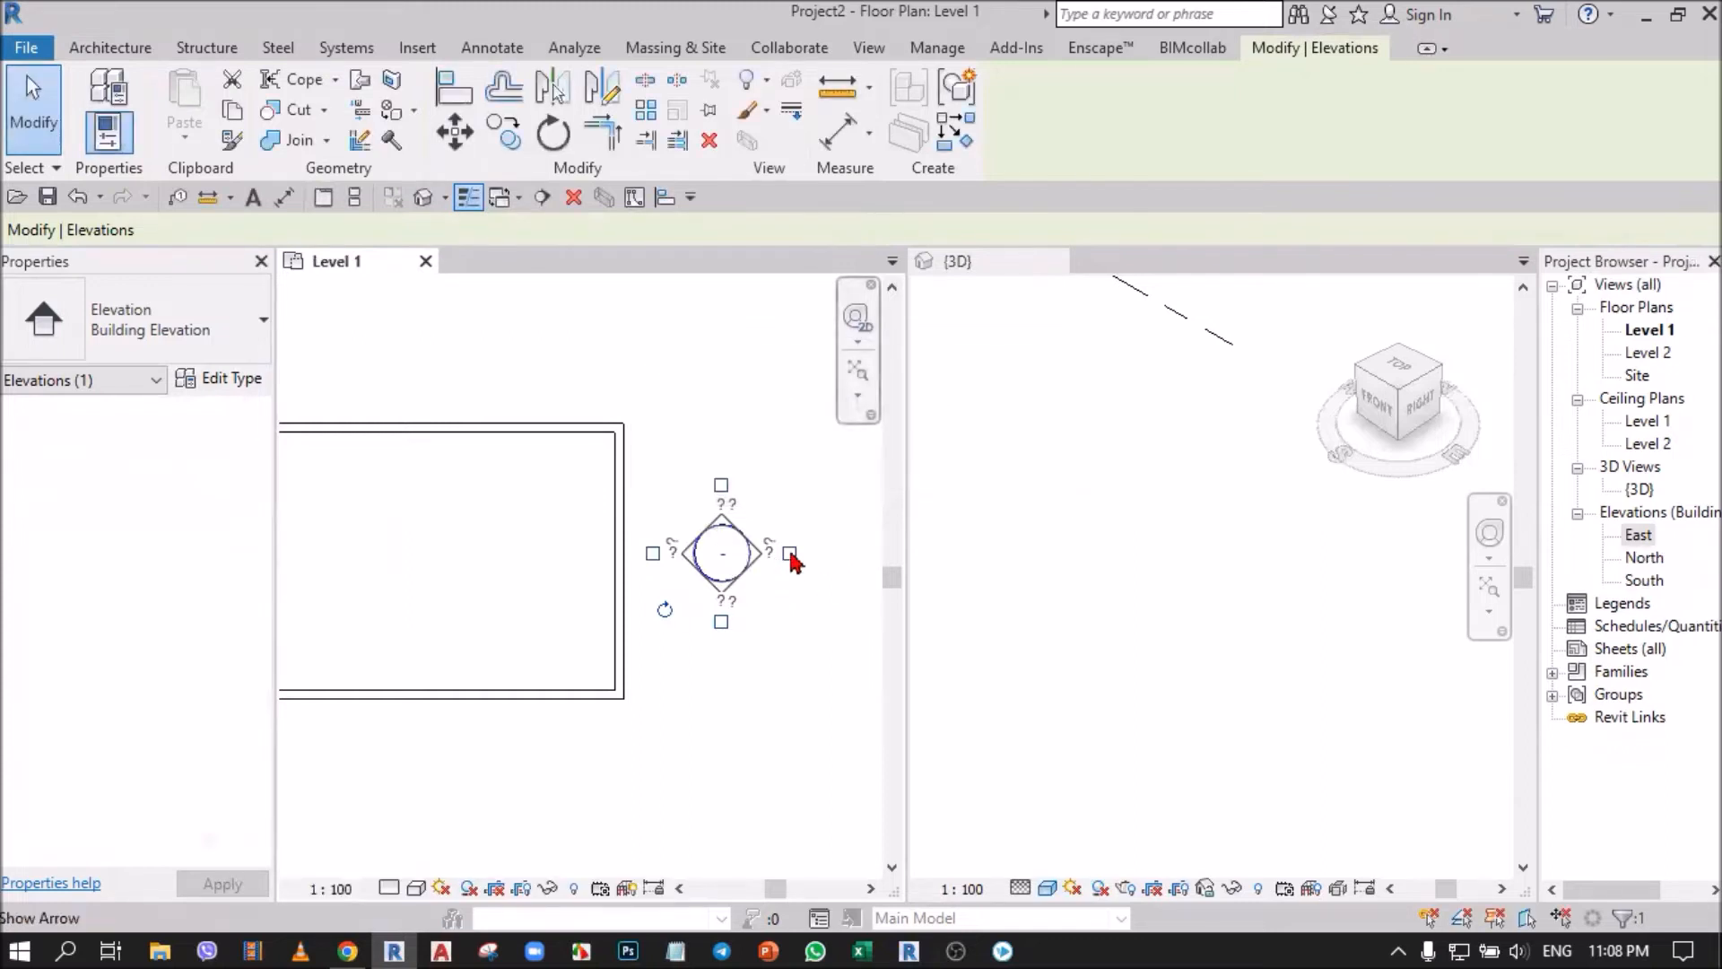
pyautogui.scroll(-4, 588, 594)
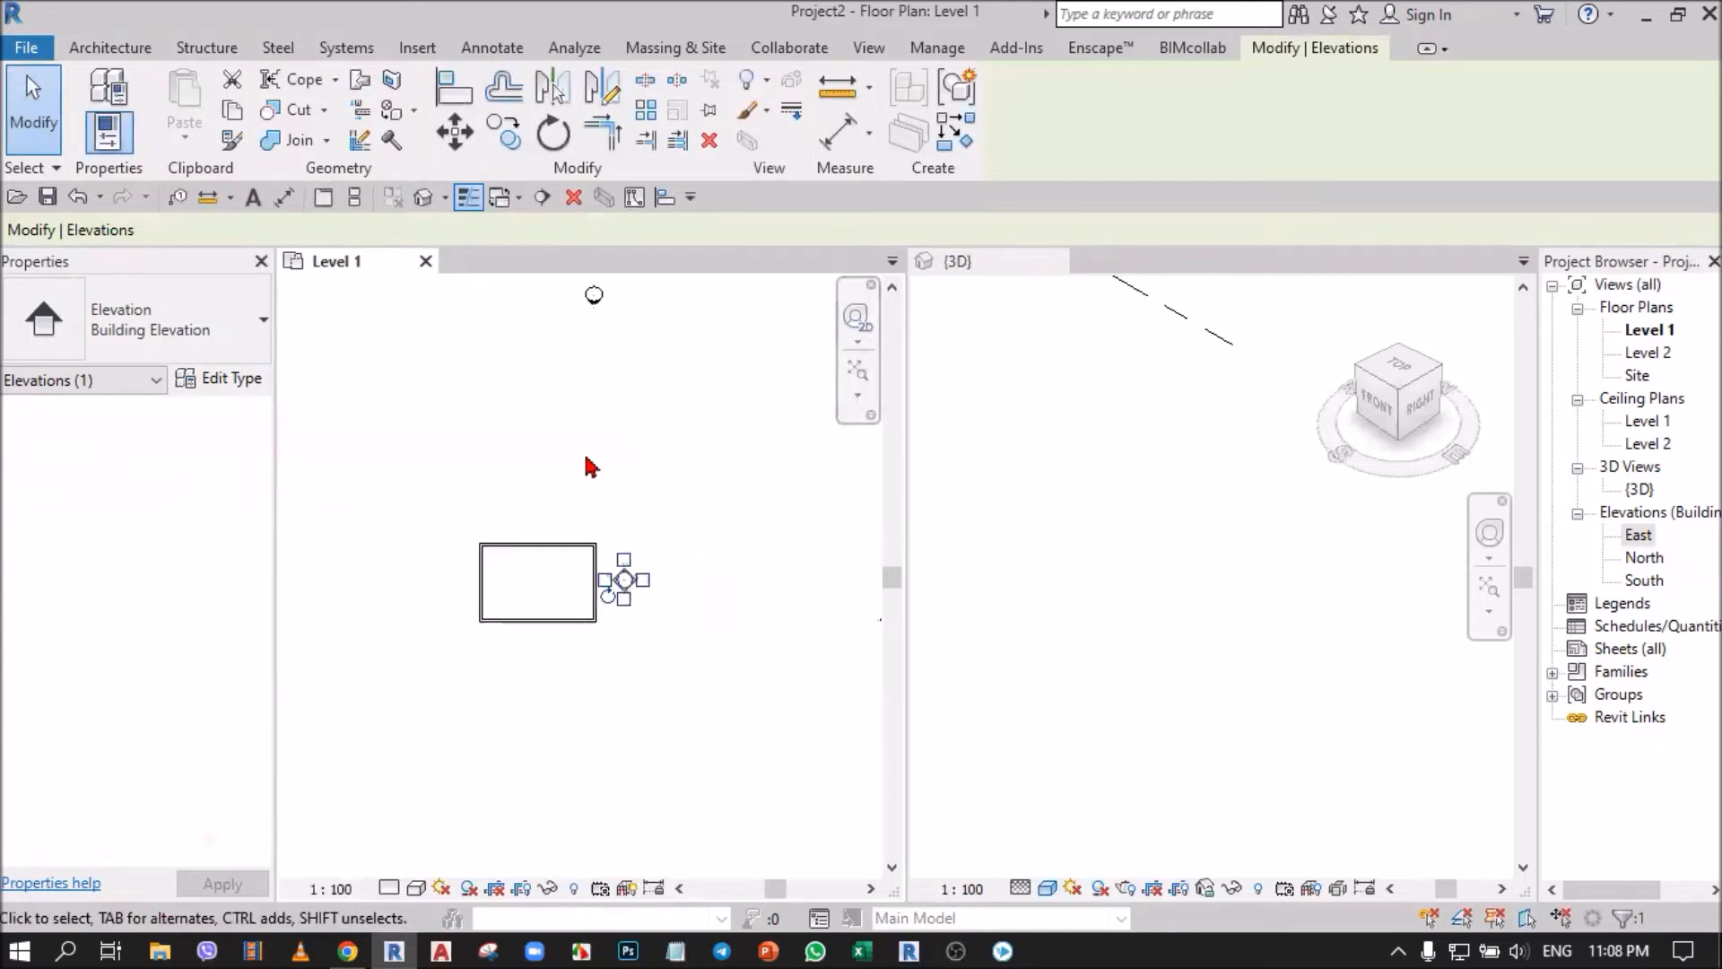
pyautogui.scroll(3, 628, 588)
pyautogui.click(667, 630)
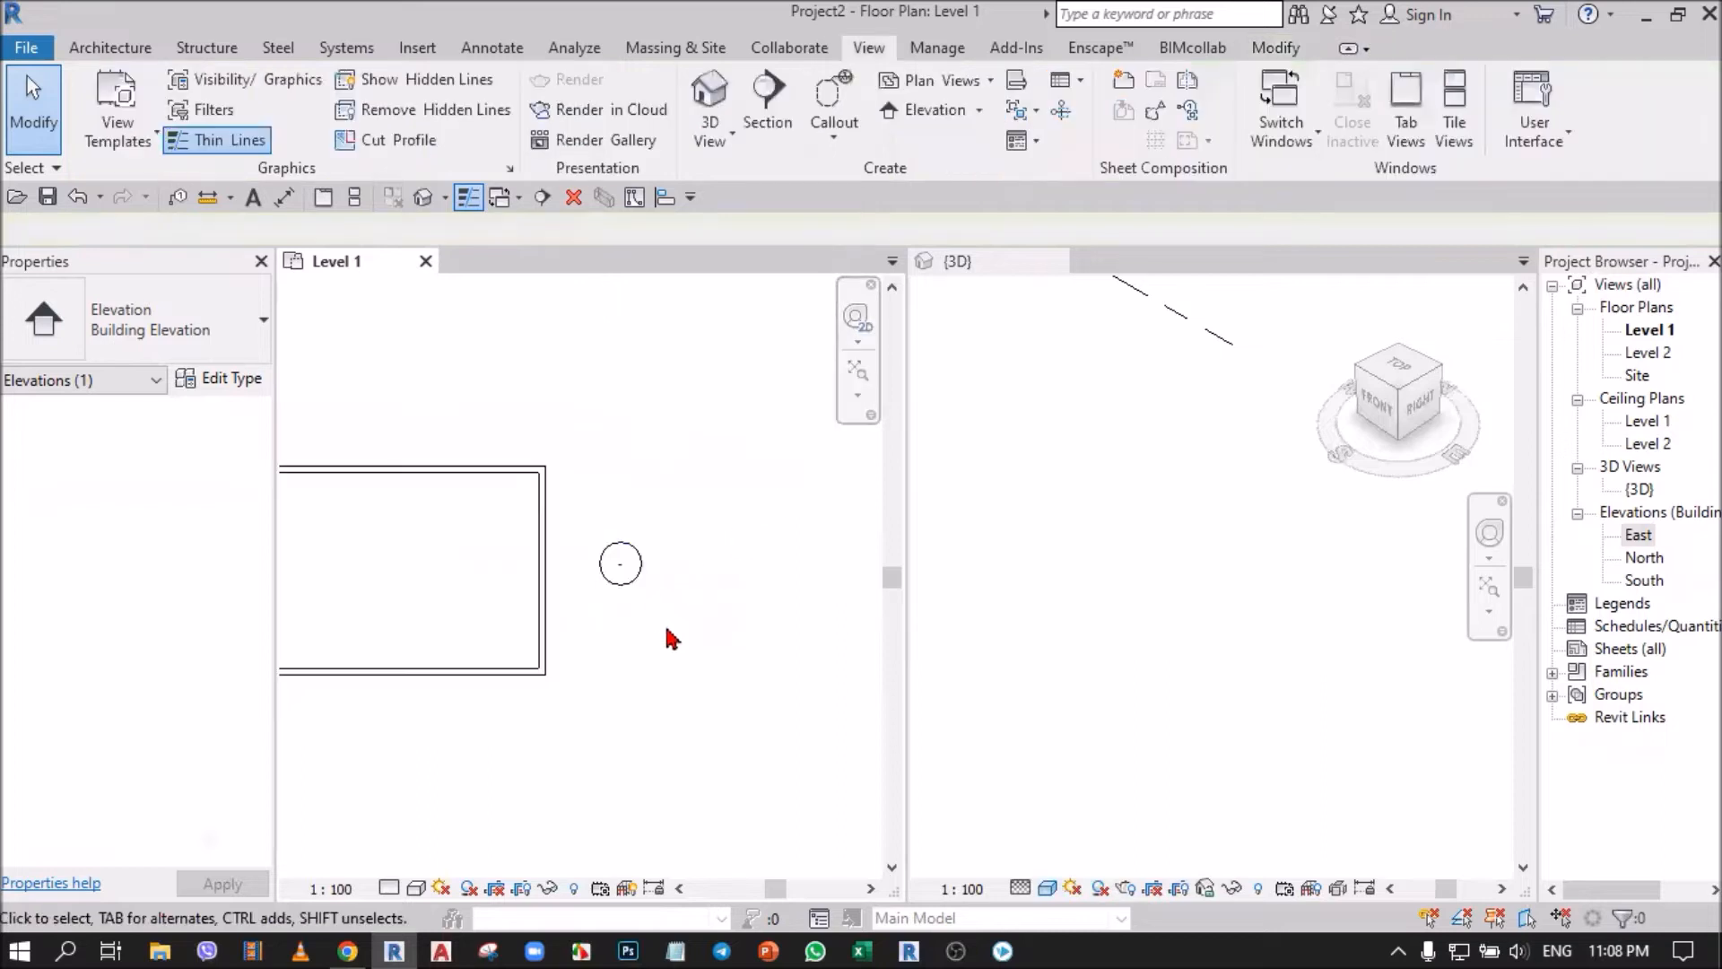
# Show the east marker's arrow facing away from the building to create an elevation in that direction.
pyautogui.click(640, 582)
pyautogui.scroll(3, 692, 564)
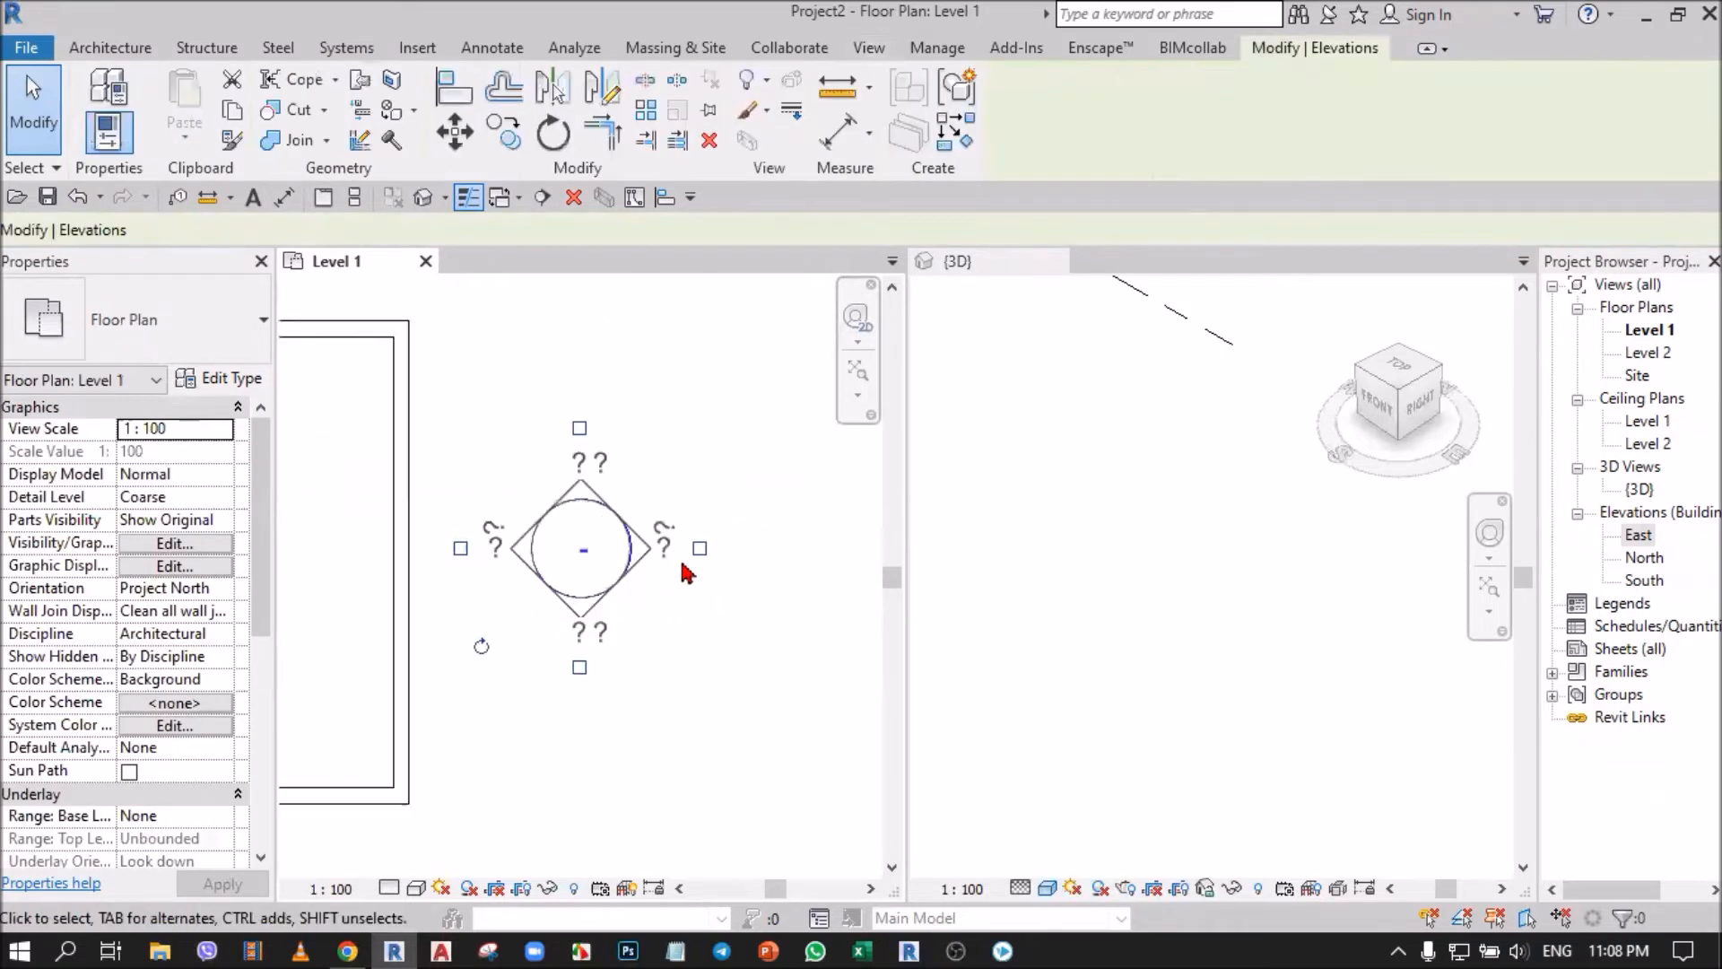
pyautogui.click(699, 550)
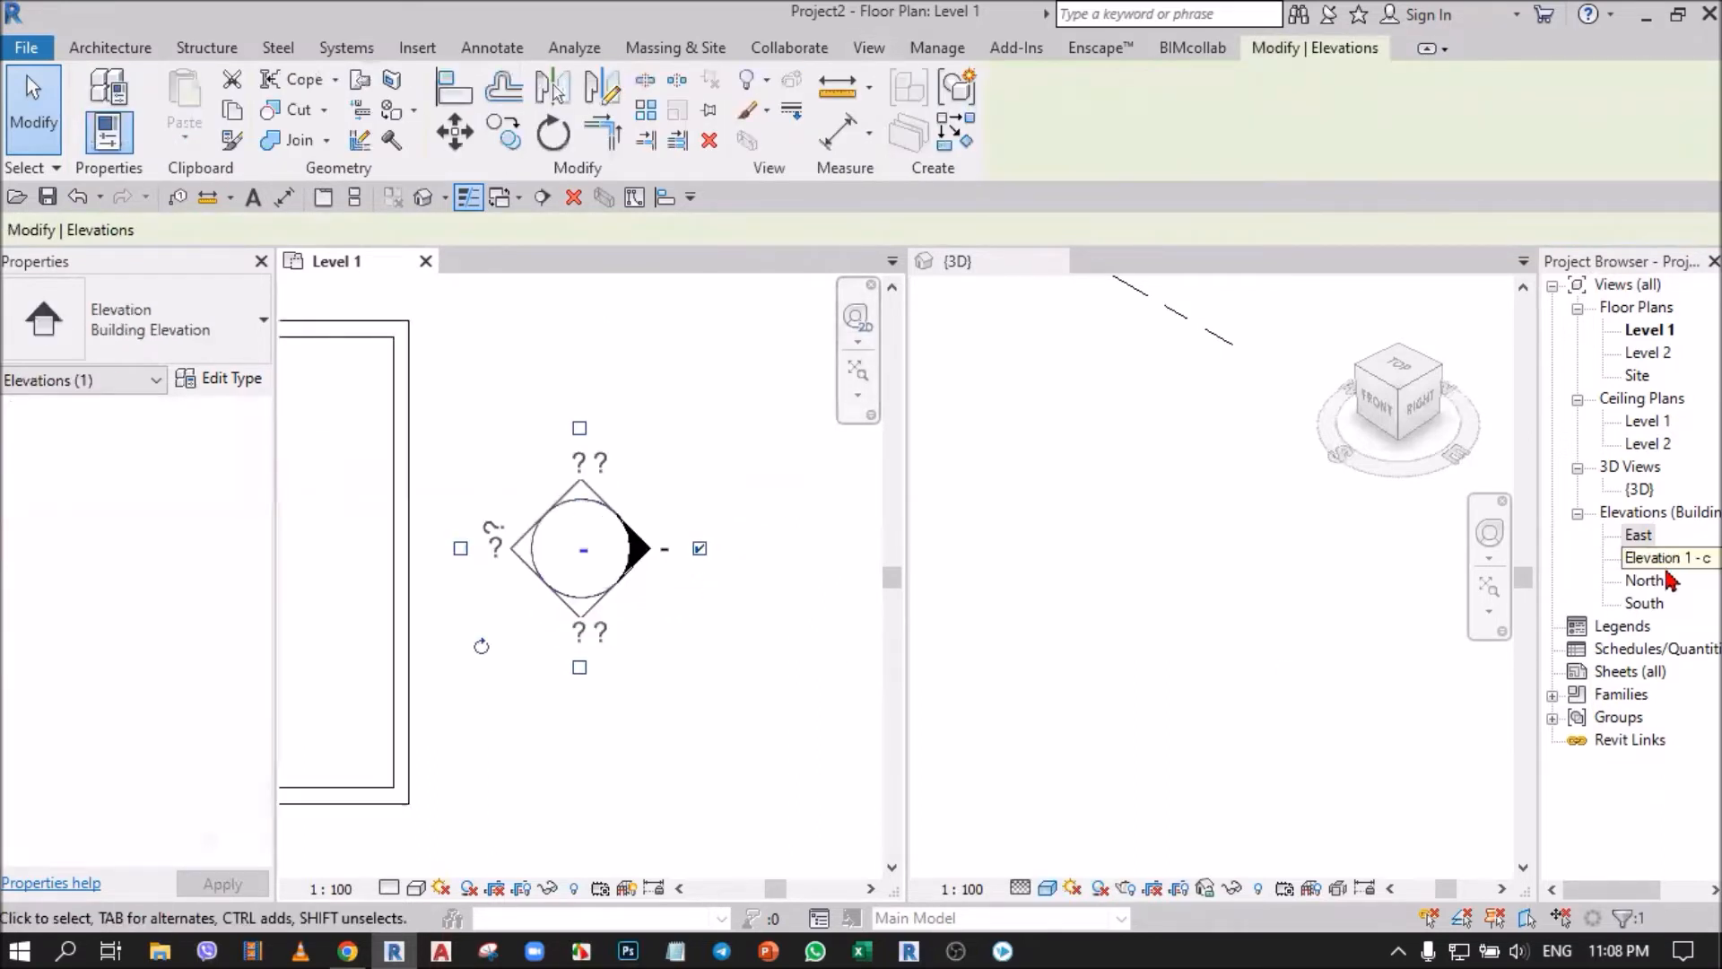
pyautogui.press('ctrl')
pyautogui.press('ctrl')
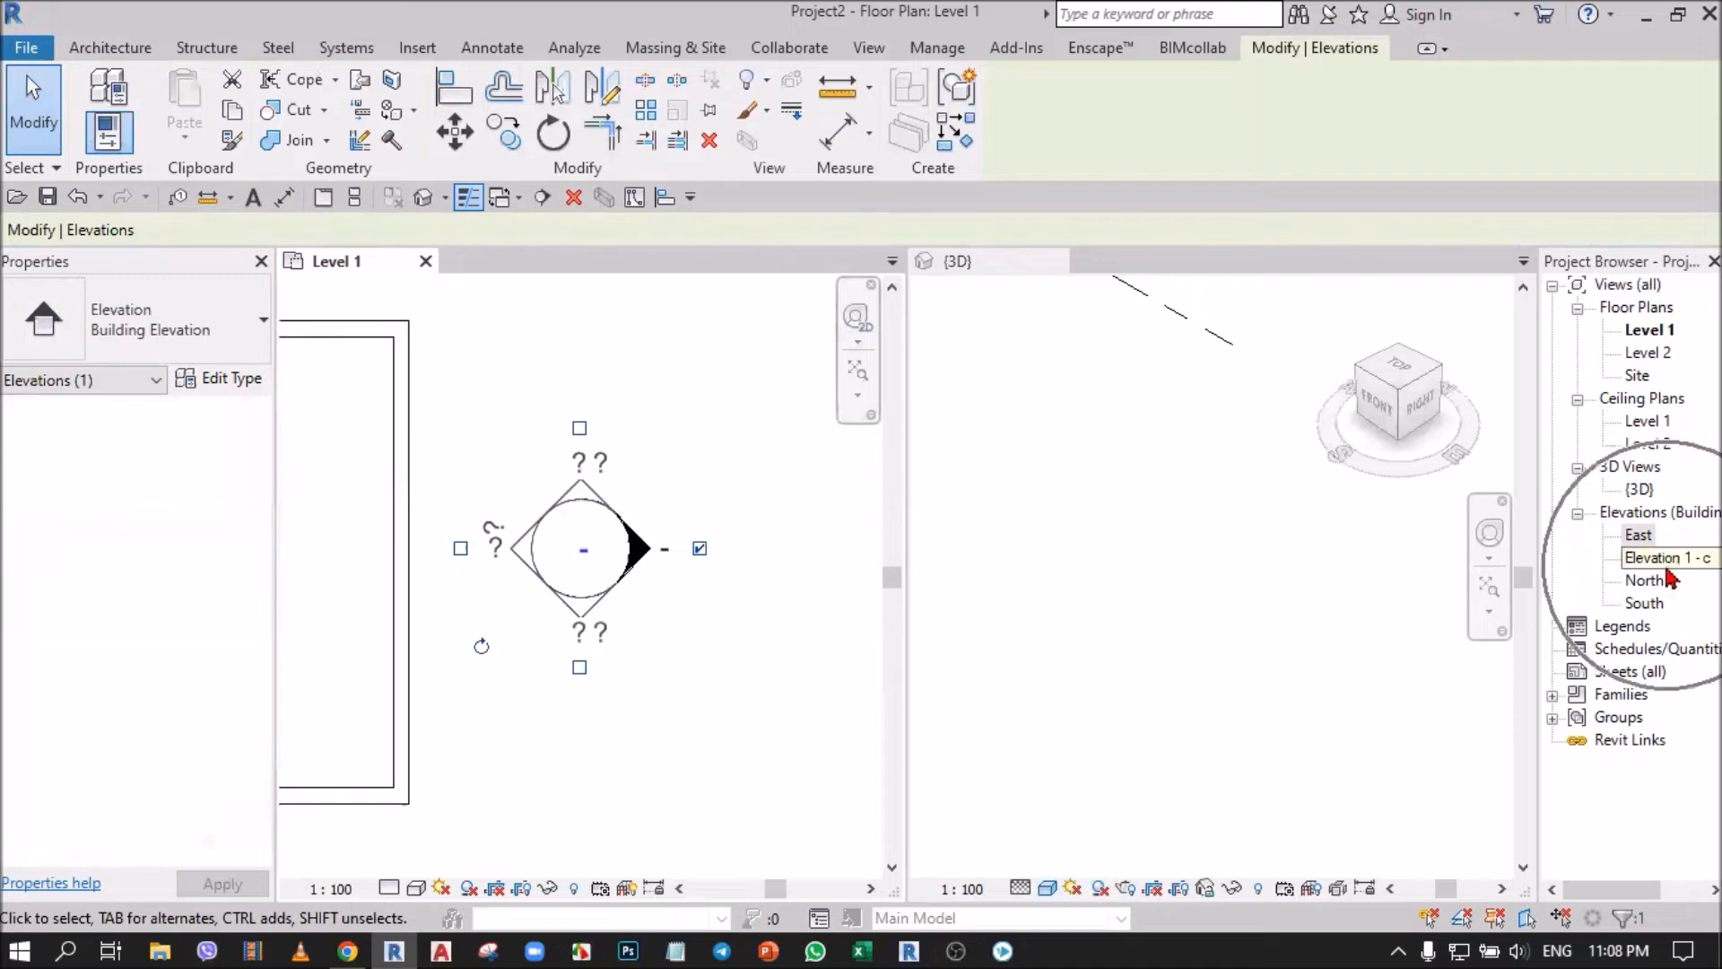
pyautogui.click(715, 452)
pyautogui.click(718, 460)
pyautogui.scroll(-4, 744, 503)
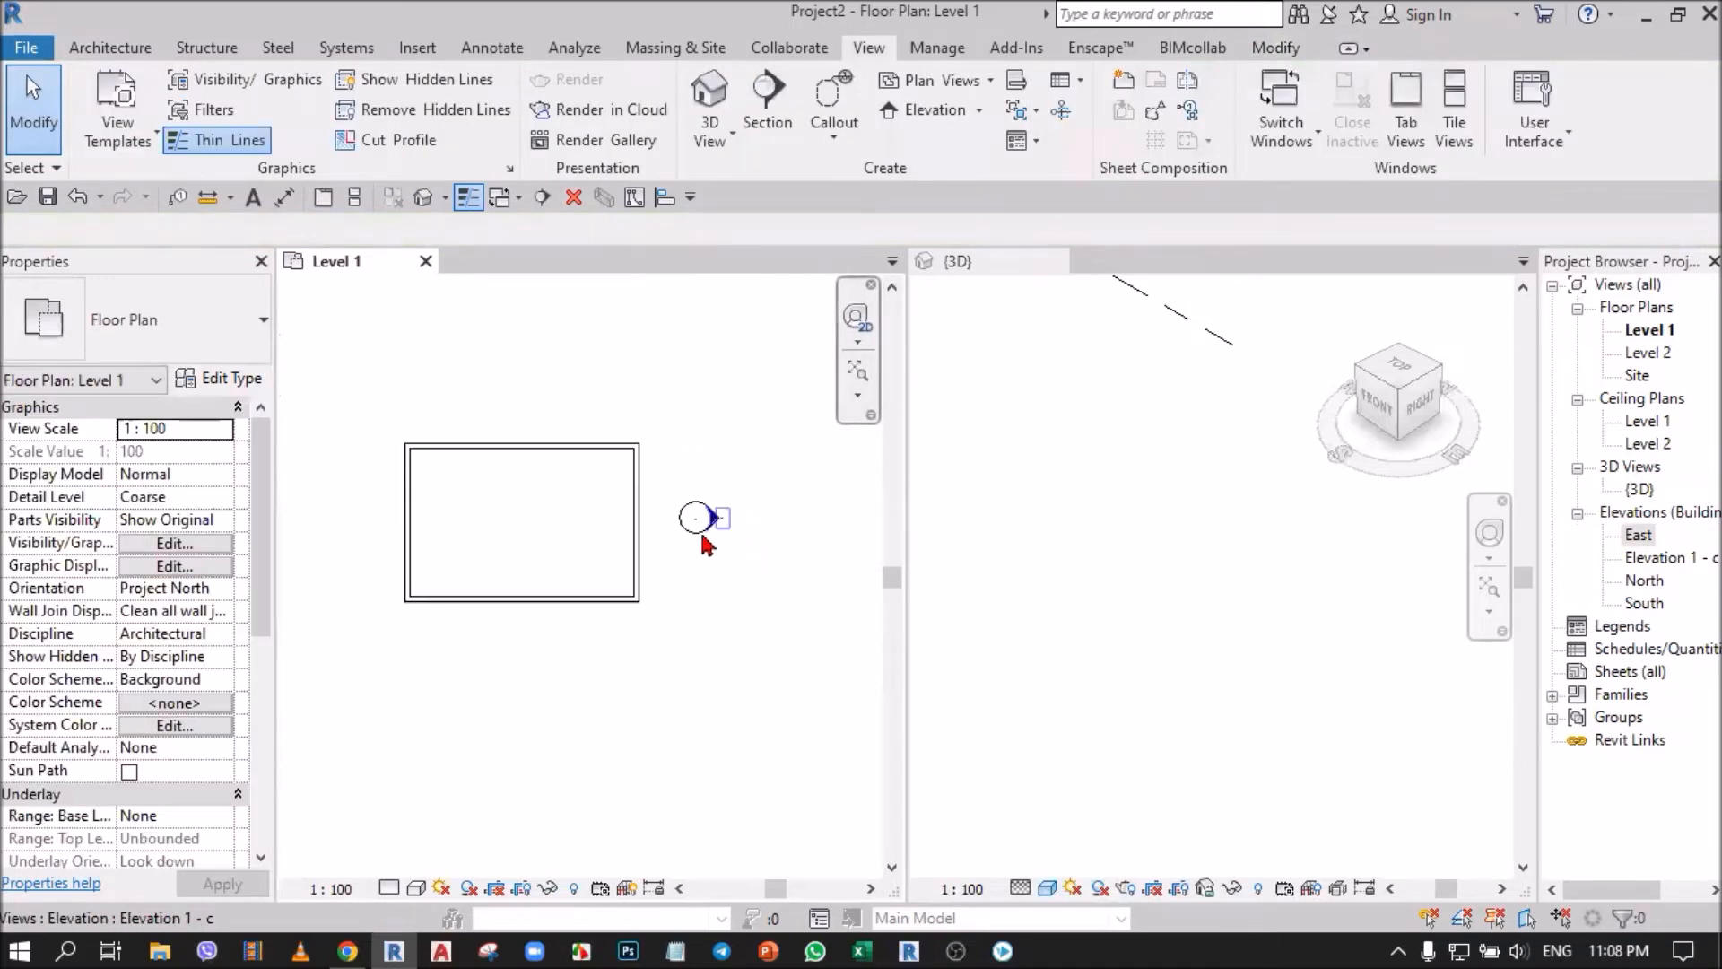
# Show the extent and direction of the outward-facing view from its arrow, and clear the selection.
pyautogui.click(716, 520)
pyautogui.scroll(-2, 725, 544)
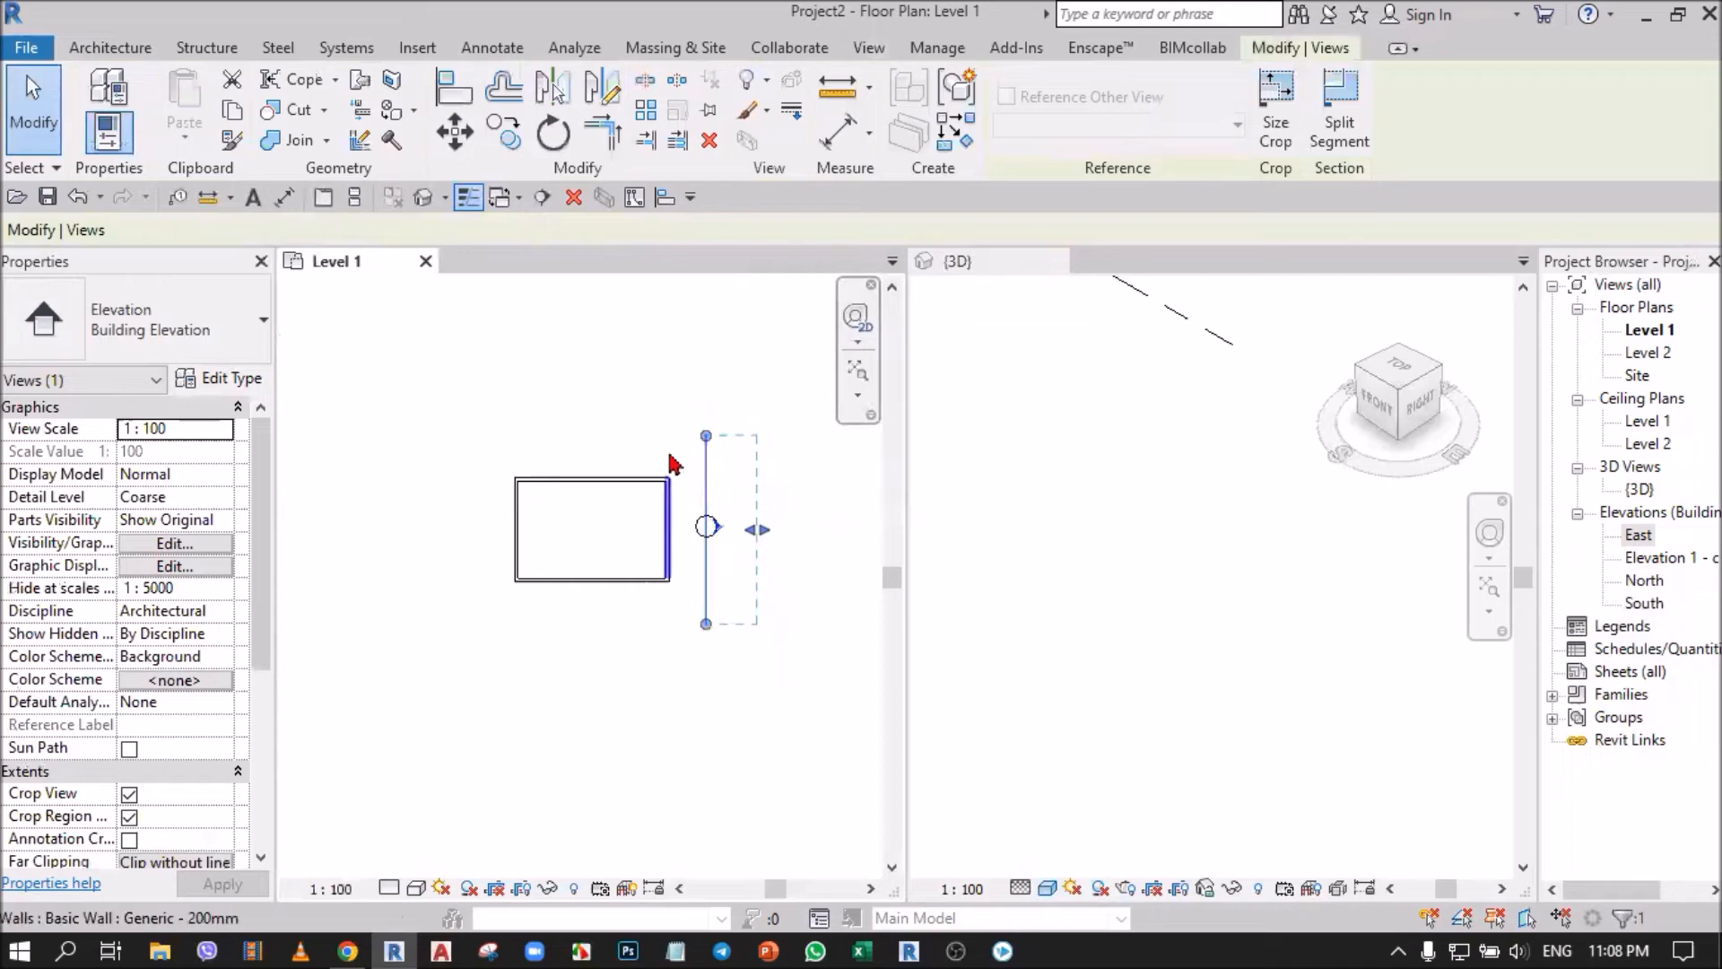
pyautogui.click(661, 415)
pyautogui.scroll(5, 715, 536)
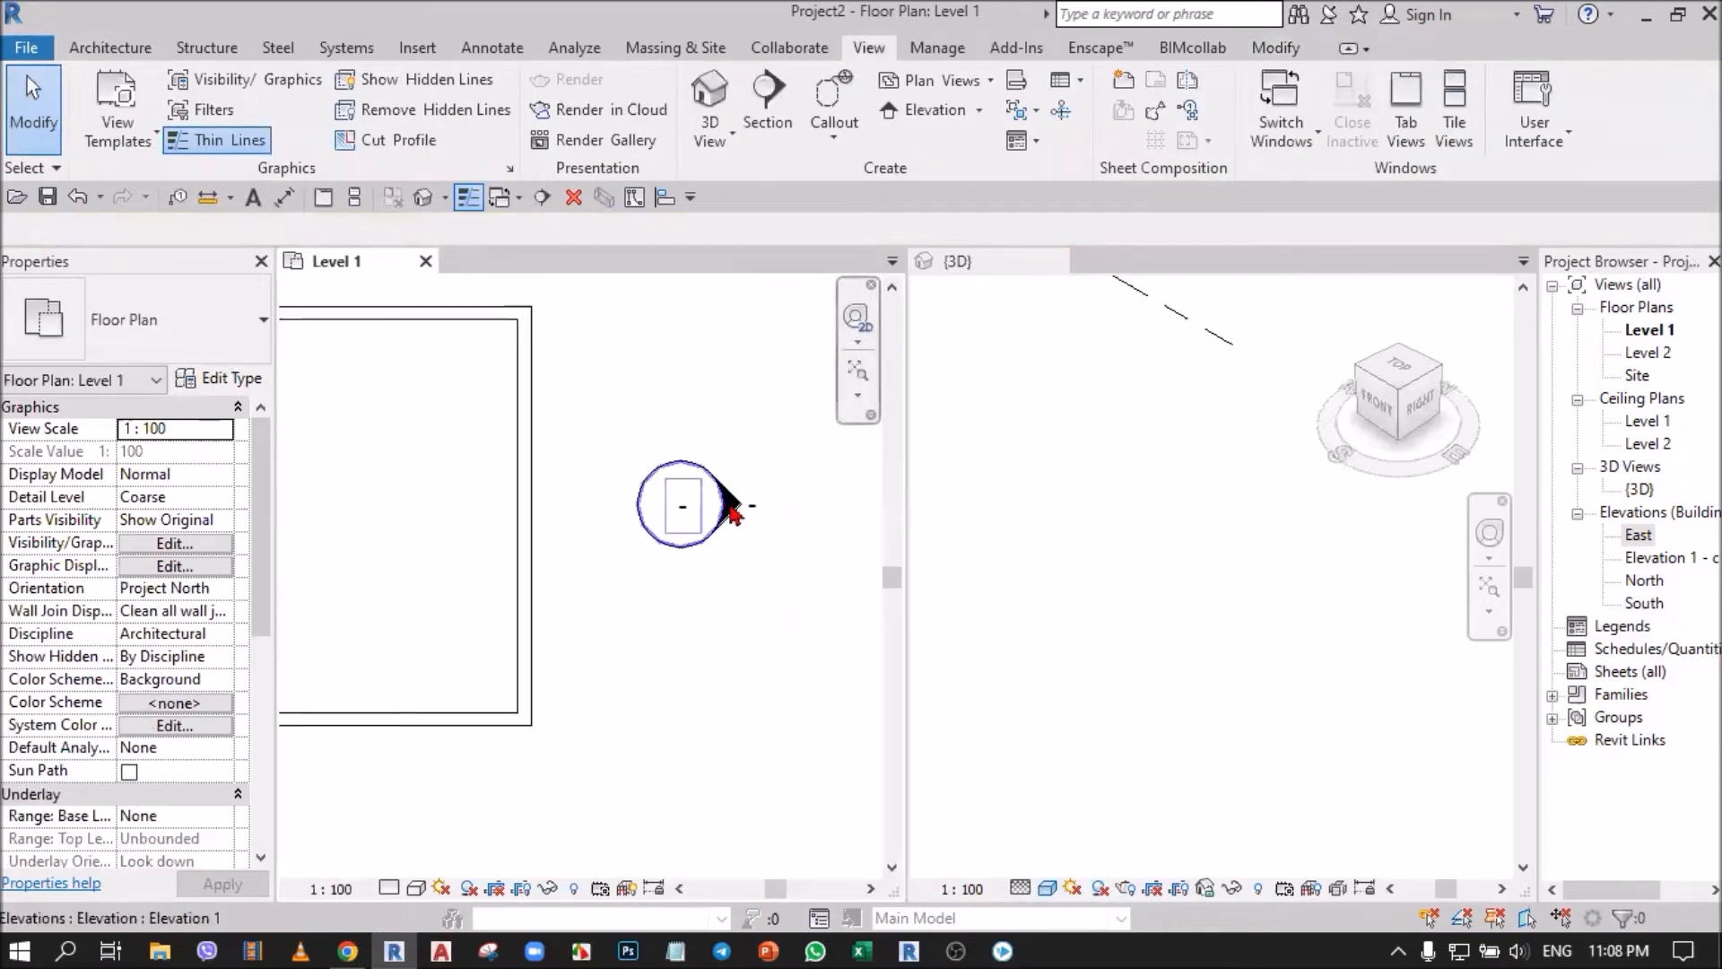
# Compare selecting the east marker's circle and its arrow separately with selecting both parts together.
pyautogui.scroll(-3, 716, 516)
pyautogui.moveTo(637, 414); pyautogui.dragTo(687, 520)
pyautogui.scroll(2, 692, 434)
pyautogui.click(692, 547)
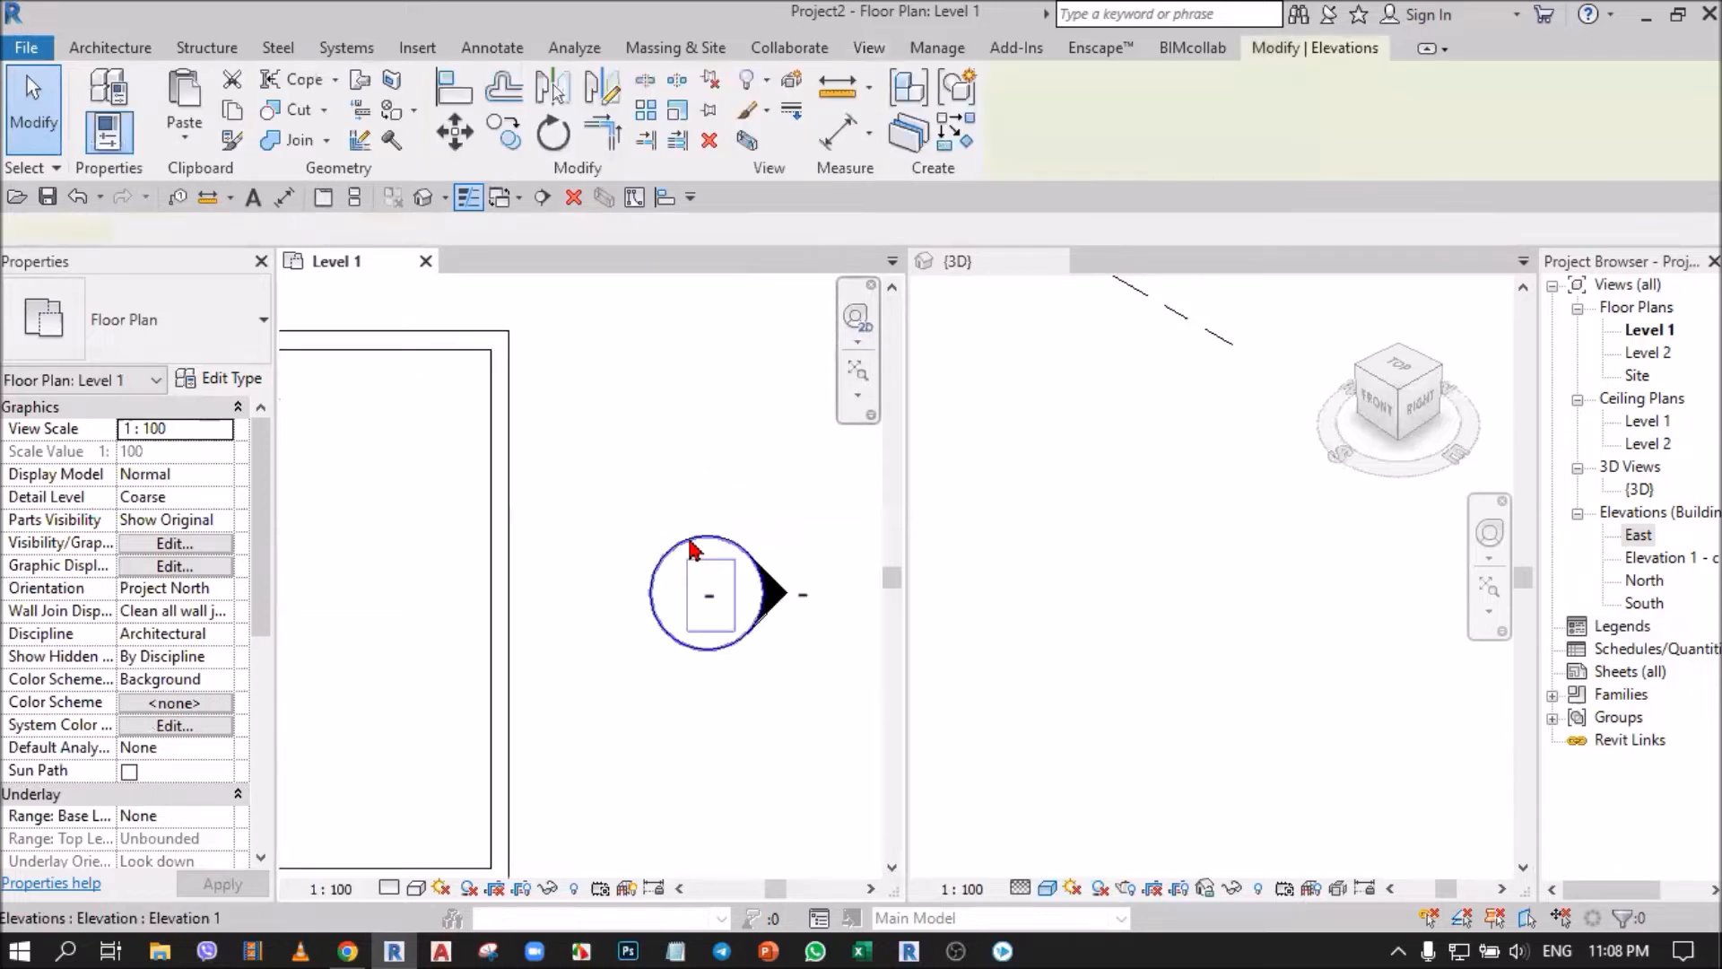
pyautogui.scroll(3, 796, 668)
pyautogui.click(797, 532)
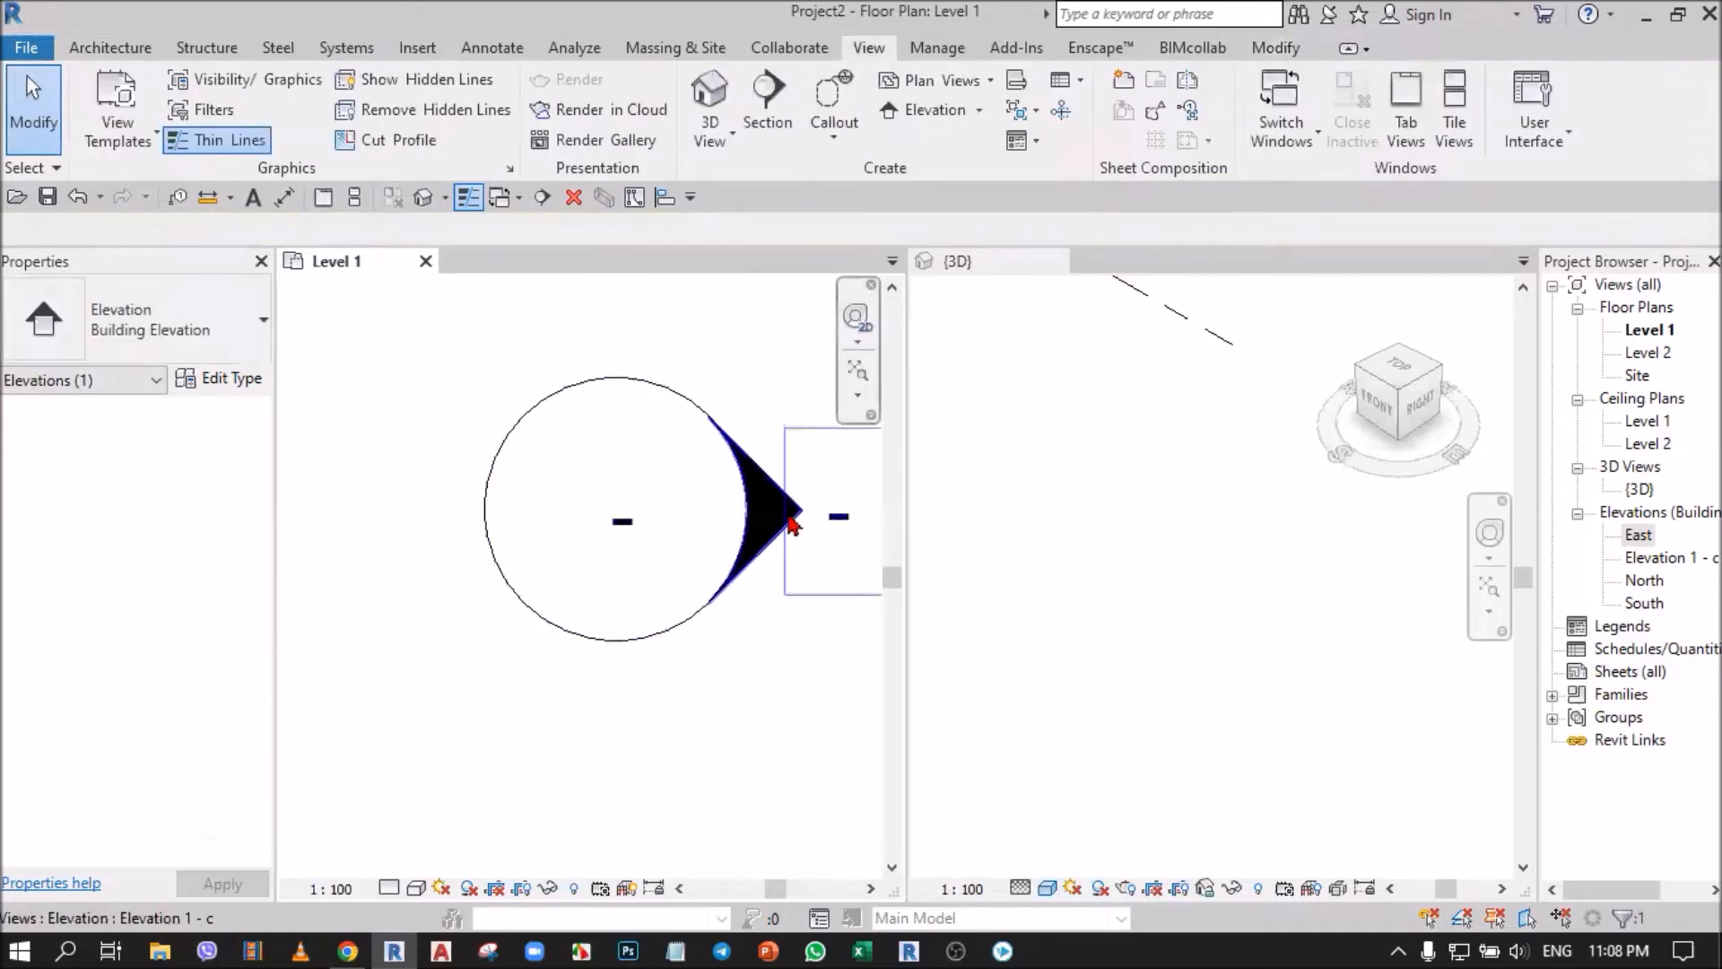
pyautogui.scroll(-5, 646, 584)
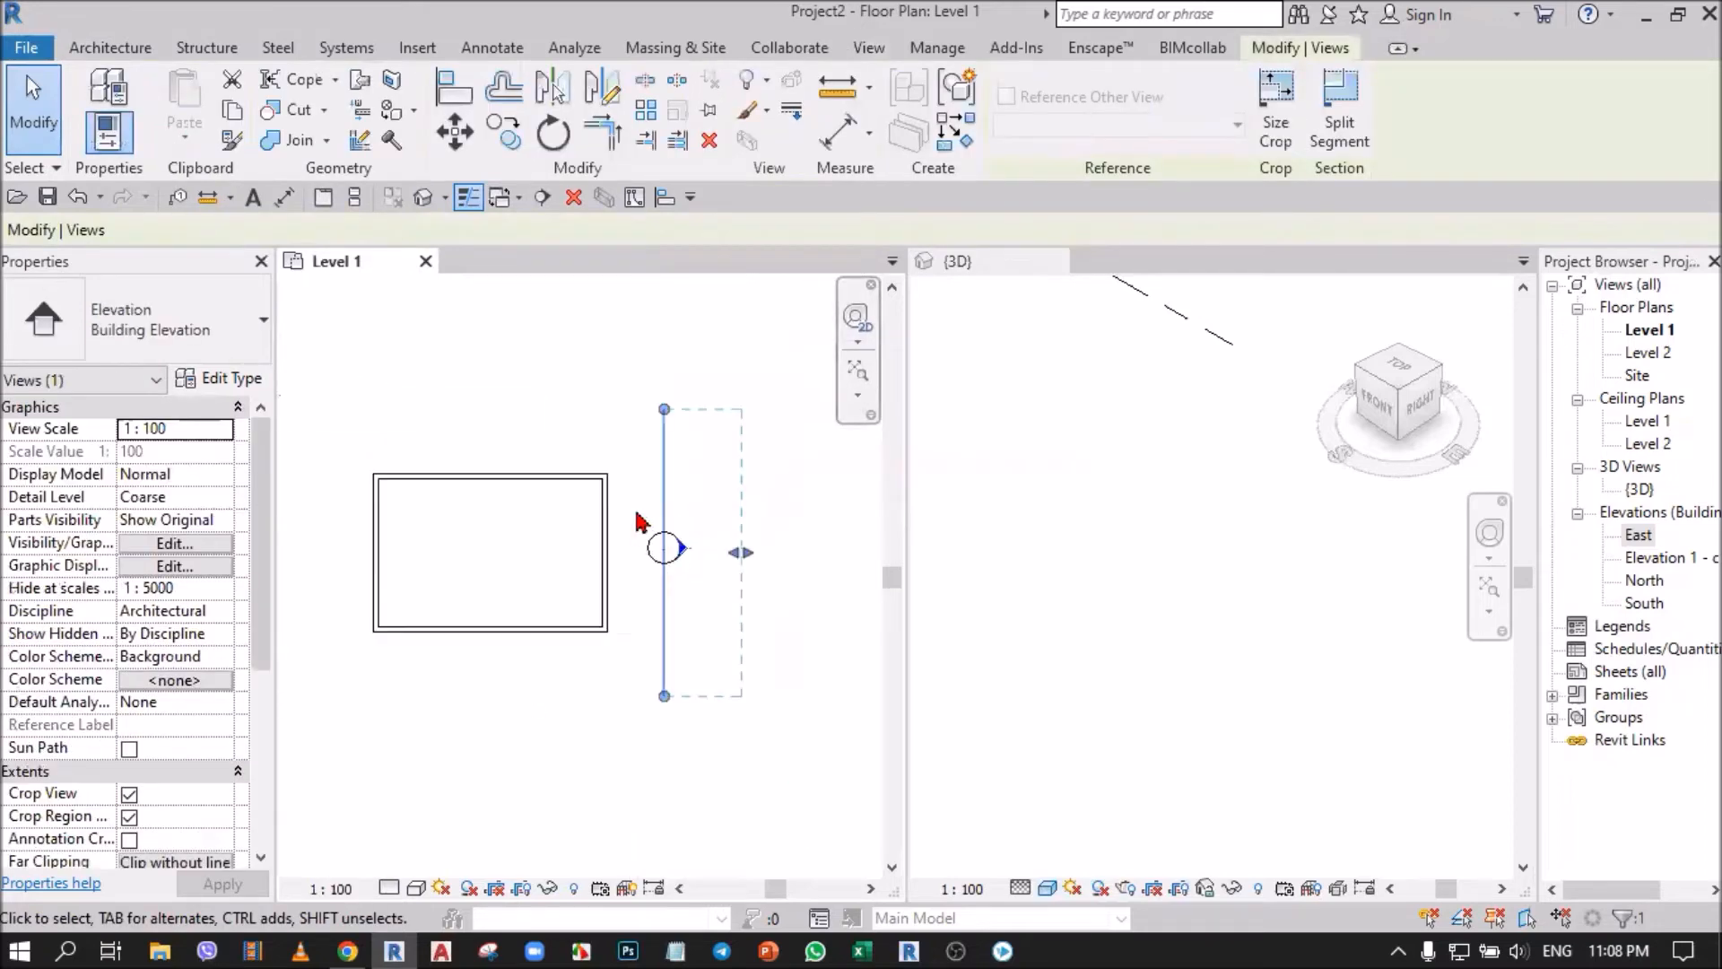
pyautogui.moveTo(617, 411); pyautogui.dragTo(742, 666)
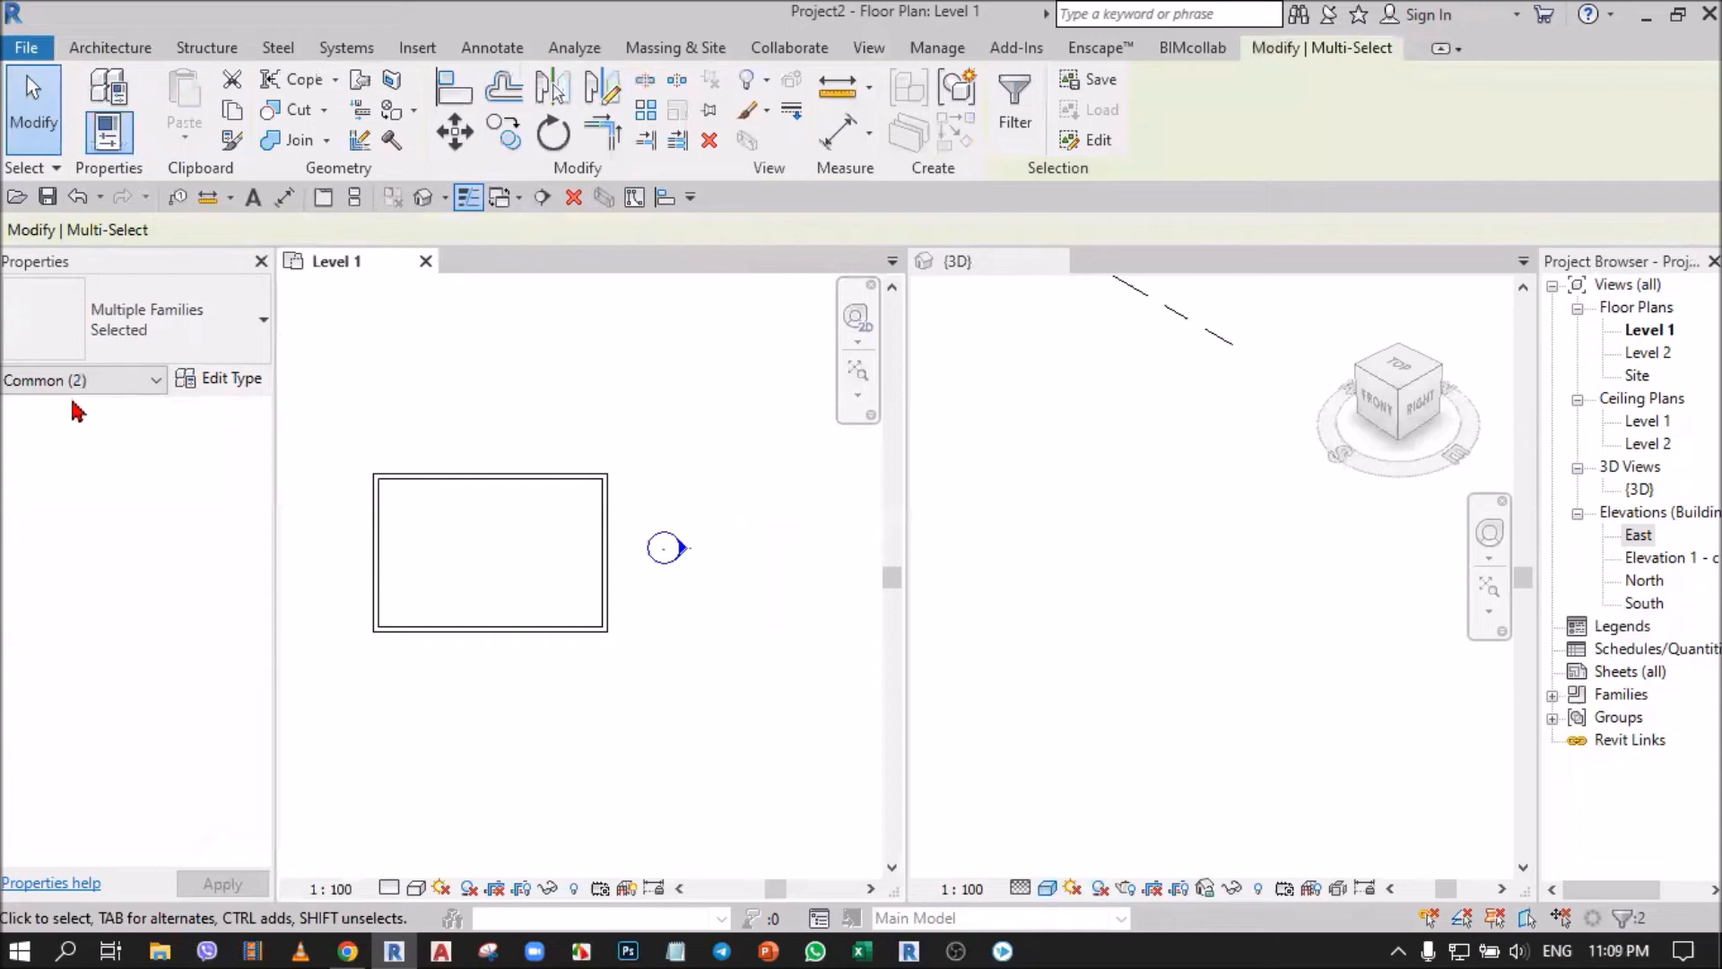
# Move the outward-facing elevation marker with its arrow about 27000 mm horizontally to the west side of the building, and clear the selection.
pyautogui.scroll(-2, 743, 585)
pyautogui.scroll(-1, 742, 592)
pyautogui.click(454, 131)
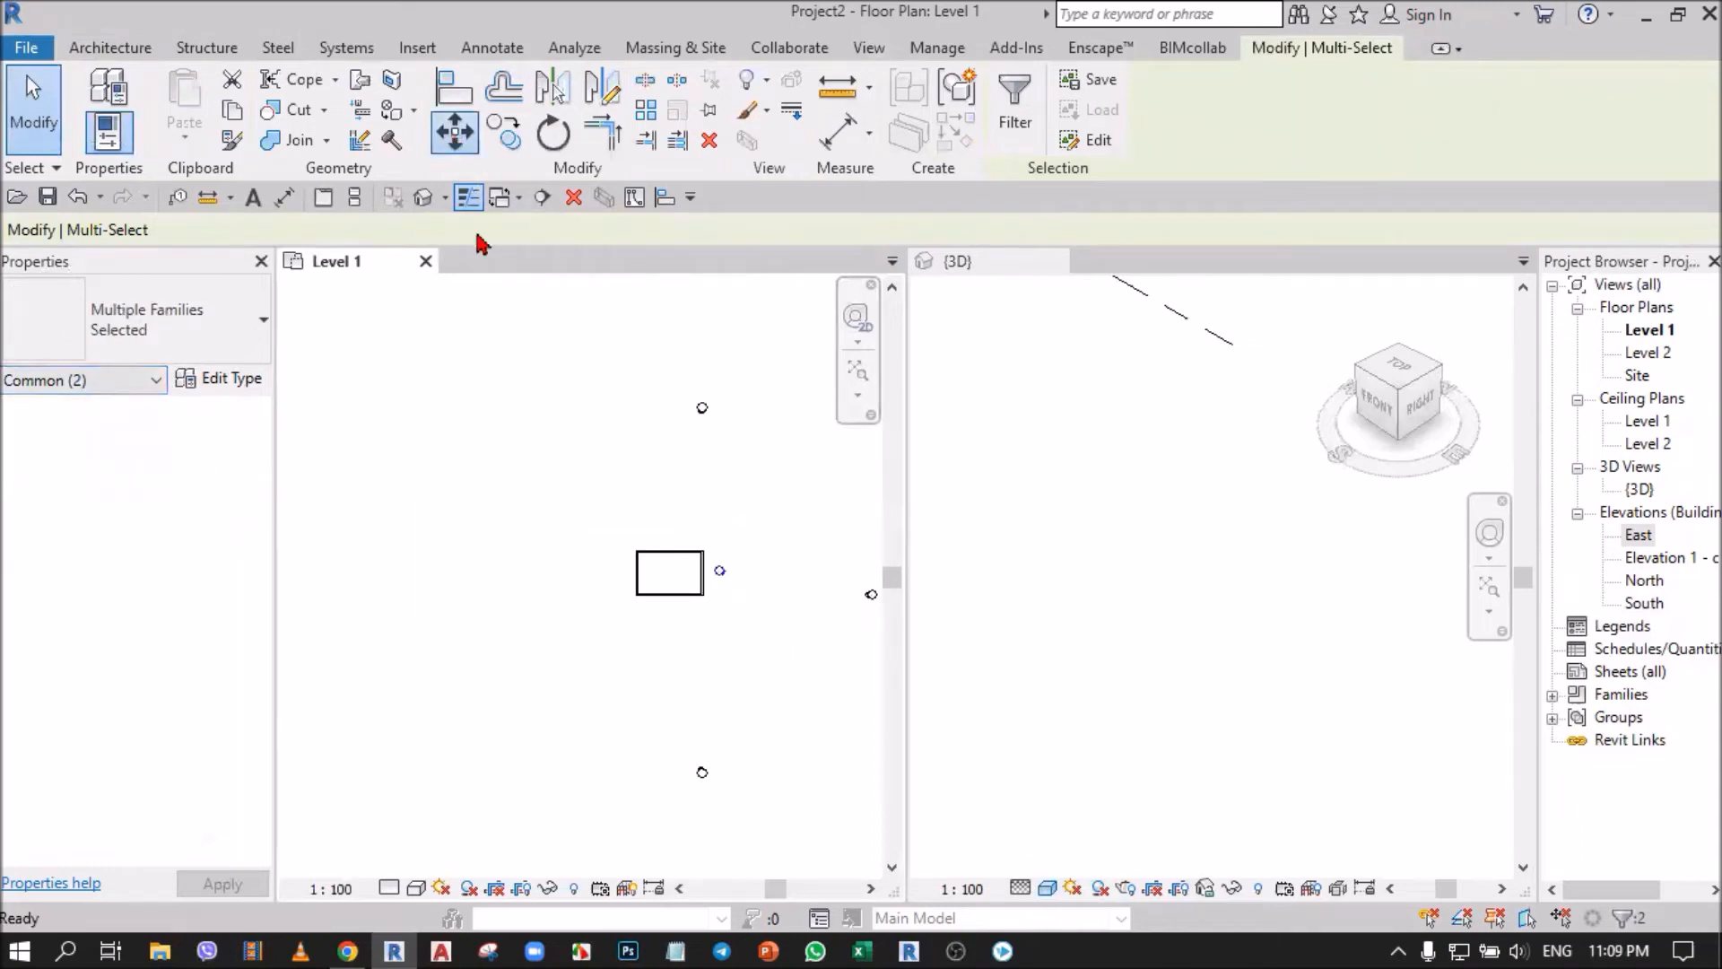
pyautogui.click(701, 507)
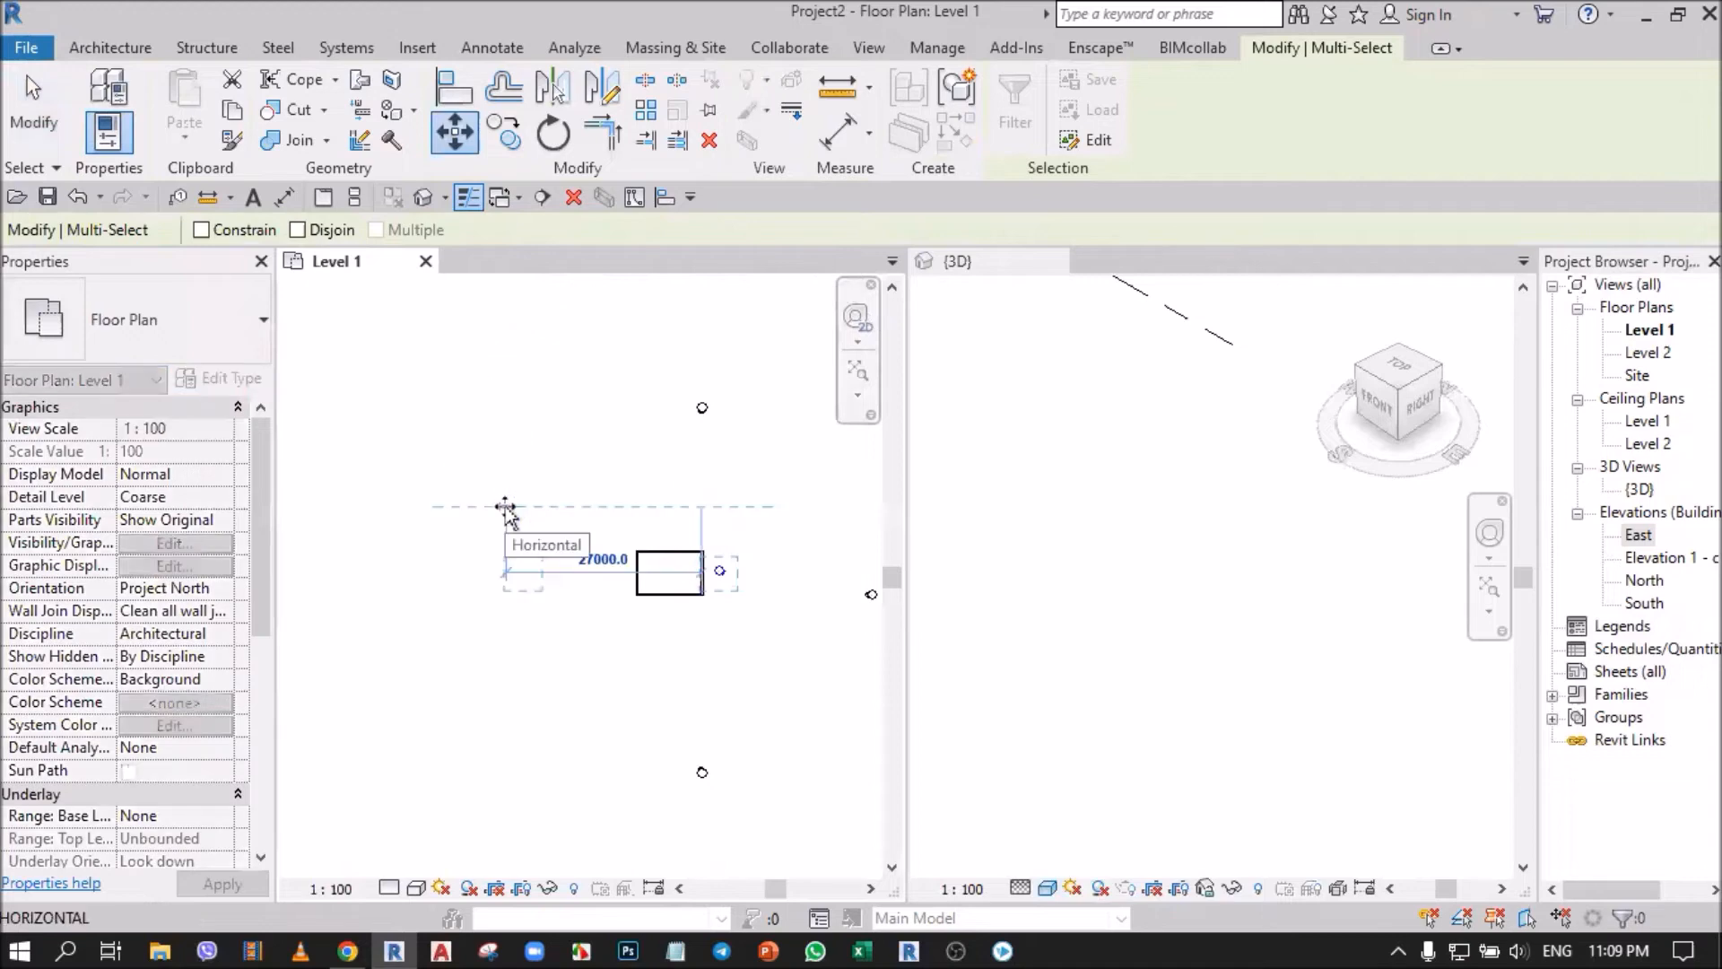
pyautogui.click(505, 509)
pyautogui.scroll(1, 807, 610)
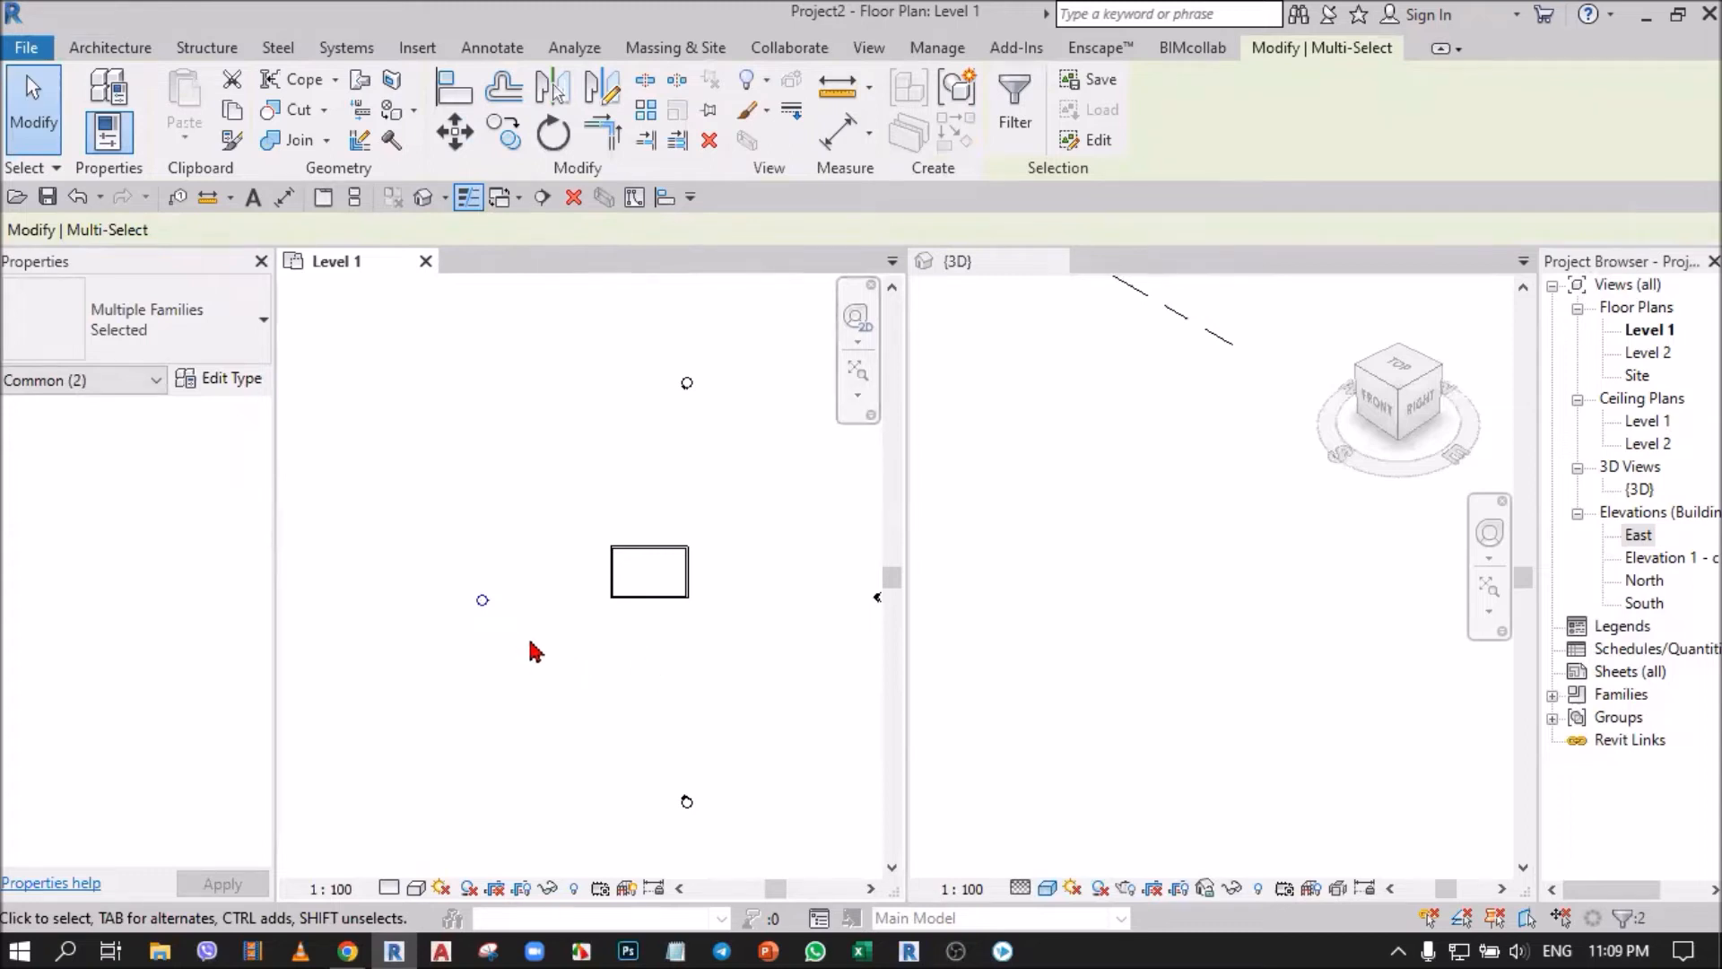
pyautogui.scroll(-2, 531, 642)
pyautogui.click(540, 667)
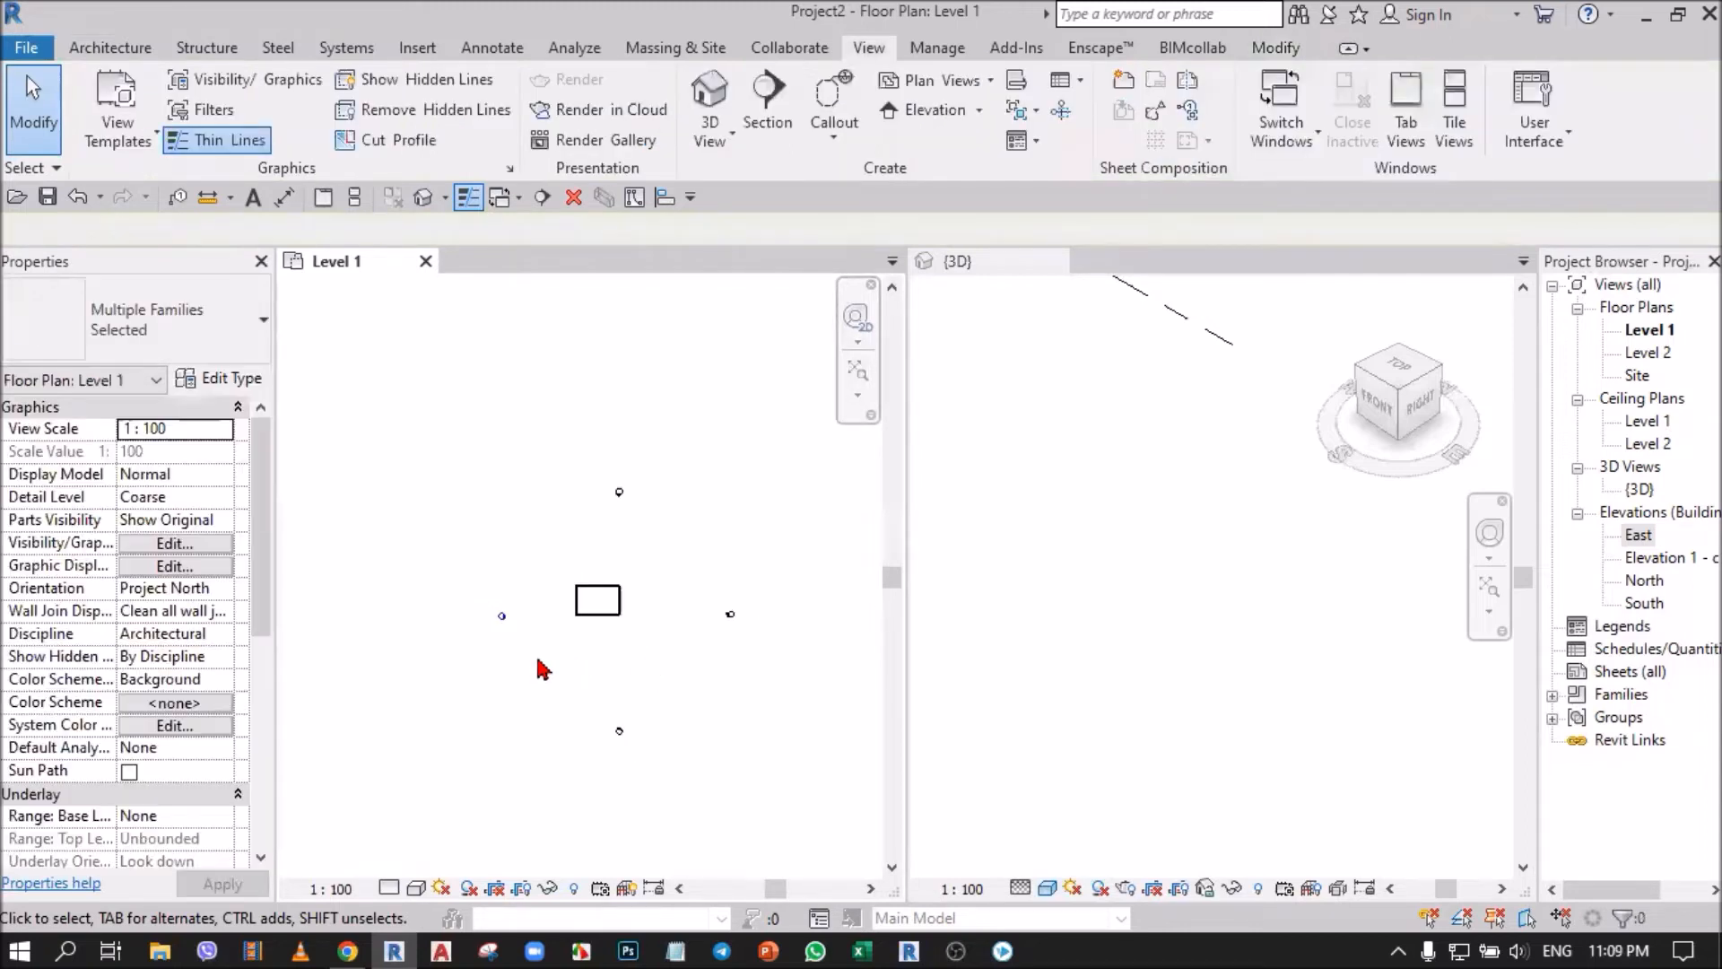
# Compare the arrow directions of the west and east markers, and open the East elevation from the east marker's arrow.
pyautogui.scroll(4, 533, 651)
pyautogui.click(1642, 535)
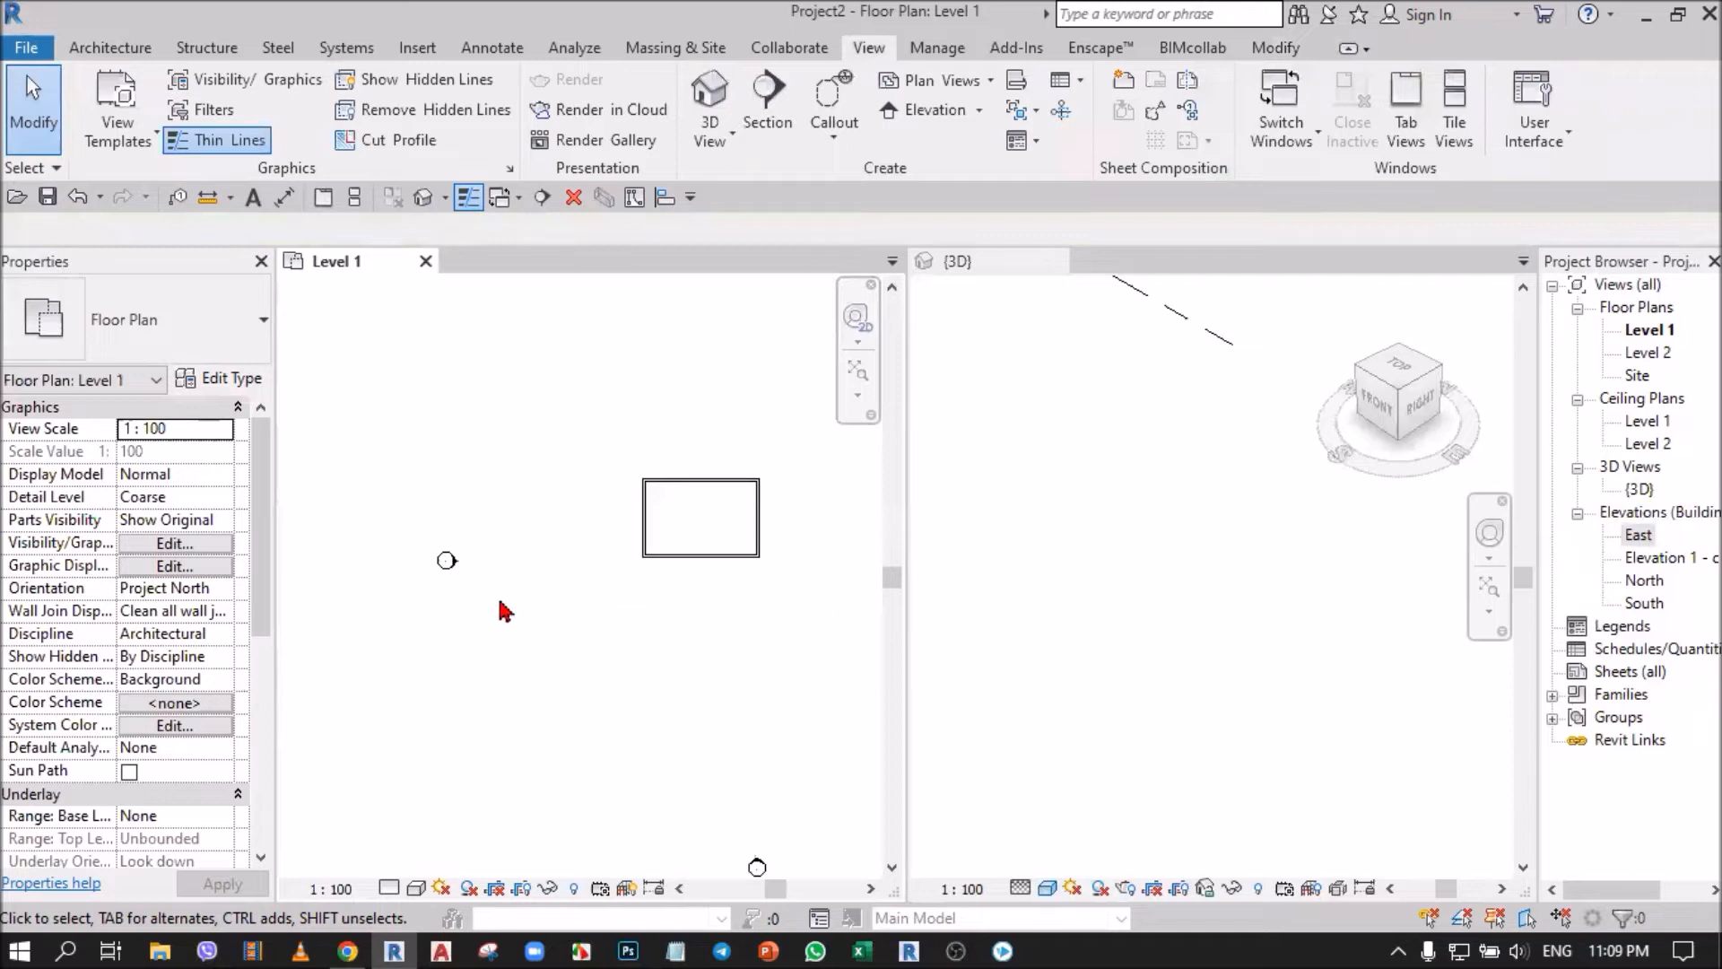
pyautogui.scroll(4, 448, 565)
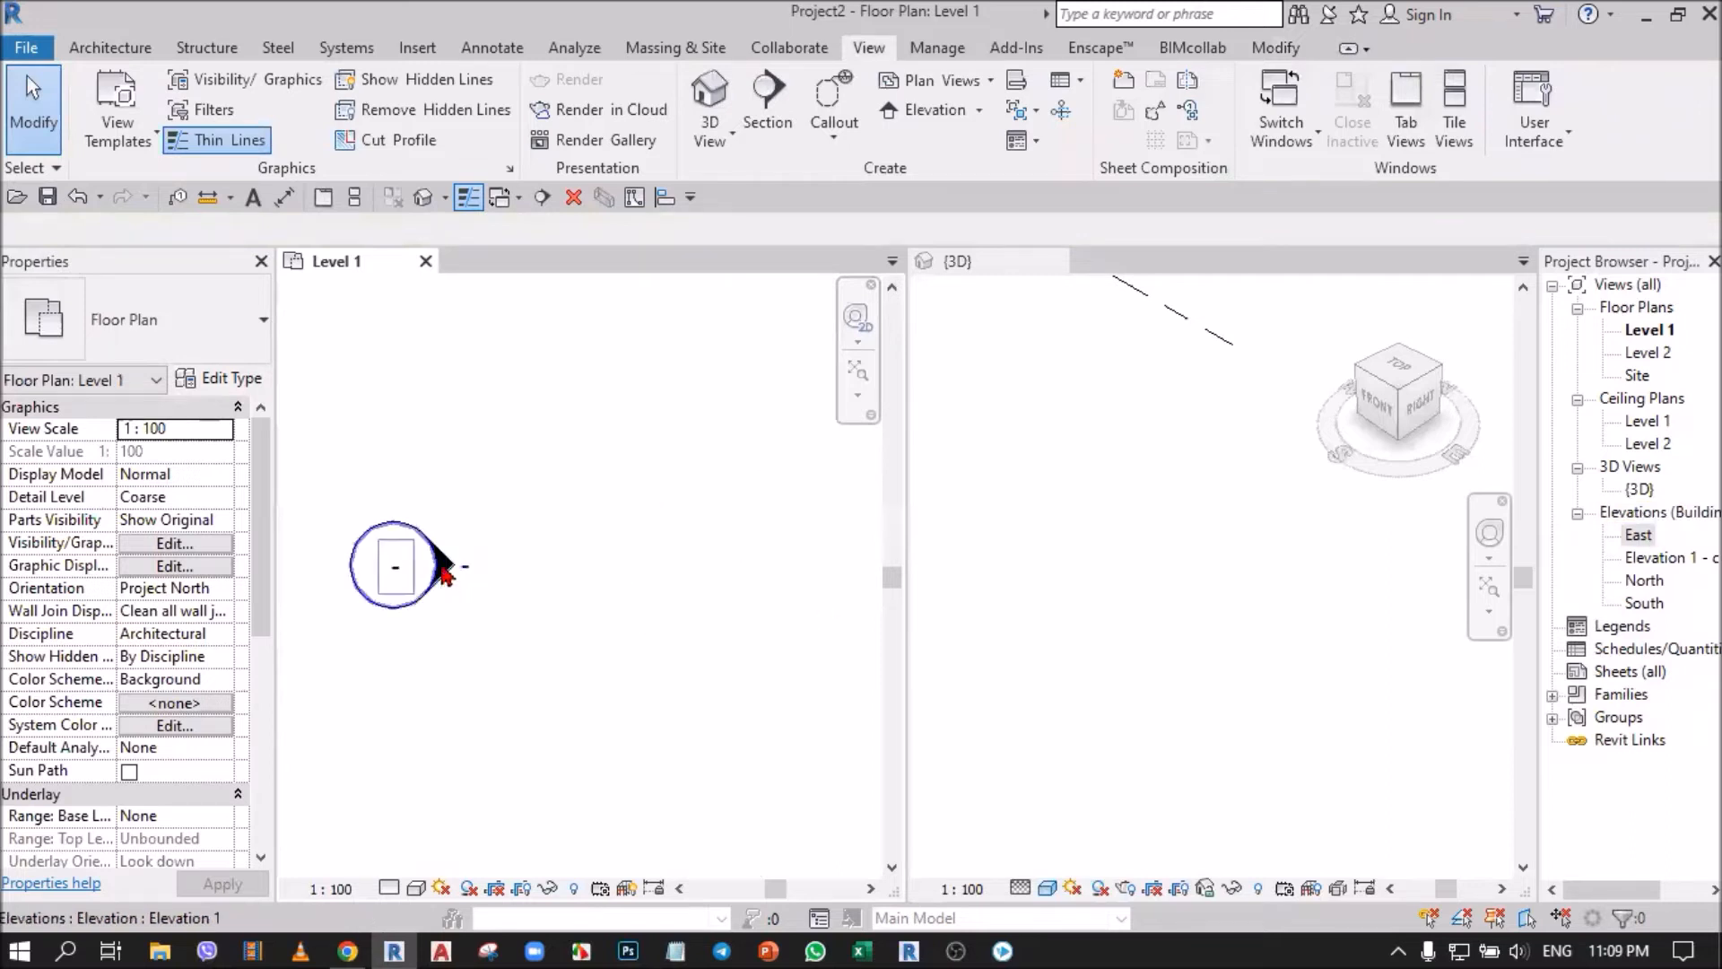
pyautogui.scroll(-4, 453, 583)
pyautogui.moveTo(677, 585)
pyautogui.mouseDown(button='middle')
pyautogui.moveTo(461, 627)
pyautogui.moveTo(401, 565)
pyautogui.mouseUp(button='middle')
pyautogui.scroll(-2, 696, 596)
pyautogui.scroll(6, 833, 565)
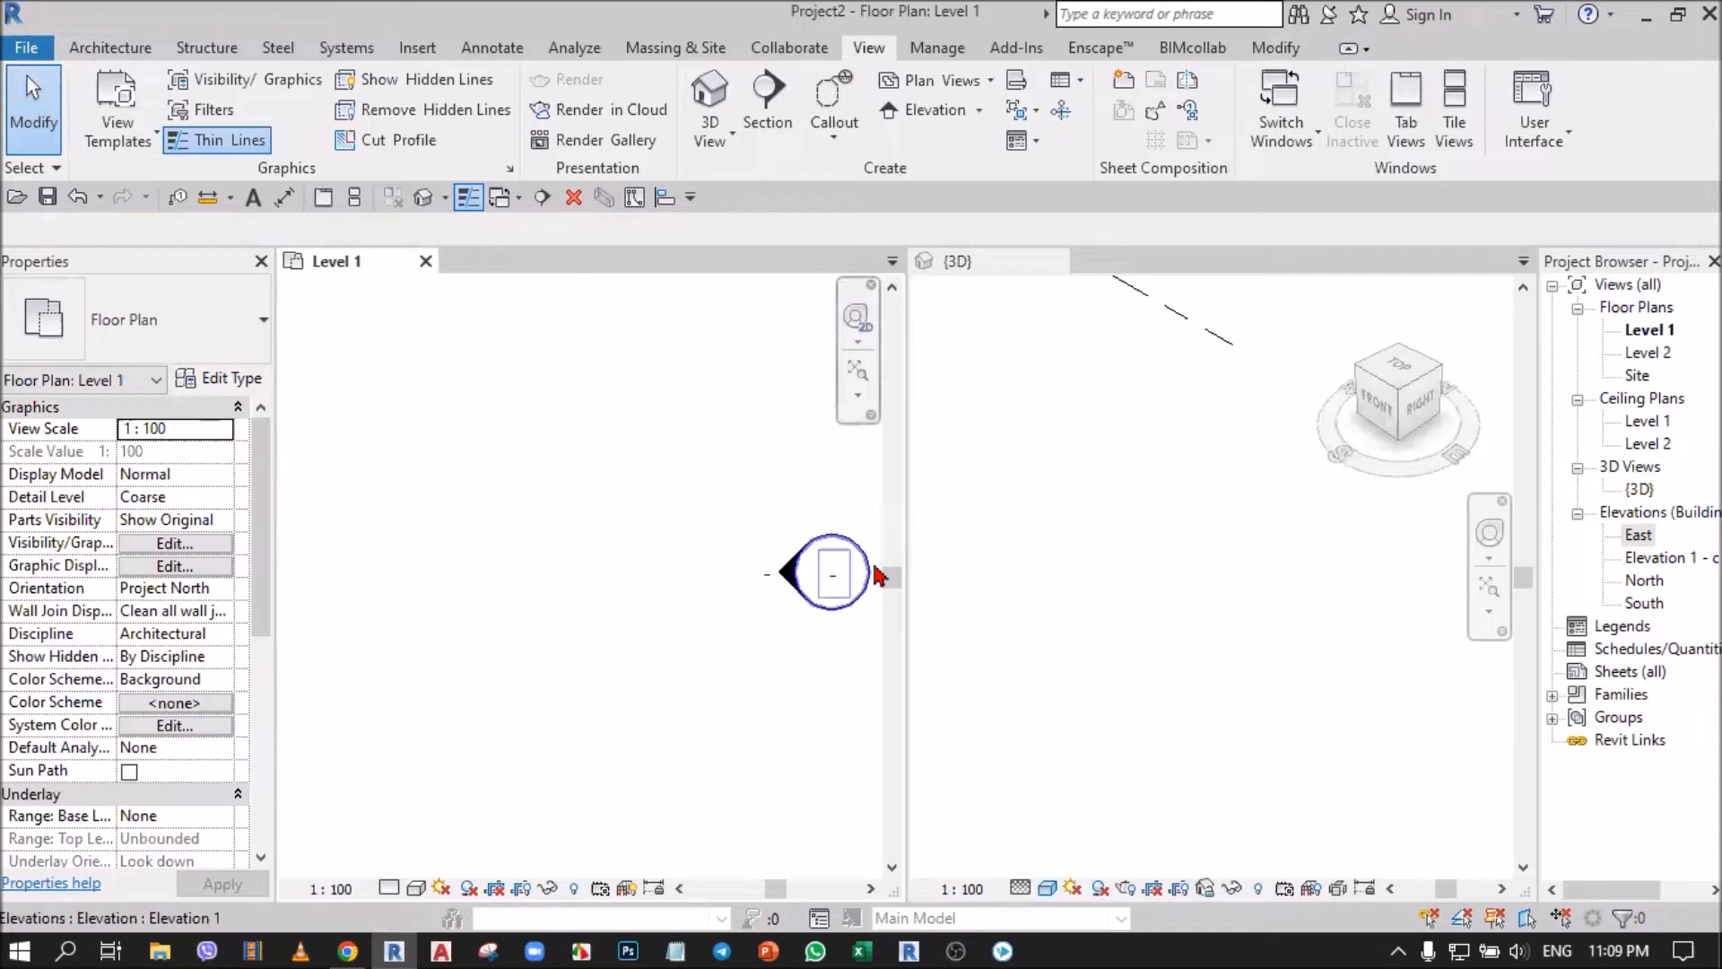
pyautogui.doubleClick(788, 581)
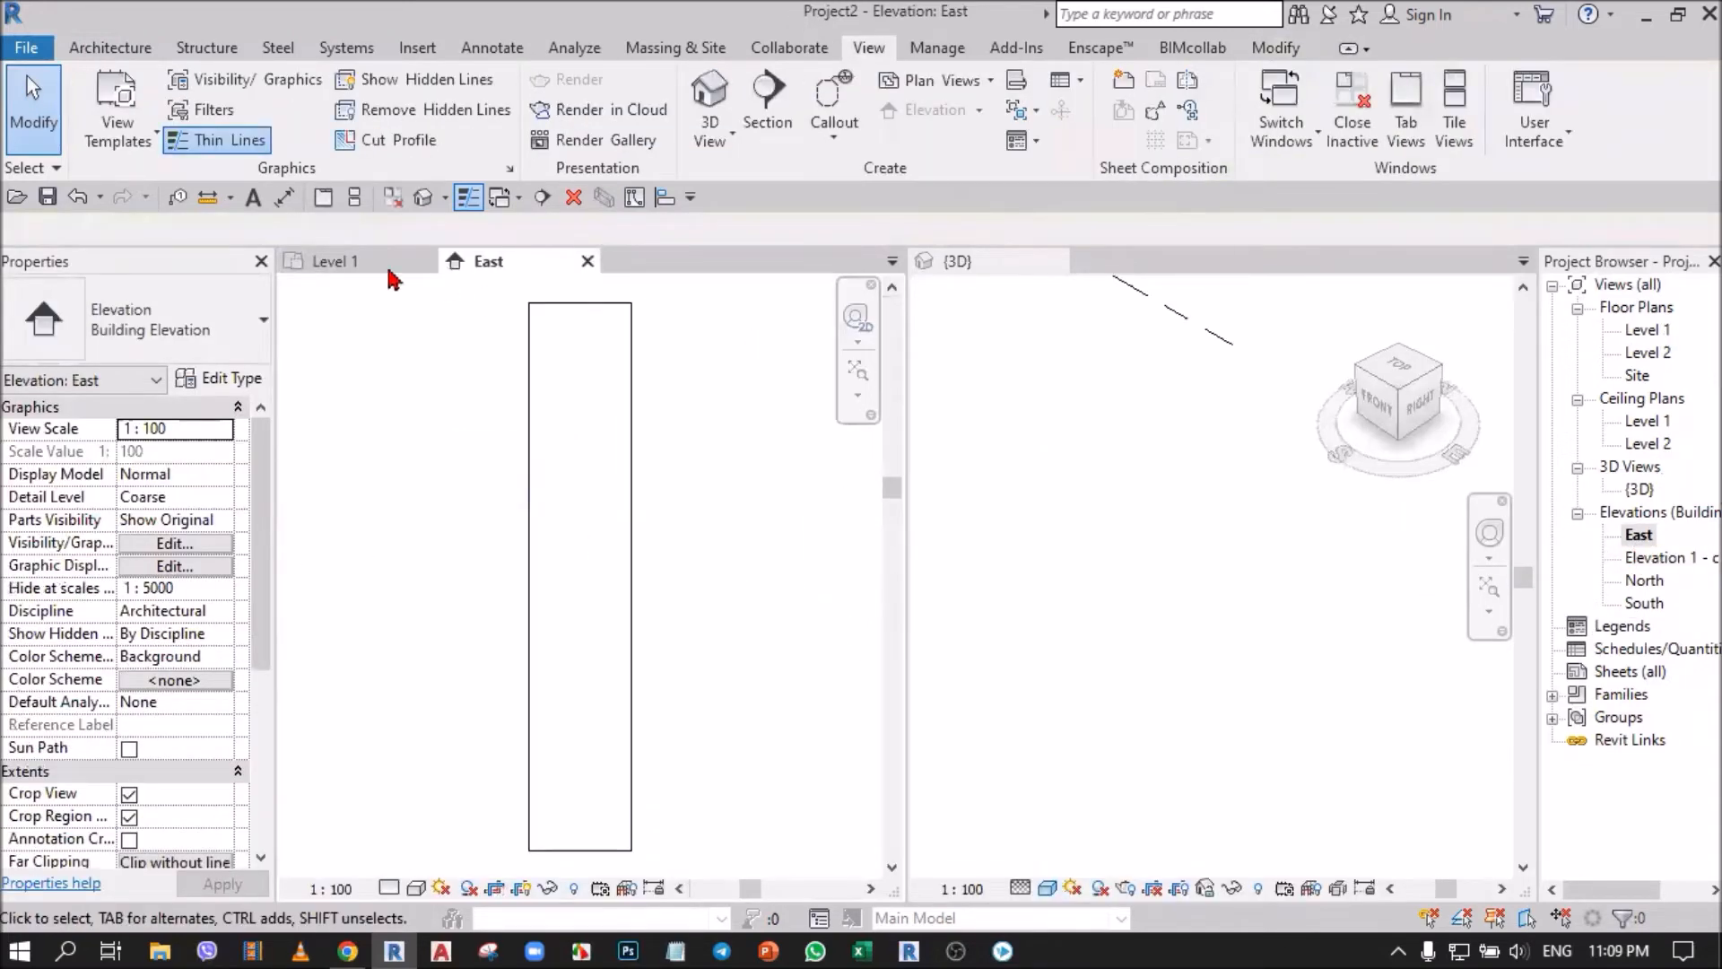
# Return to the Level 1 plan and open the Elevation 1 - c view from the west marker's arrow.
pyautogui.click(330, 262)
pyautogui.scroll(-5, 759, 567)
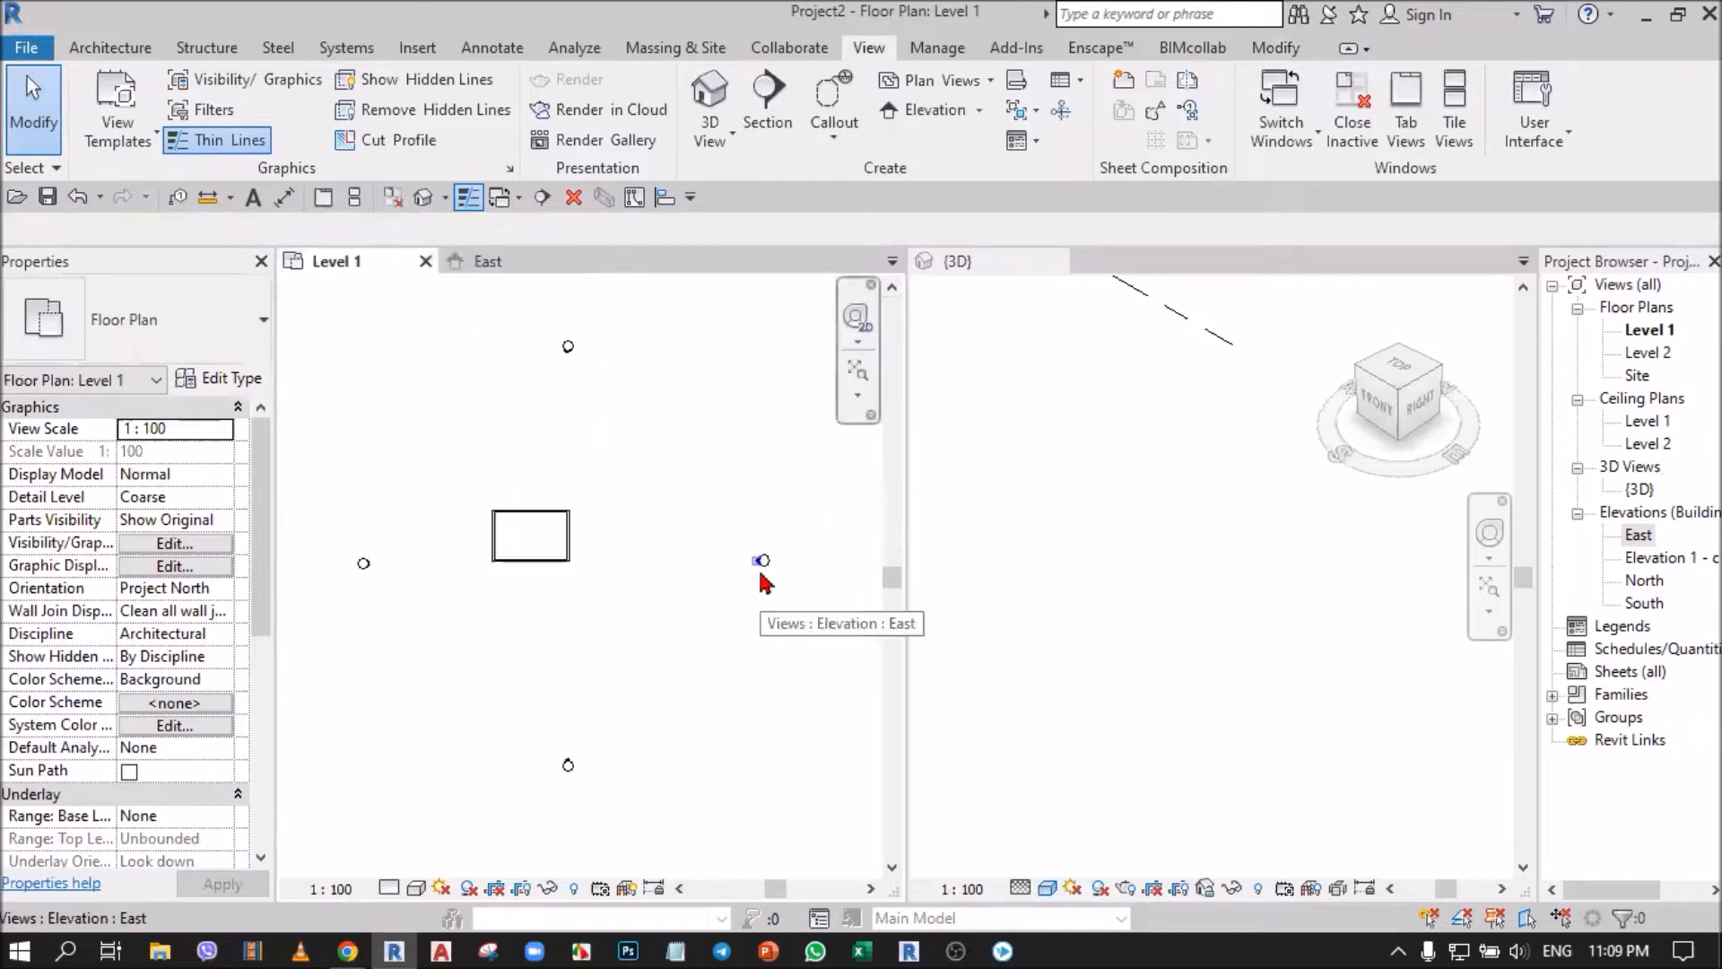
pyautogui.scroll(7, 568, 579)
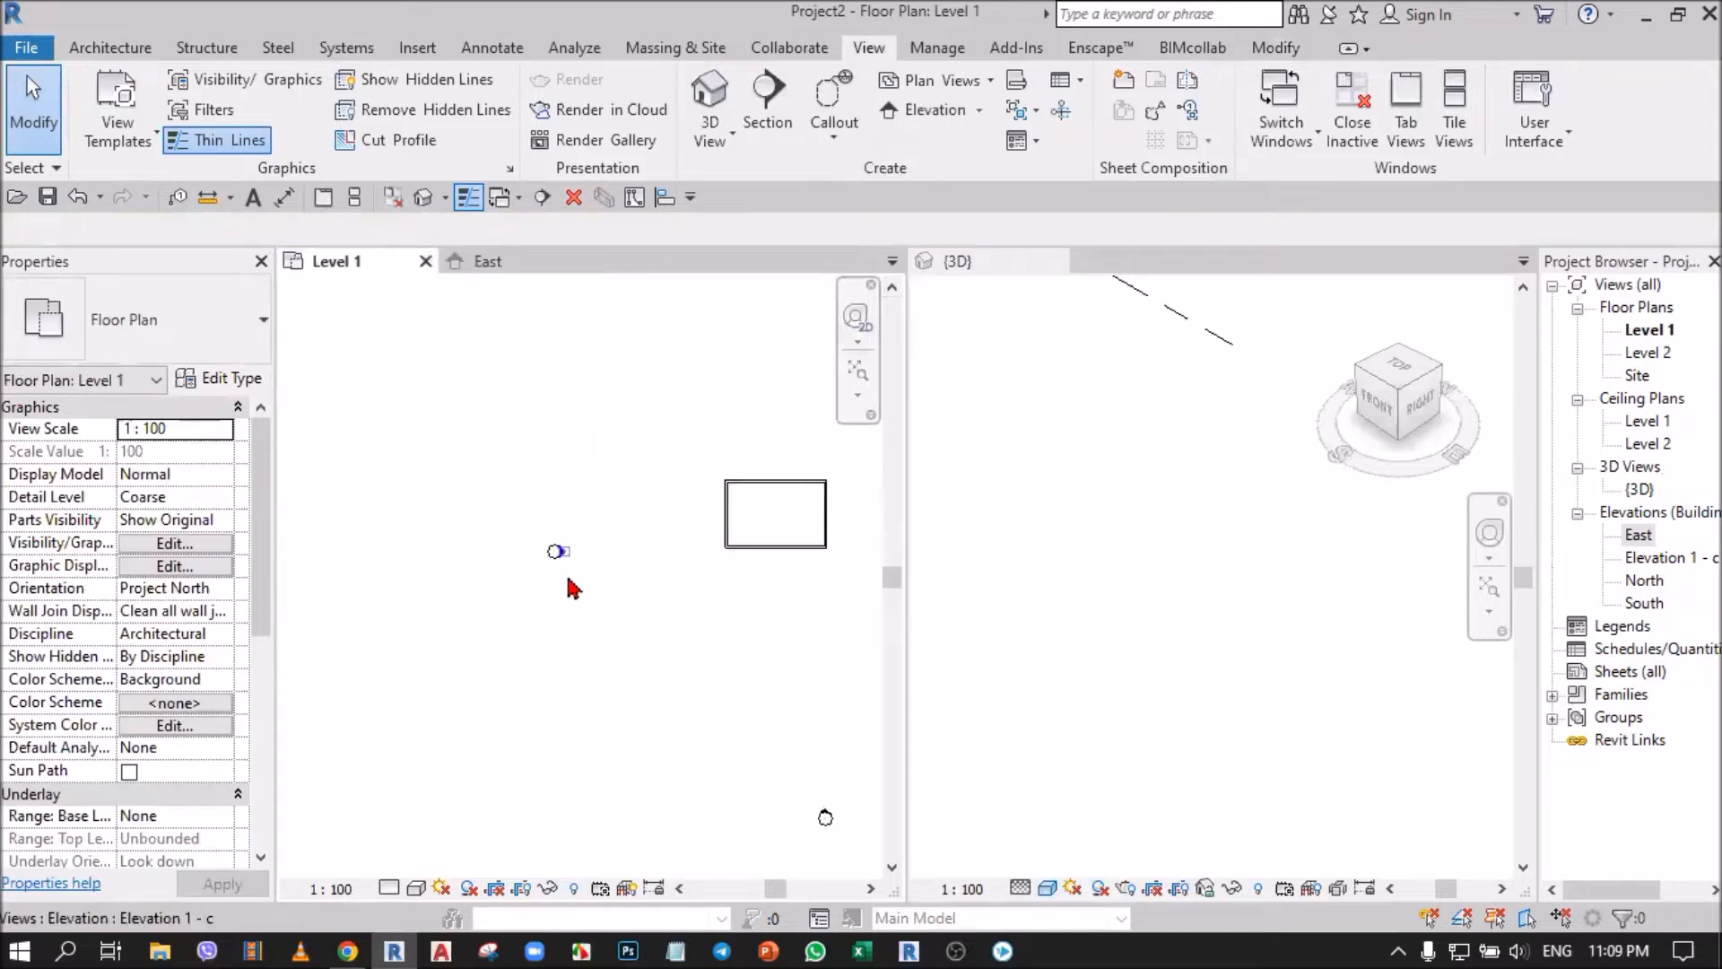
pyautogui.scroll(4, 517, 453)
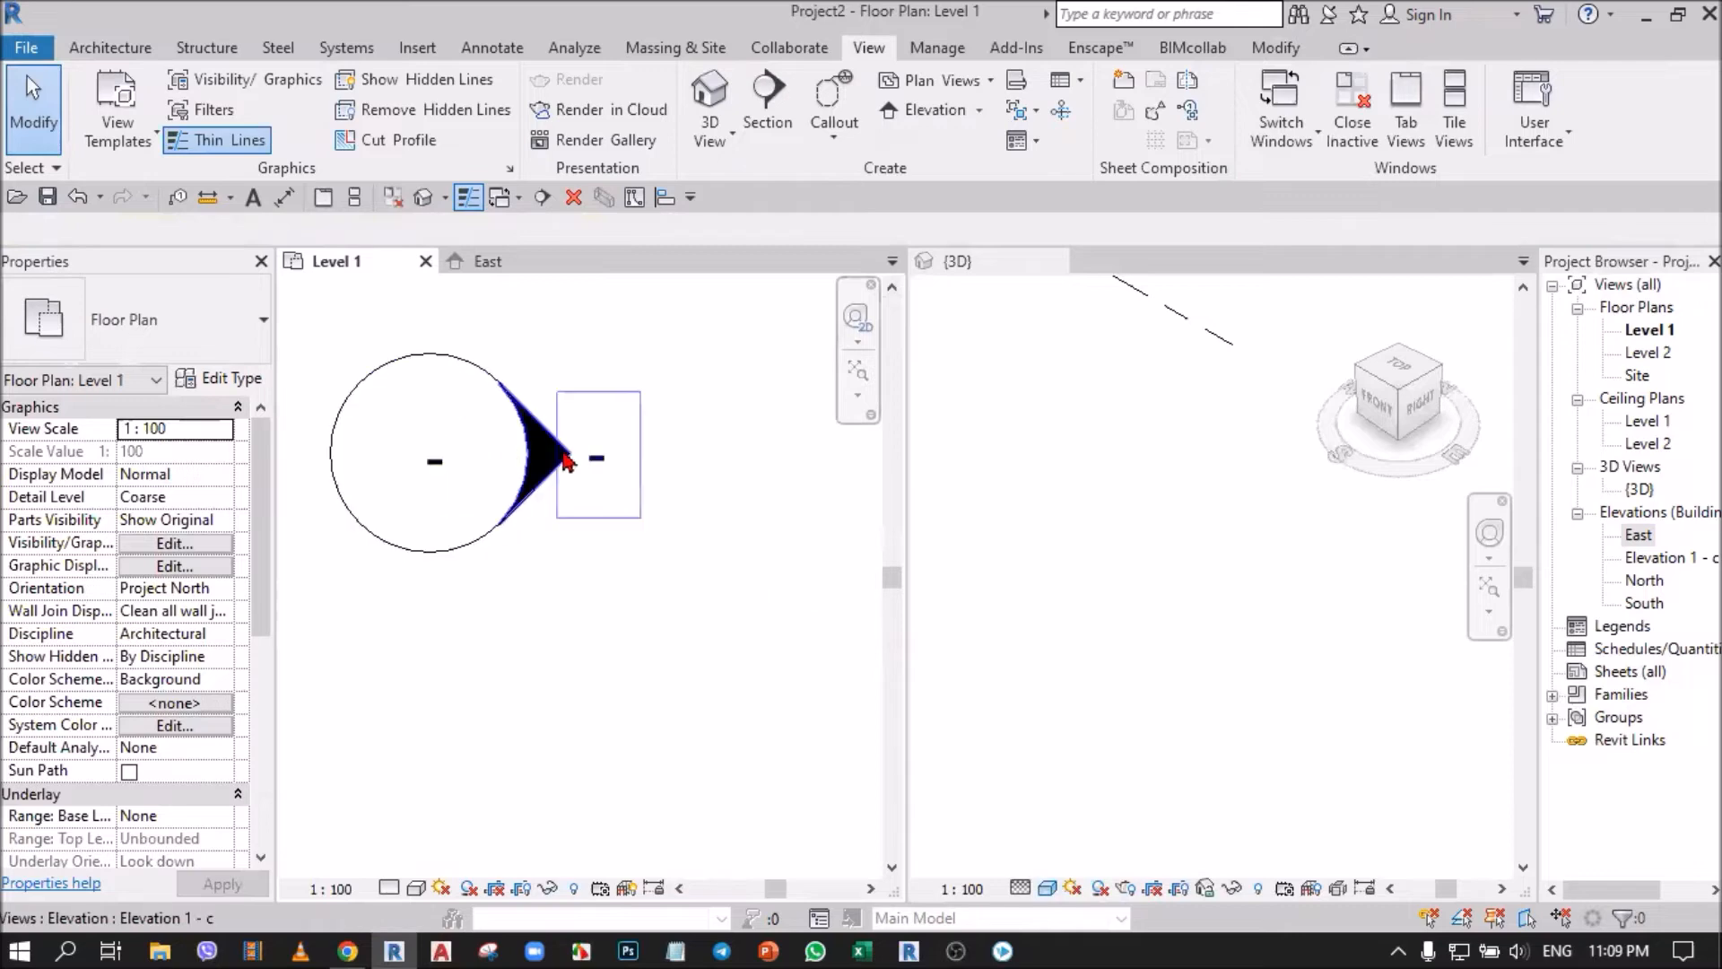
pyautogui.doubleClick(549, 453)
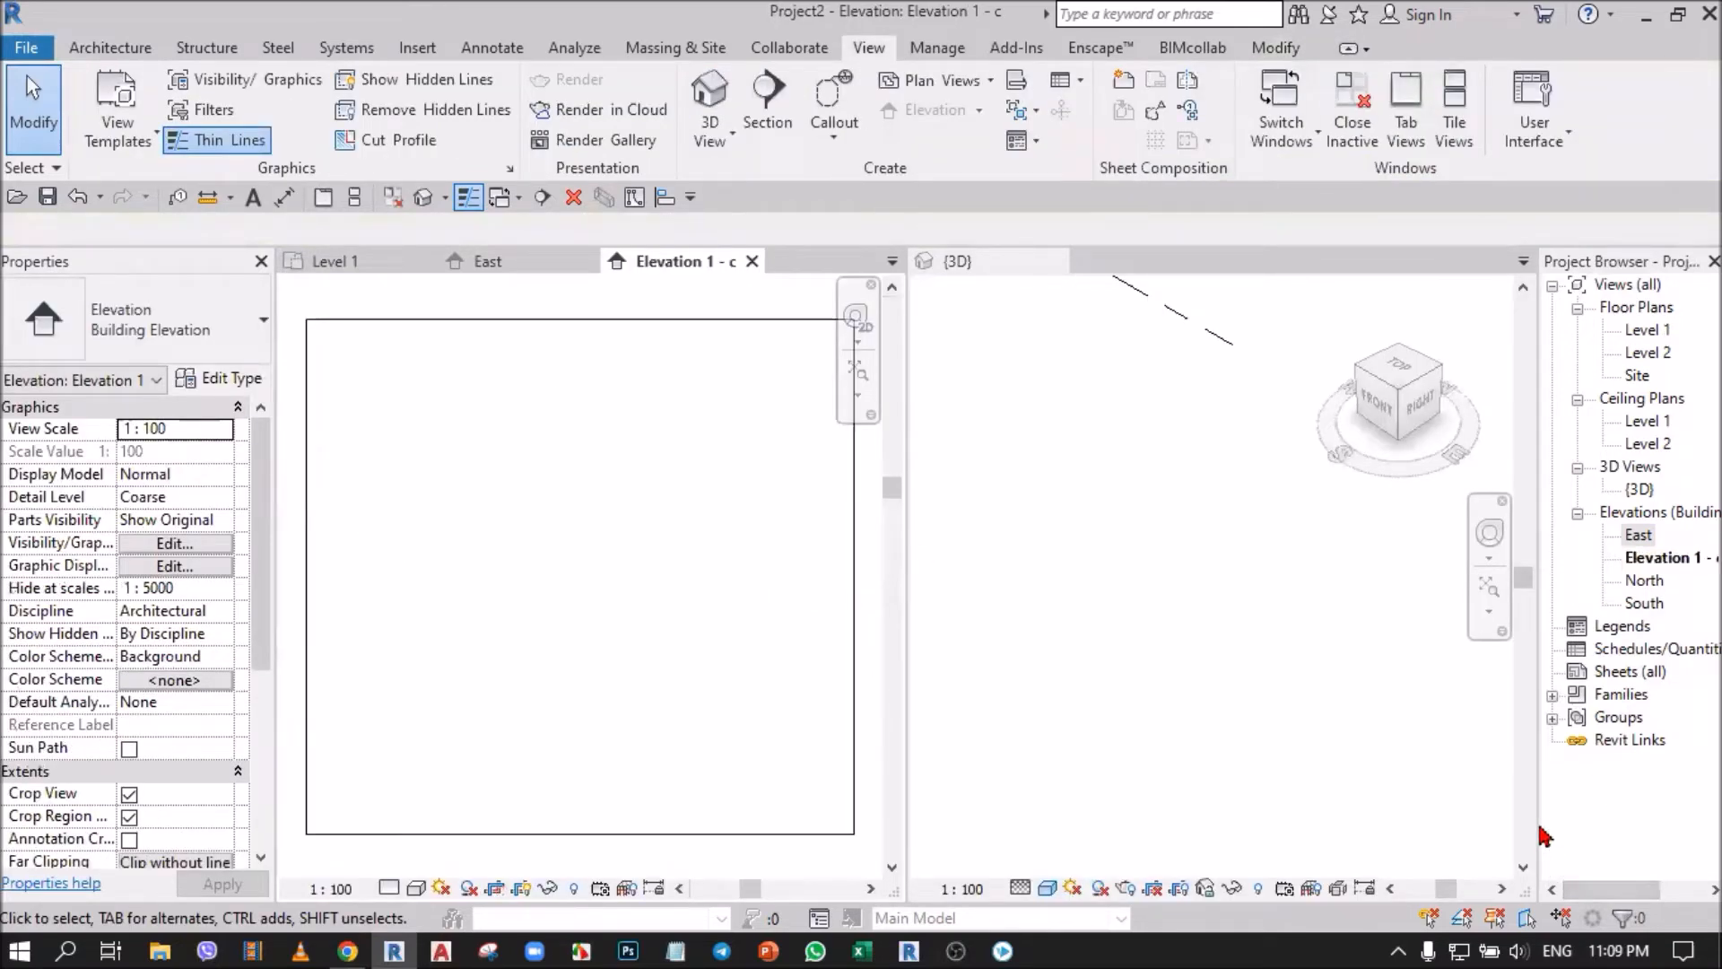
# Widen the project browser and rename the Elevation 1 - c view as West.
pyautogui.moveTo(1540, 818); pyautogui.dragTo(1508, 819)
pyautogui.click(1639, 558)
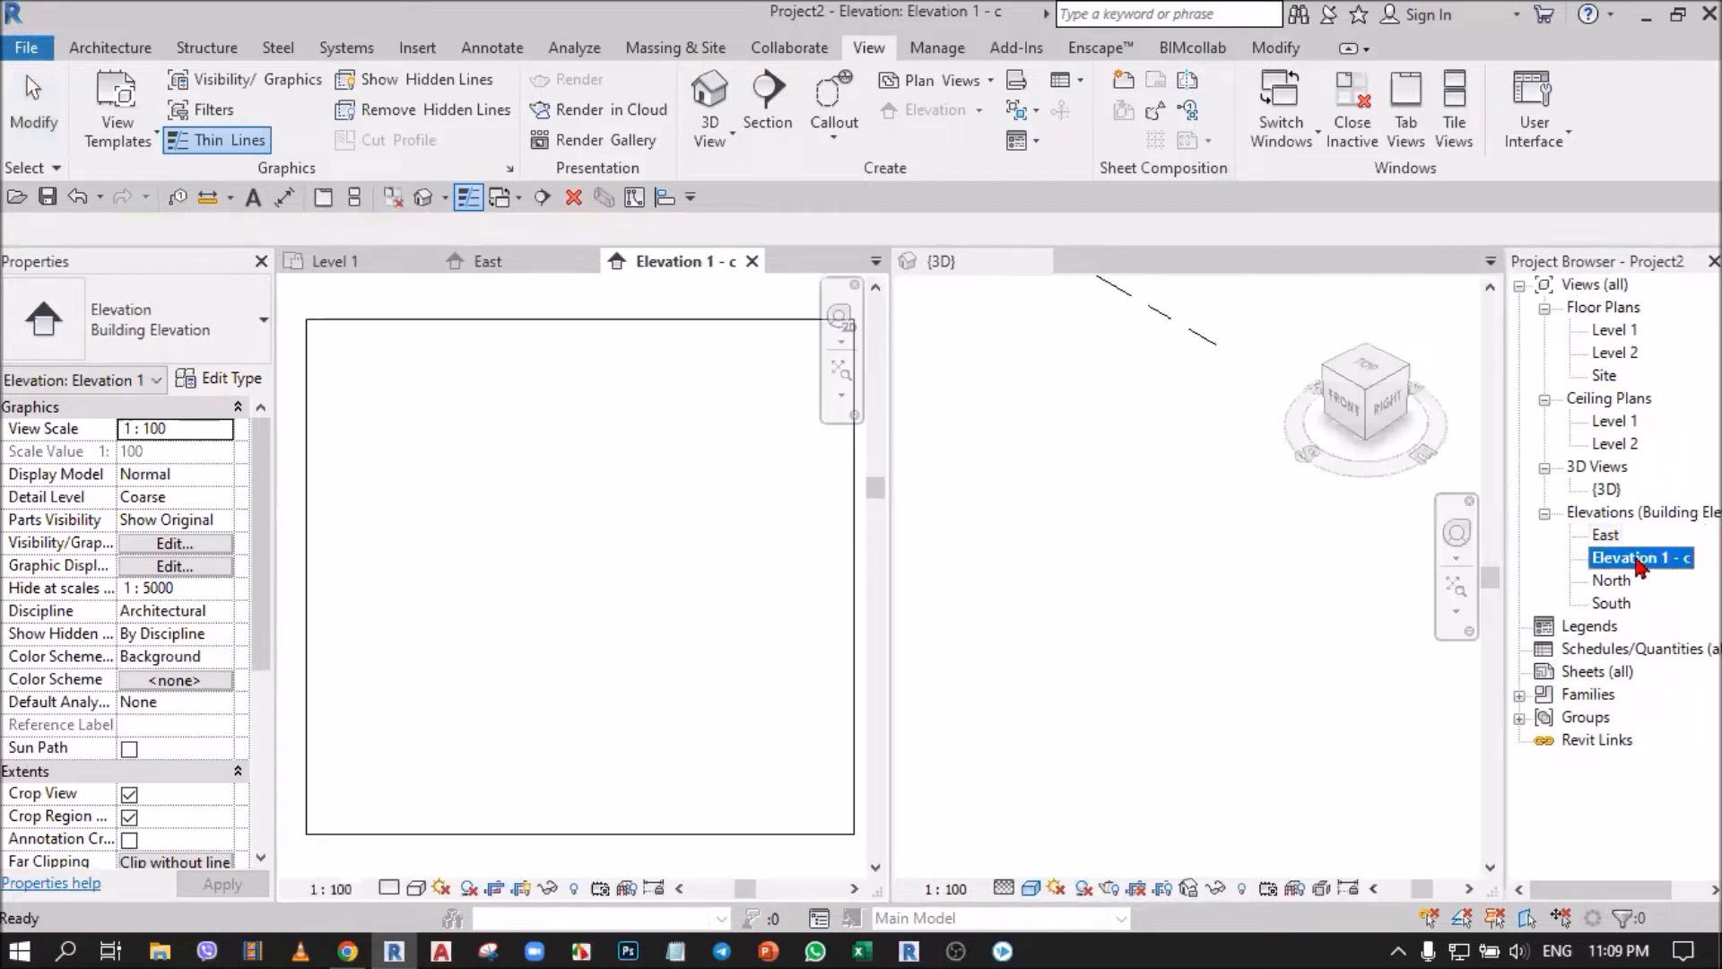
pyautogui.click(1638, 559)
pyautogui.write('West')
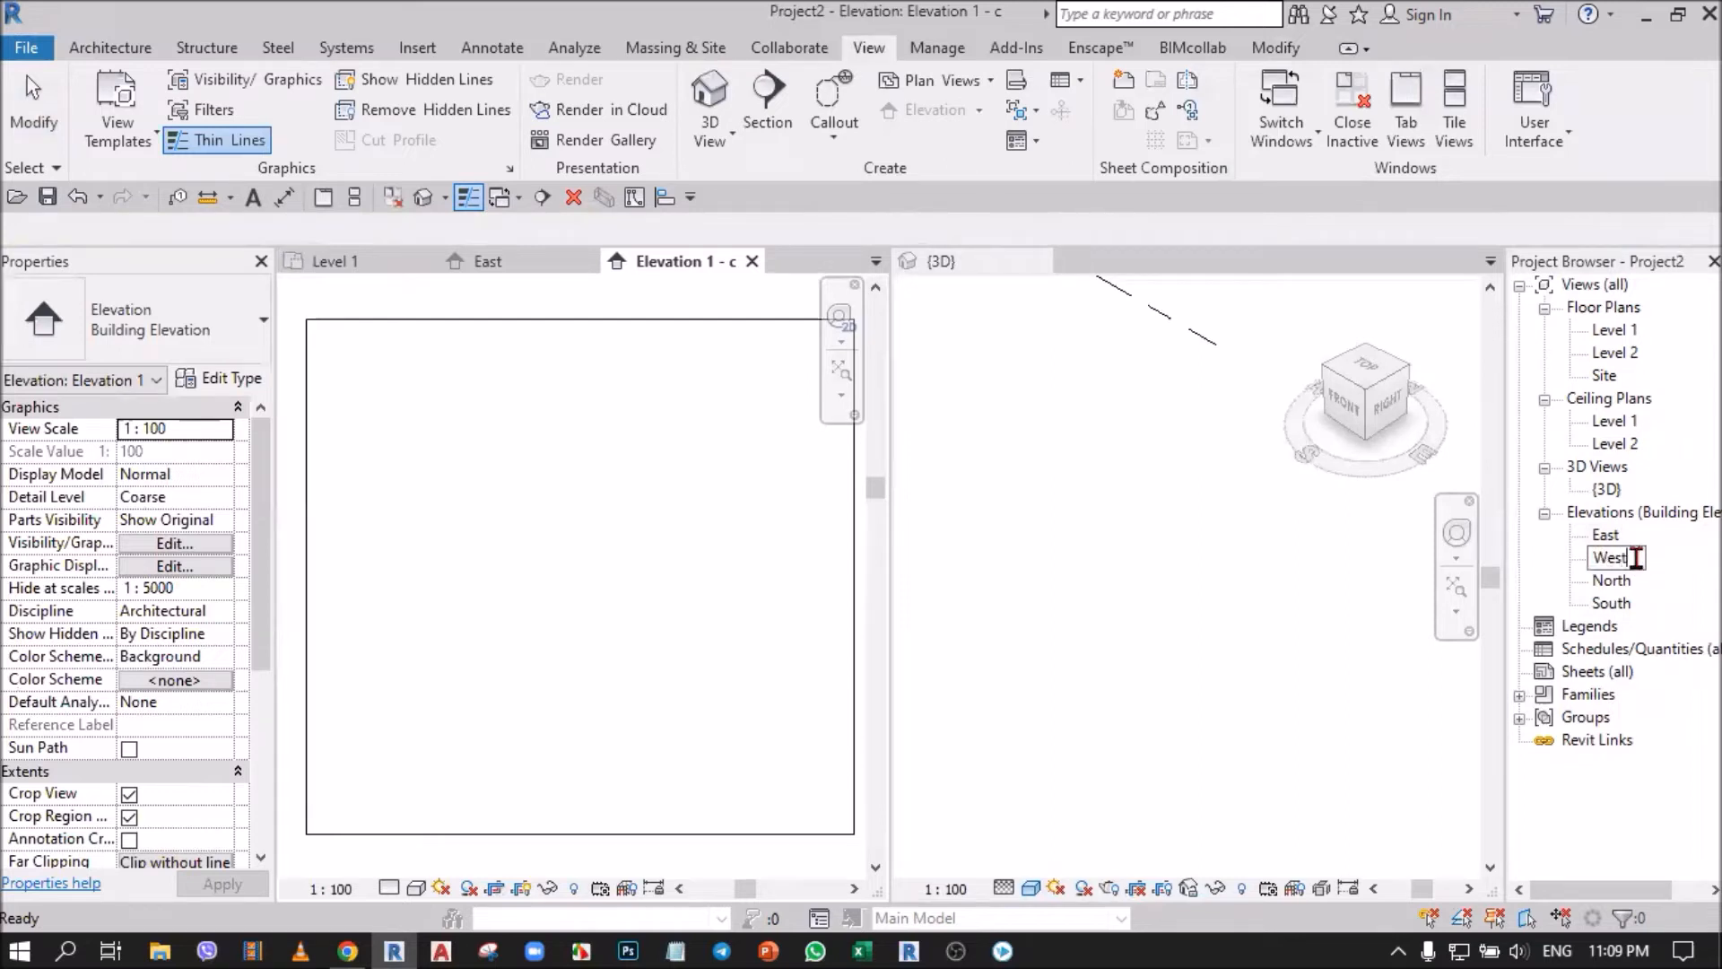
pyautogui.press('Return')
pyautogui.click(1241, 652)
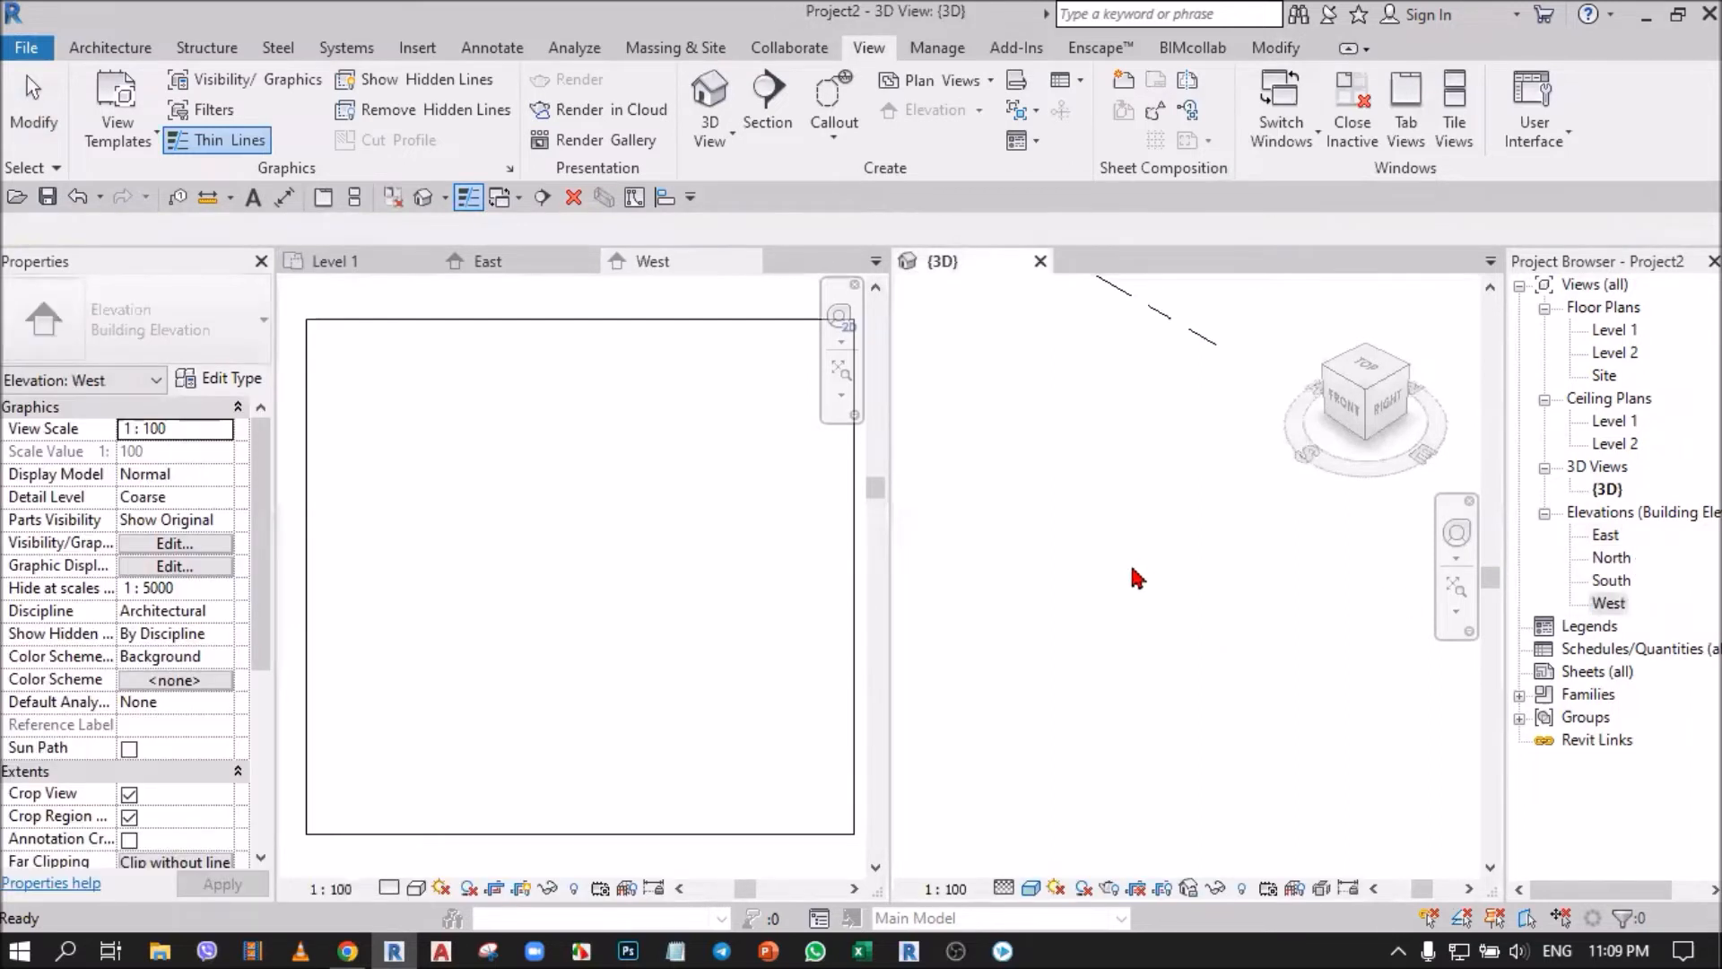
# Return to the Level 1 plan and fit the building and all four elevation markers in view.
pyautogui.scroll(-5, 679, 619)
pyautogui.click(450, 440)
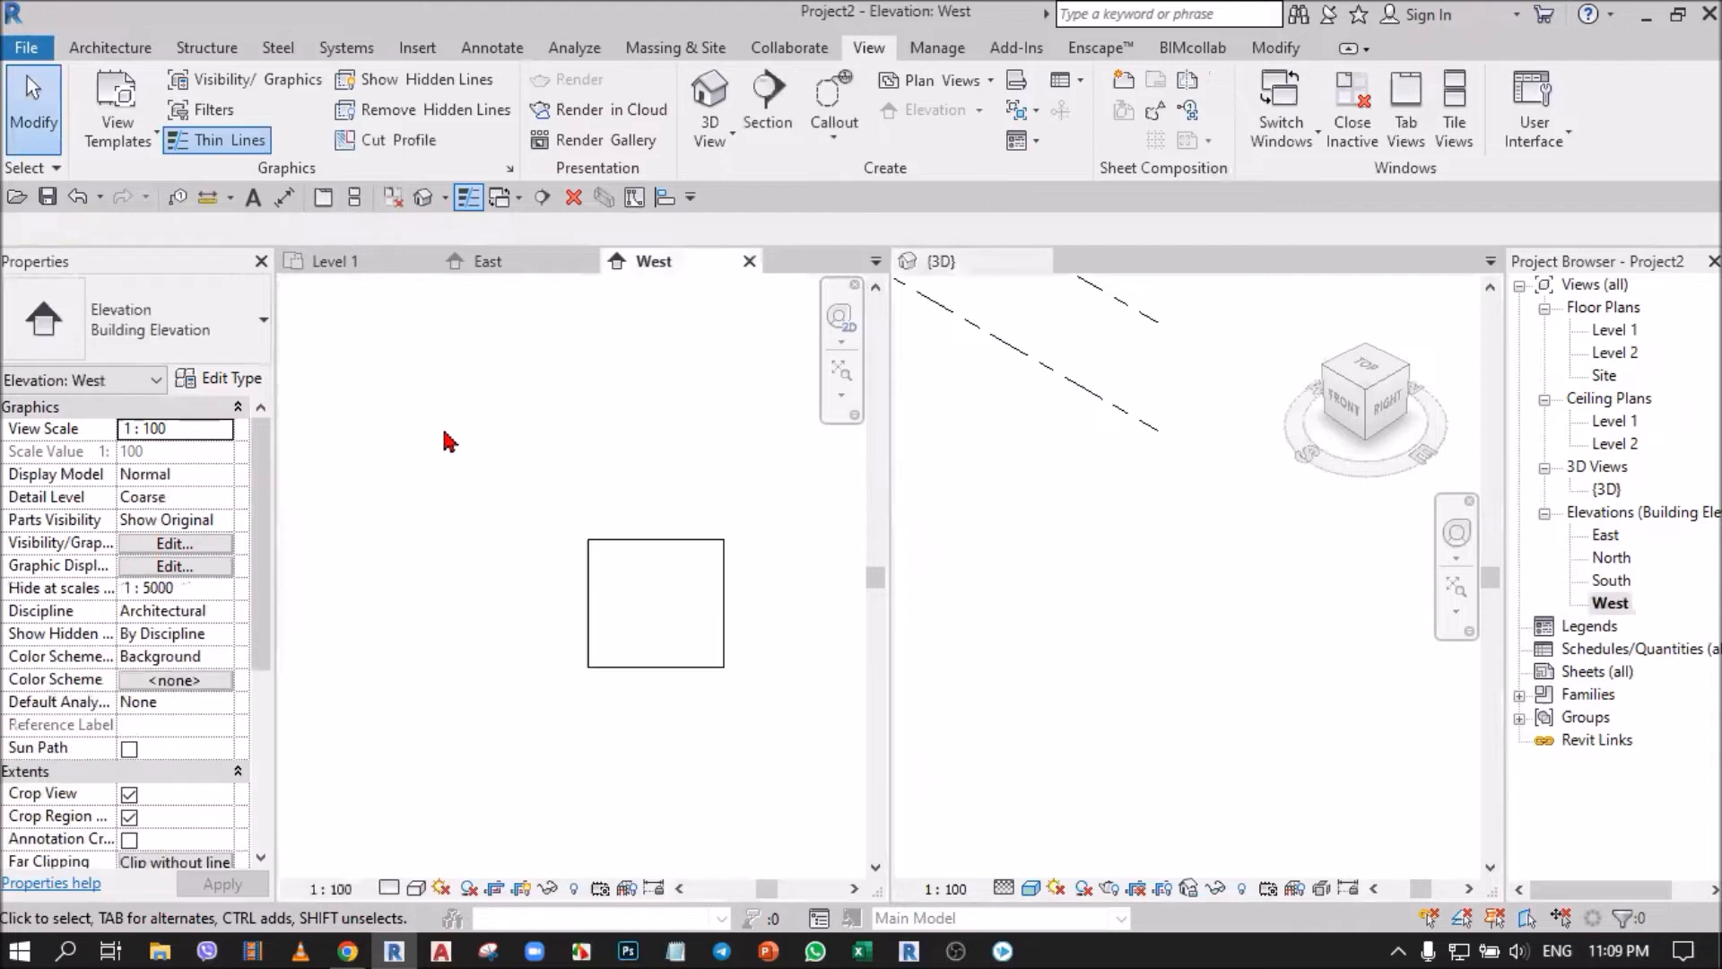
pyautogui.click(357, 262)
pyautogui.scroll(-3, 645, 576)
pyautogui.rightClick(426, 353)
pyautogui.click(523, 601)
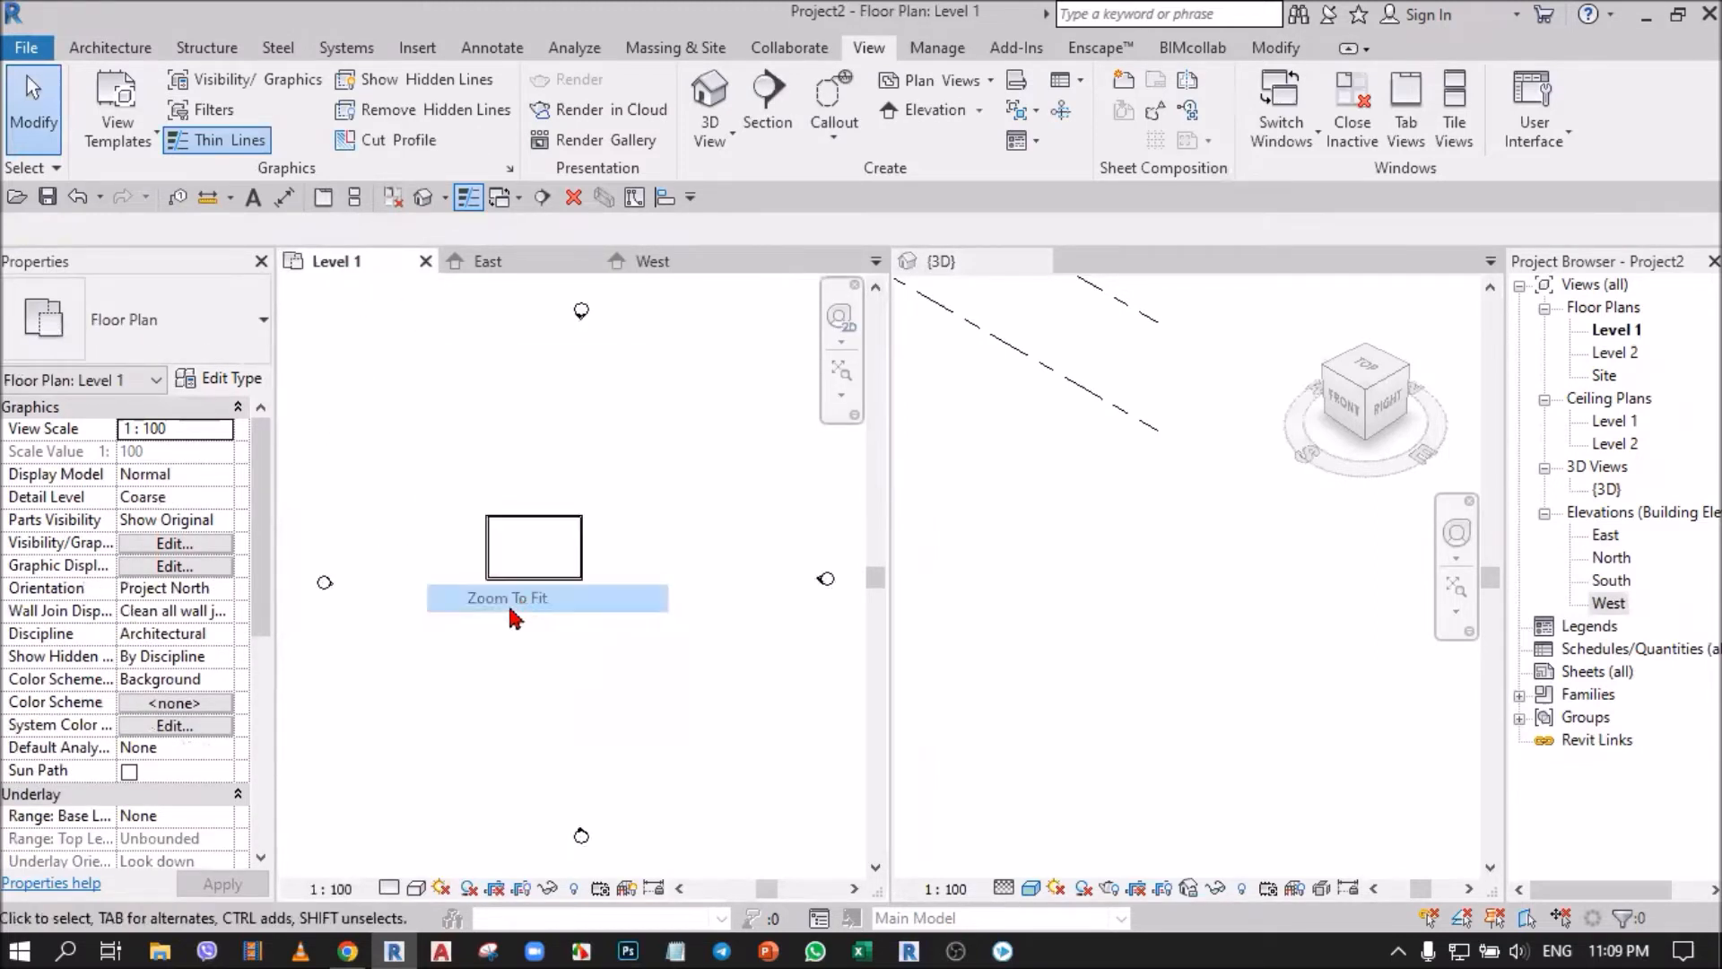
# Close all open views except the Level 1 plan.
pyautogui.click(799, 635)
pyautogui.click(361, 622)
pyautogui.click(619, 760)
pyautogui.click(594, 341)
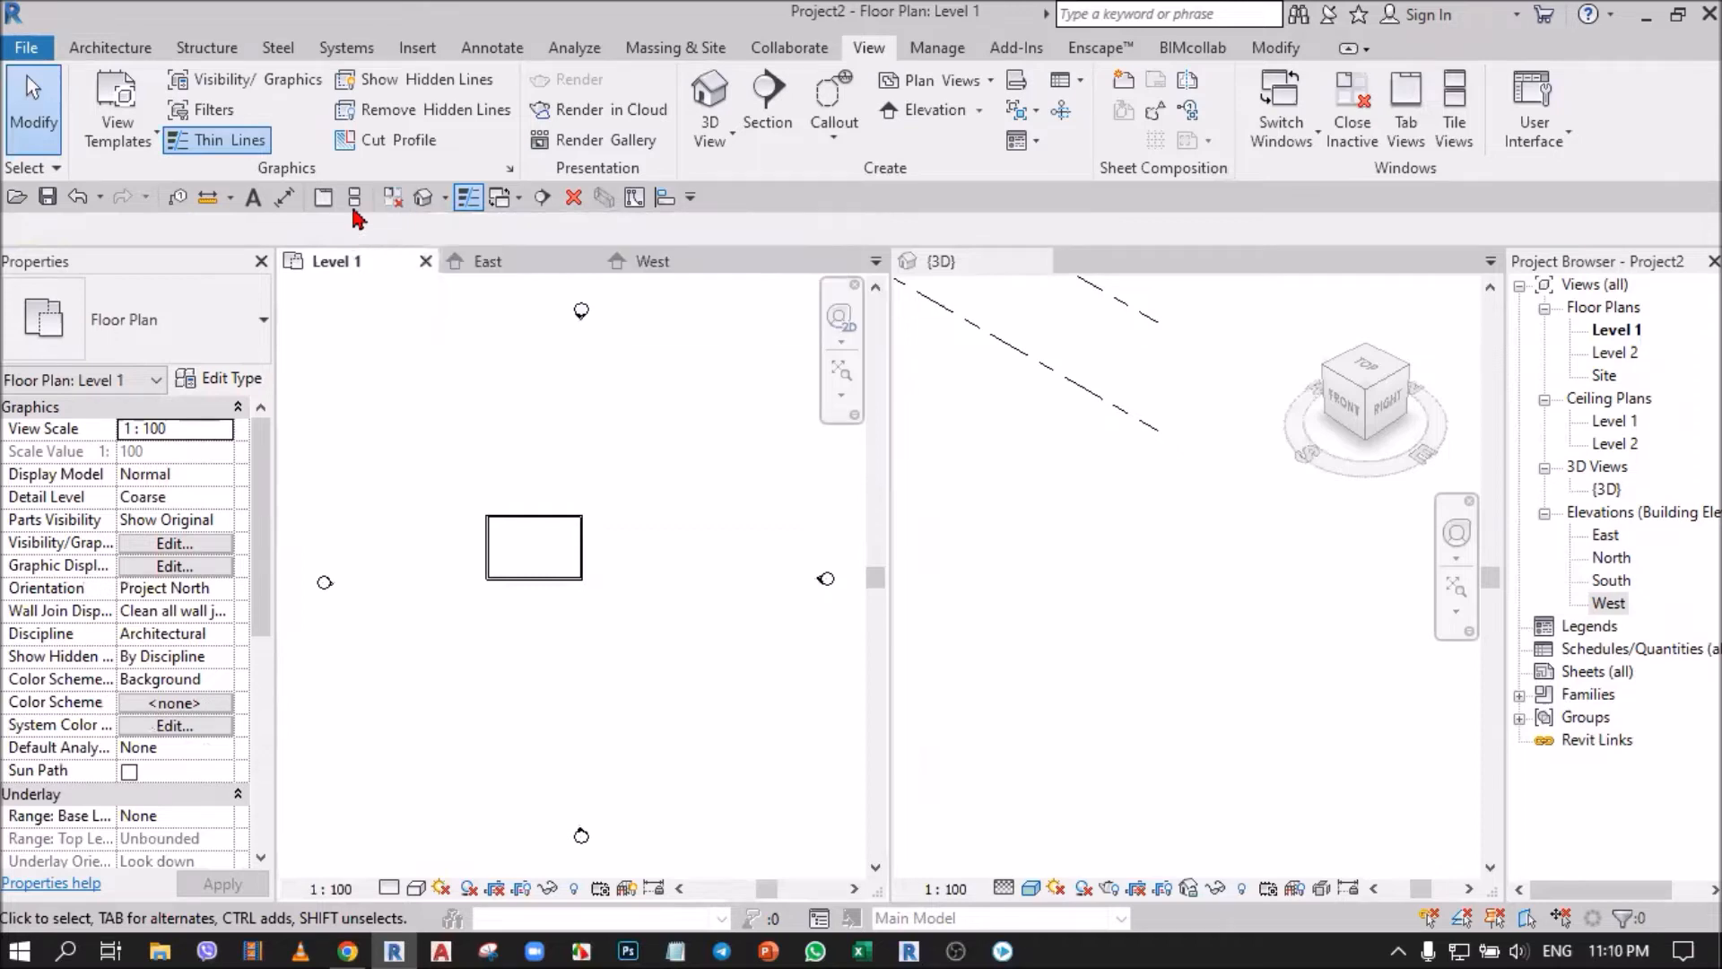
pyautogui.click(324, 199)
pyautogui.click(394, 197)
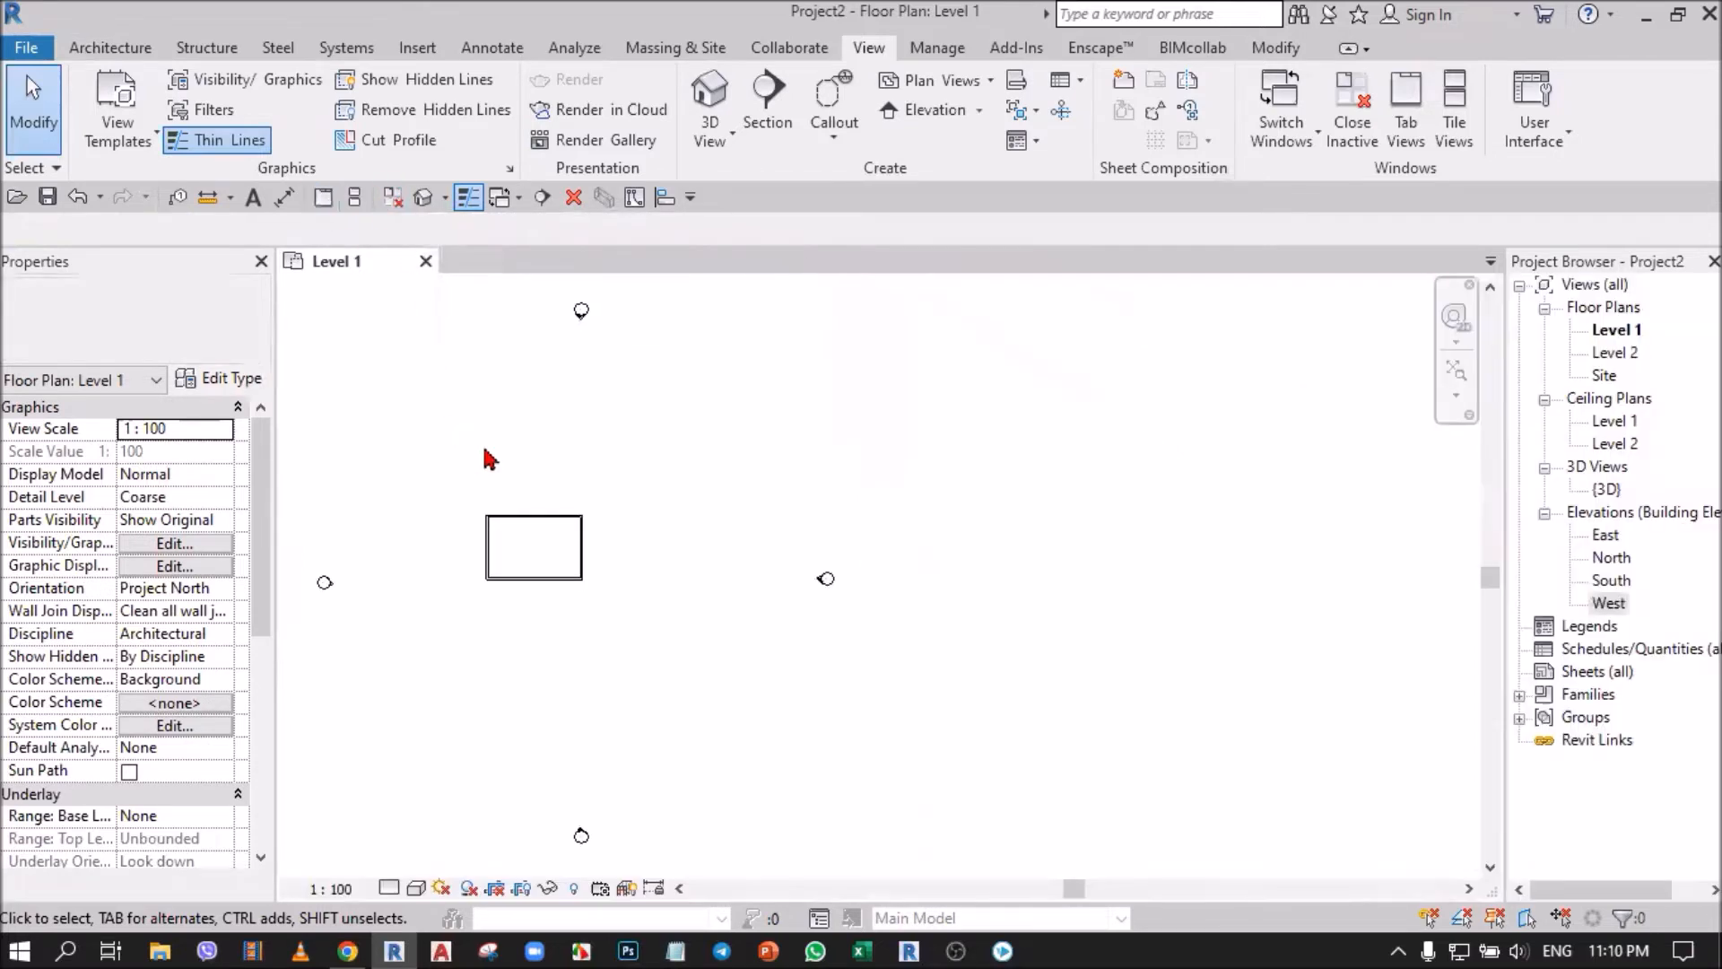
# Open the South elevation from the south marker's arrow.
pyautogui.scroll(-2, 664, 441)
pyautogui.scroll(2, 500, 706)
pyautogui.scroll(2, 835, 708)
pyautogui.scroll(2, 691, 682)
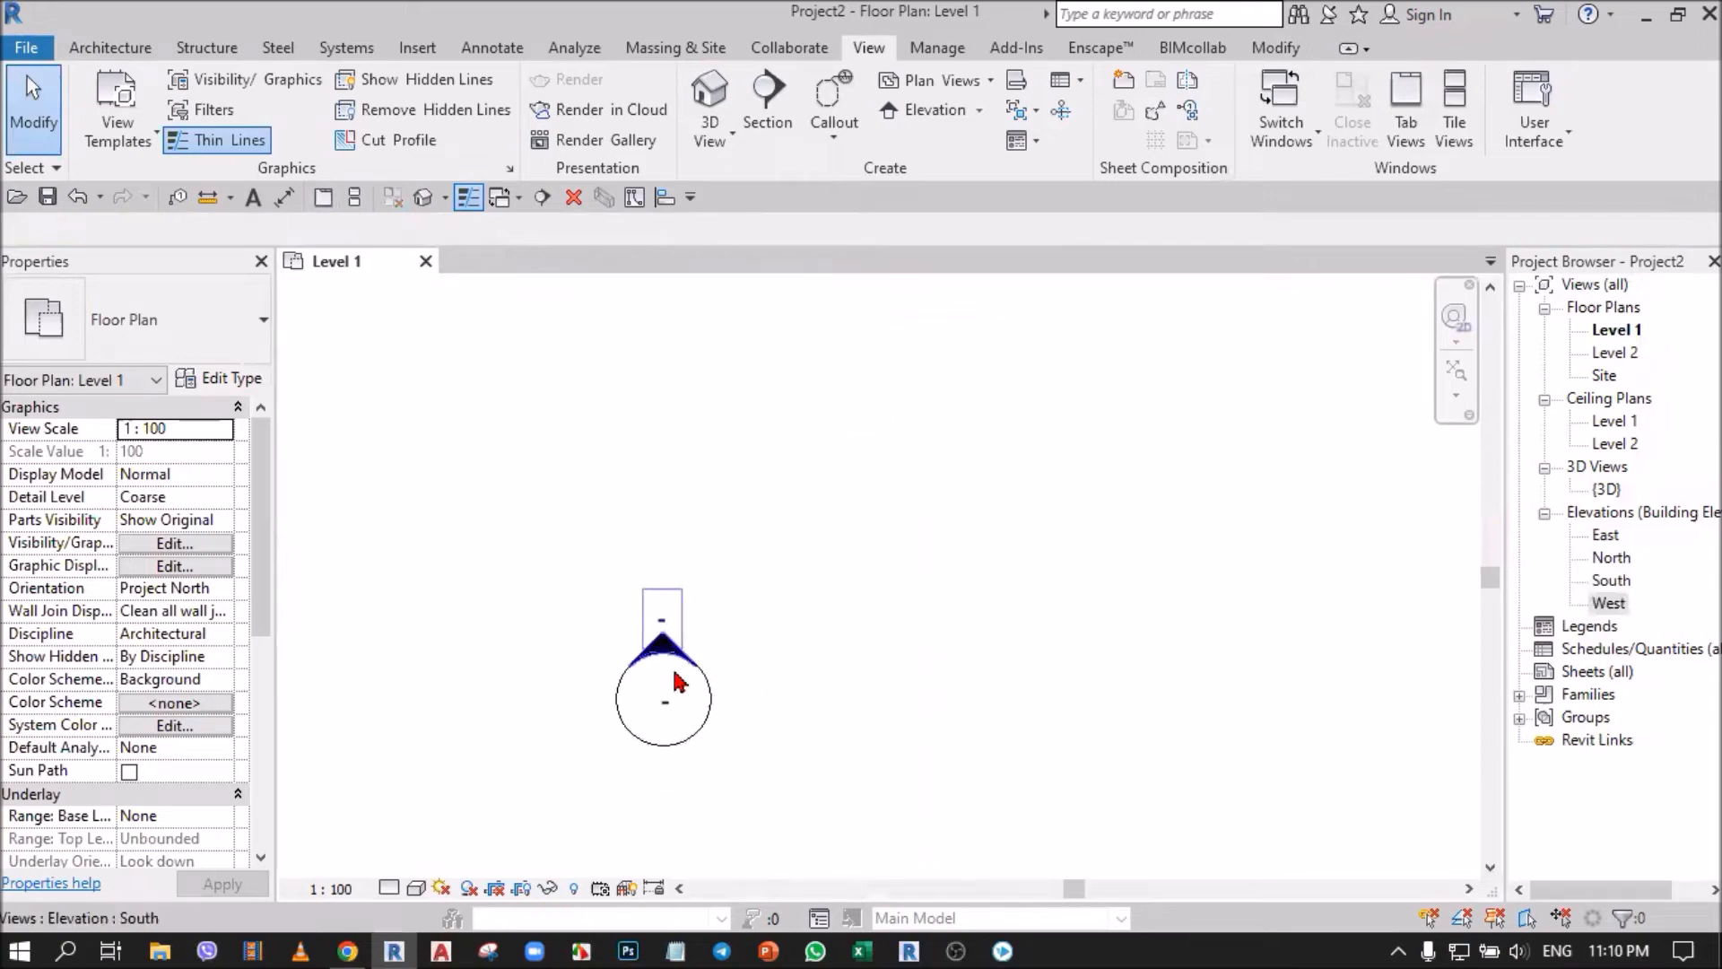
pyautogui.doubleClick(659, 637)
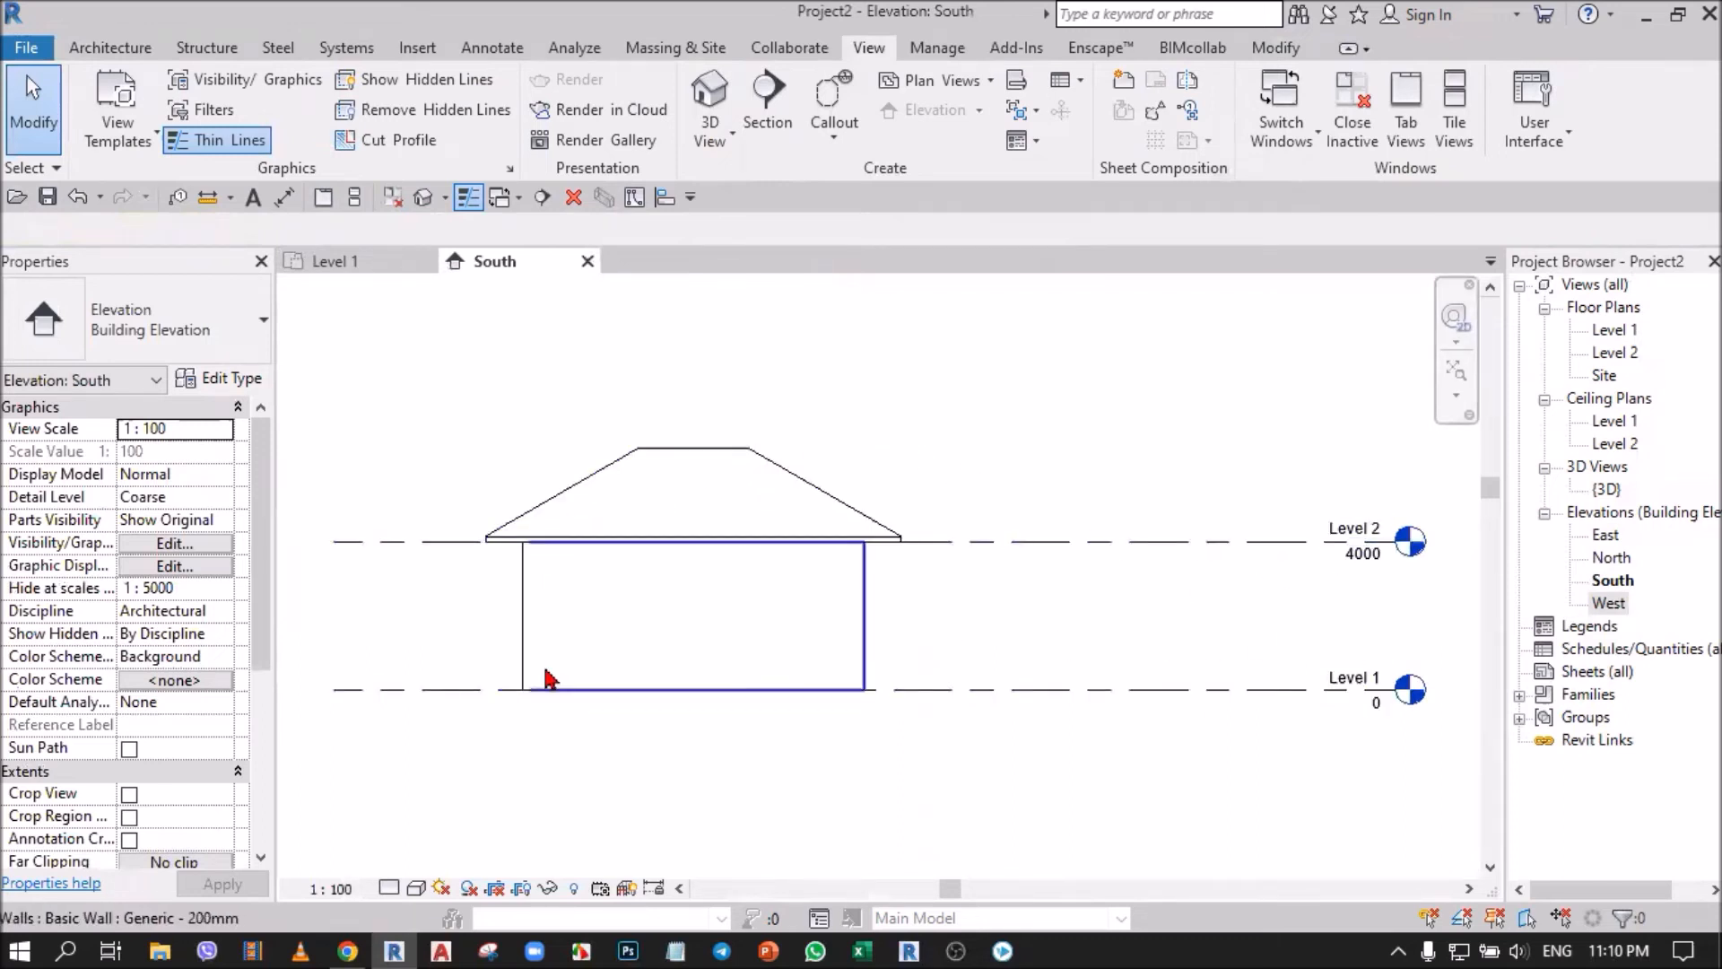
# Set the South elevation to Fine detail level and a visual style that shows the material colours.
pyautogui.click(415, 889)
pyautogui.click(426, 860)
pyautogui.click(415, 889)
pyautogui.click(476, 785)
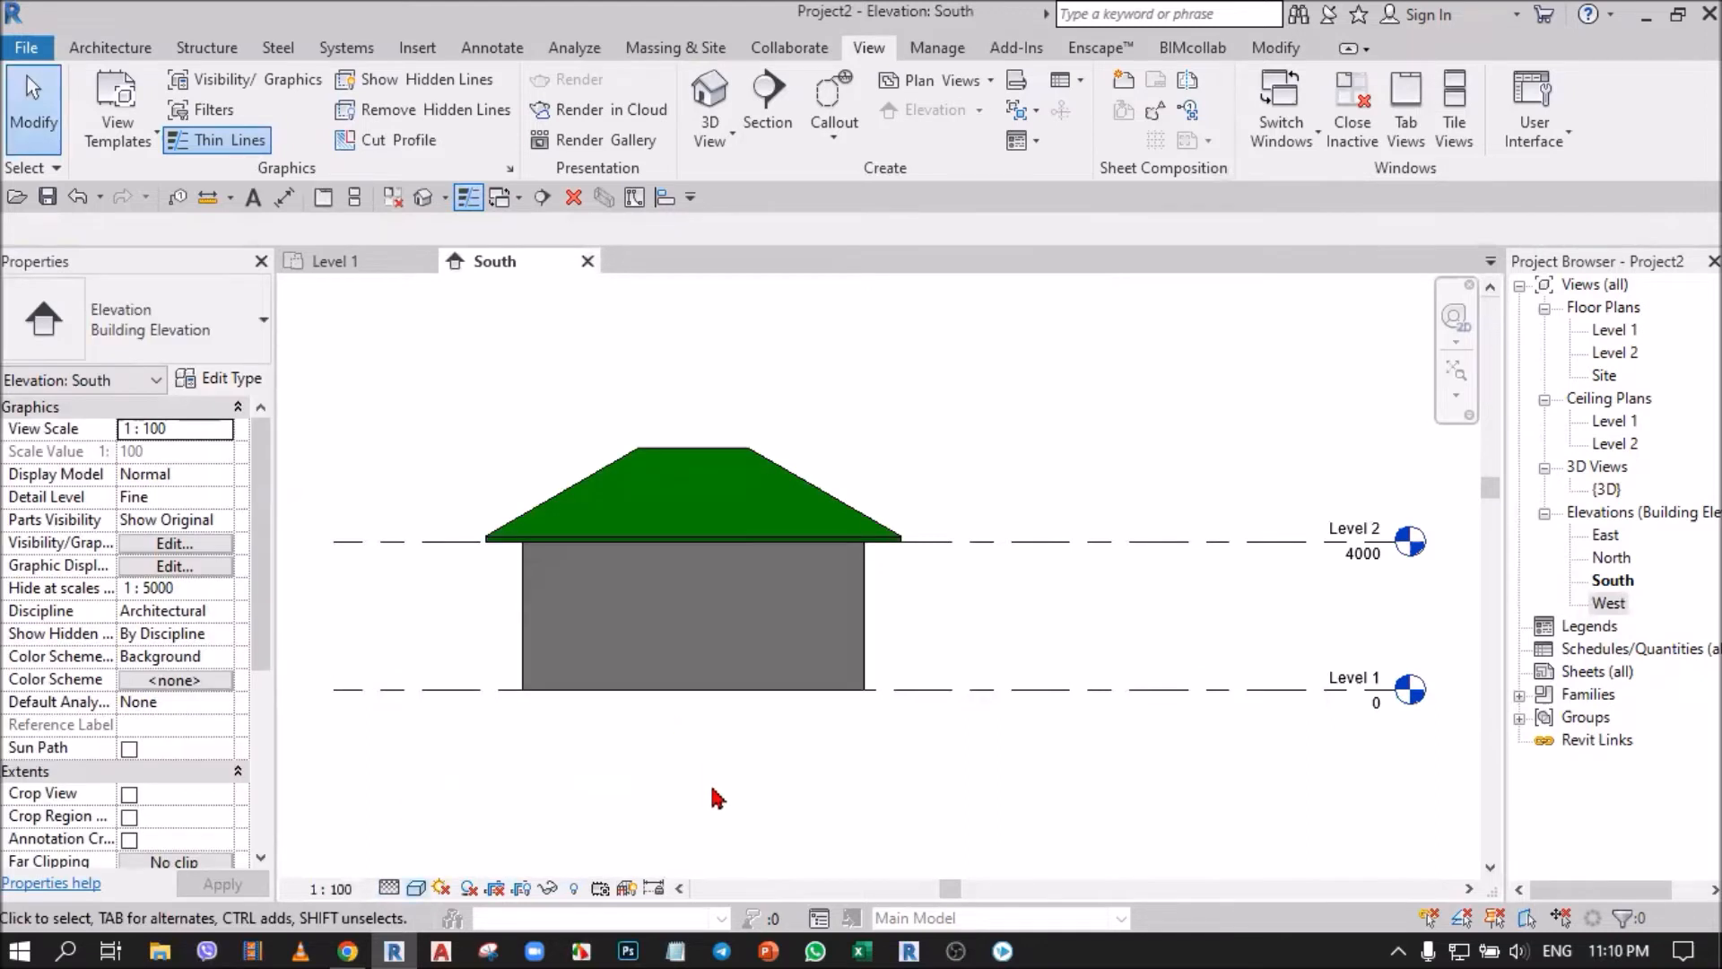
# Return to the Level 1 plan and open the North elevation from the north marker's arrow.
pyautogui.click(364, 262)
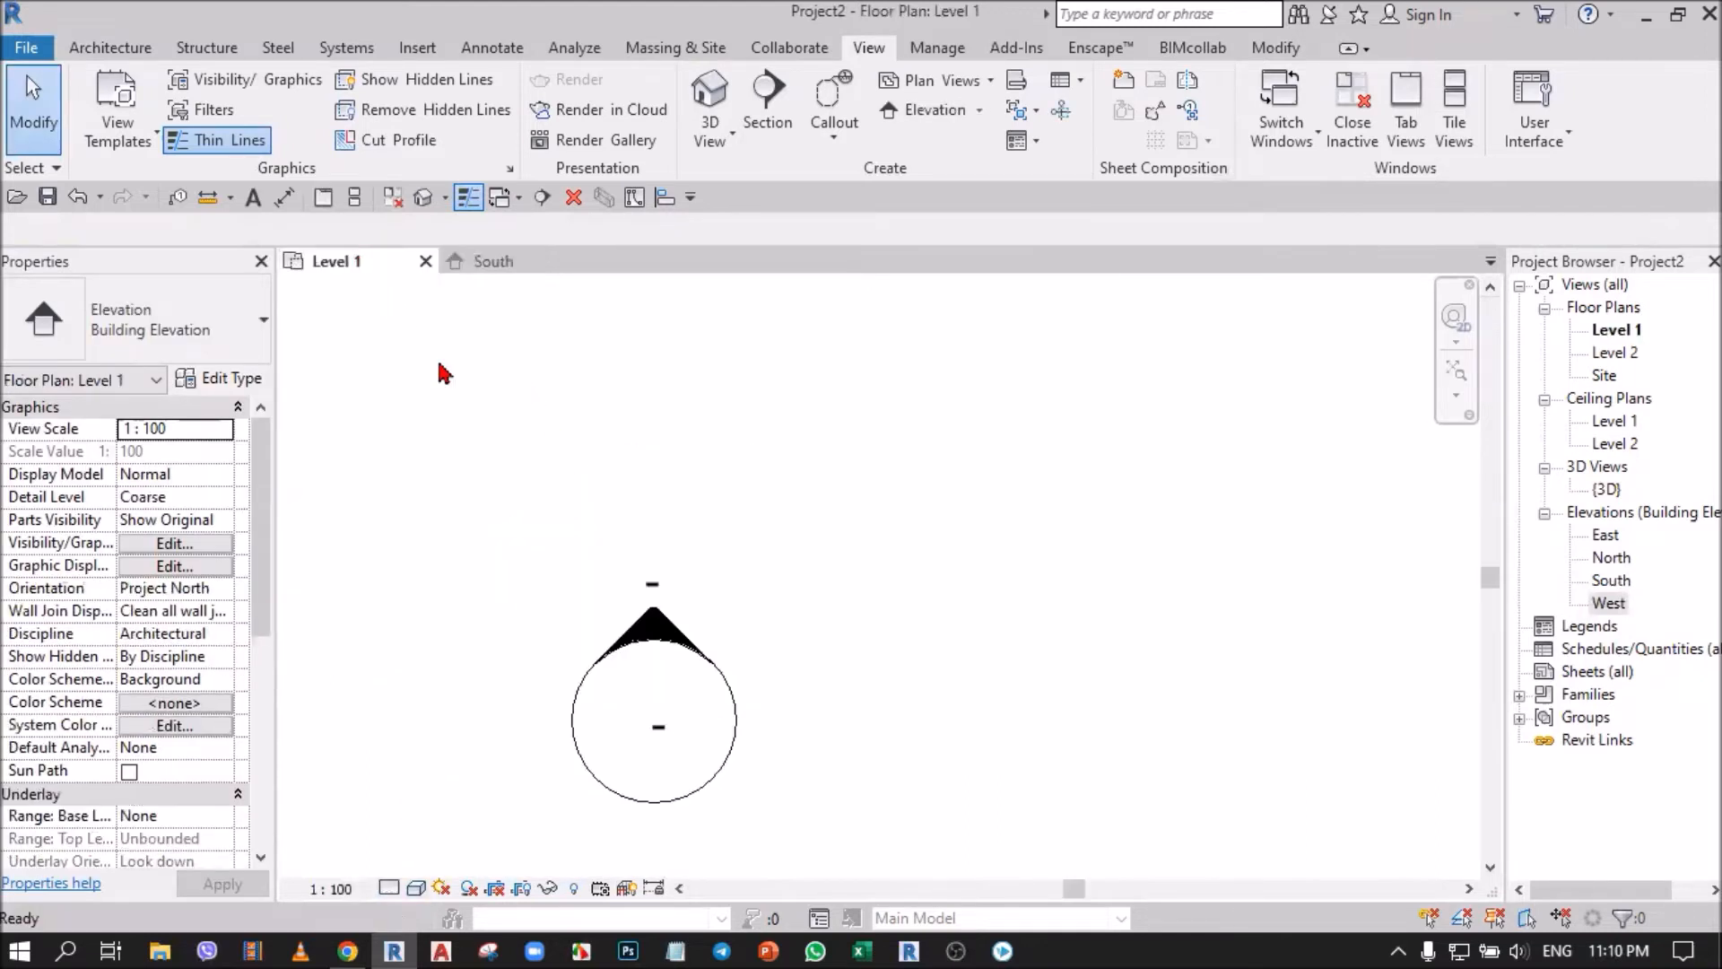
pyautogui.scroll(-9, 789, 701)
pyautogui.moveTo(788, 447); pyautogui.dragTo(792, 703, button='middle')
pyautogui.scroll(5, 784, 526)
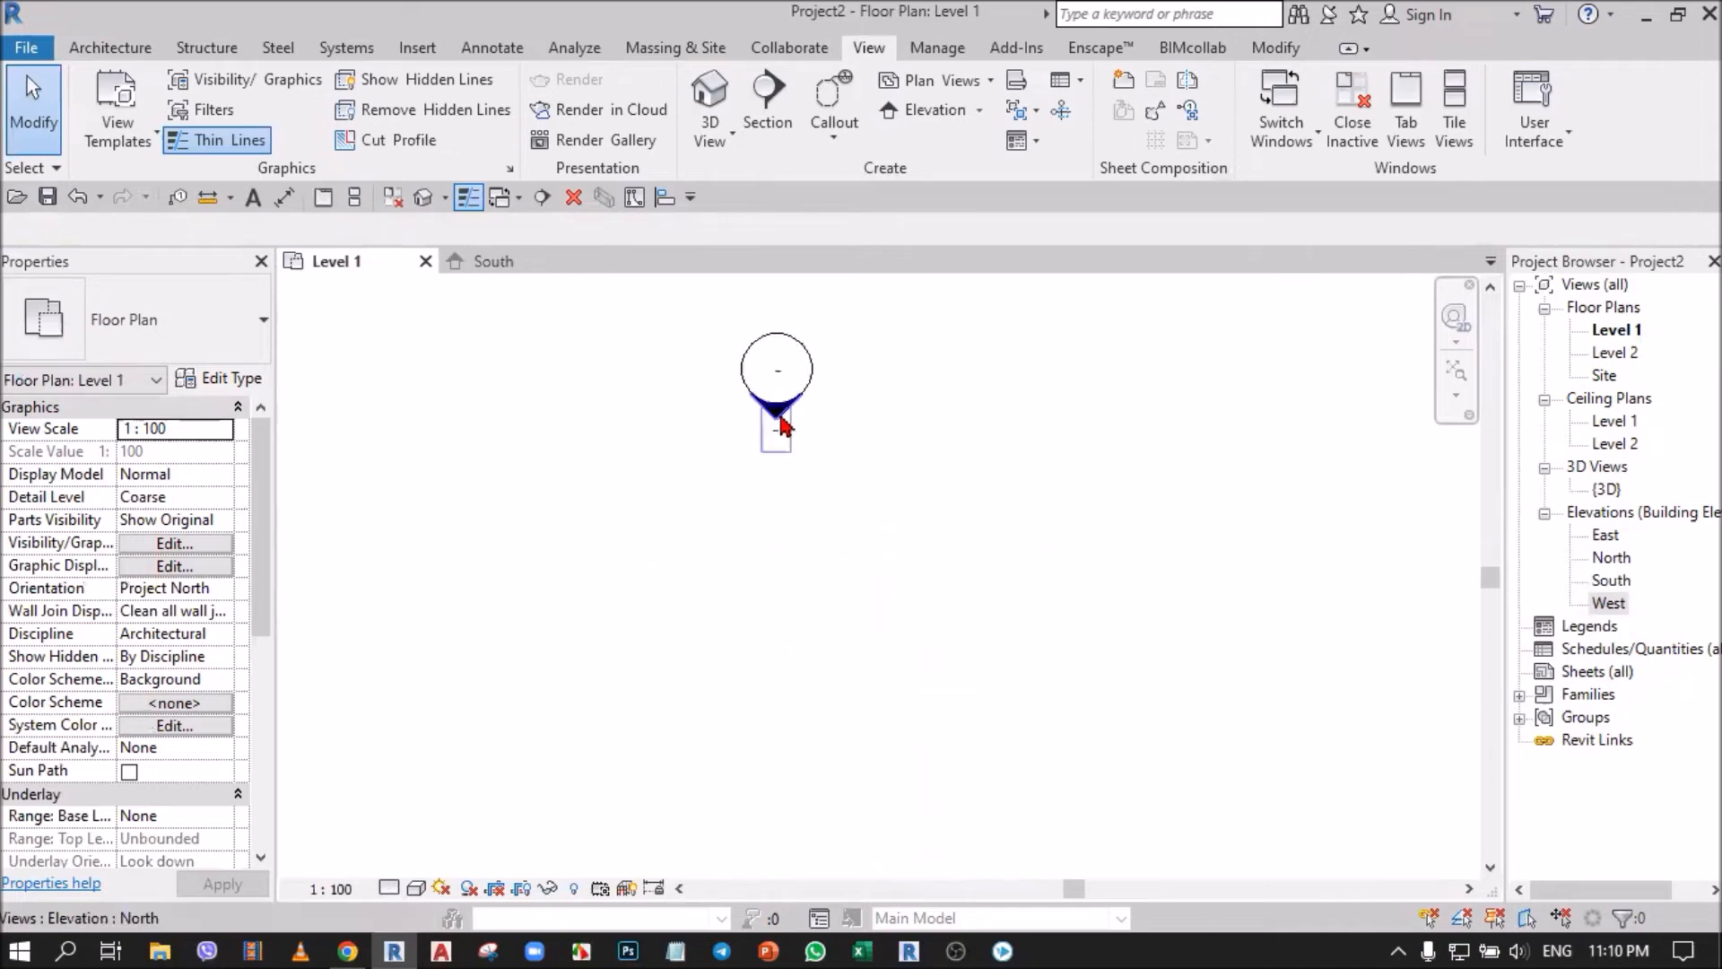
pyautogui.doubleClick(779, 418)
pyautogui.scroll(-3, 807, 423)
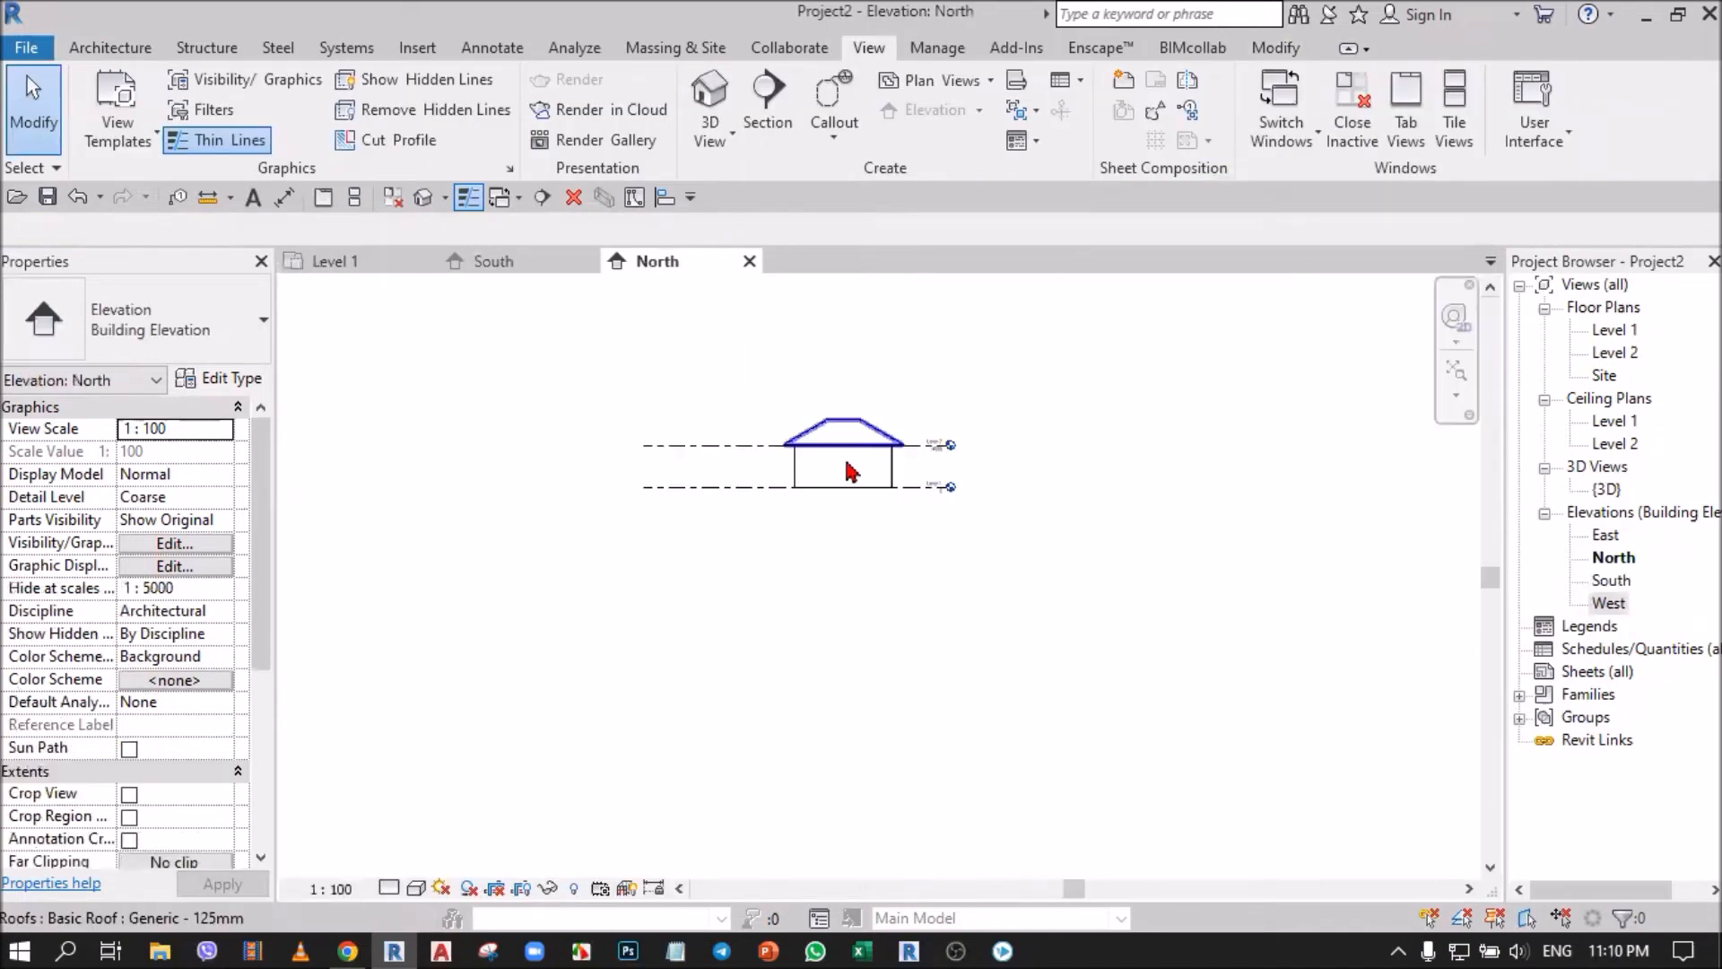
# Return to the Level 1 plan and open the East elevation from the east marker's arrow.
pyautogui.click(321, 261)
pyautogui.scroll(-4, 718, 423)
pyautogui.moveTo(696, 747); pyautogui.dragTo(767, 635, button='middle')
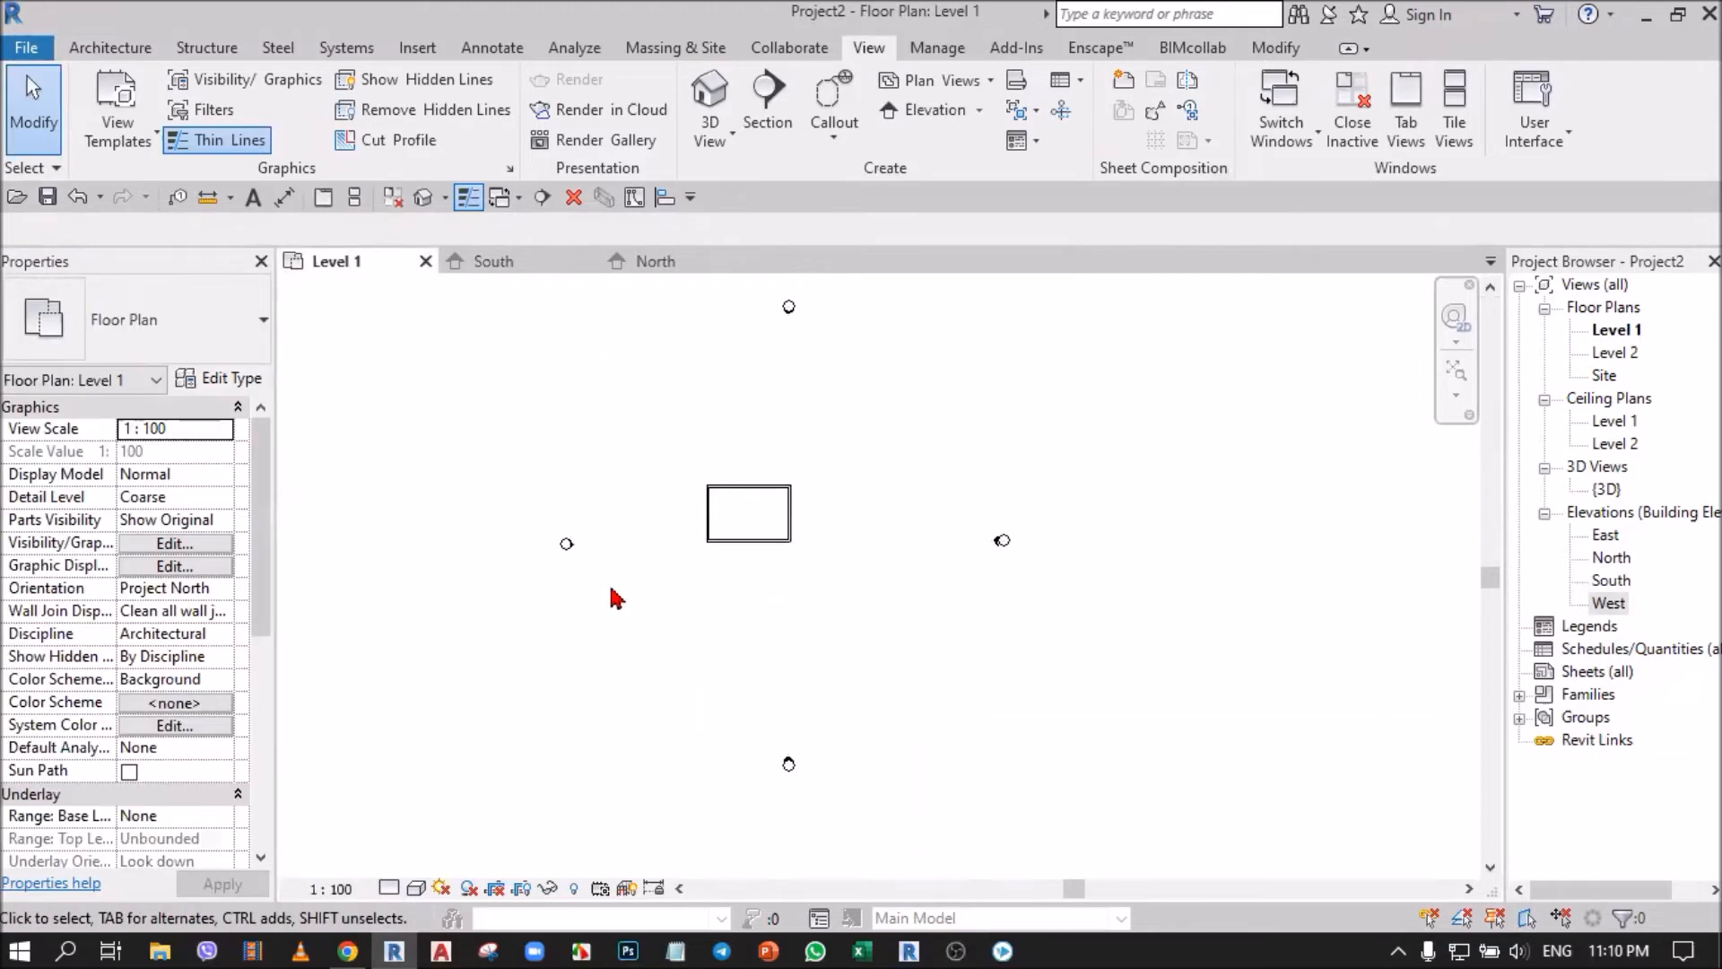
pyautogui.scroll(10, 987, 548)
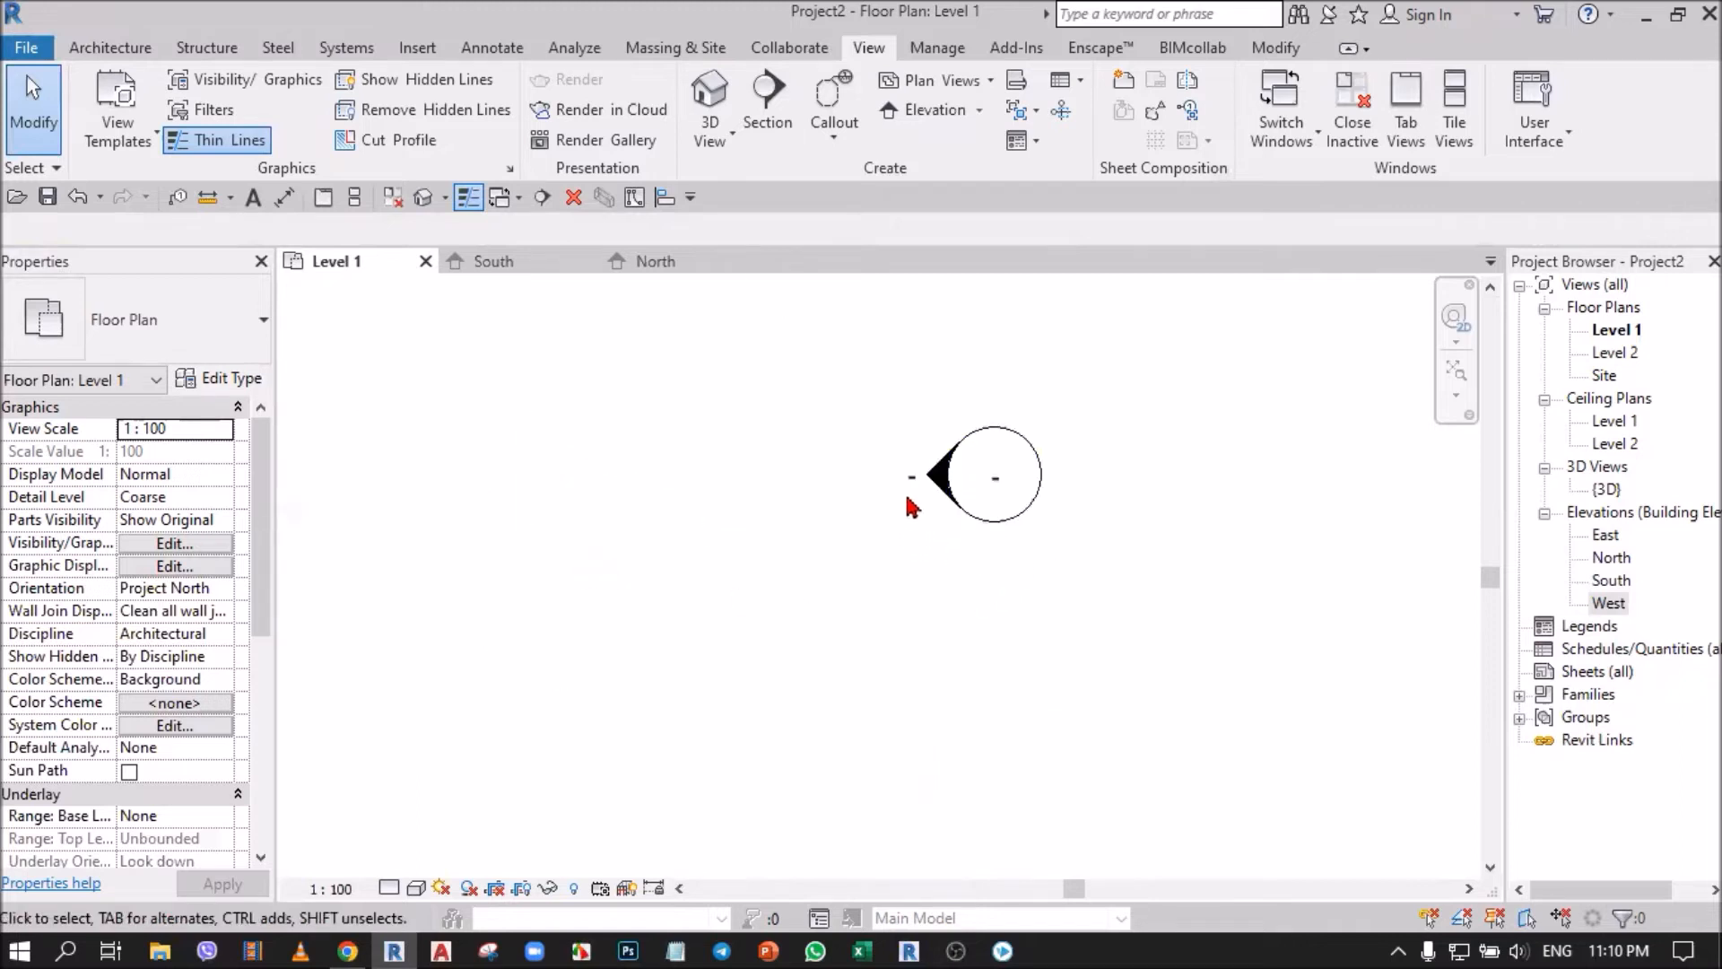
pyautogui.scroll(3, 939, 486)
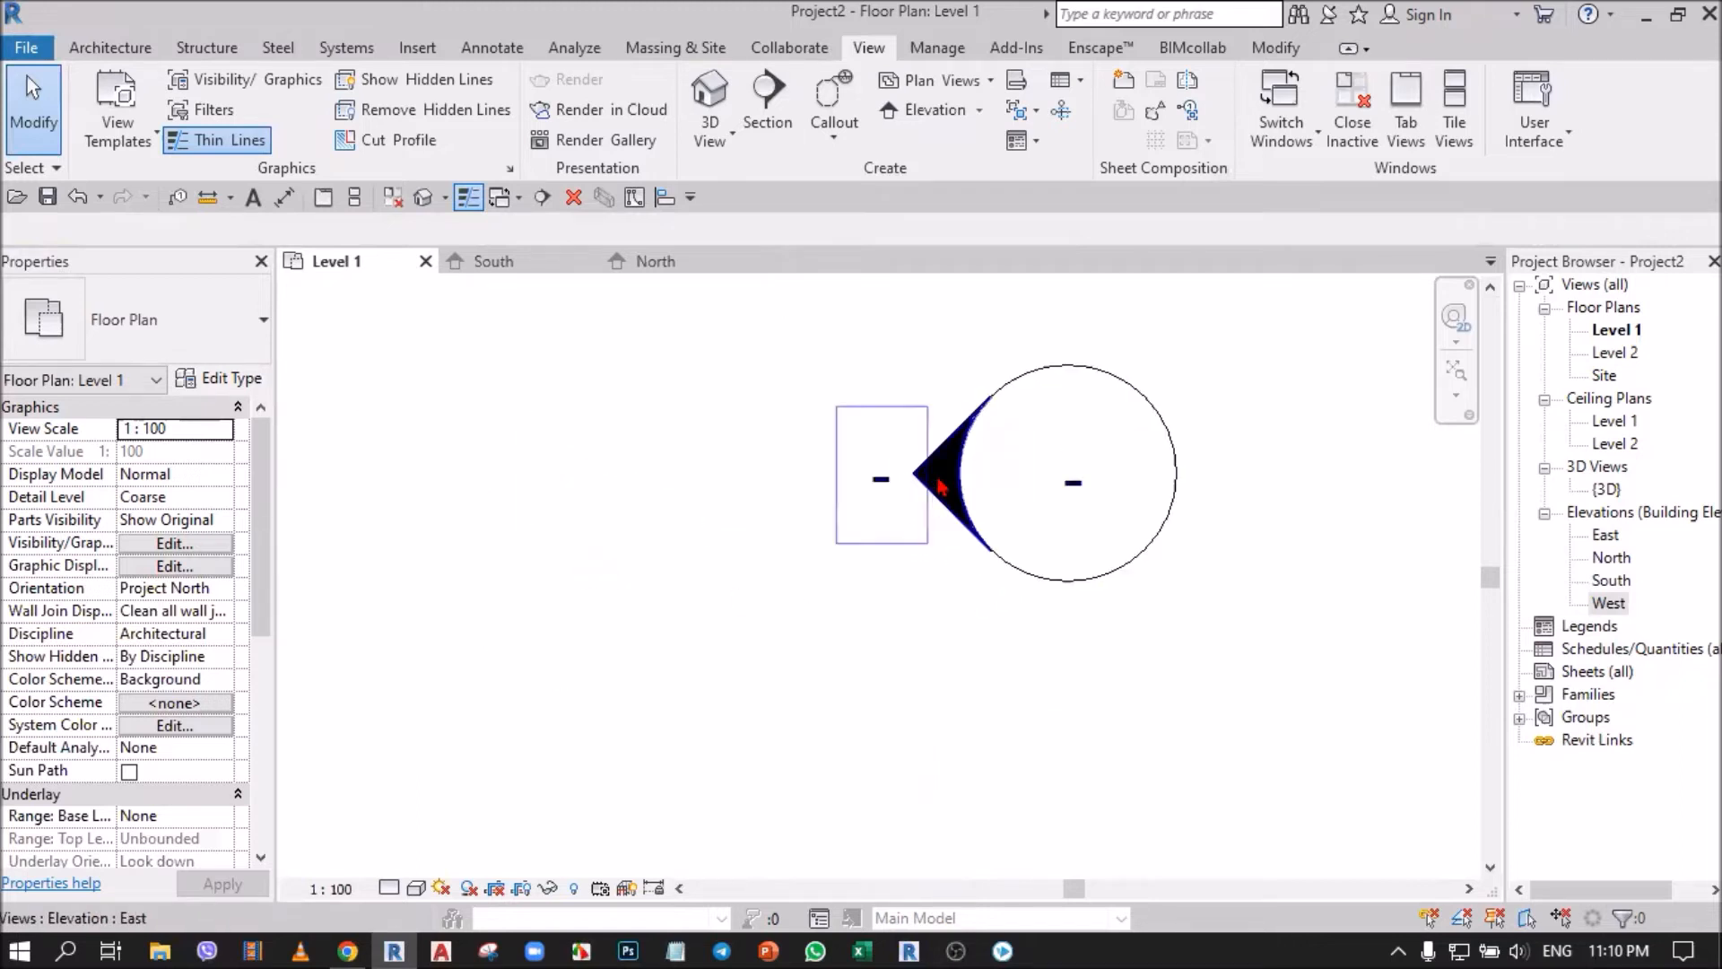
pyautogui.doubleClick(939, 487)
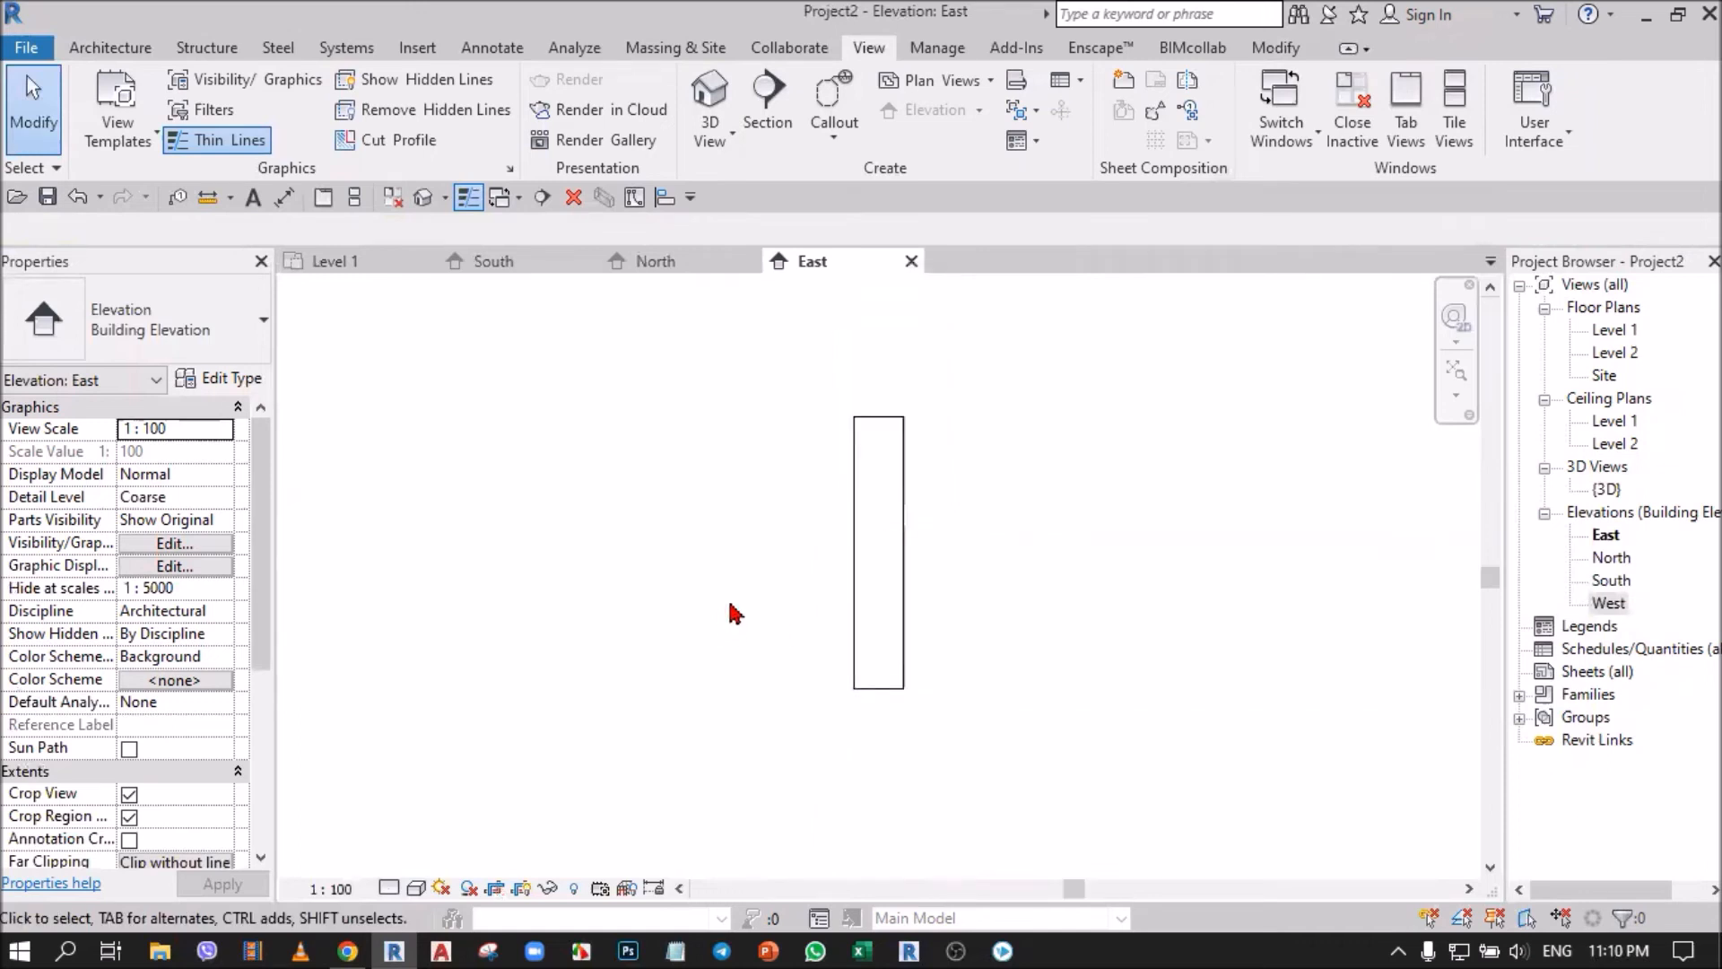
pyautogui.scroll(-2, 993, 412)
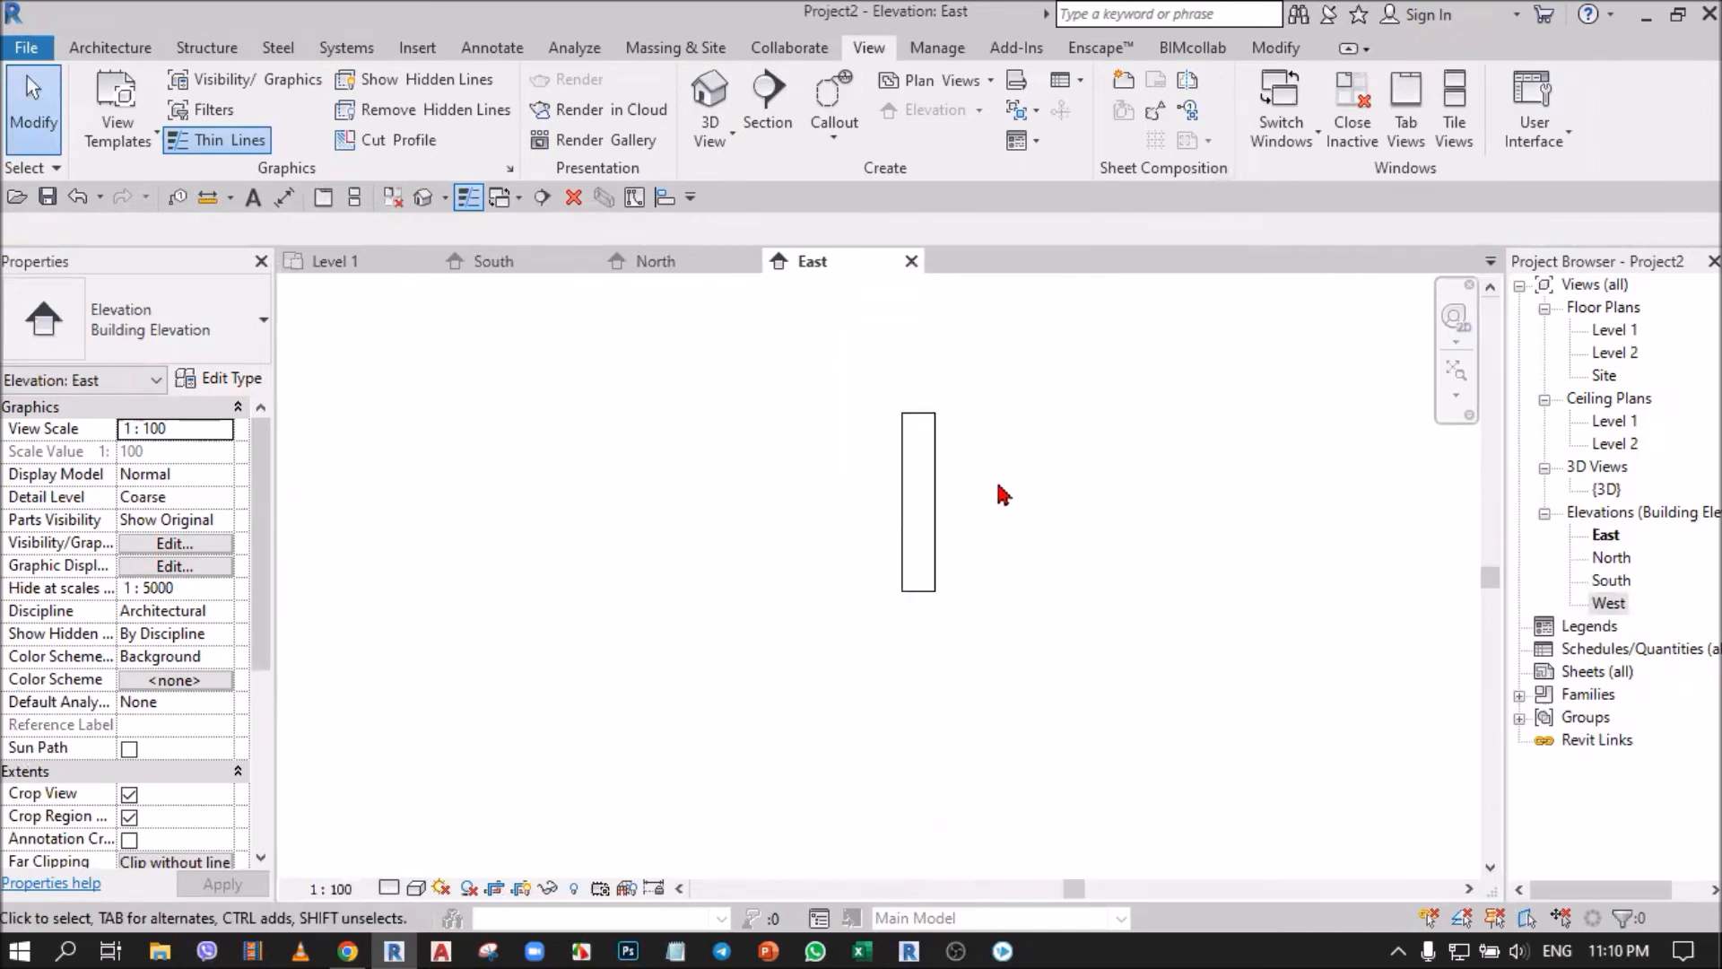
# Select the East elevation's crop region, examine its extent in the Level 1 plan, and clear the selection.
pyautogui.click(944, 513)
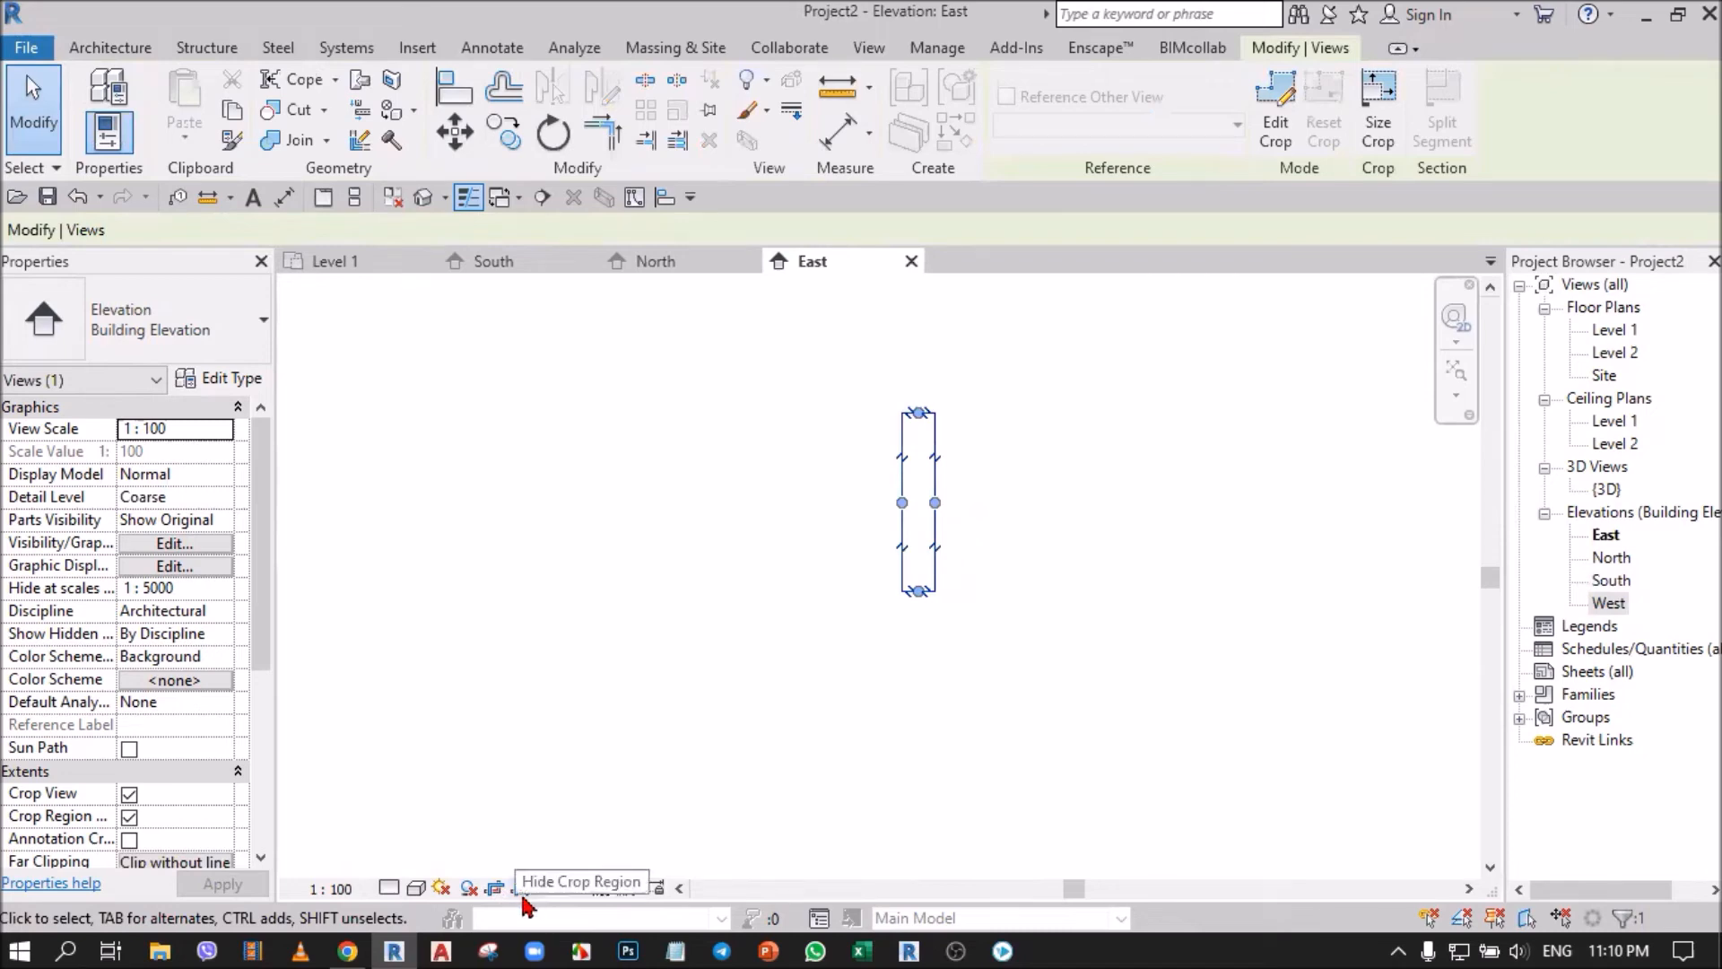
pyautogui.click(348, 267)
pyautogui.scroll(-3, 1021, 621)
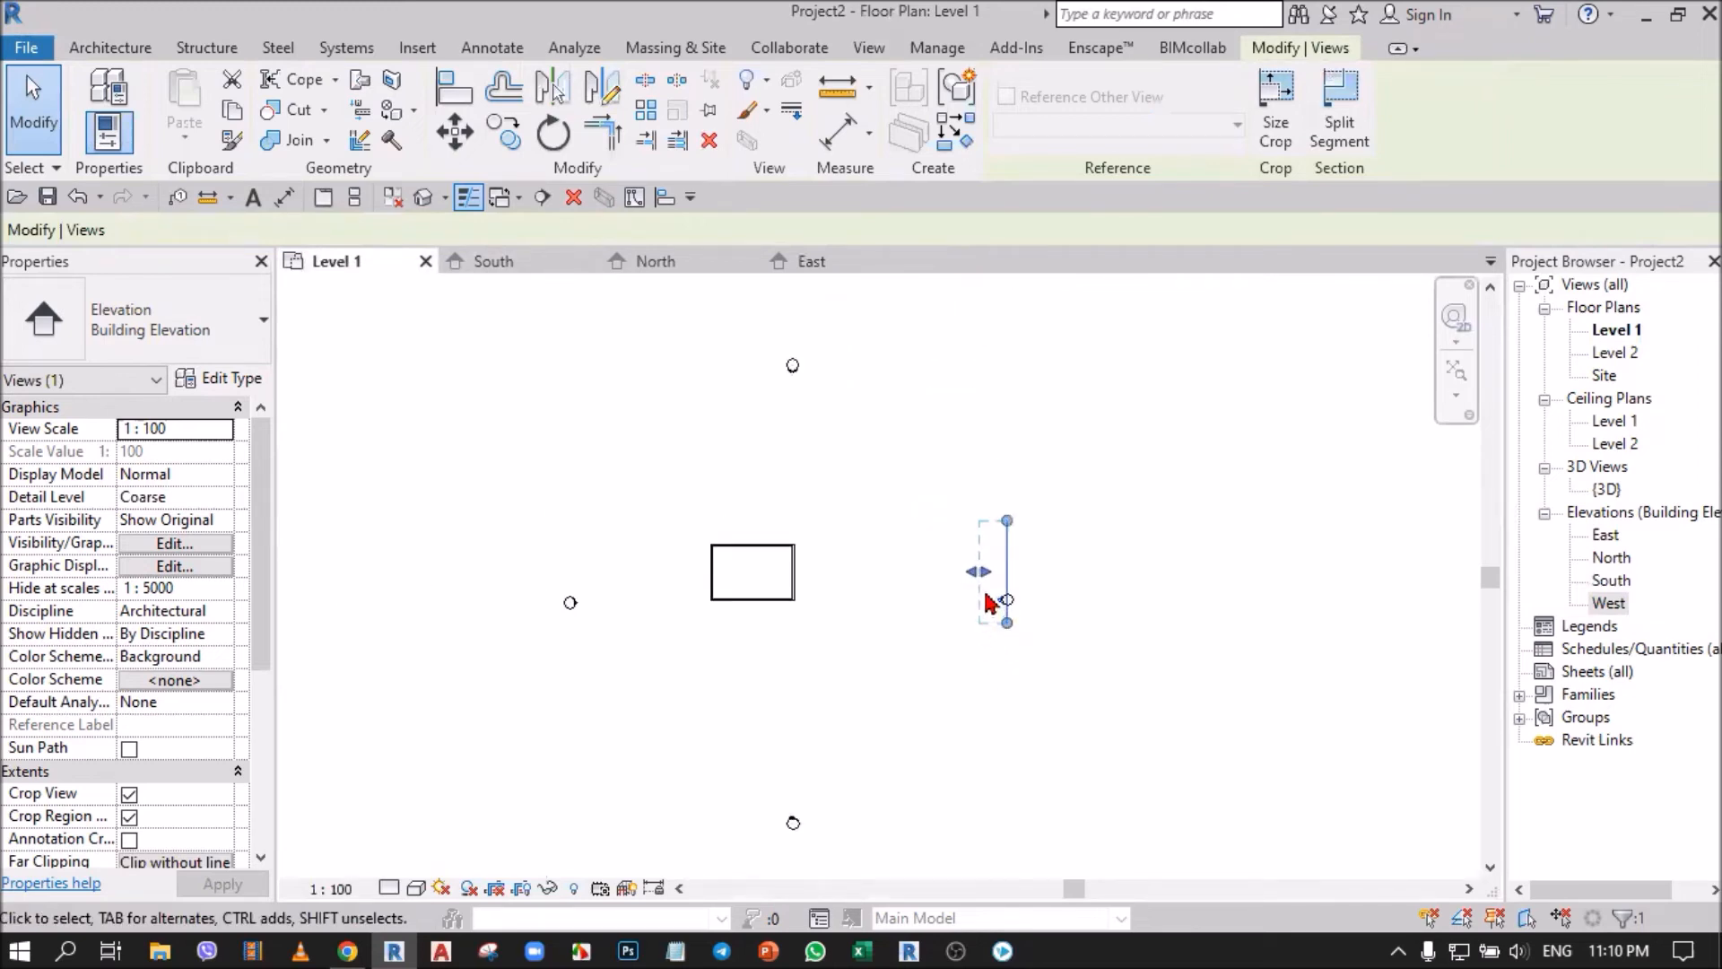
pyautogui.click(869, 536)
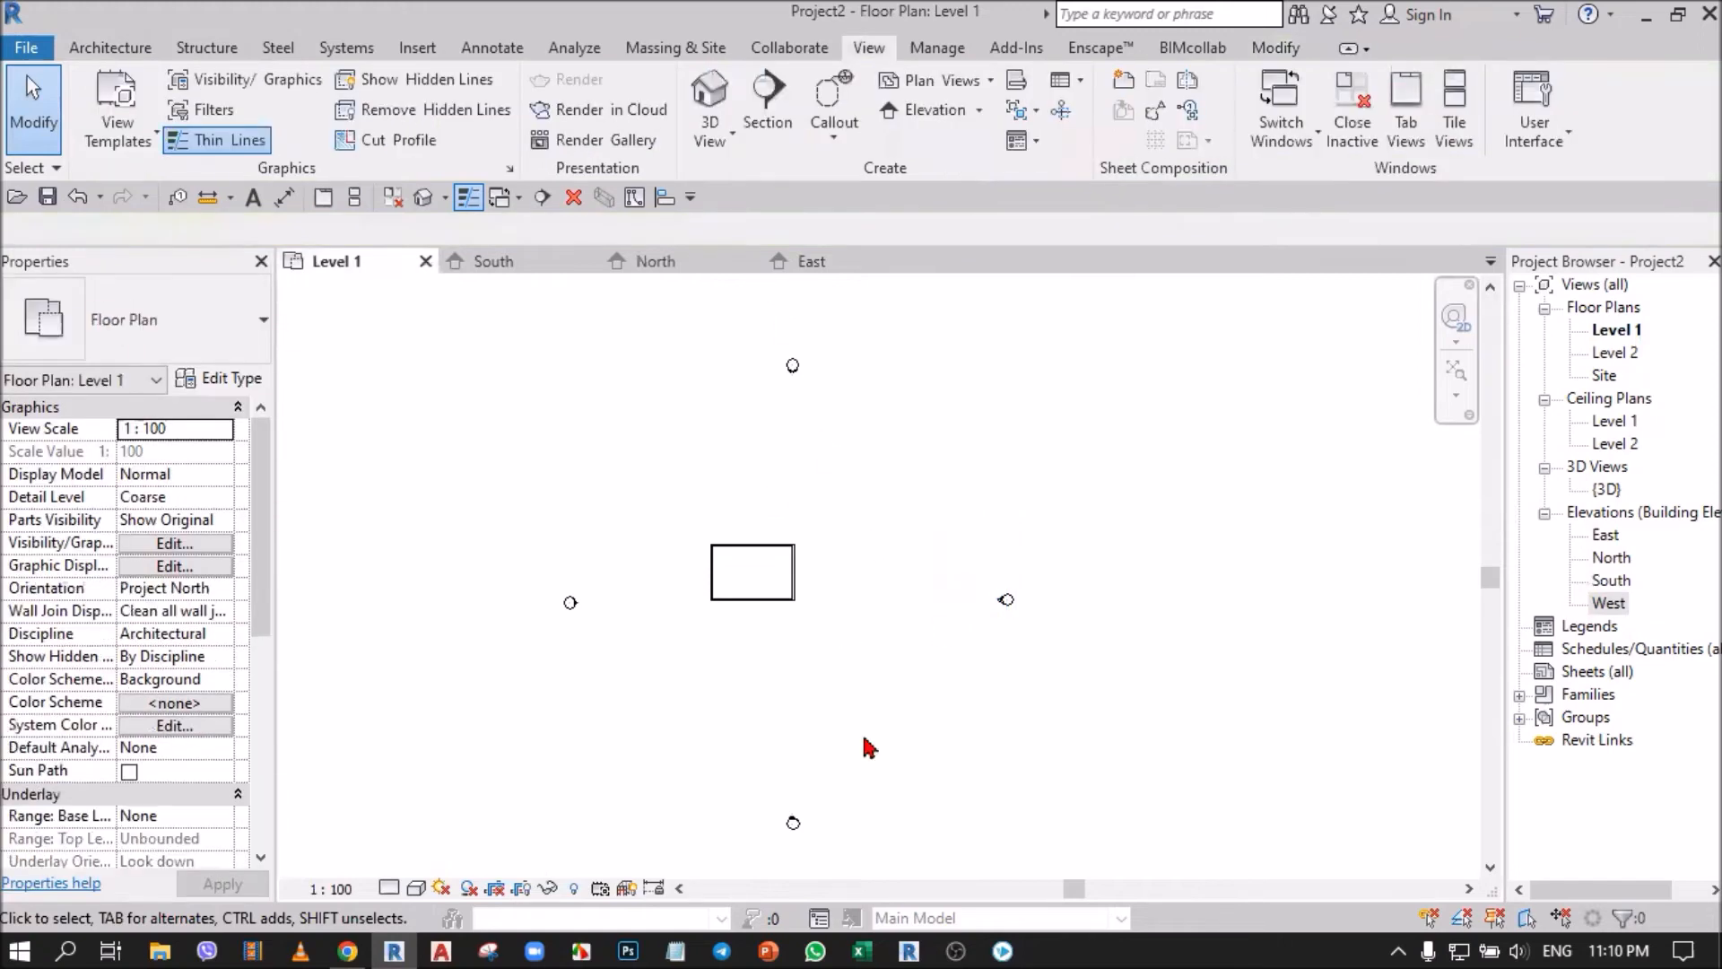
# Show the North elevation's crop region, select it to examine its extent in the Level 1 plan, and clear the selection.
pyautogui.click(659, 261)
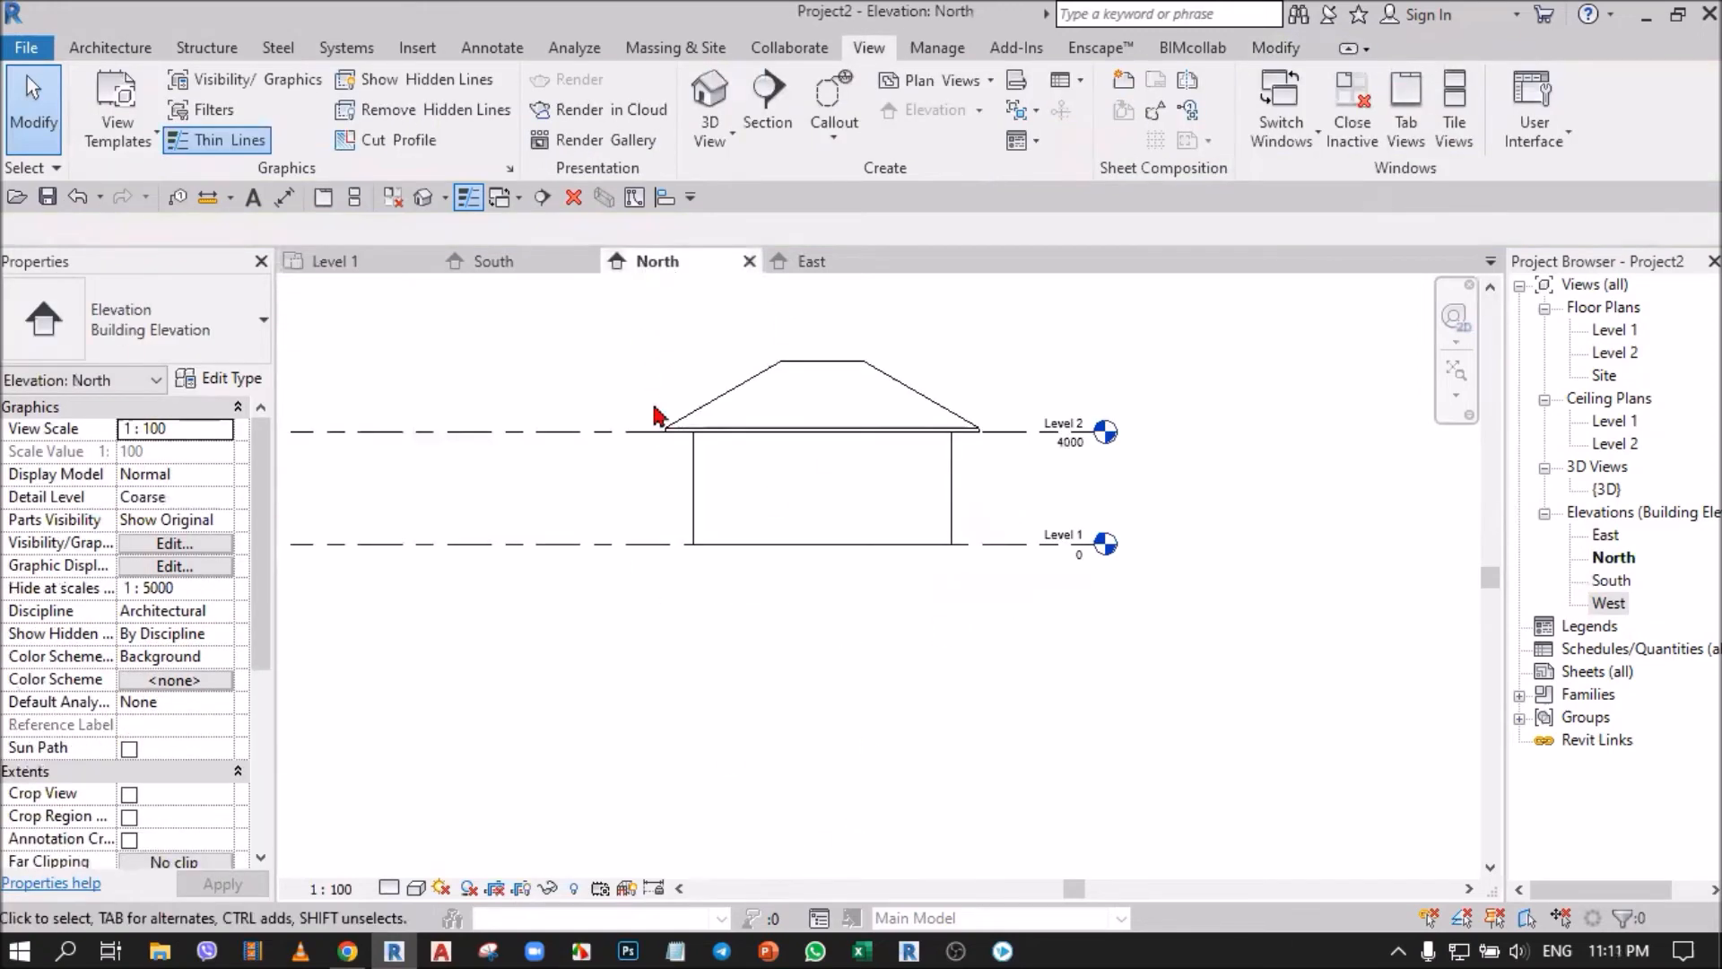
pyautogui.scroll(-3, 834, 523)
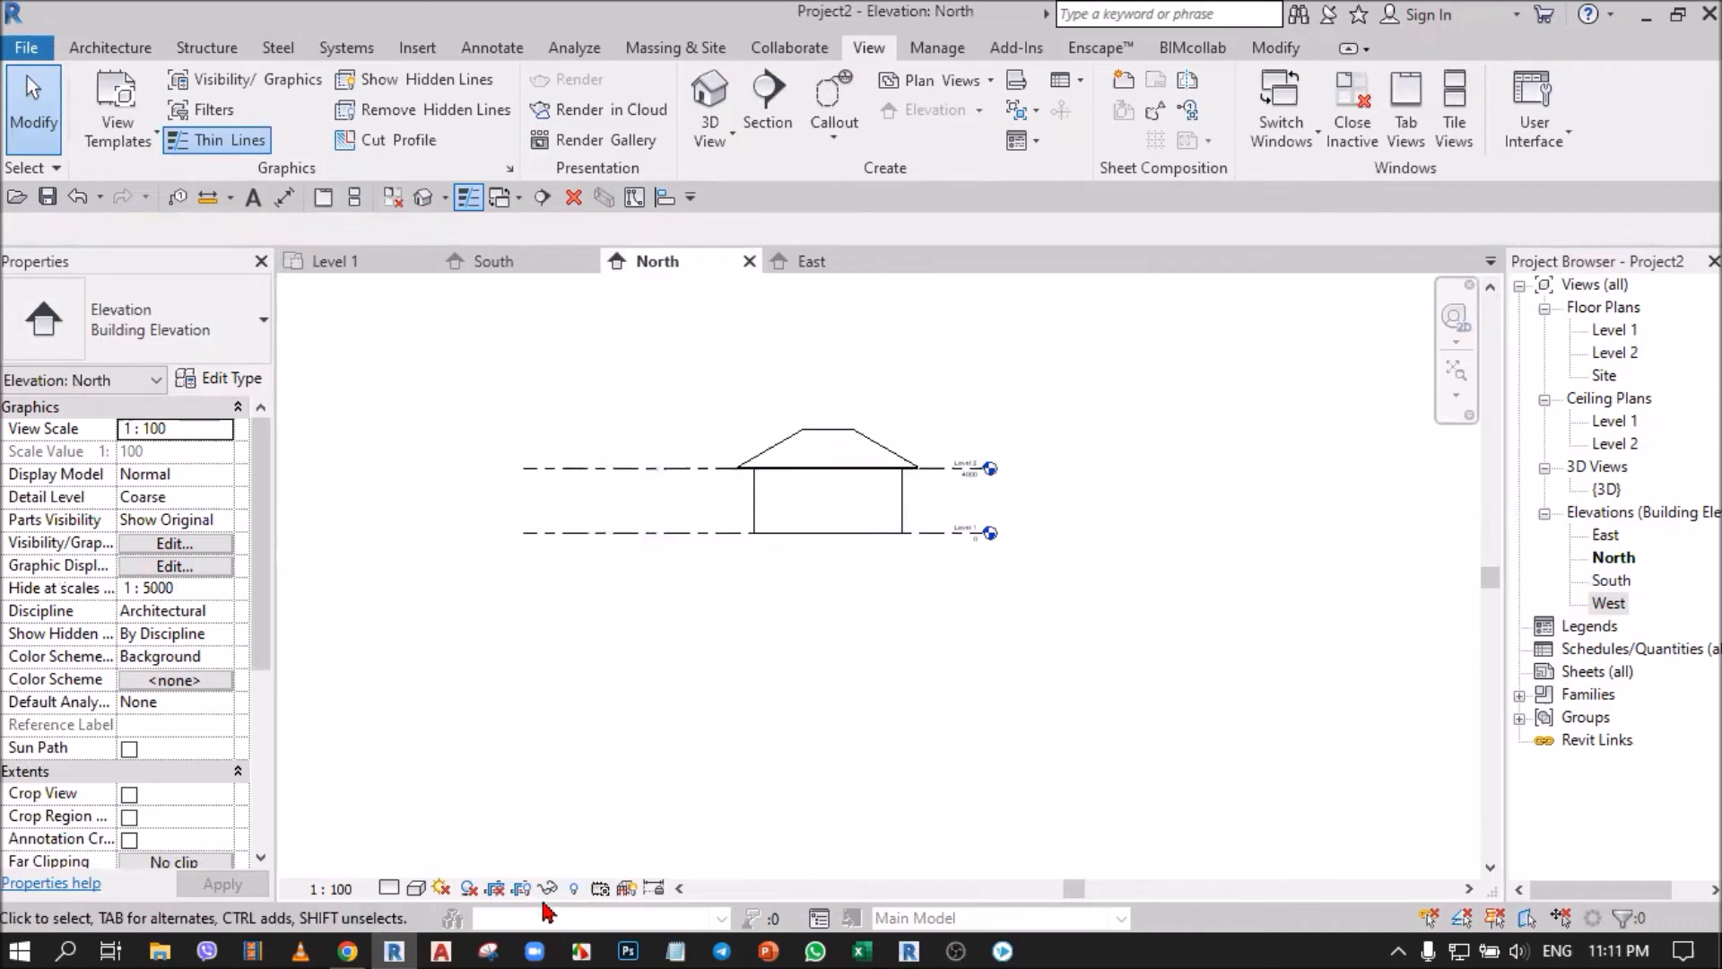
pyautogui.click(522, 888)
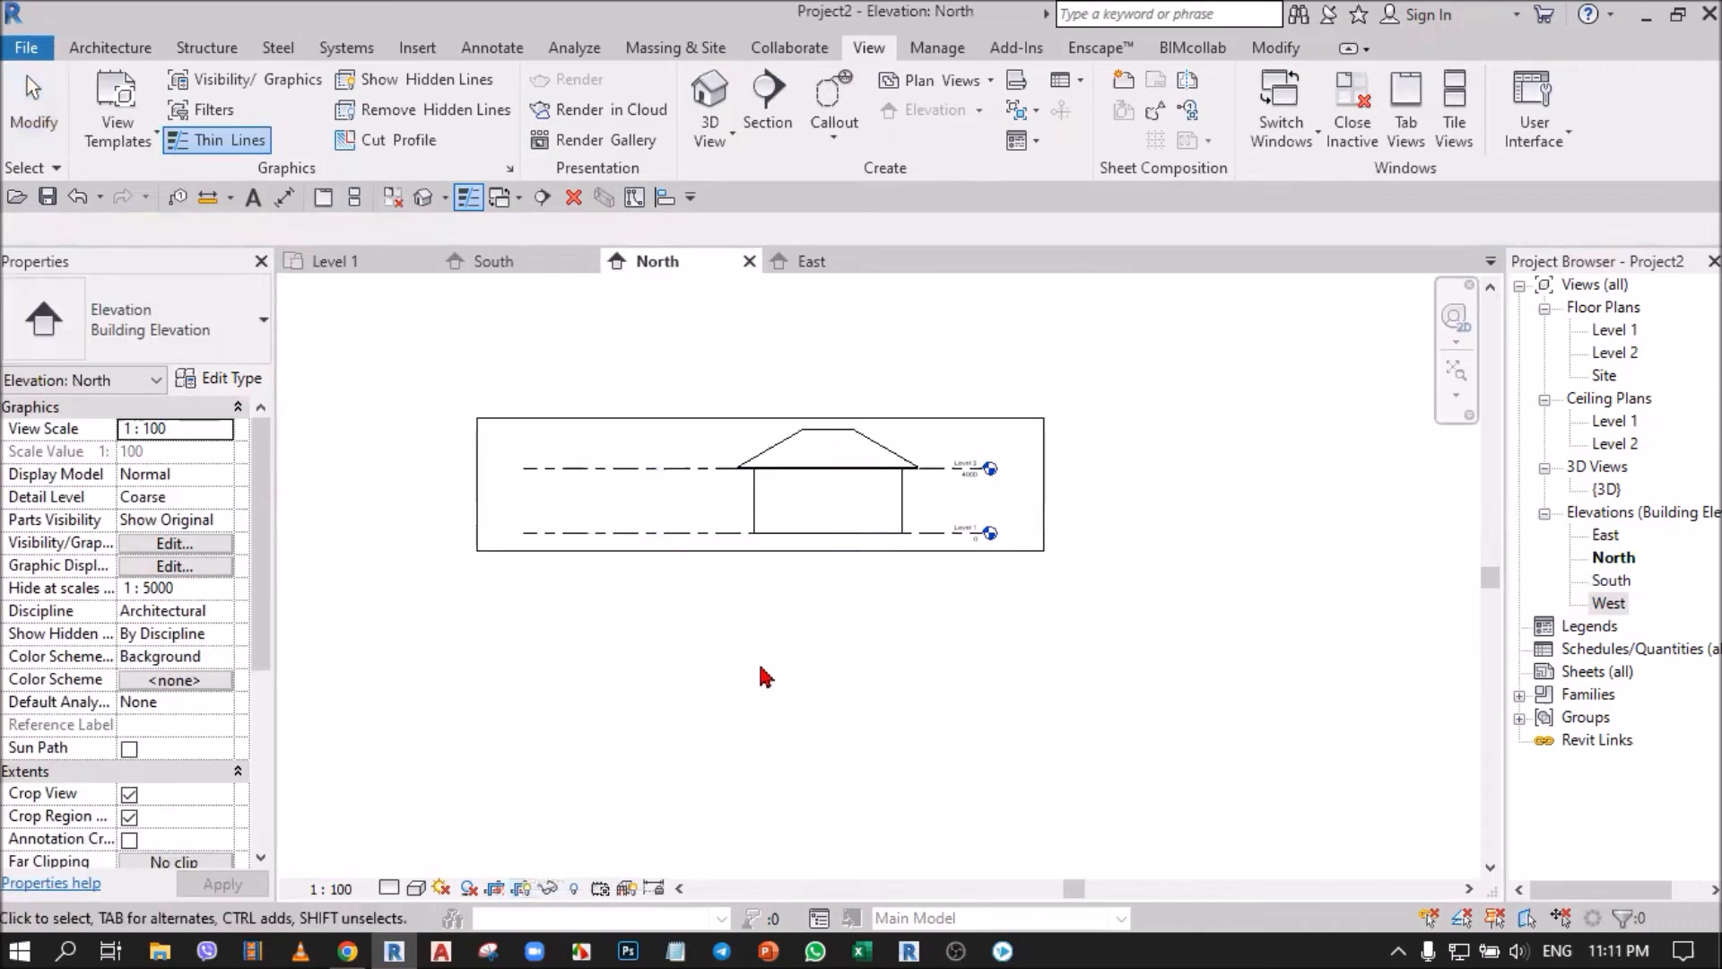
pyautogui.click(691, 418)
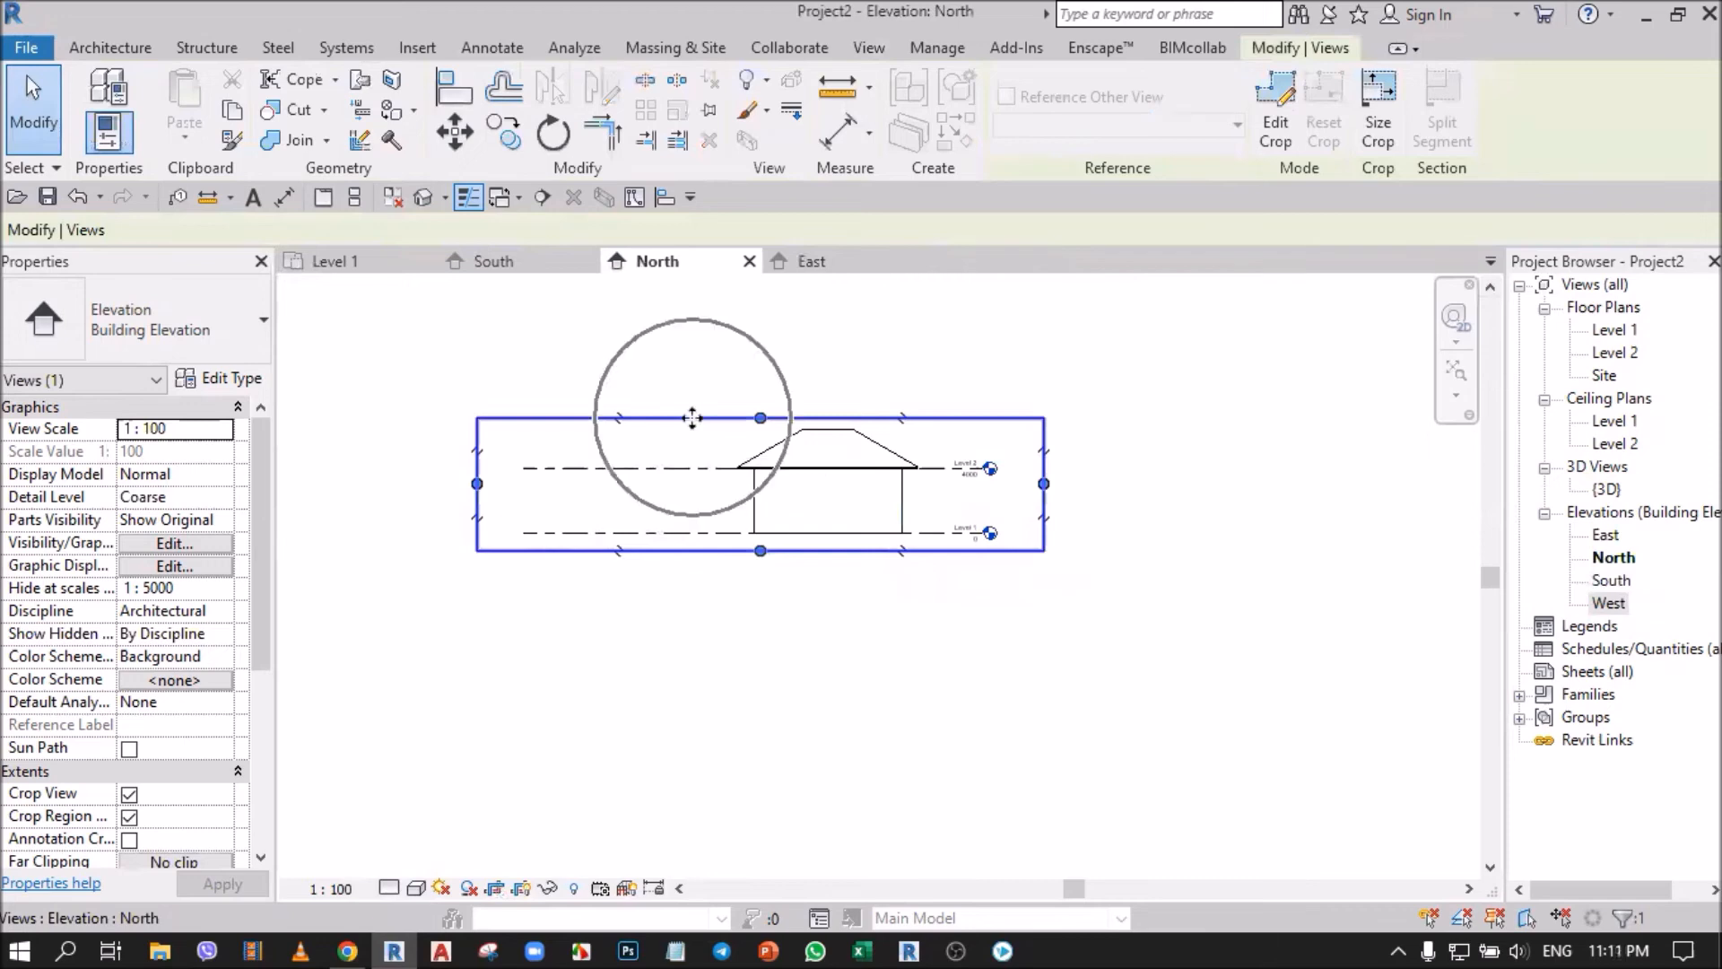
pyautogui.click(330, 264)
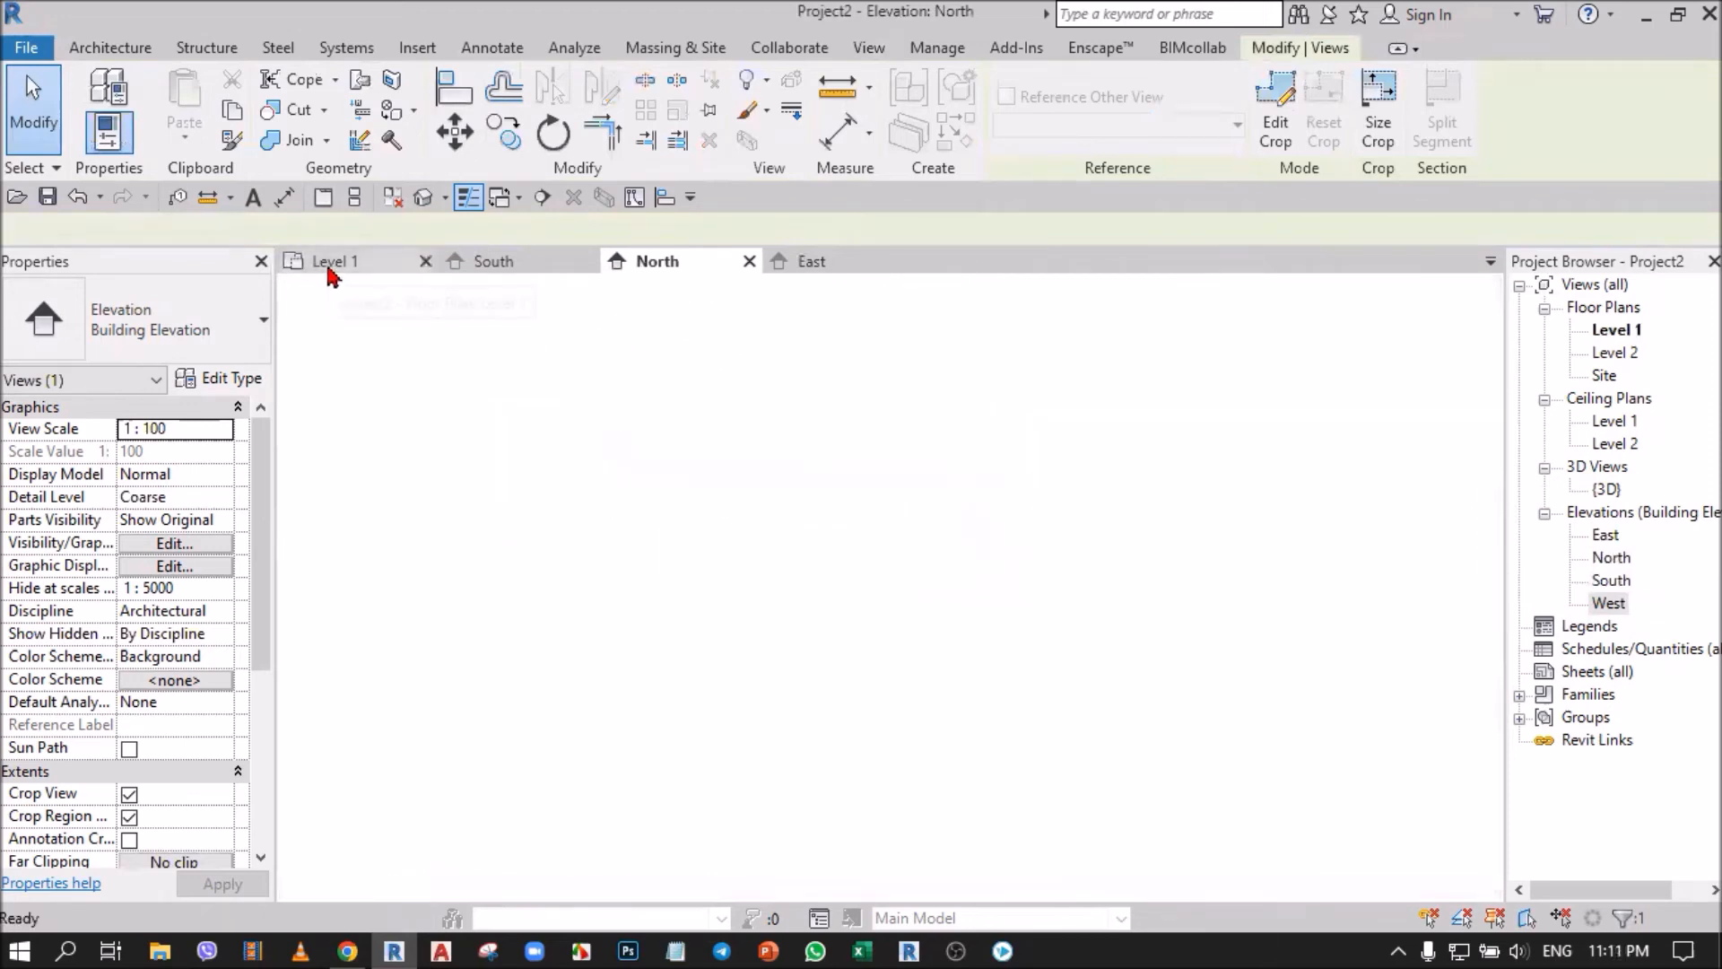
pyautogui.scroll(-3, 780, 500)
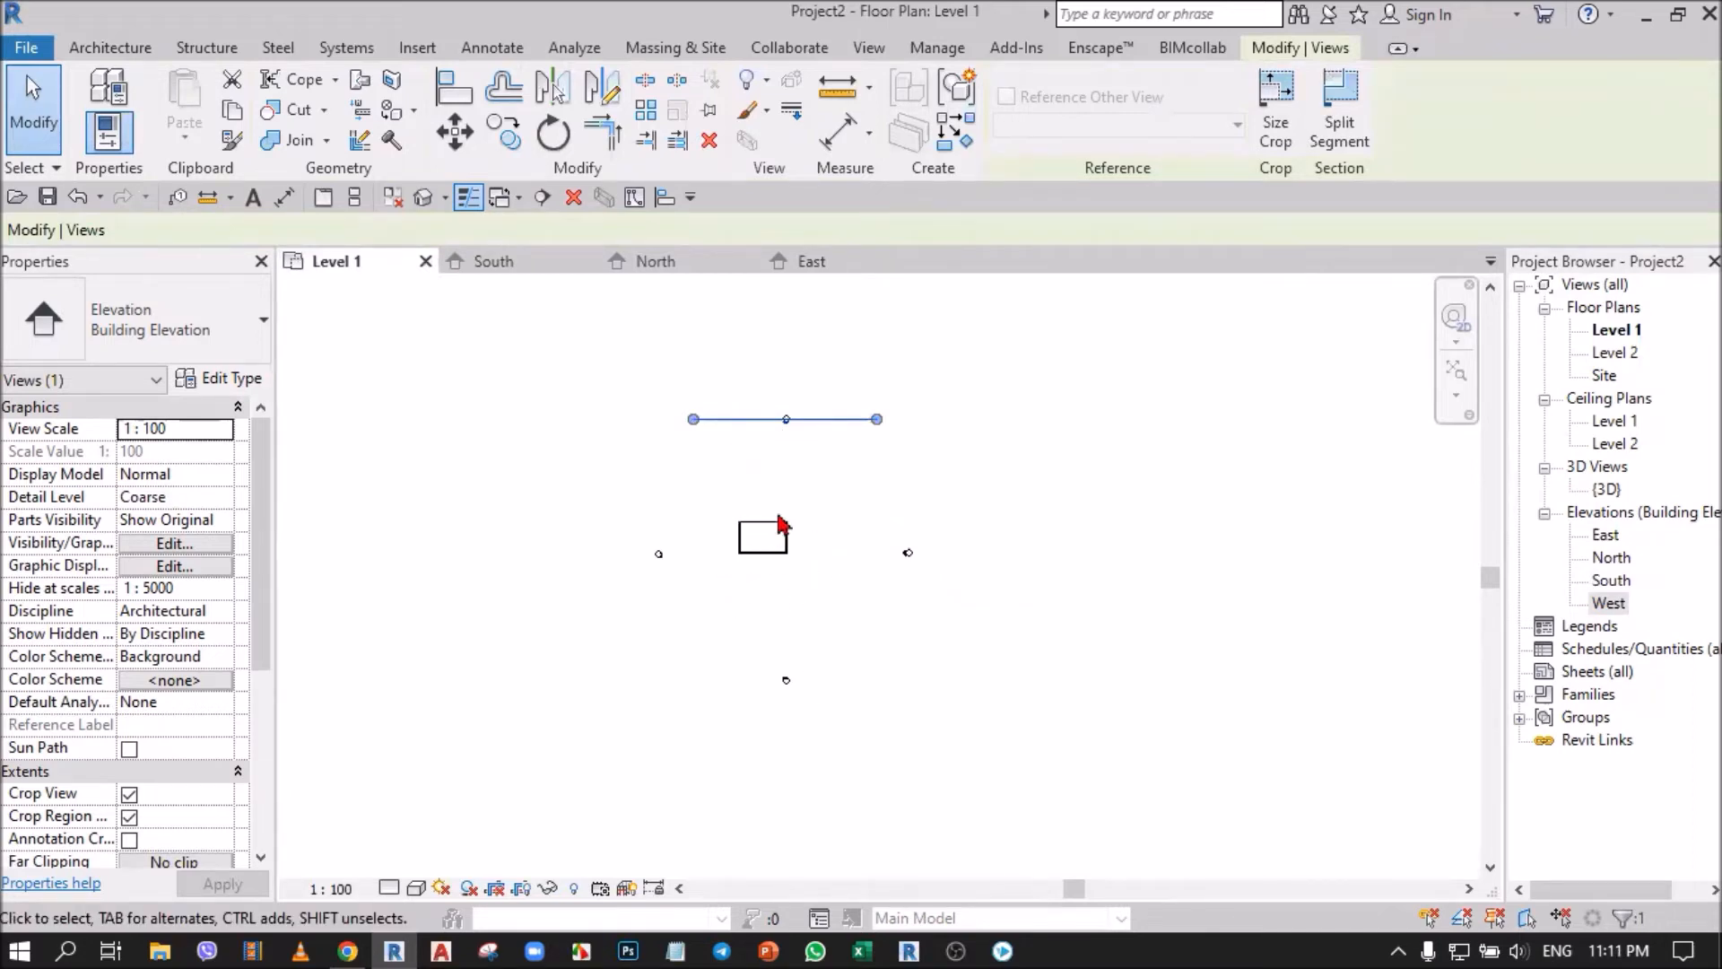
pyautogui.press('Escape')
# Select the East elevation's crop region and, in the Level 1 plan, extend its depth past the building and its north end past the north marker.
pyautogui.click(803, 261)
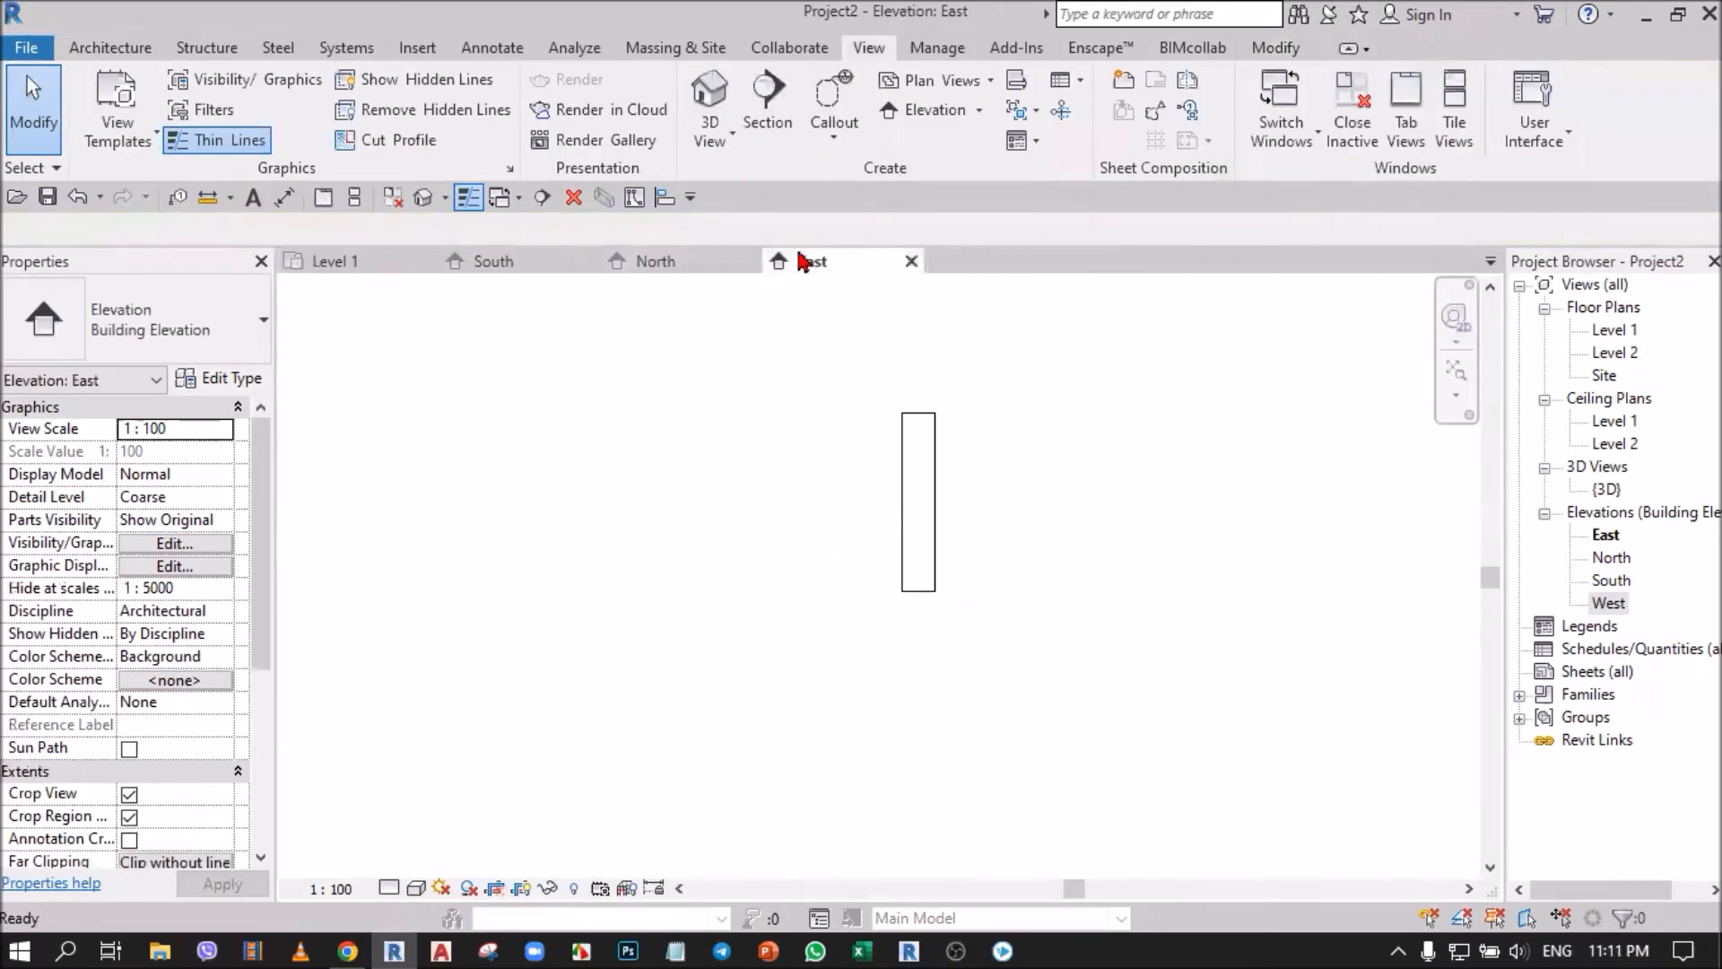
pyautogui.click(933, 508)
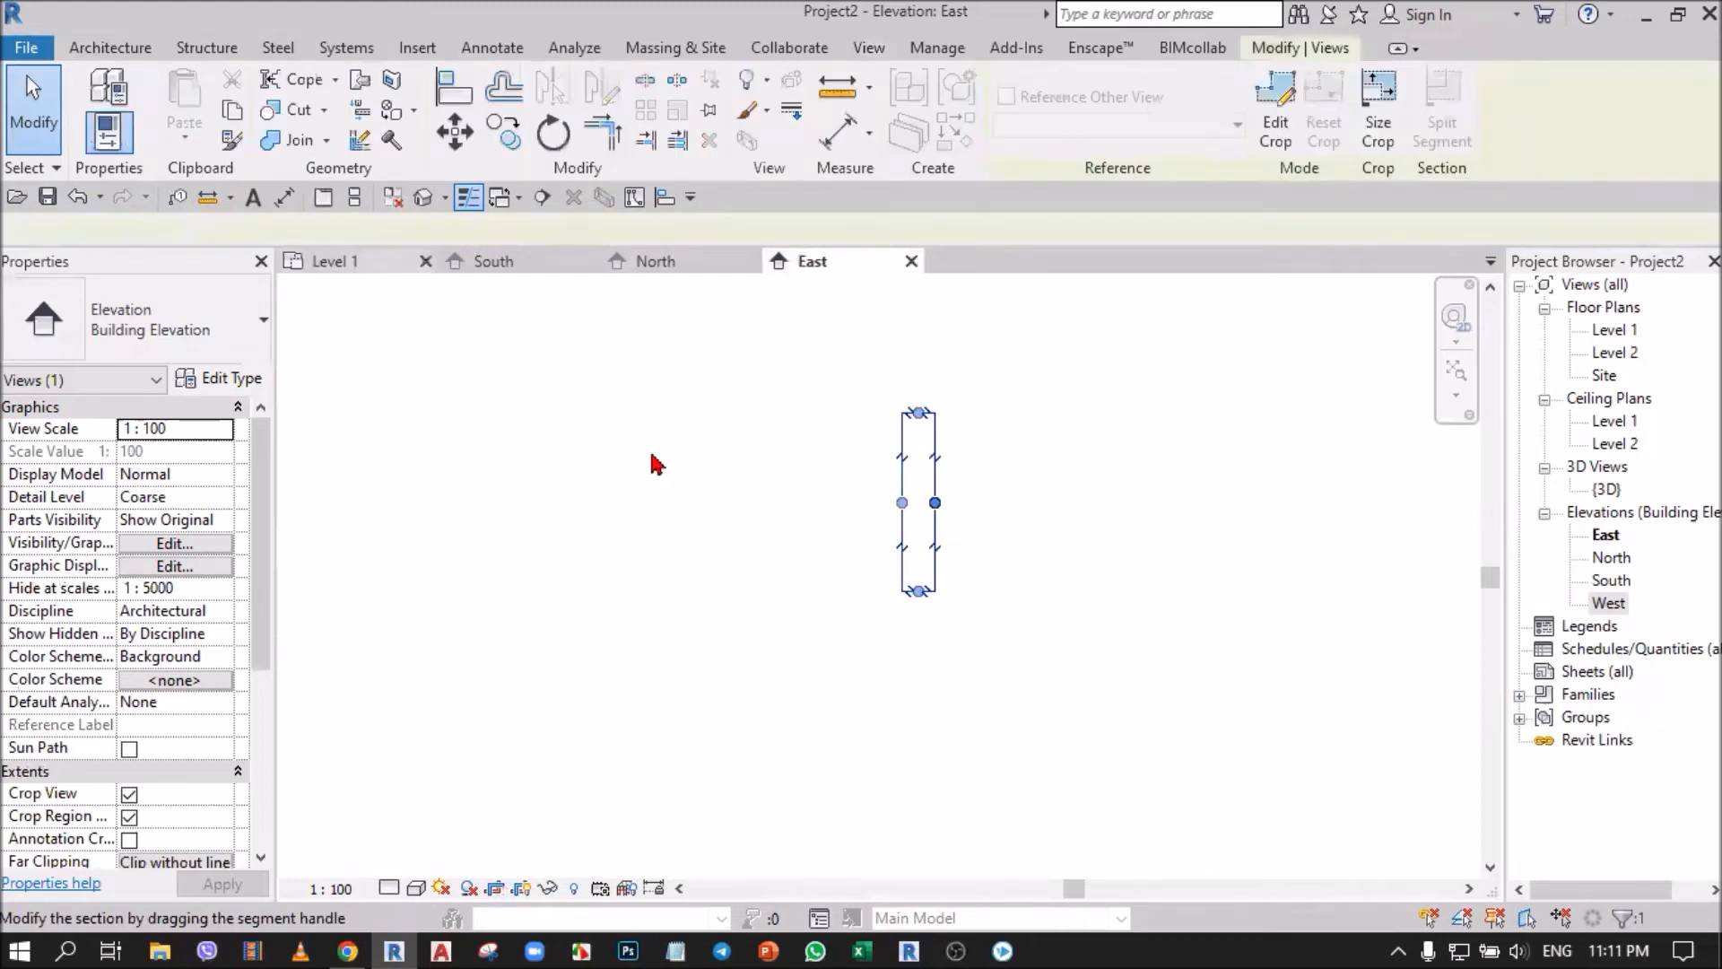
pyautogui.hotkey('ctrl', 'Tab')
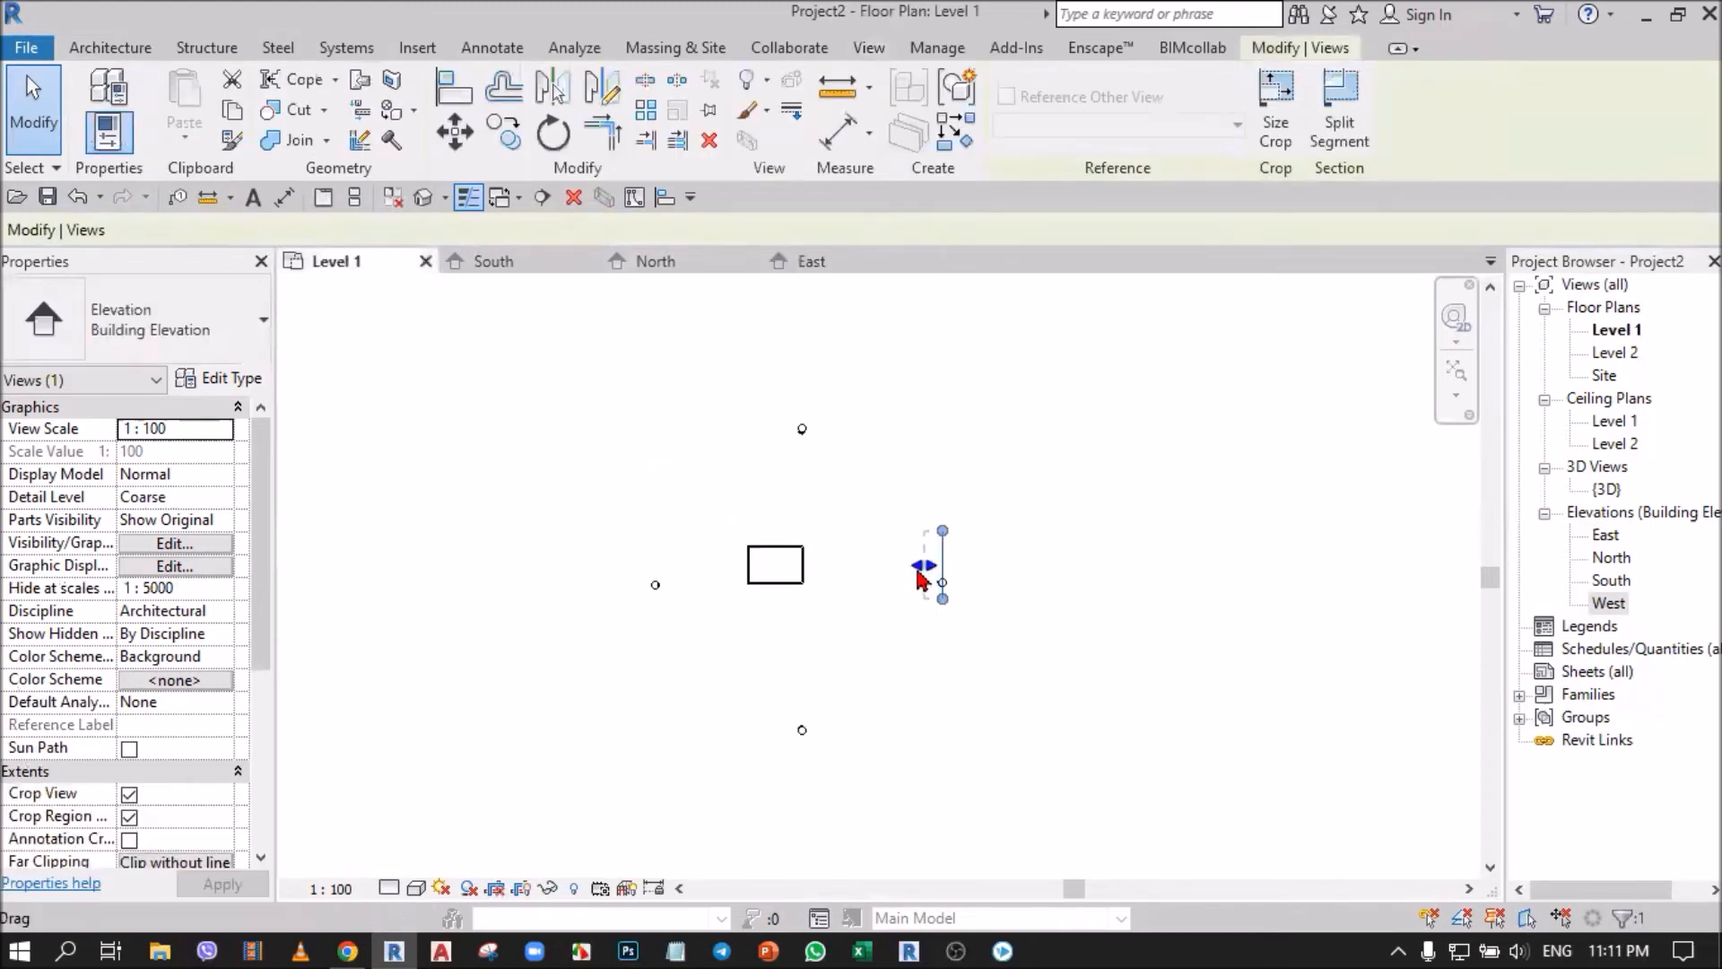
pyautogui.moveTo(924, 574); pyautogui.dragTo(740, 596)
pyautogui.moveTo(640, 619); pyautogui.dragTo(647, 582)
pyautogui.moveTo(944, 536); pyautogui.dragTo(942, 406)
pyautogui.moveTo(942, 599); pyautogui.dragTo(942, 709)
pyautogui.press('Escape')
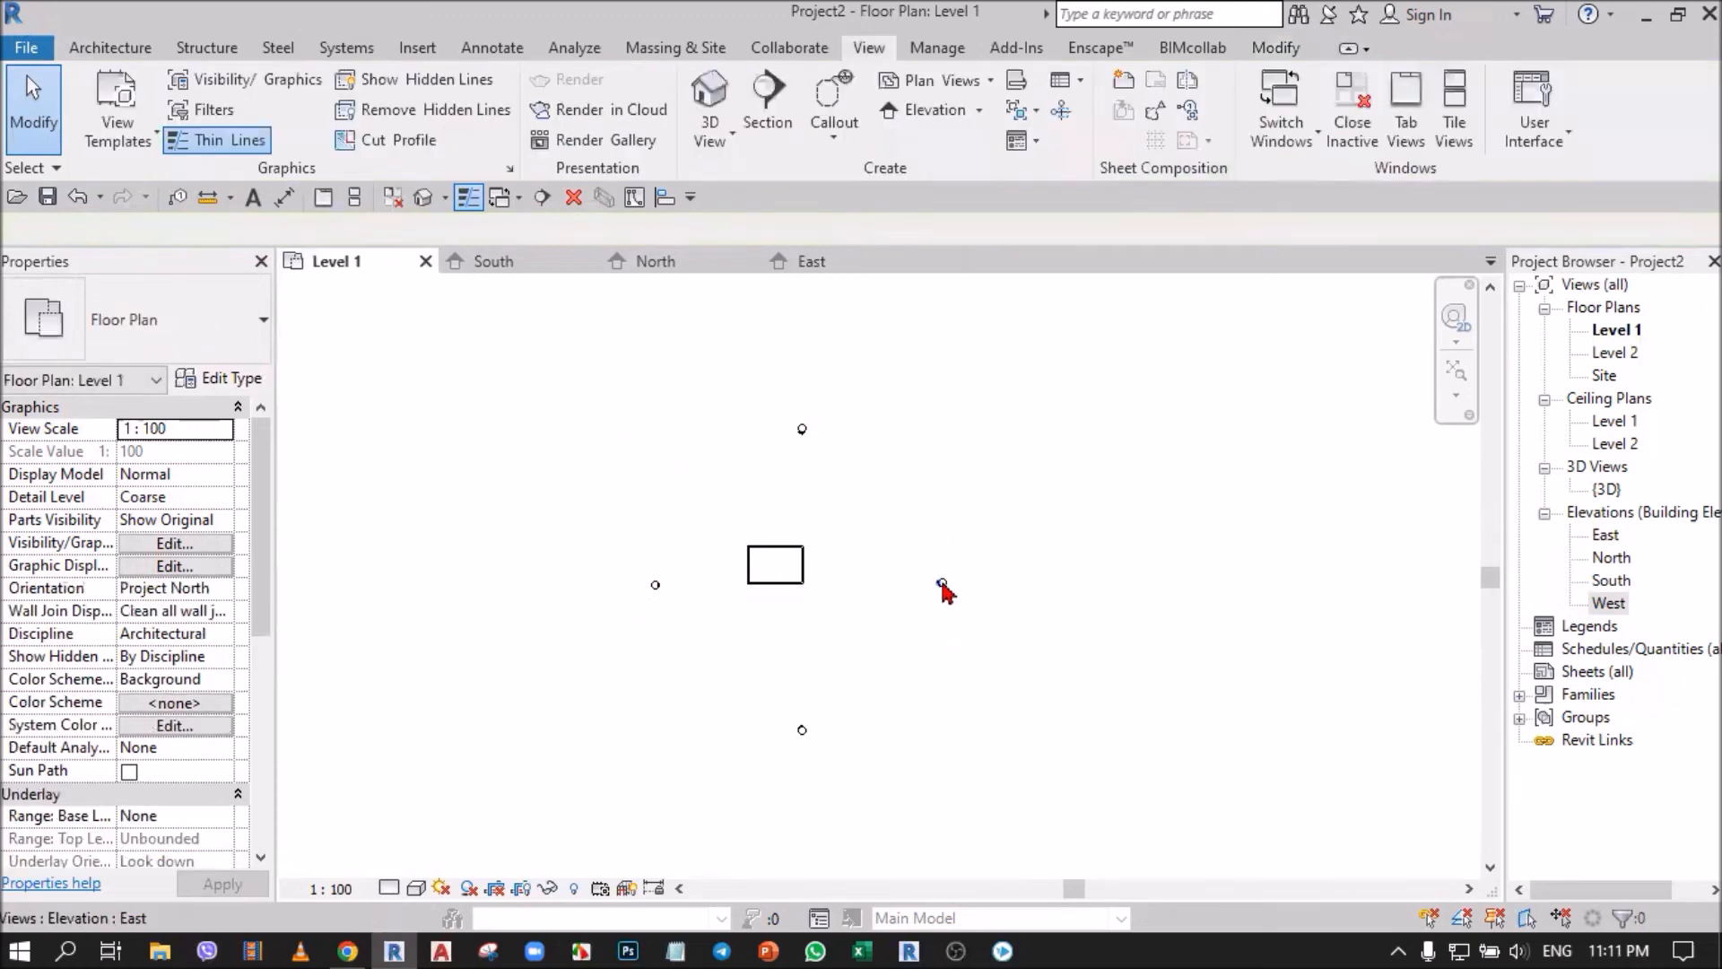
# Reselect the East crop region, extend its south end beyond the south marker in the Level 1 plan, and review the East elevation.
pyautogui.doubleClick(942, 584)
pyautogui.scroll(4, 973, 511)
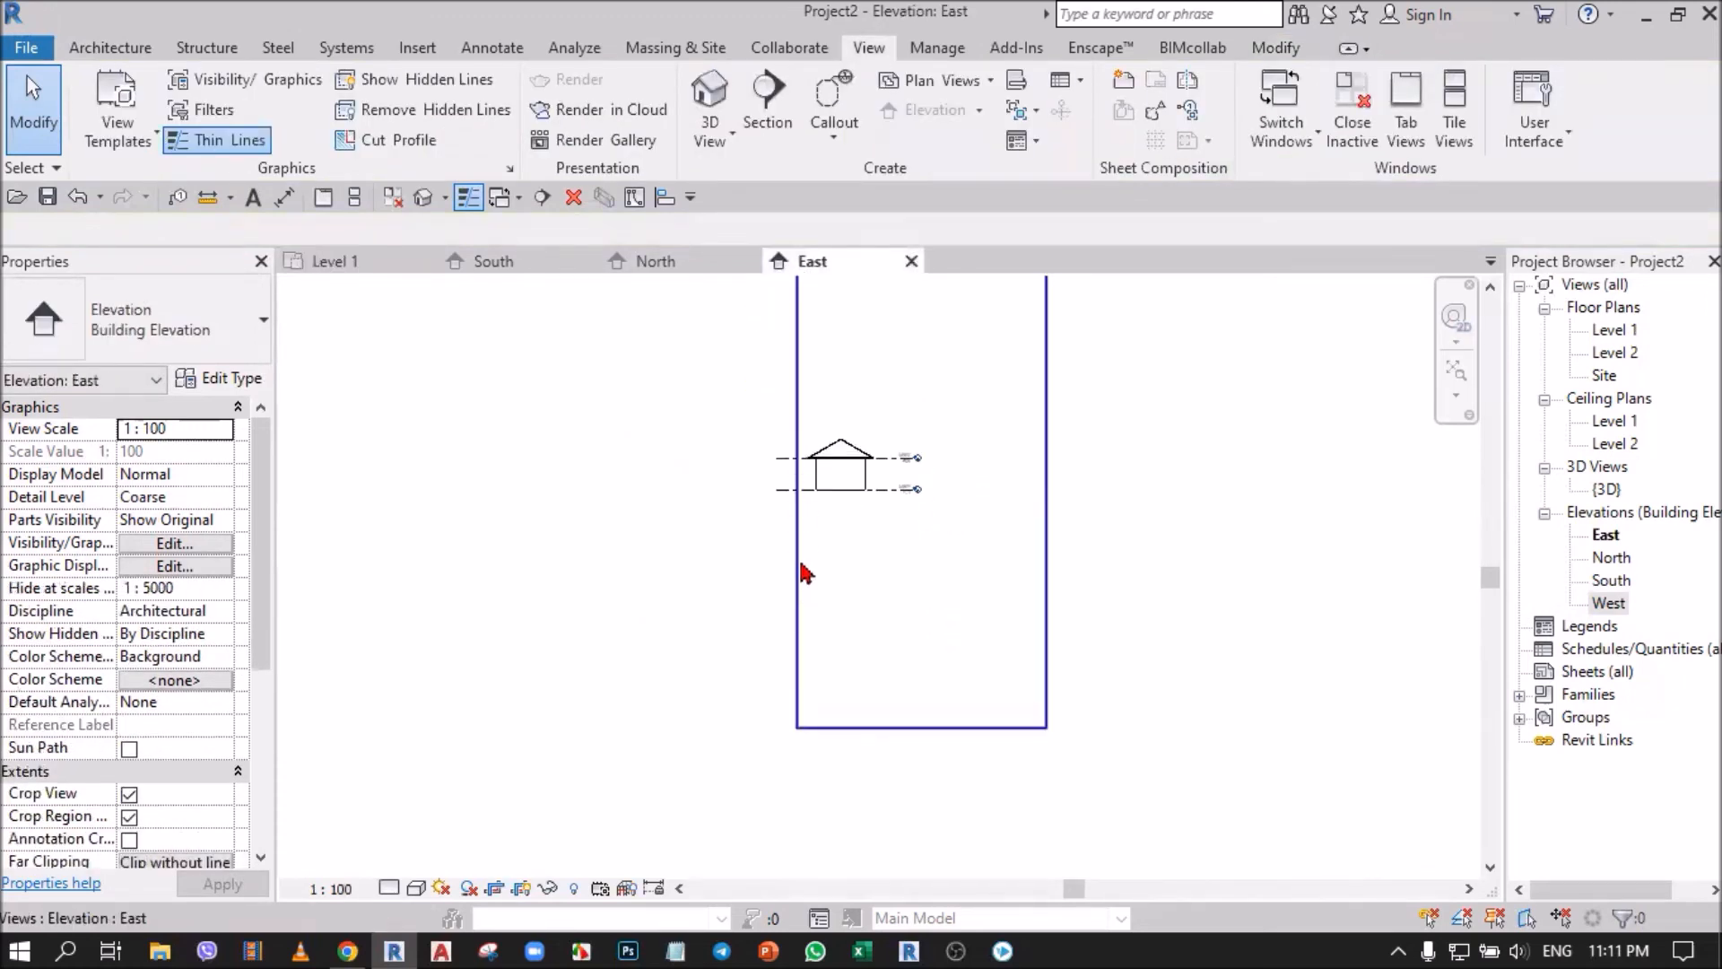
pyautogui.click(800, 570)
pyautogui.click(377, 263)
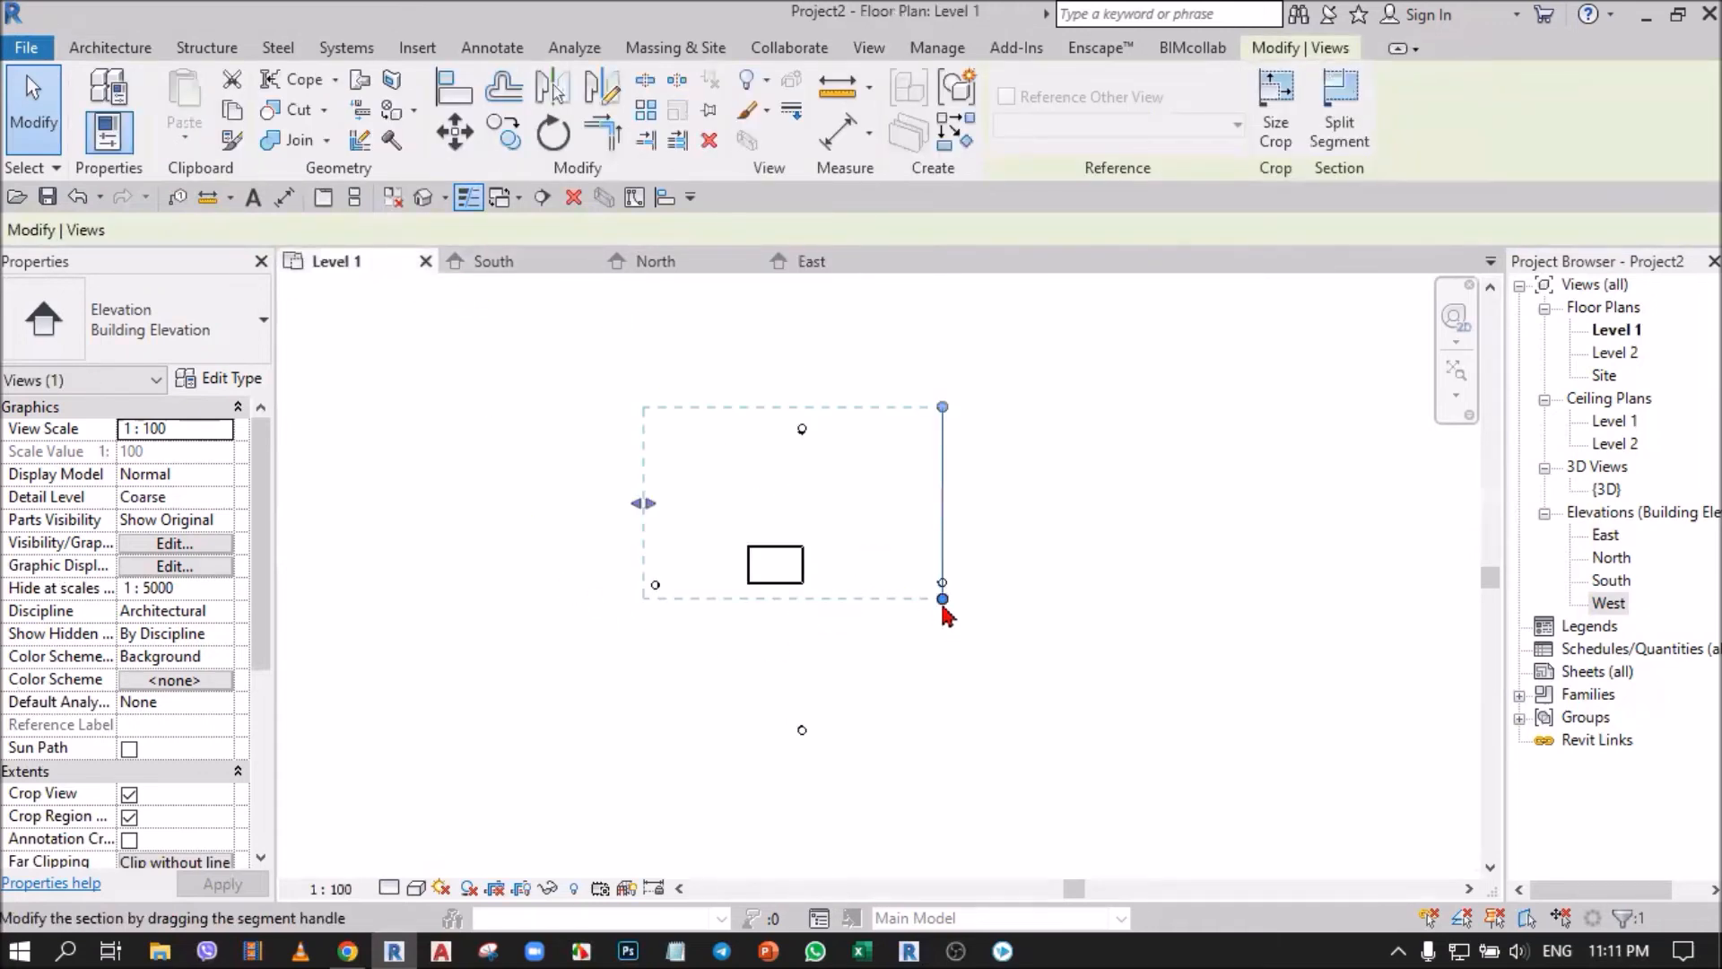
pyautogui.click(943, 599)
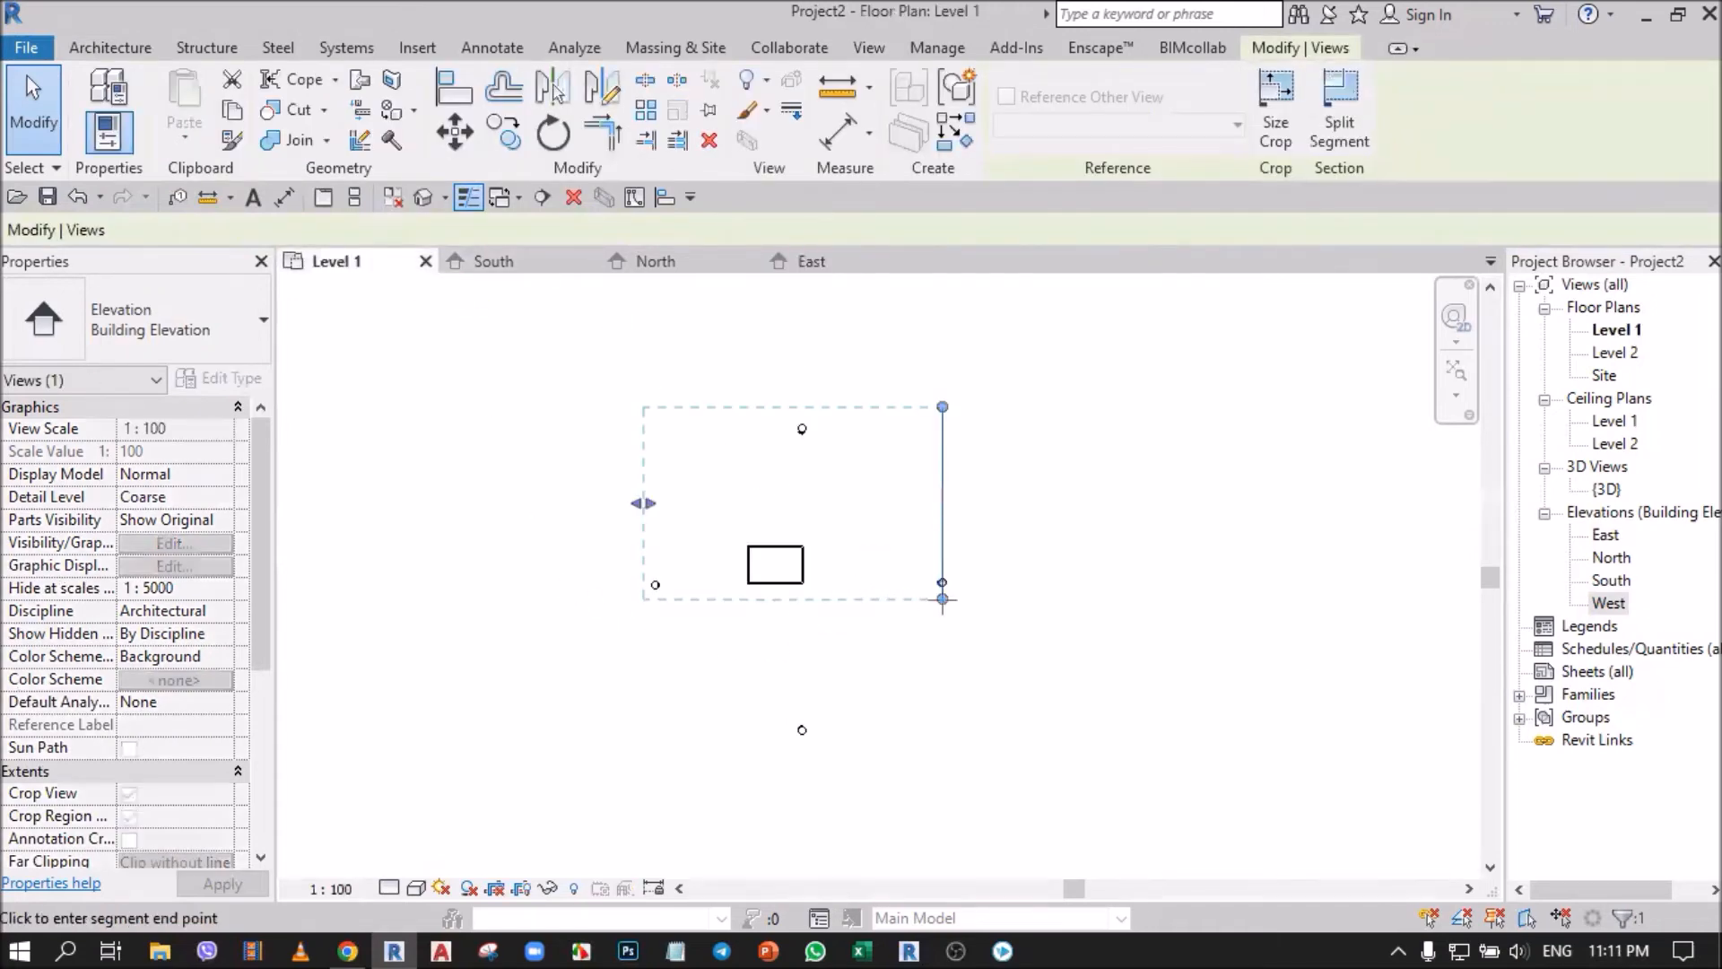
pyautogui.click(937, 752)
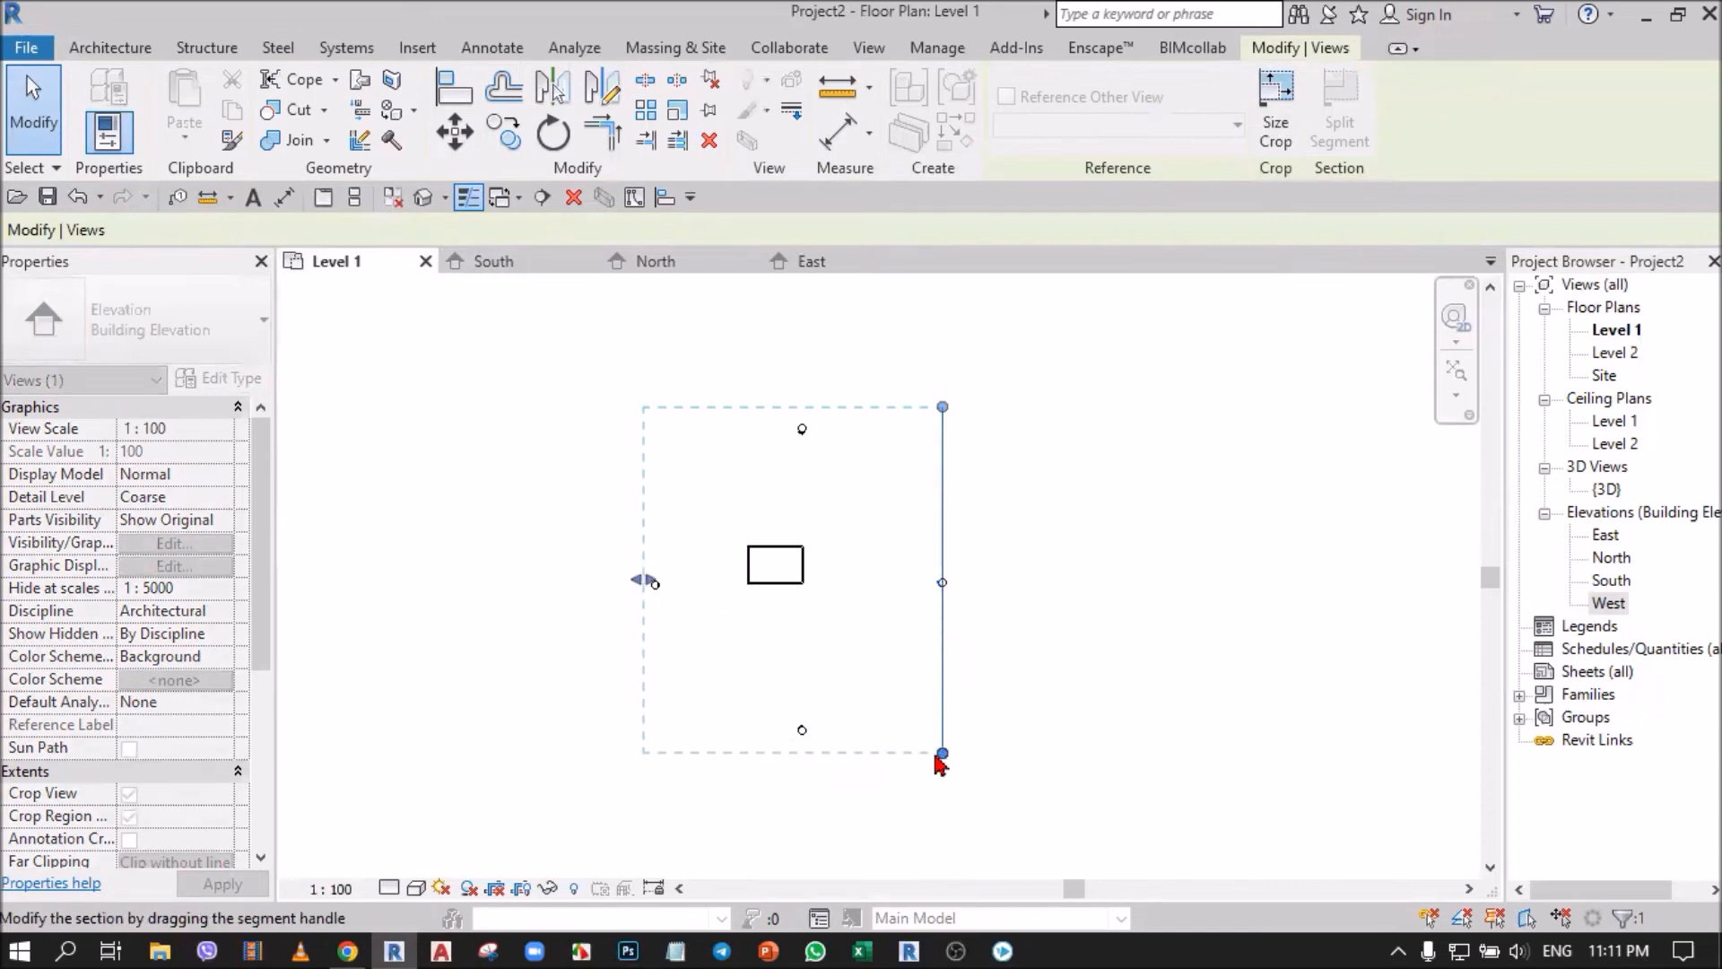
pyautogui.click(810, 262)
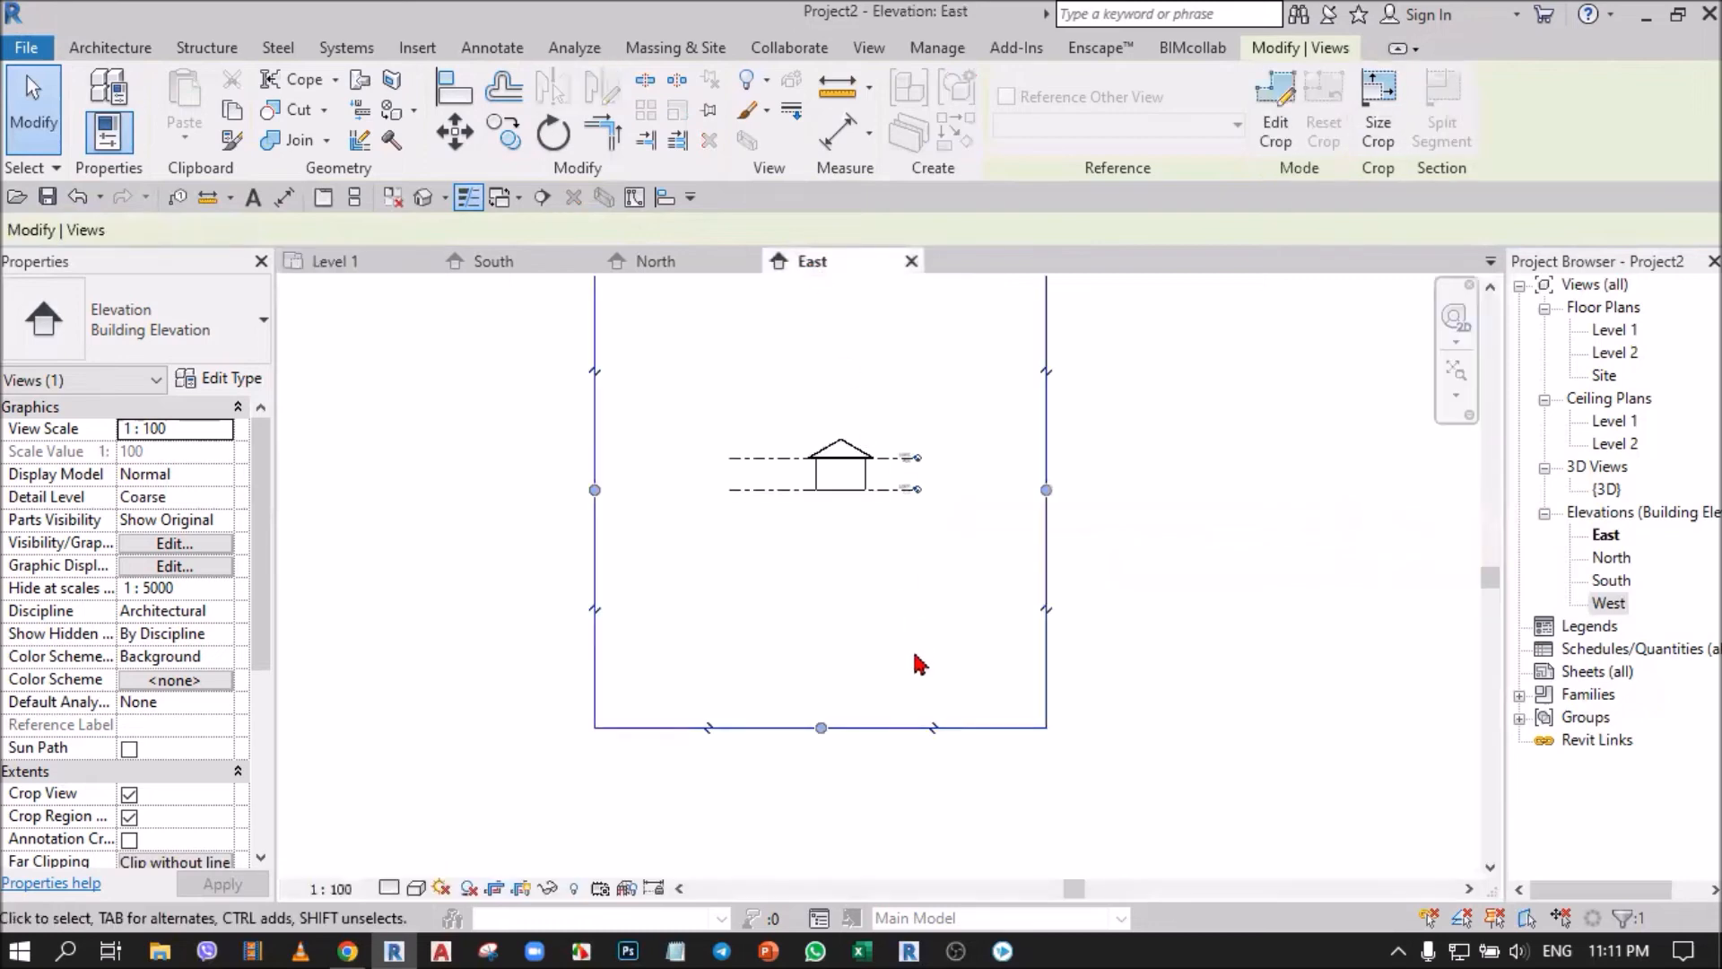
pyautogui.scroll(-1, 865, 547)
pyautogui.scroll(3, 819, 503)
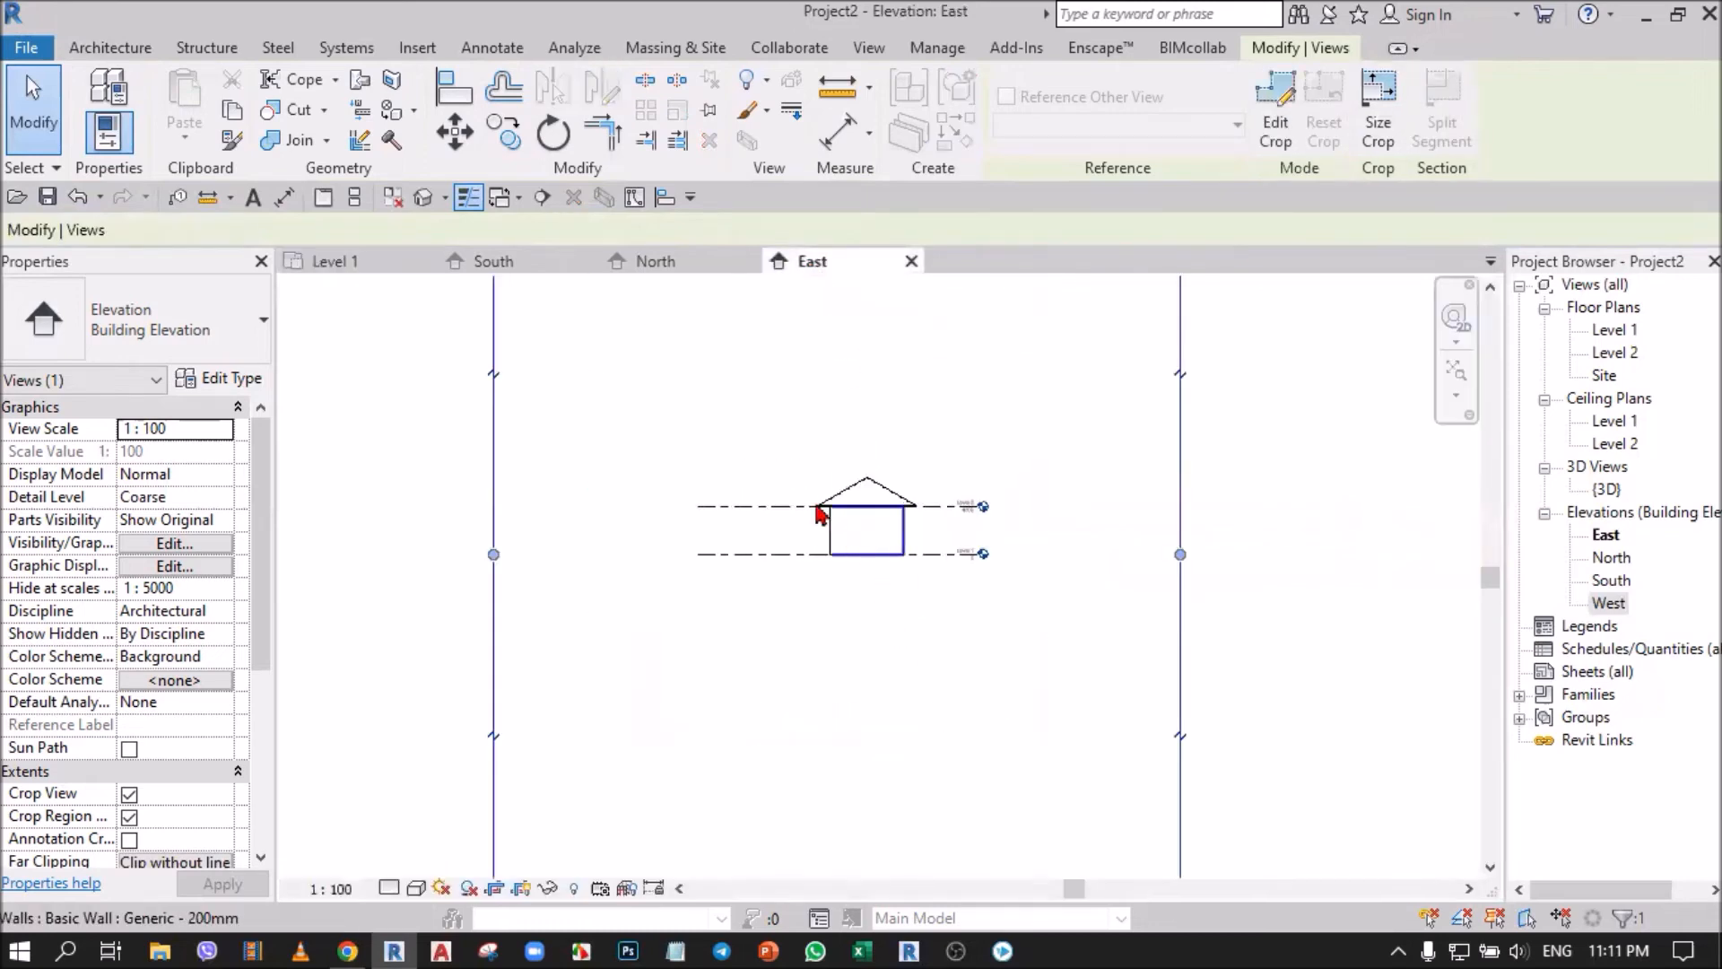
# Compare with the North elevation, tighten the East crop region's top and bottom edges around the building, and hide the crop region.
pyautogui.click(660, 261)
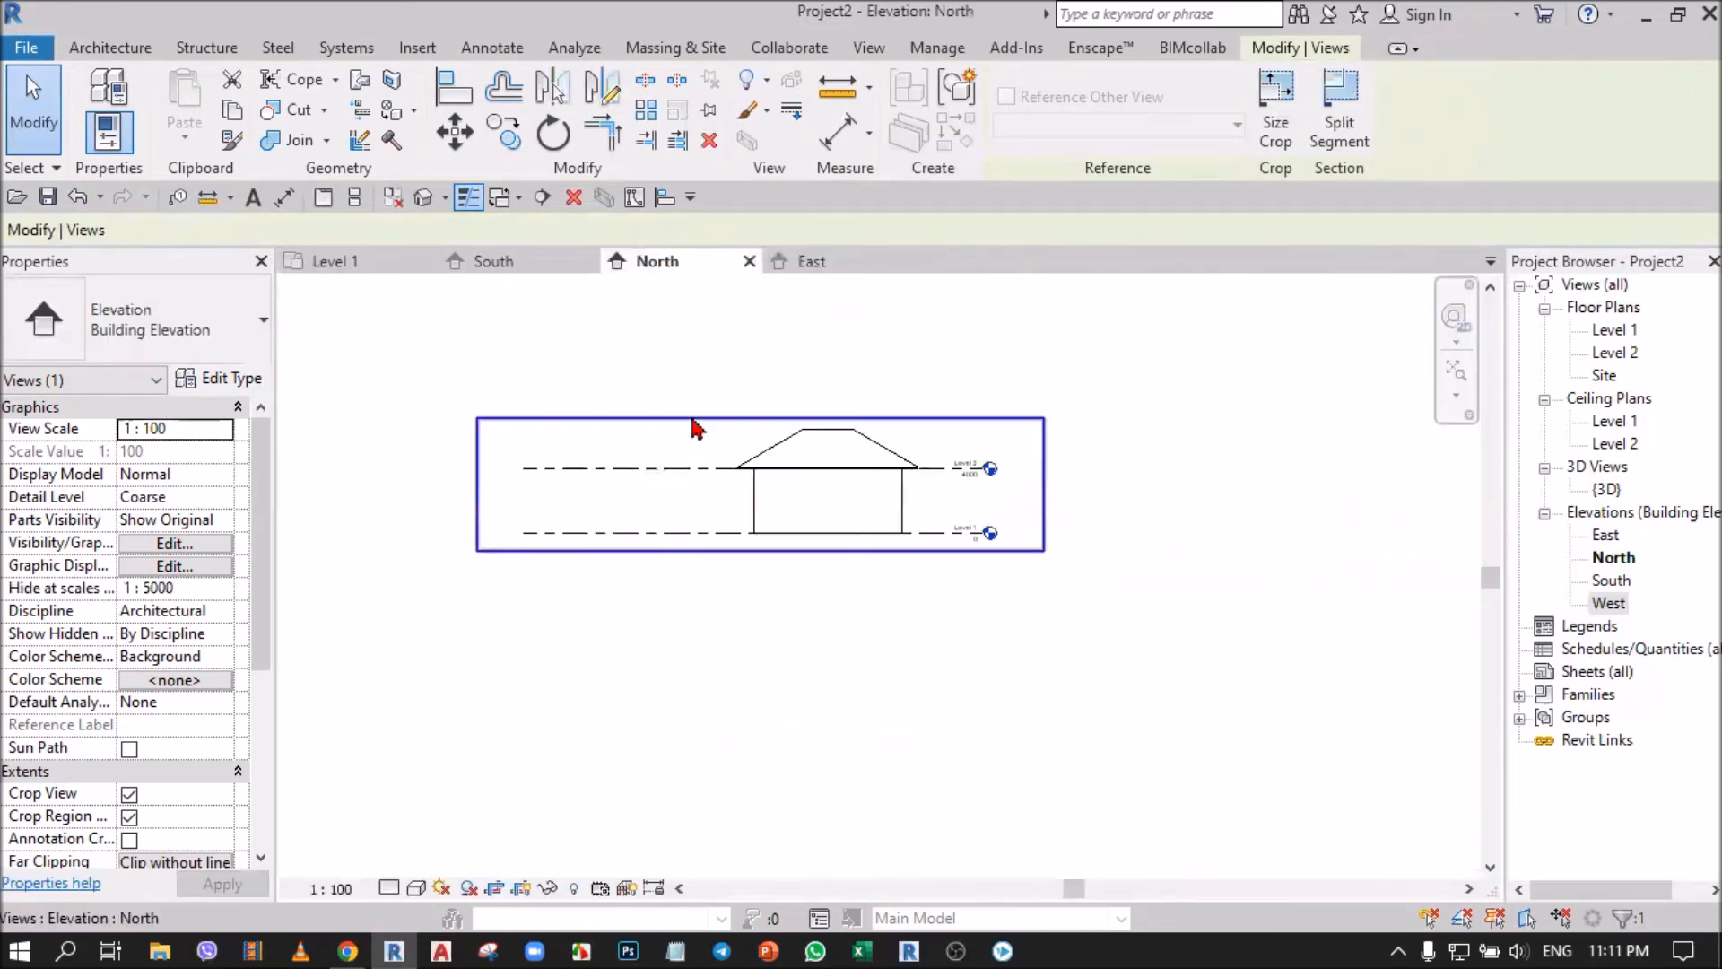
pyautogui.click(802, 260)
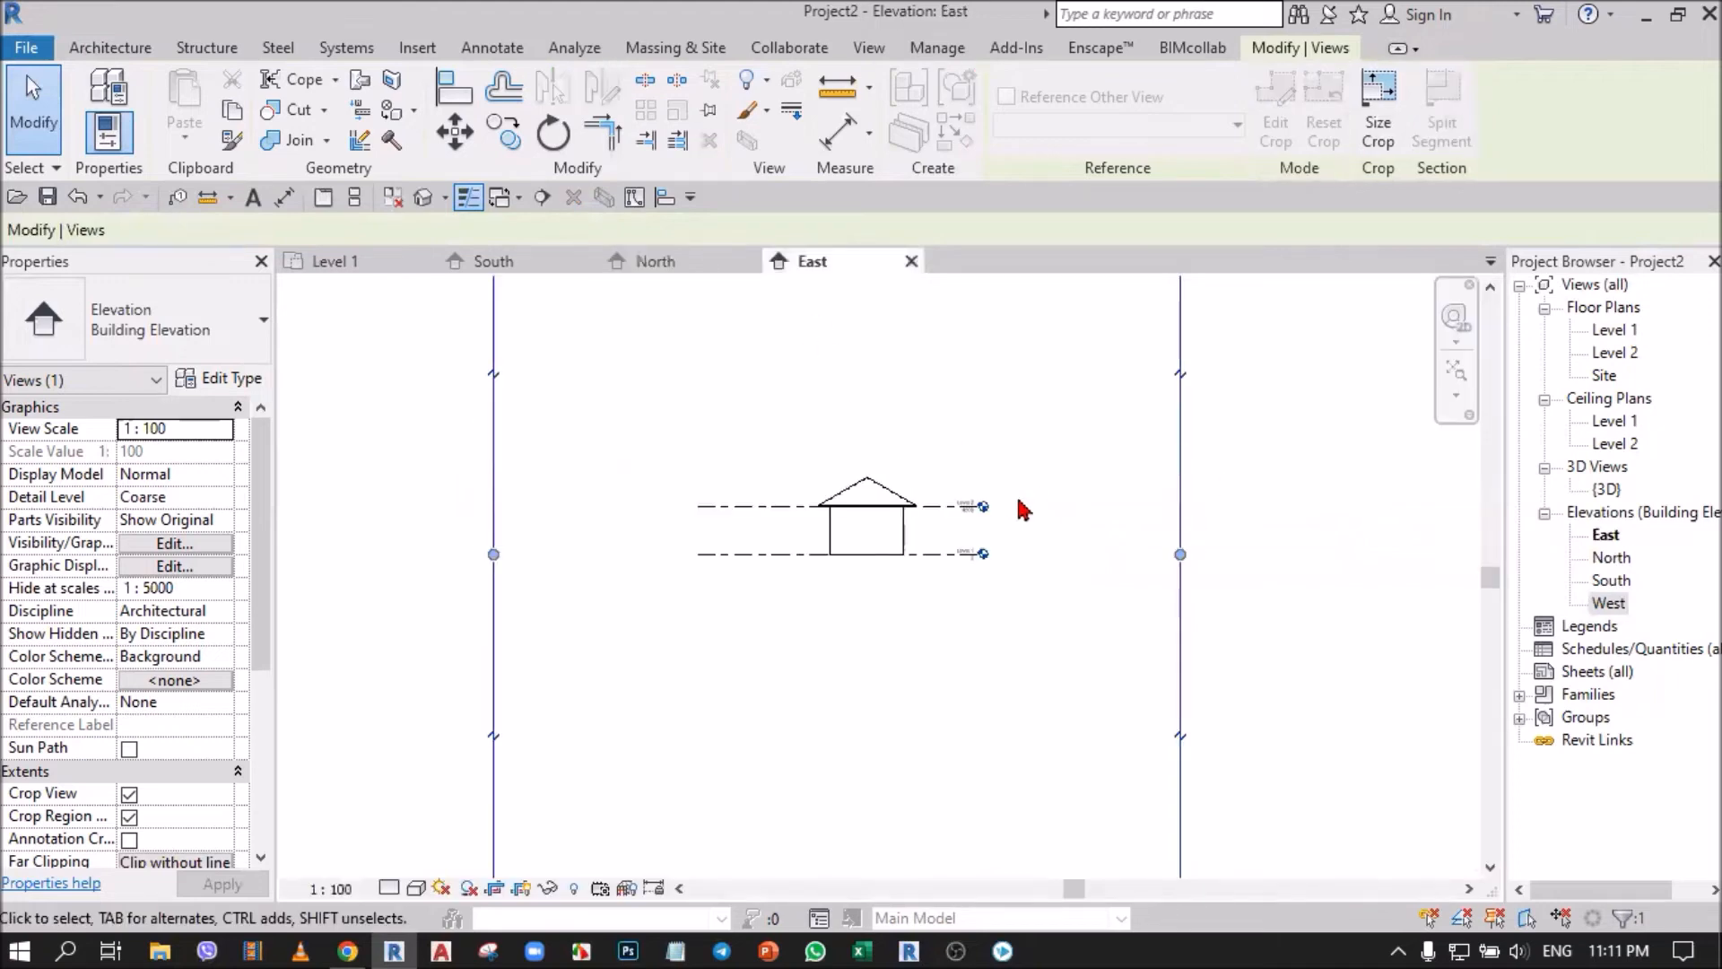
pyautogui.scroll(-3, 1018, 498)
pyautogui.moveTo(938, 366); pyautogui.dragTo(942, 452)
pyautogui.scroll(4, 940, 453)
pyautogui.scroll(-3, 933, 437)
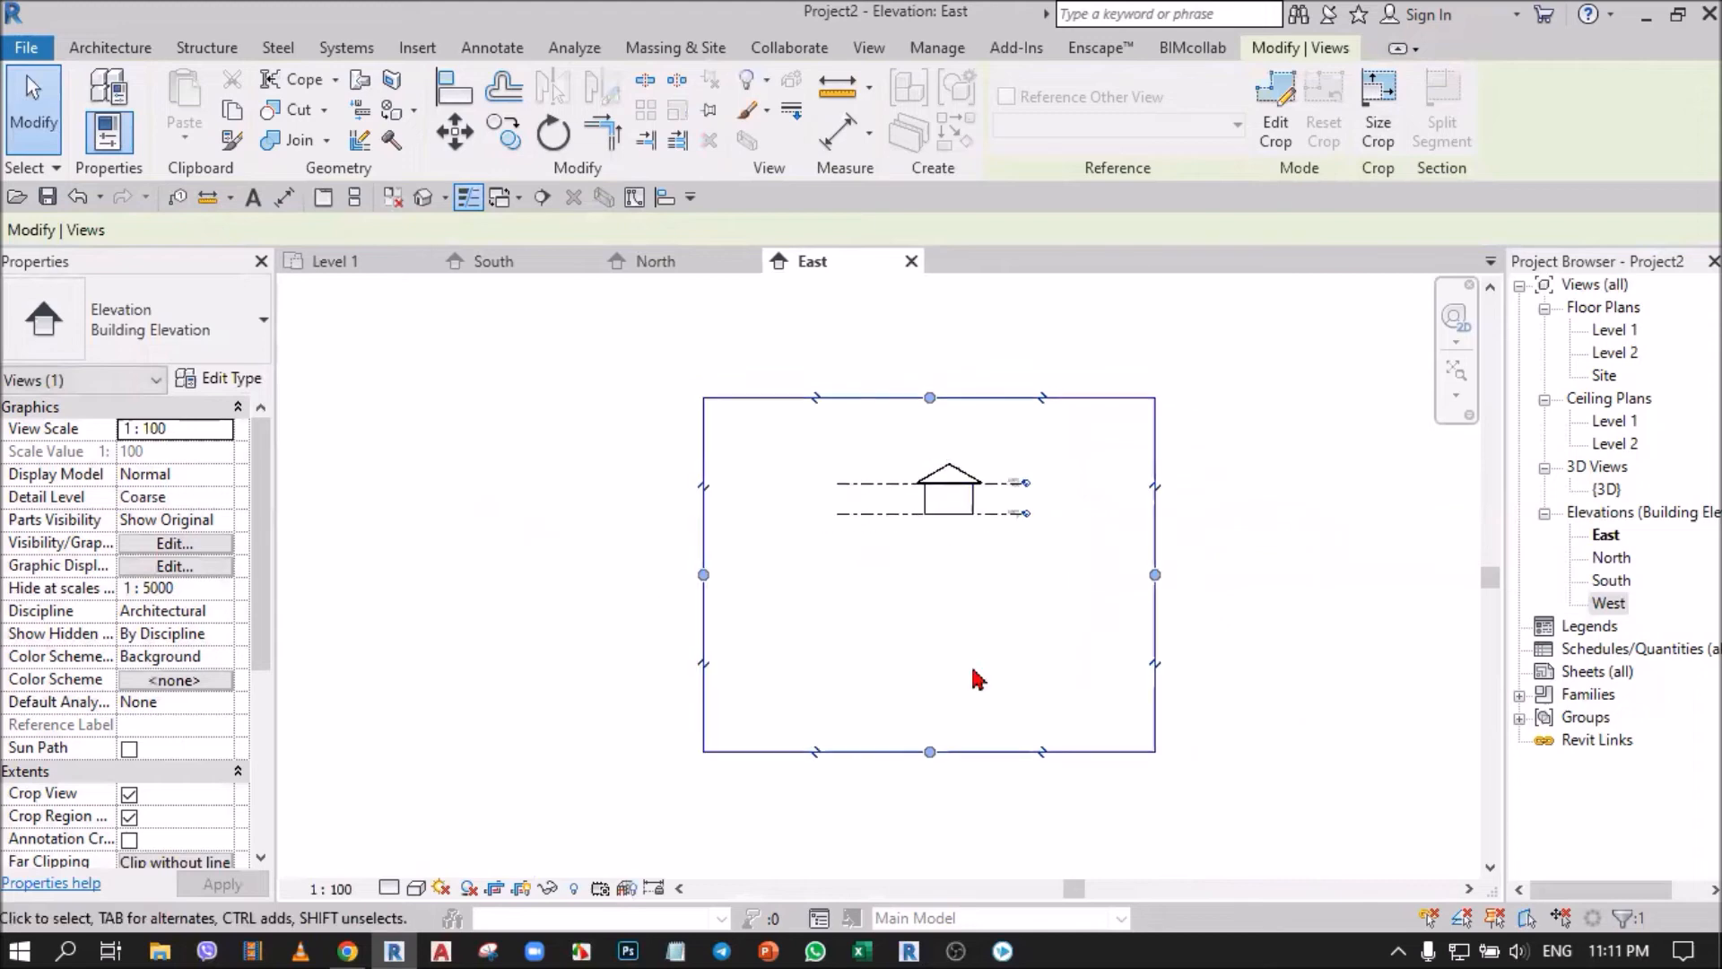
pyautogui.moveTo(932, 754); pyautogui.dragTo(937, 699)
pyautogui.moveTo(938, 558); pyautogui.dragTo(934, 526)
pyautogui.moveTo(933, 404); pyautogui.dragTo(933, 459)
pyautogui.scroll(3, 967, 556)
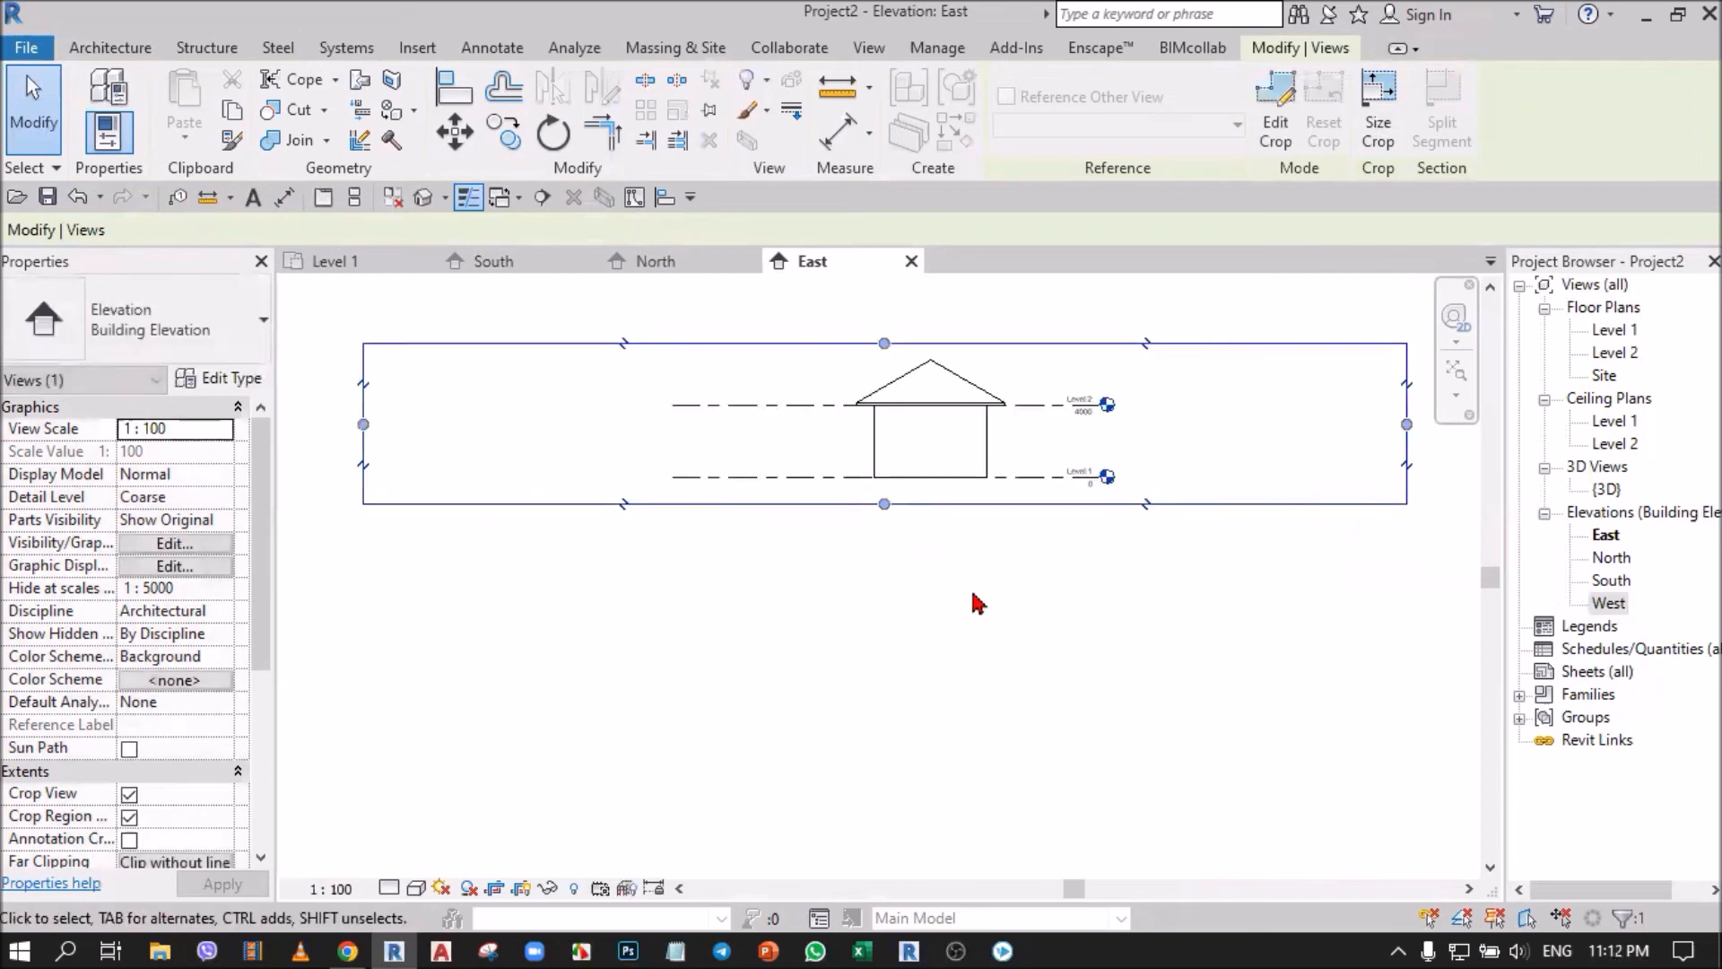
pyautogui.click(972, 591)
pyautogui.click(522, 889)
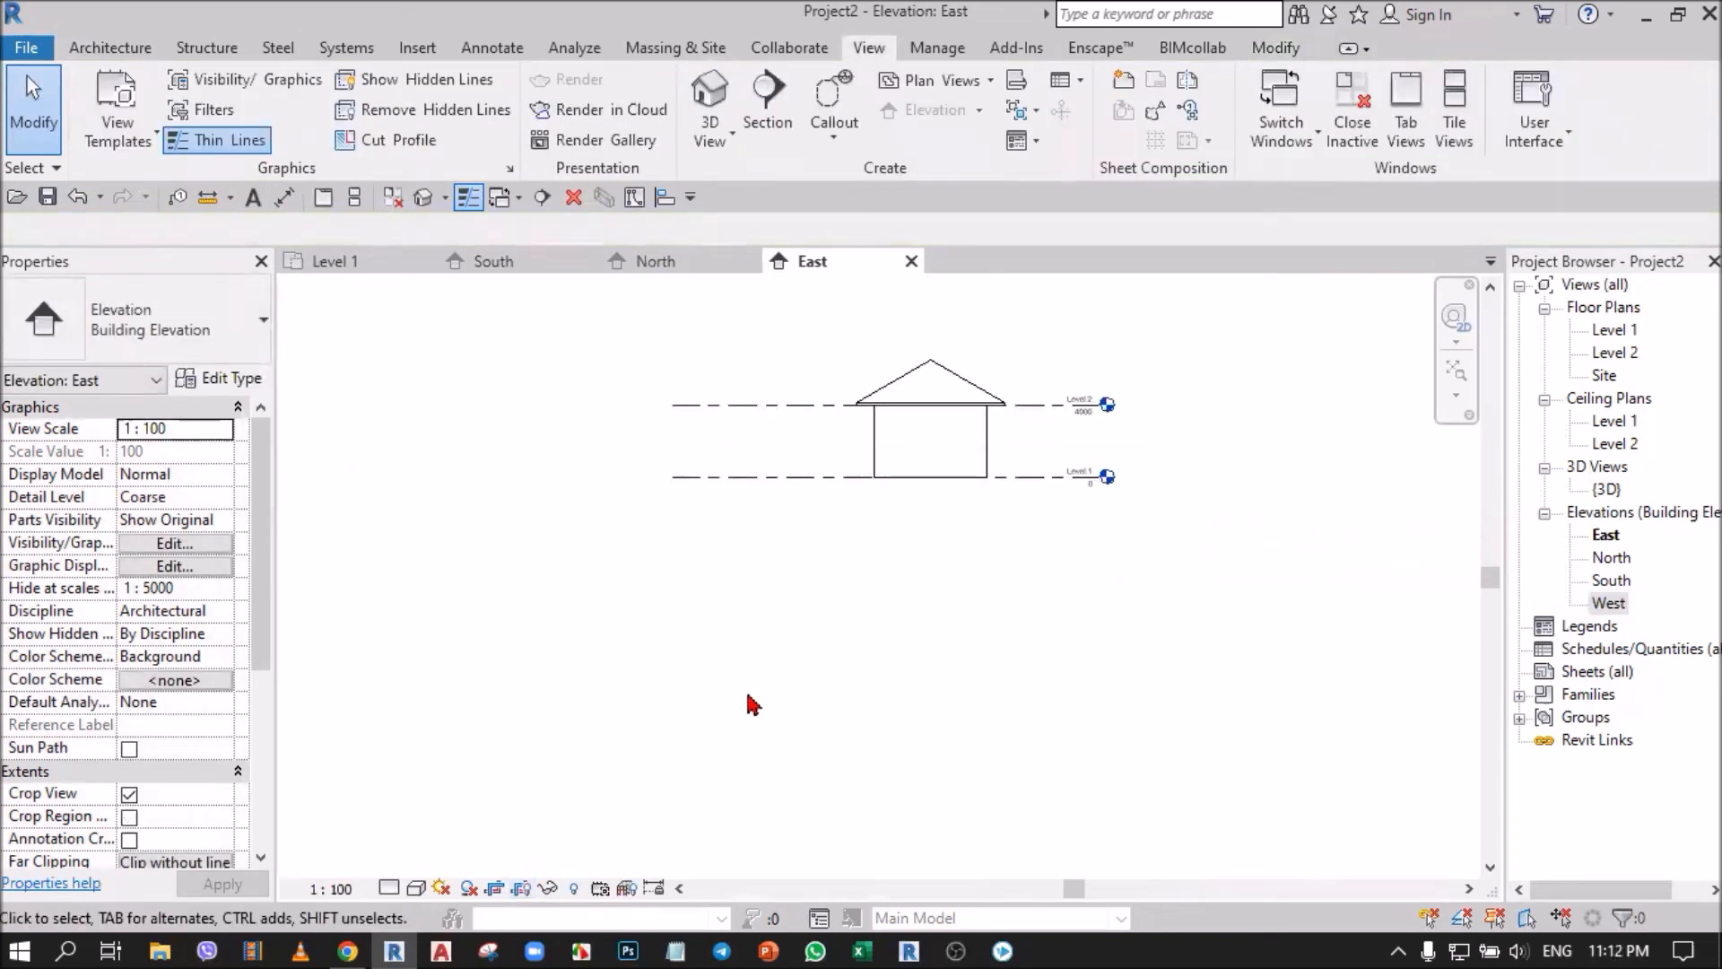
# Open the West elevation from its marker arrow, select its crop region, and extend its depth to near the east marker in Level 1.
pyautogui.click(351, 261)
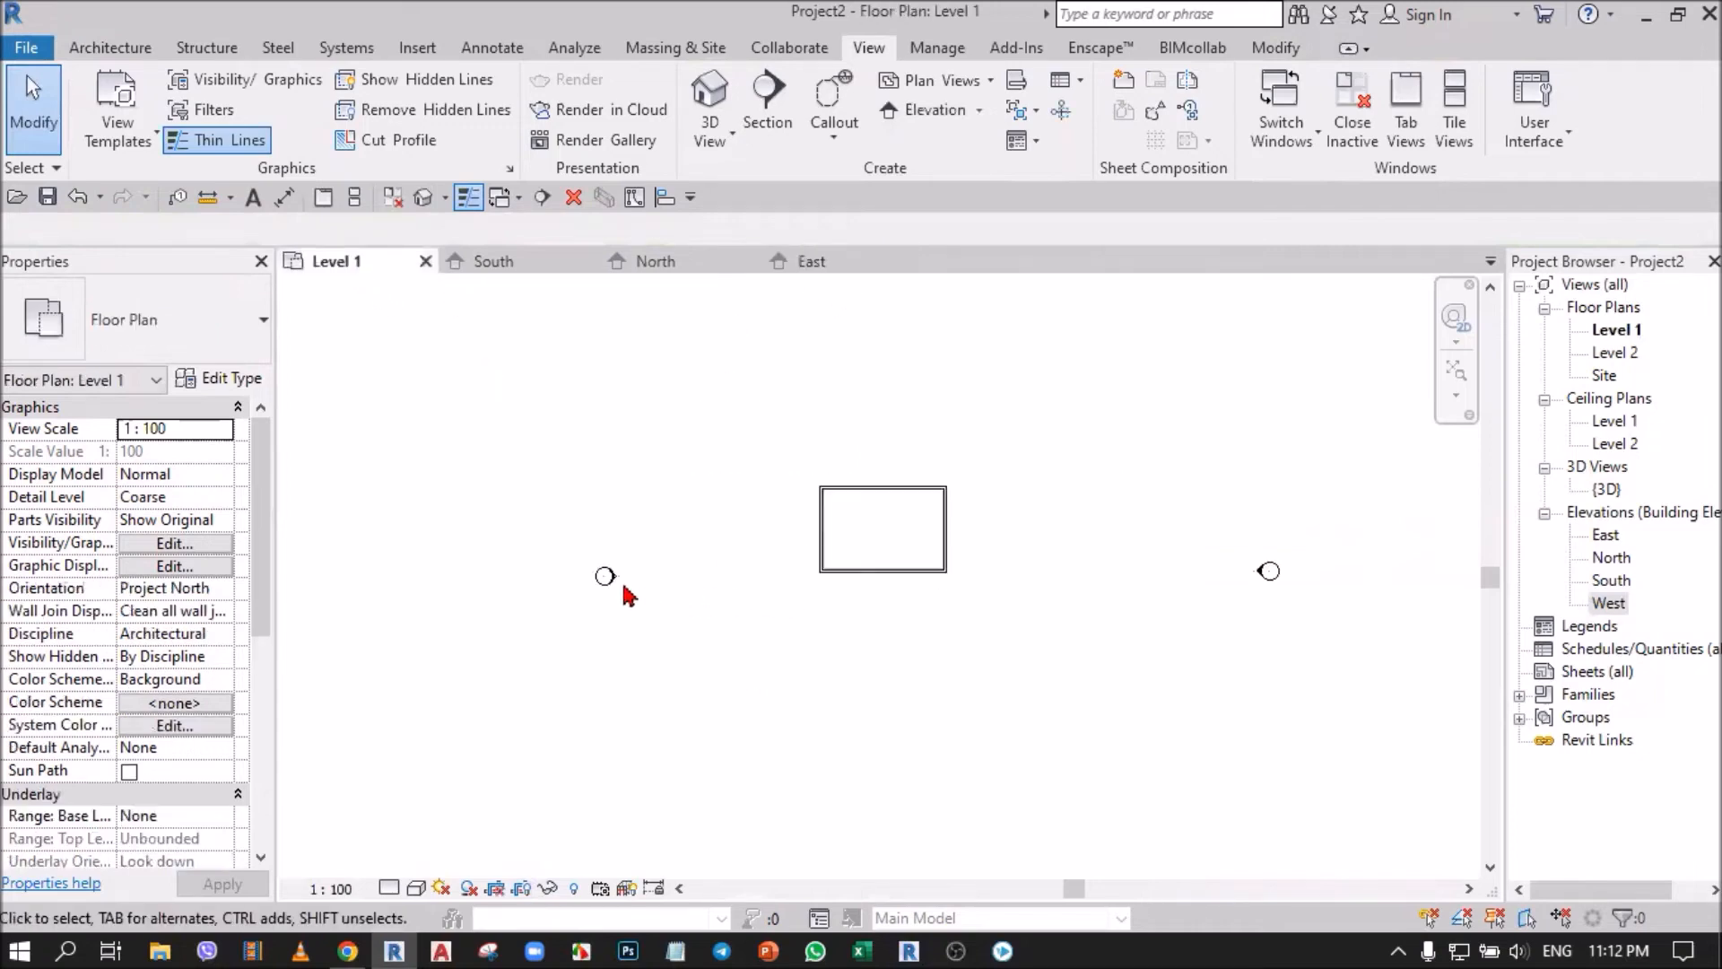
pyautogui.doubleClick(616, 584)
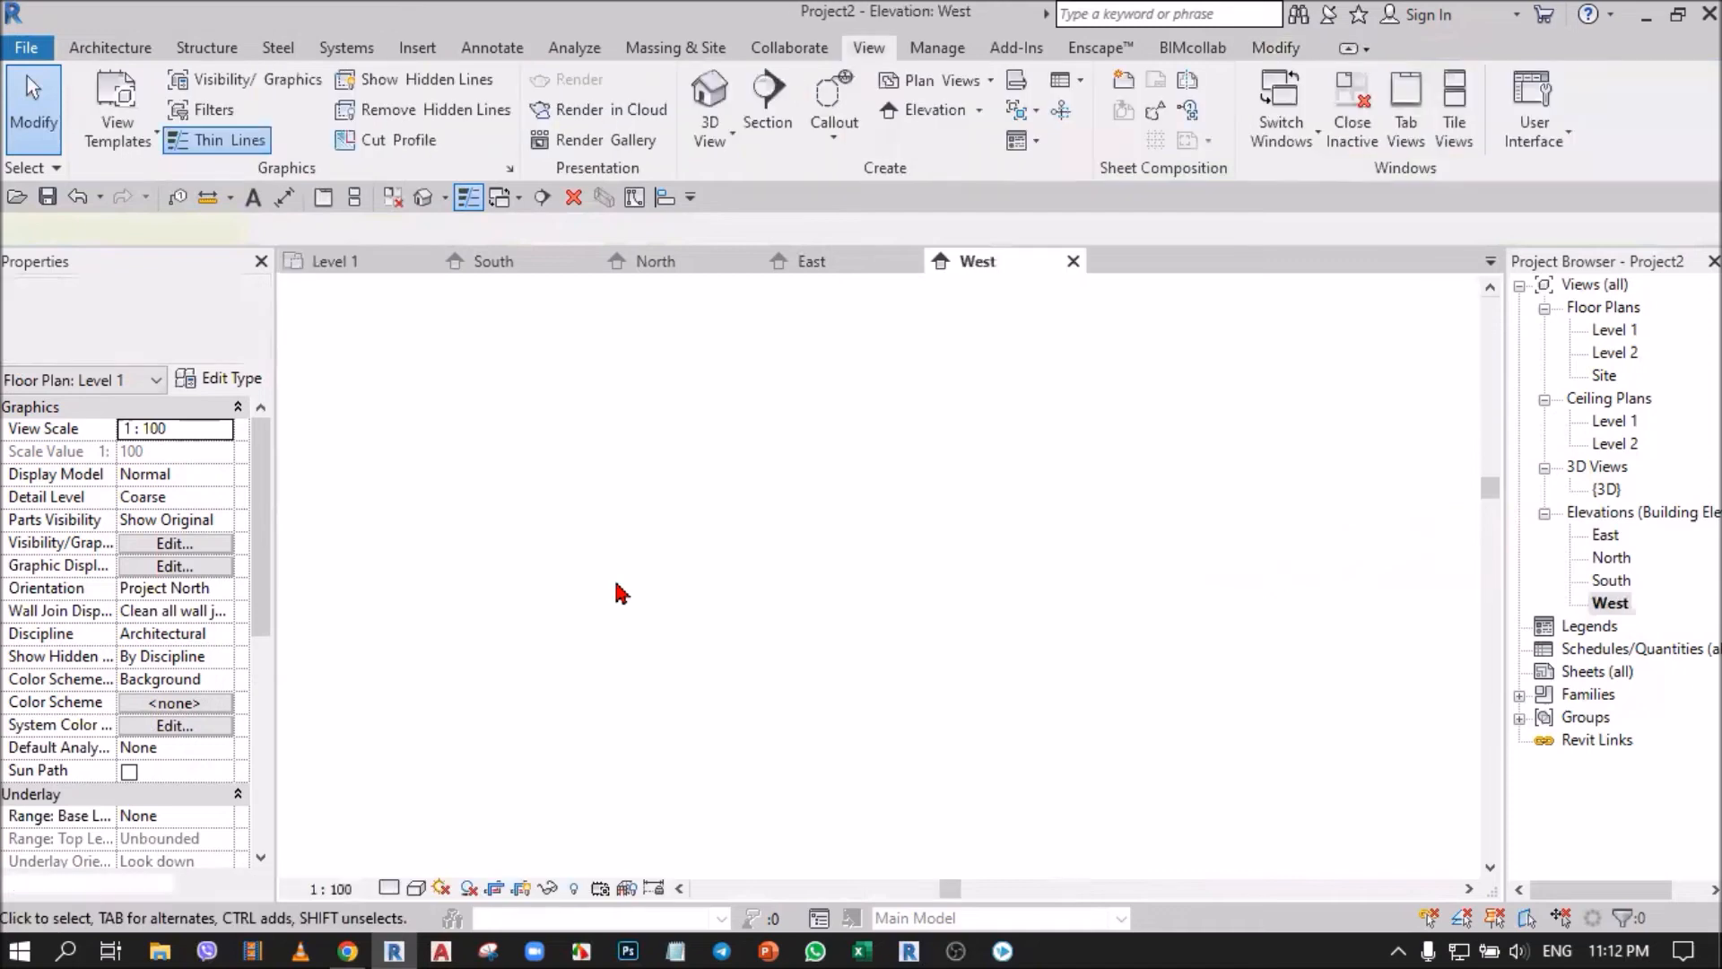
pyautogui.scroll(-3, 771, 471)
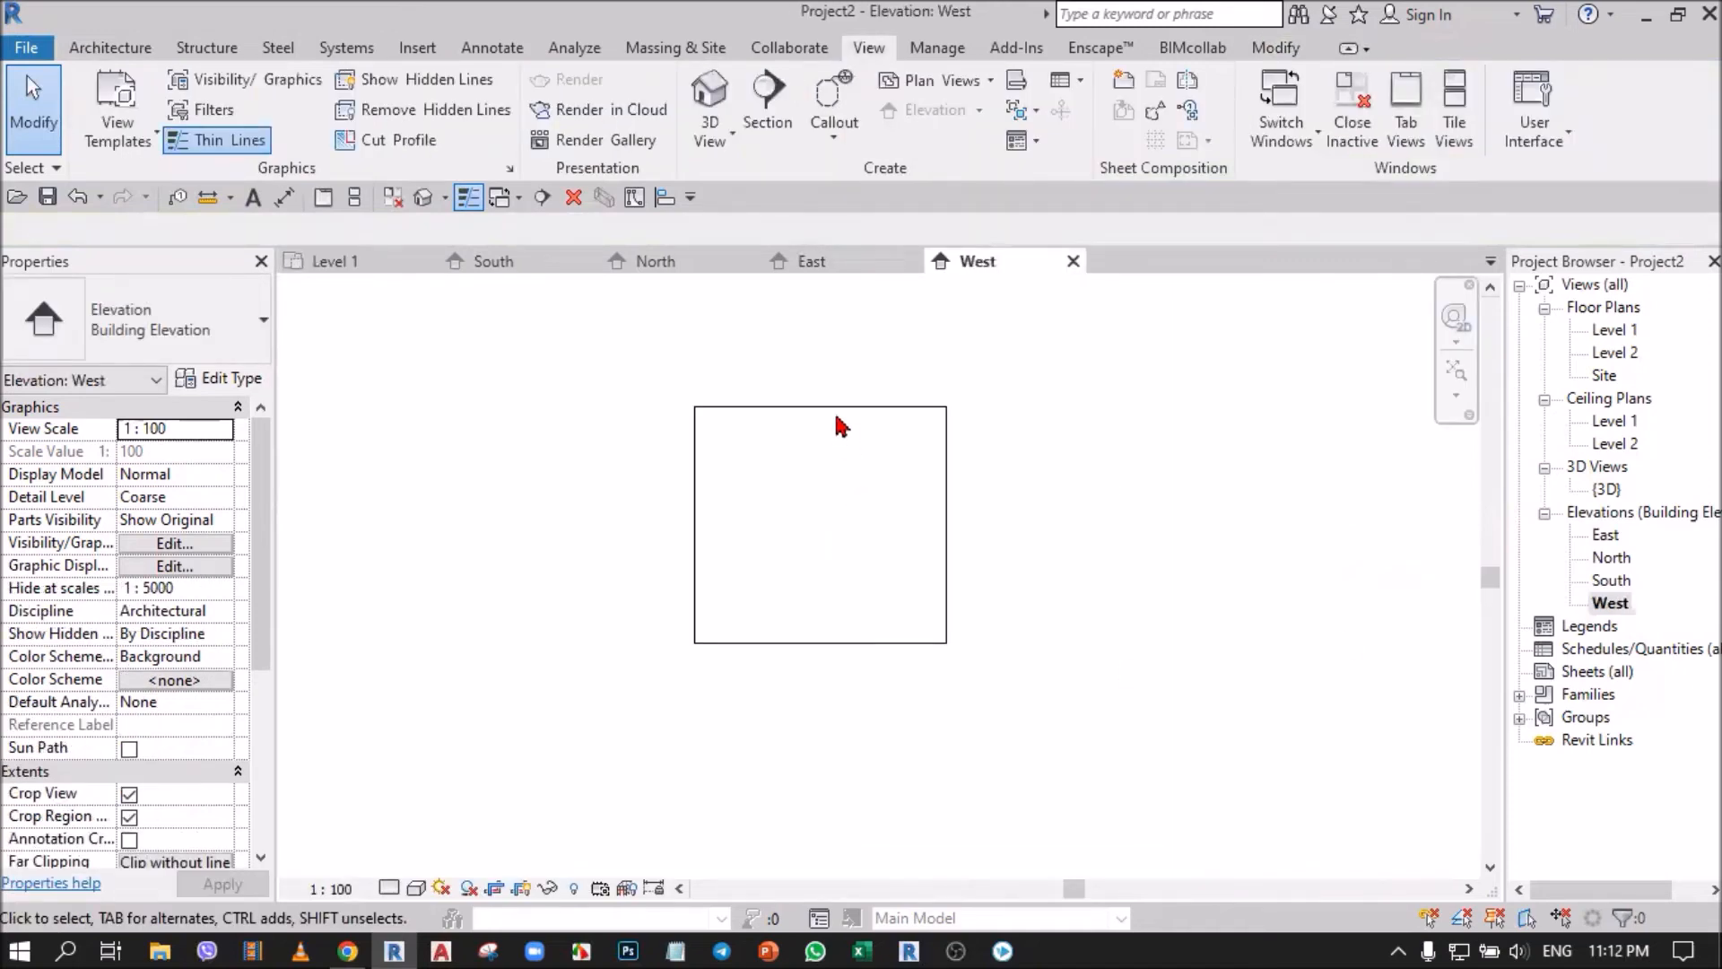
pyautogui.click(838, 453)
pyautogui.click(319, 264)
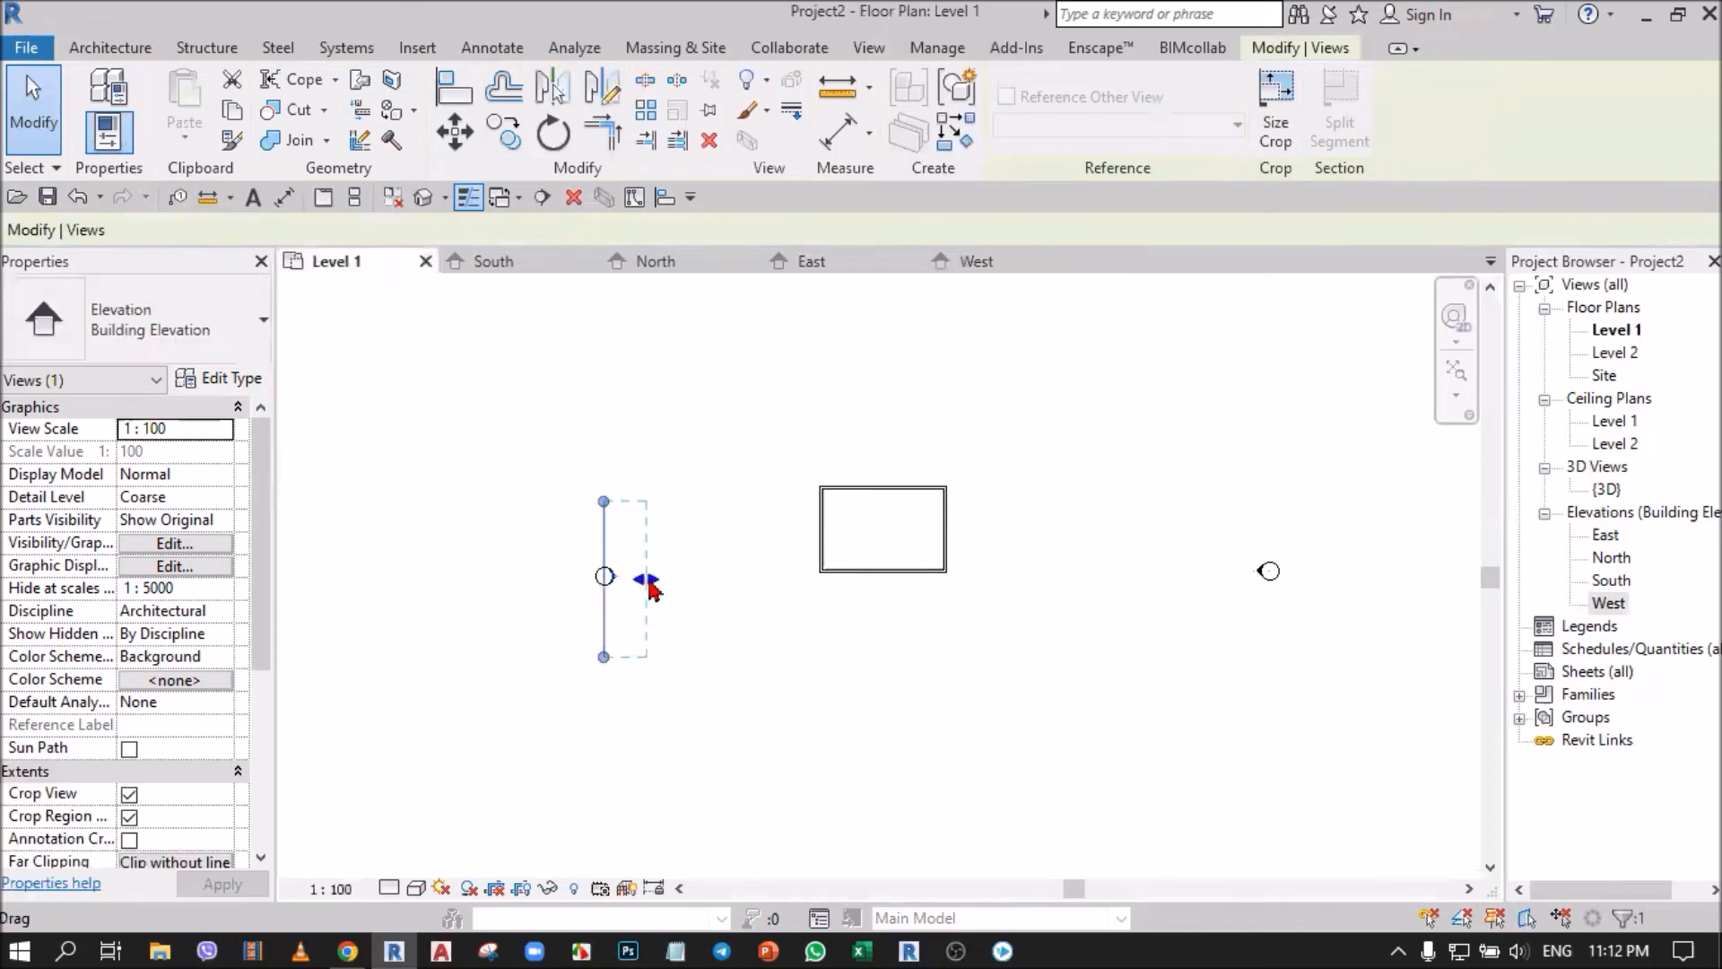
pyautogui.moveTo(653, 588); pyautogui.dragTo(828, 619)
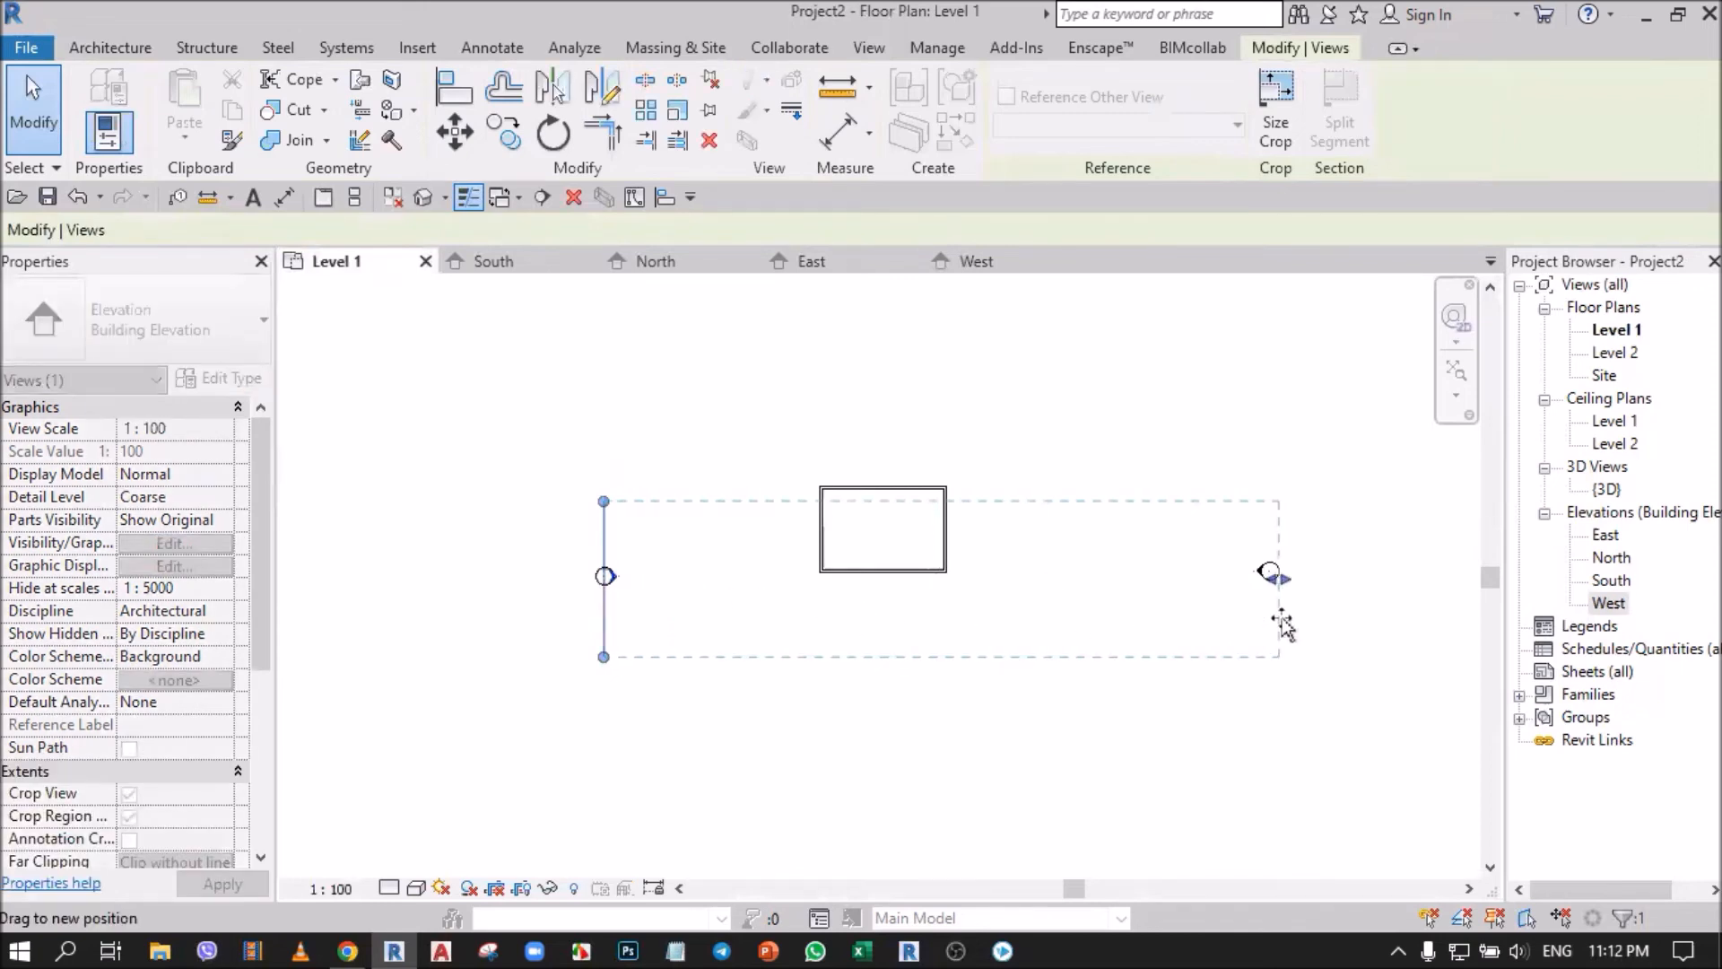
pyautogui.moveTo(1258, 626); pyautogui.dragTo(1250, 577)
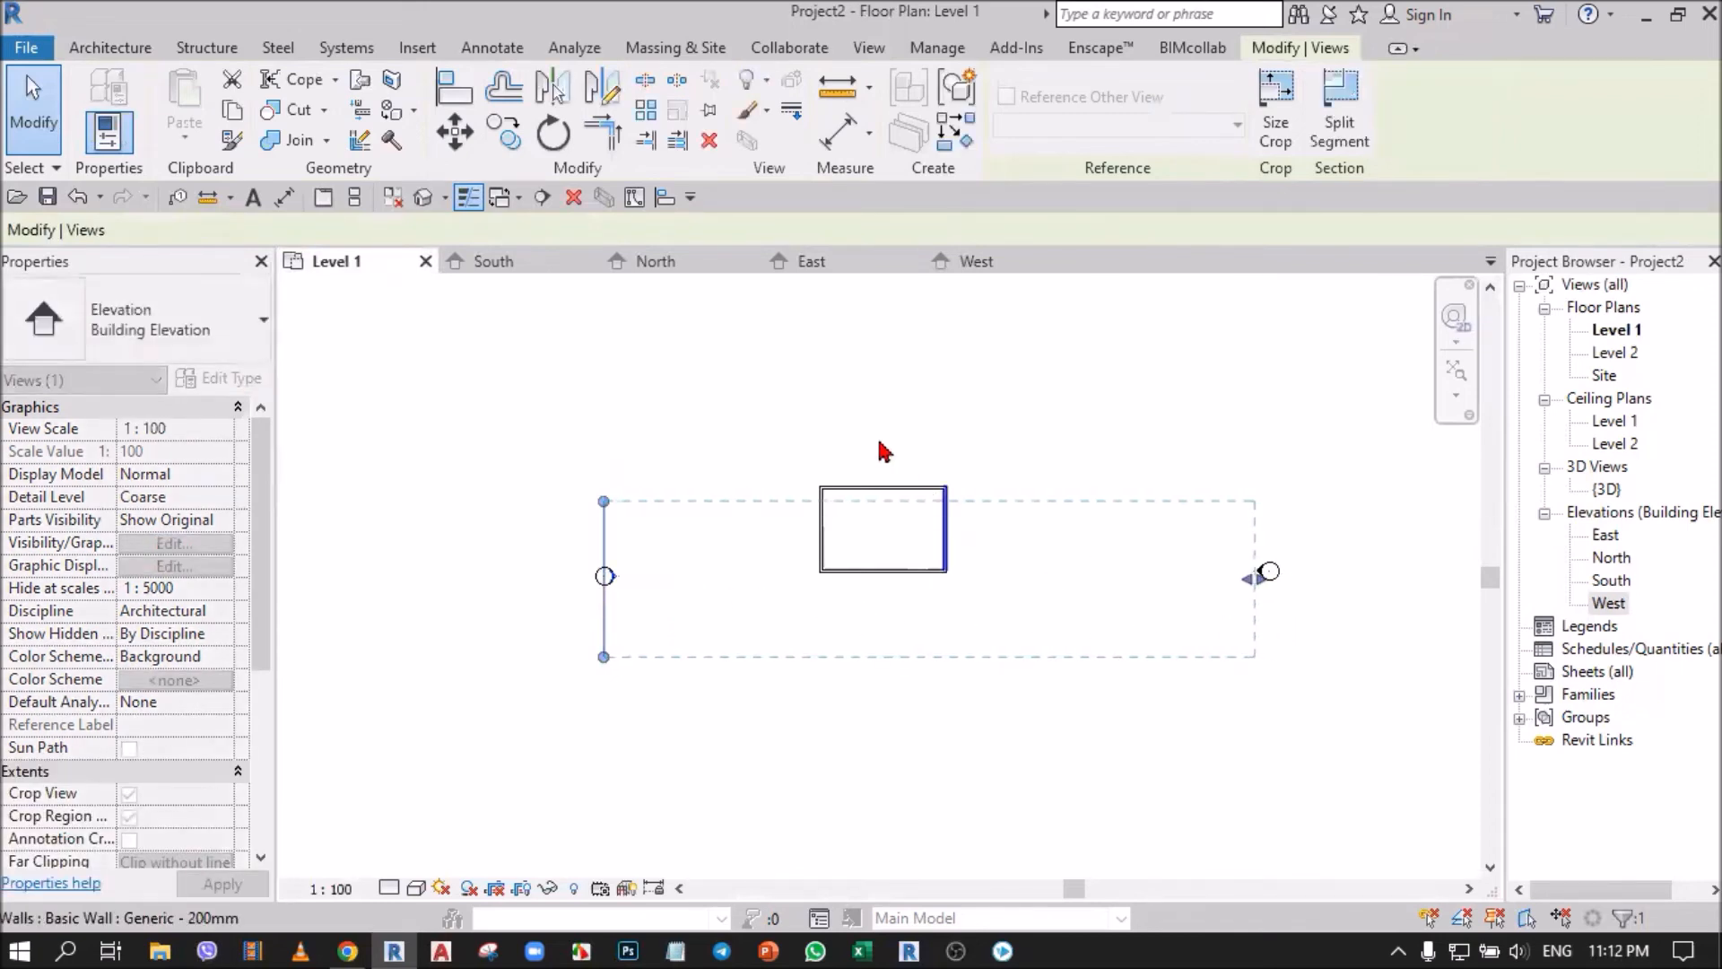
# Extend the south end of the West elevation's crop region beyond the south marker in the Level 1 plan.
pyautogui.scroll(-2, 780, 562)
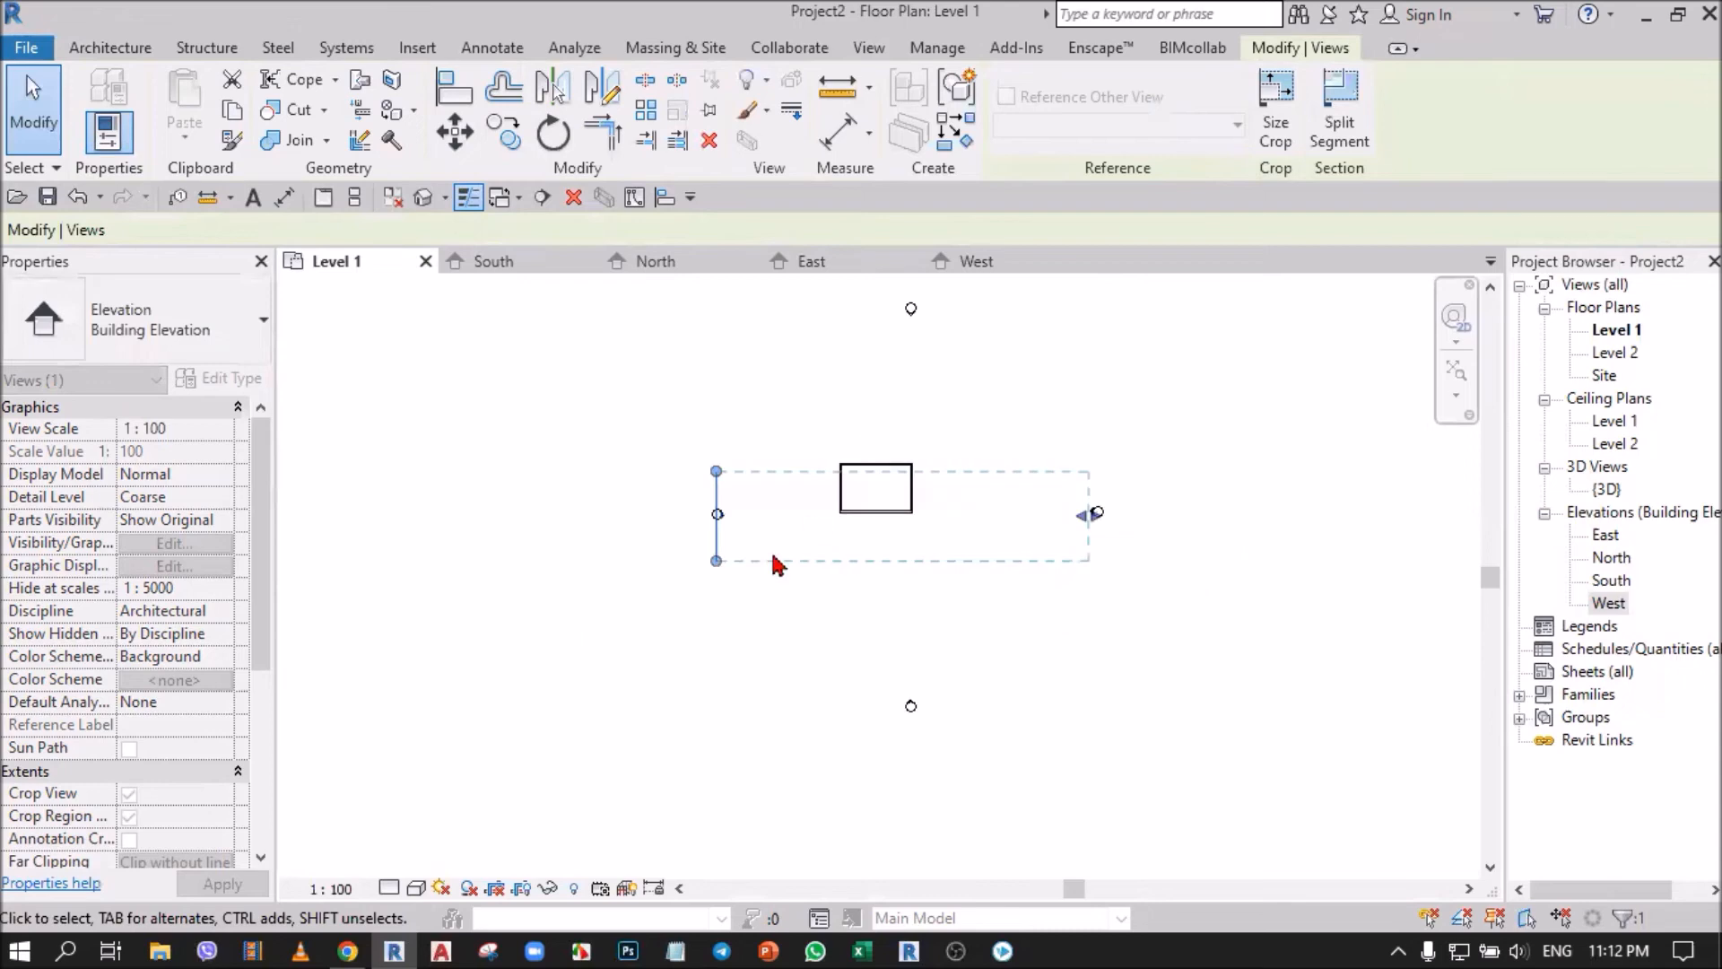
pyautogui.click(716, 574)
pyautogui.click(716, 717)
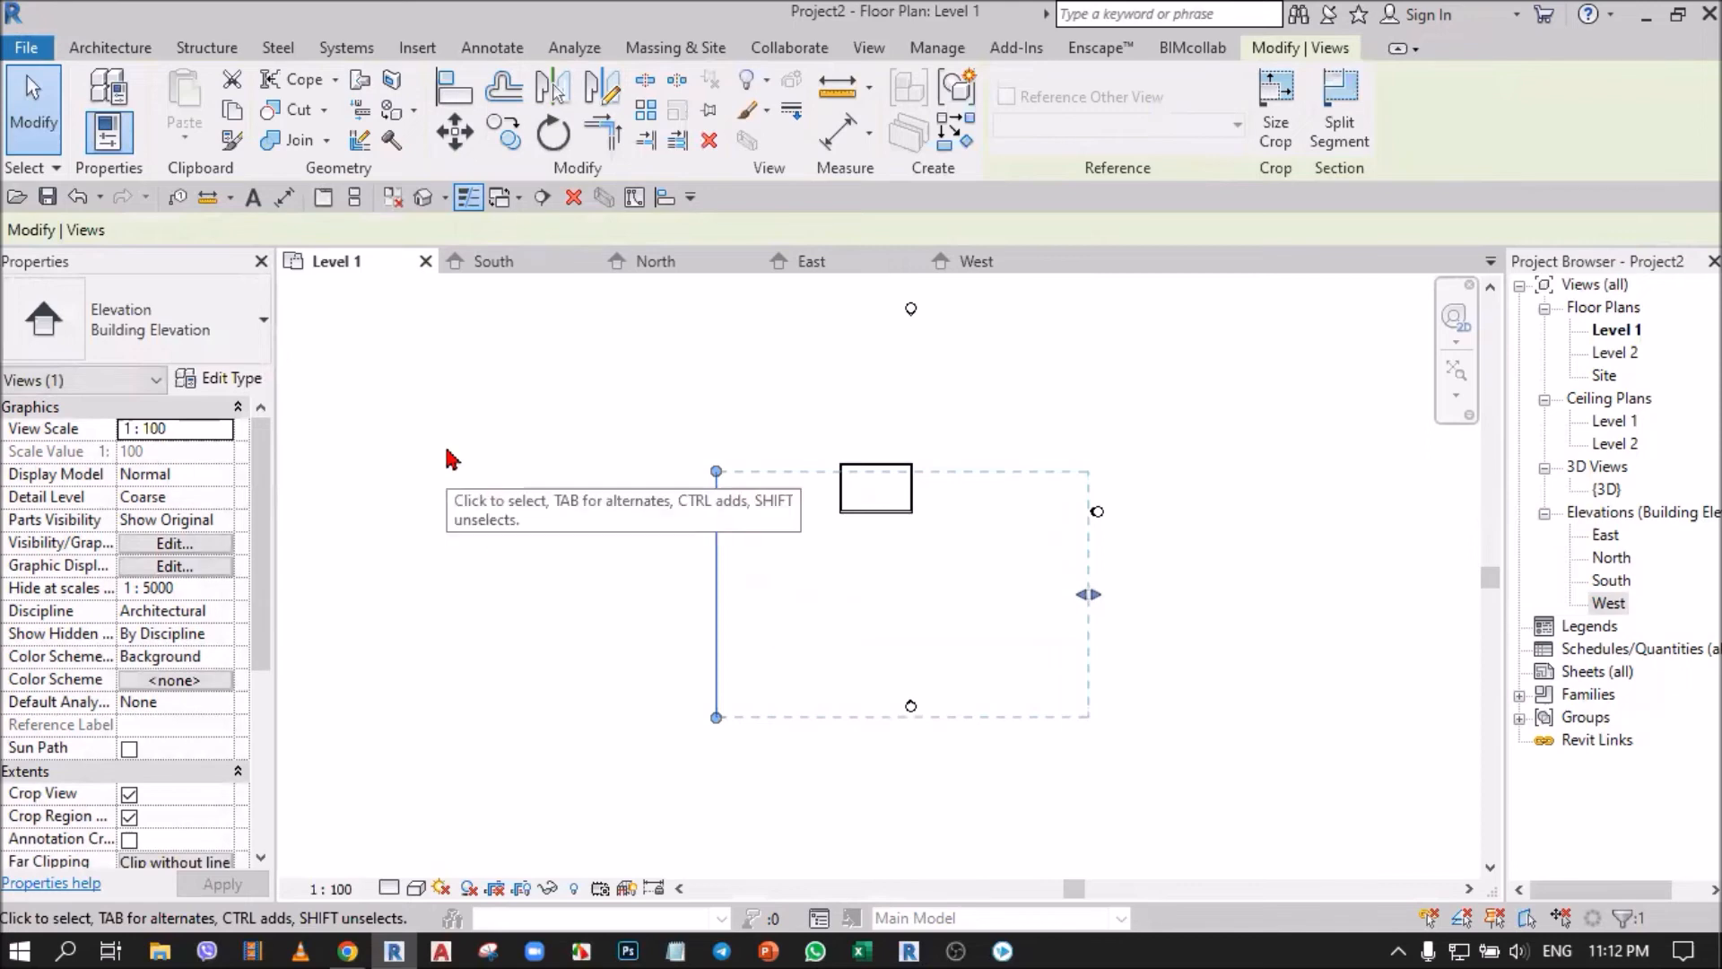
# Clear the selection, close all inactive views, and undo the changes to the West elevation's crop extents.
pyautogui.click(446, 348)
pyautogui.click(395, 207)
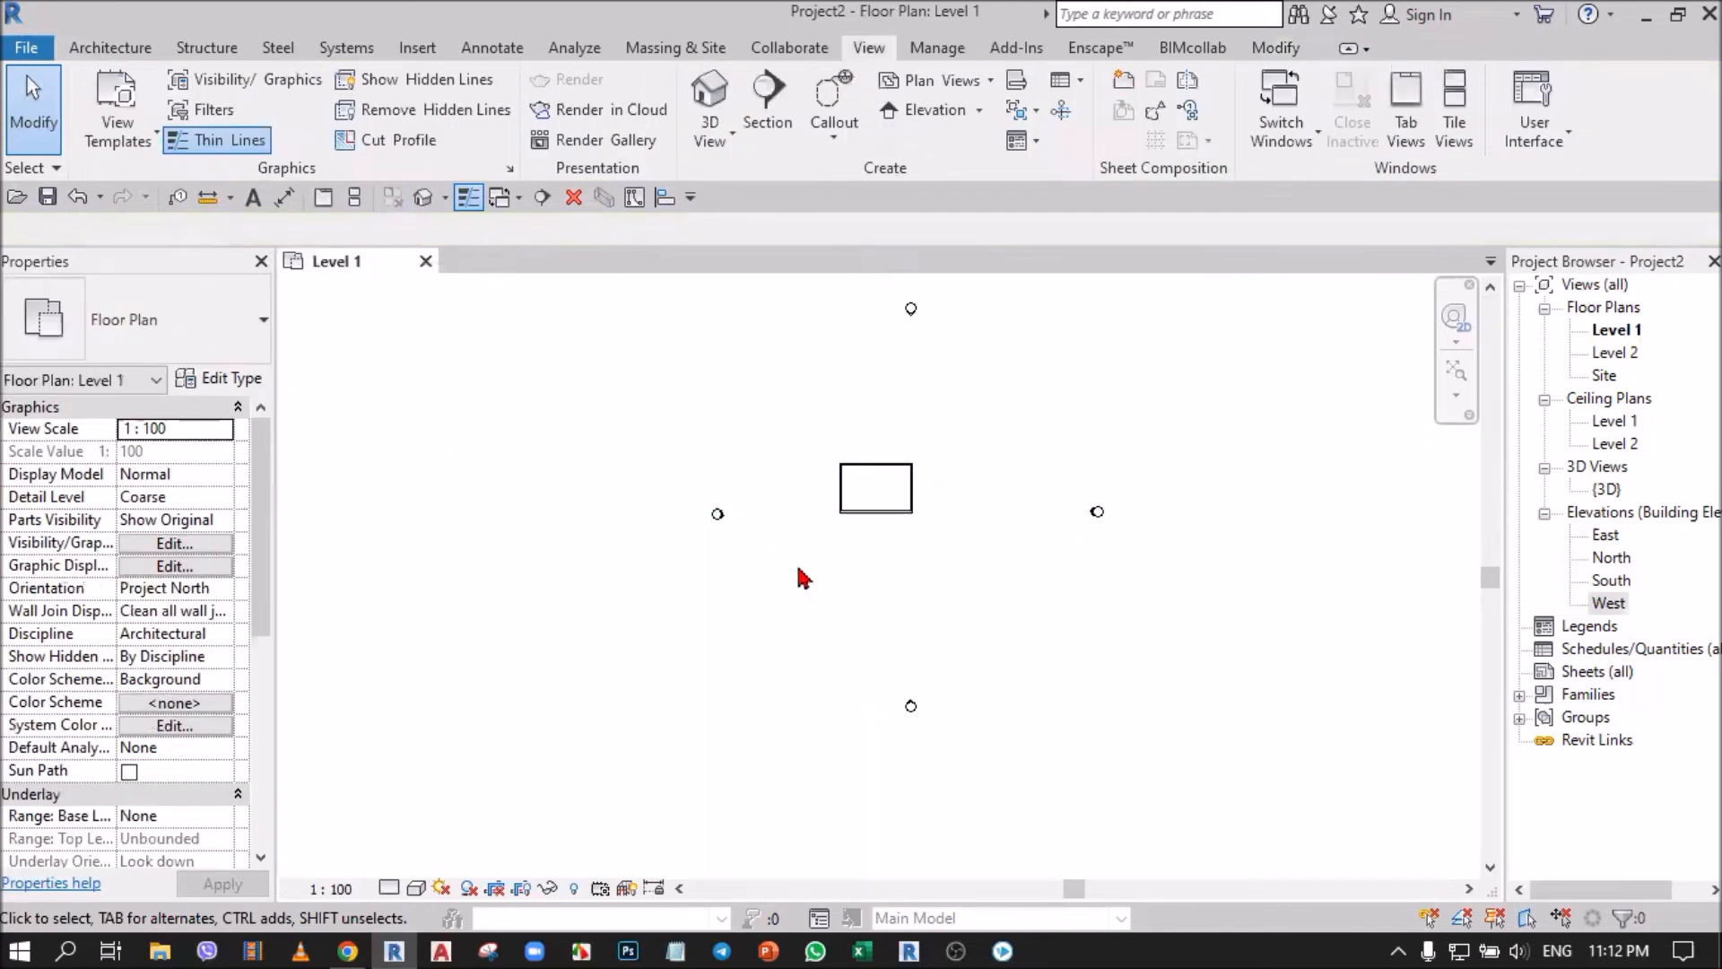
pyautogui.scroll(2, 718, 519)
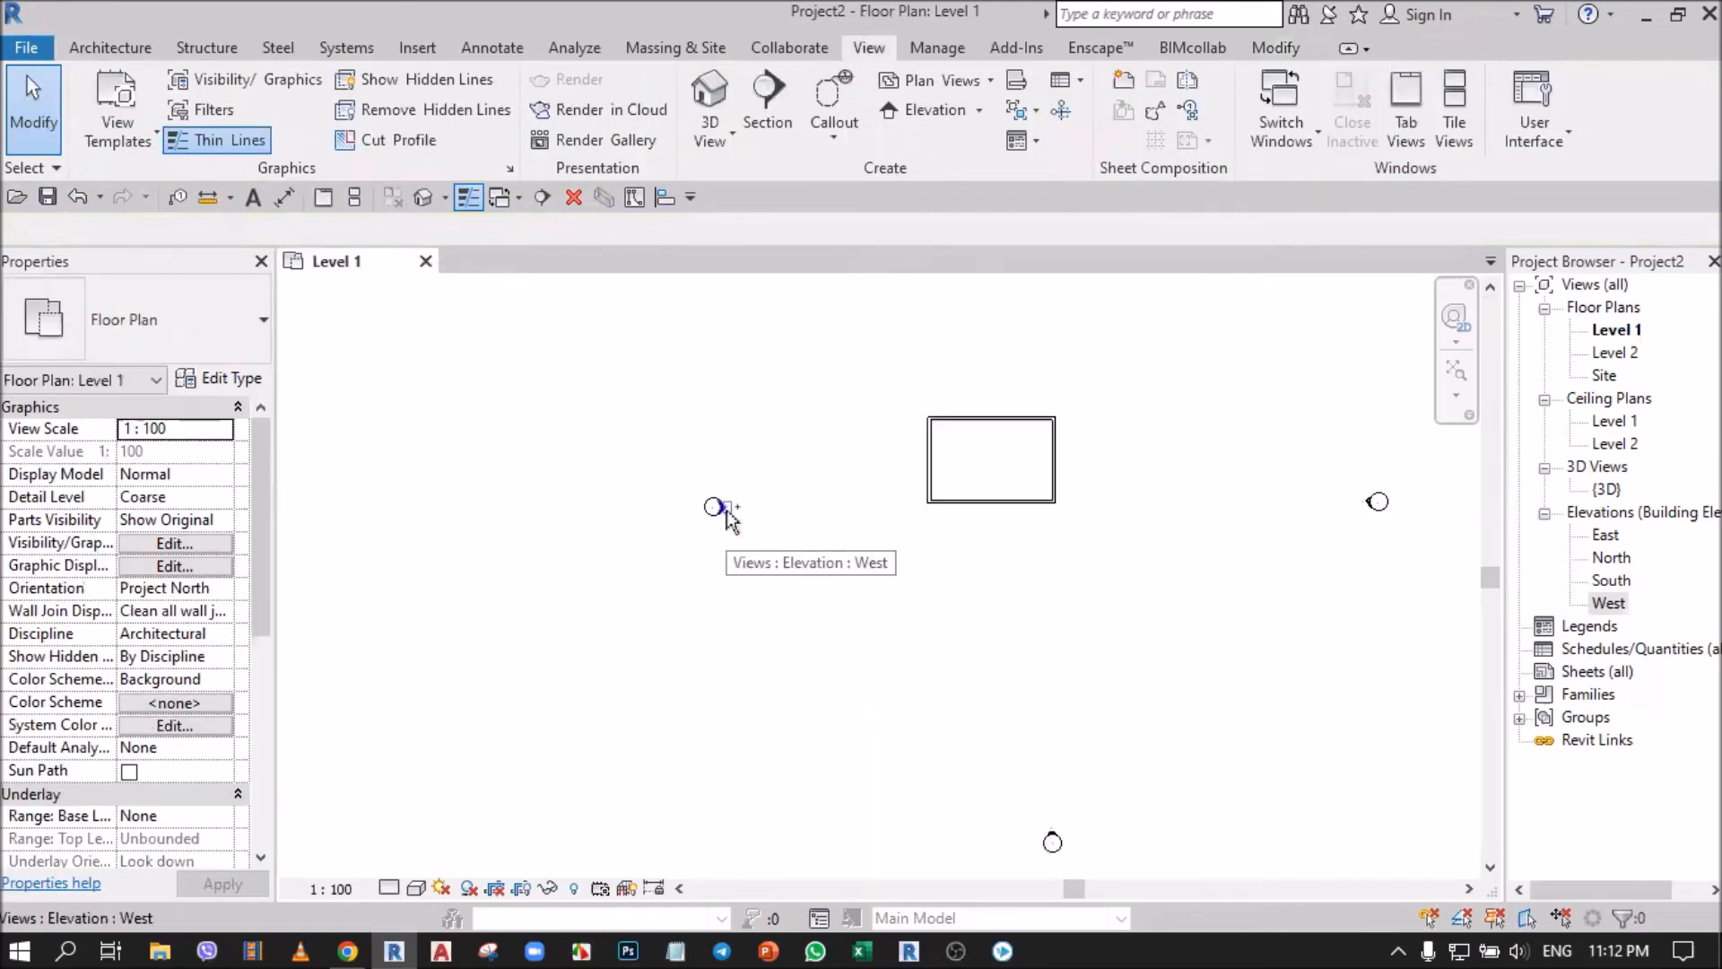
pyautogui.scroll(-2, 728, 518)
pyautogui.hotkey('ctrl', 'z')
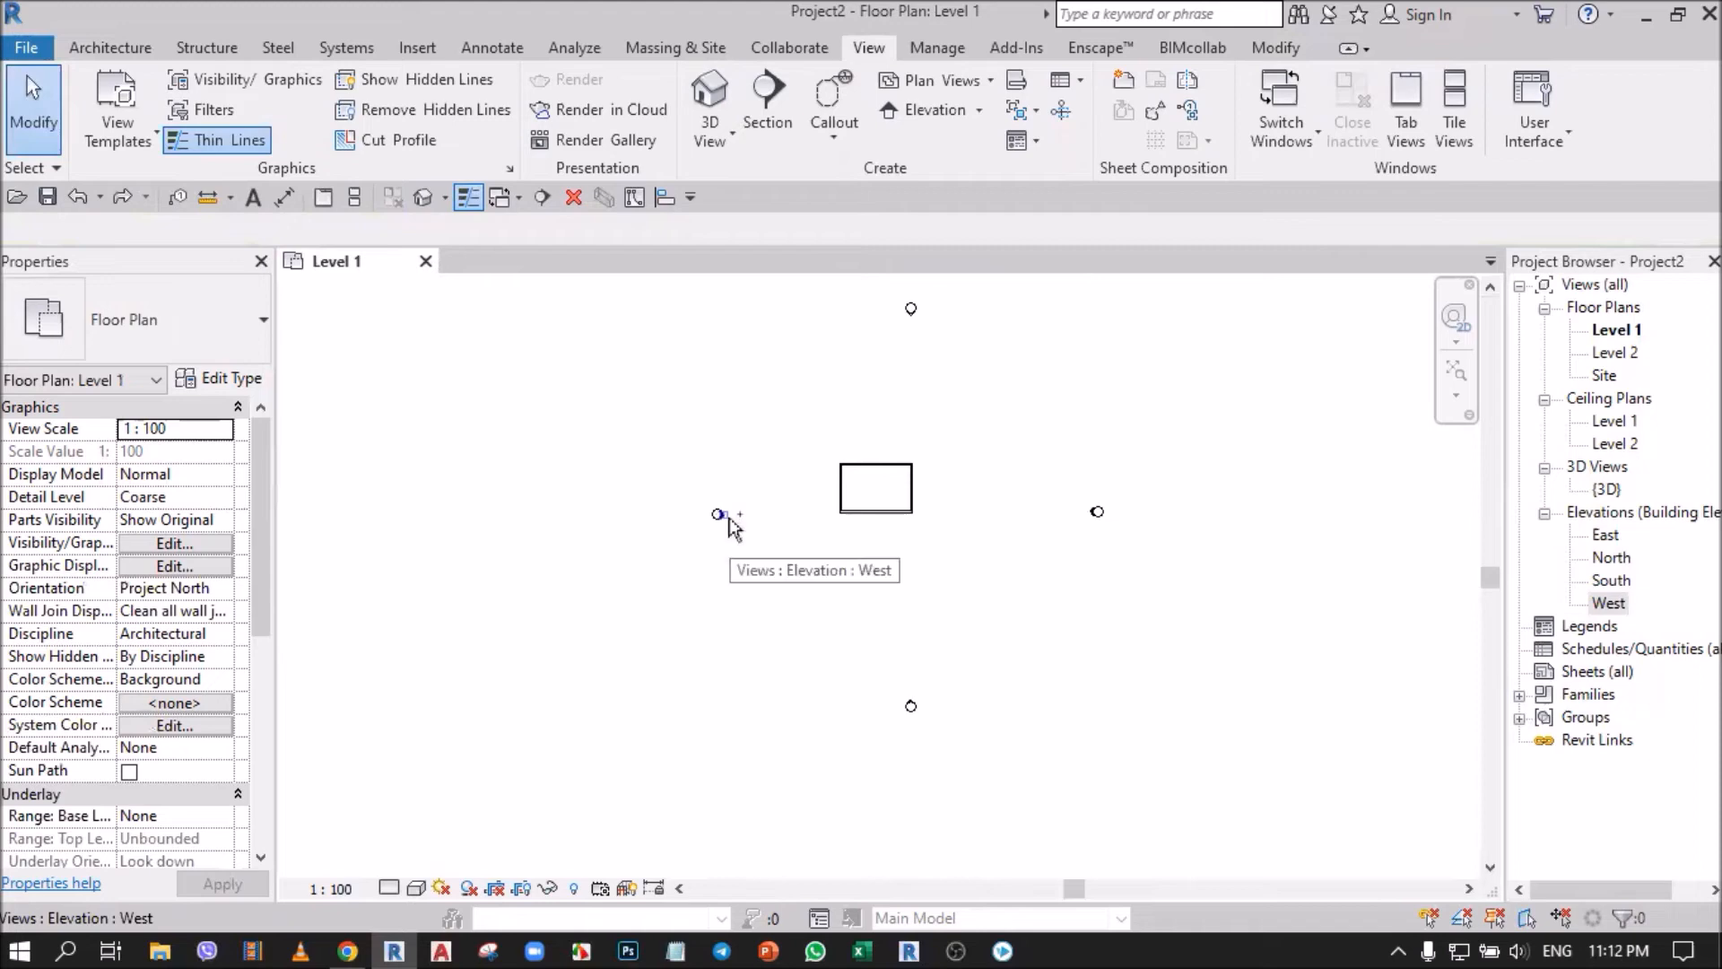
# Open the West elevation from the west marker's arrow, tile it beside the Level 1 plan, and fit both views.
pyautogui.scroll(2, 632, 594)
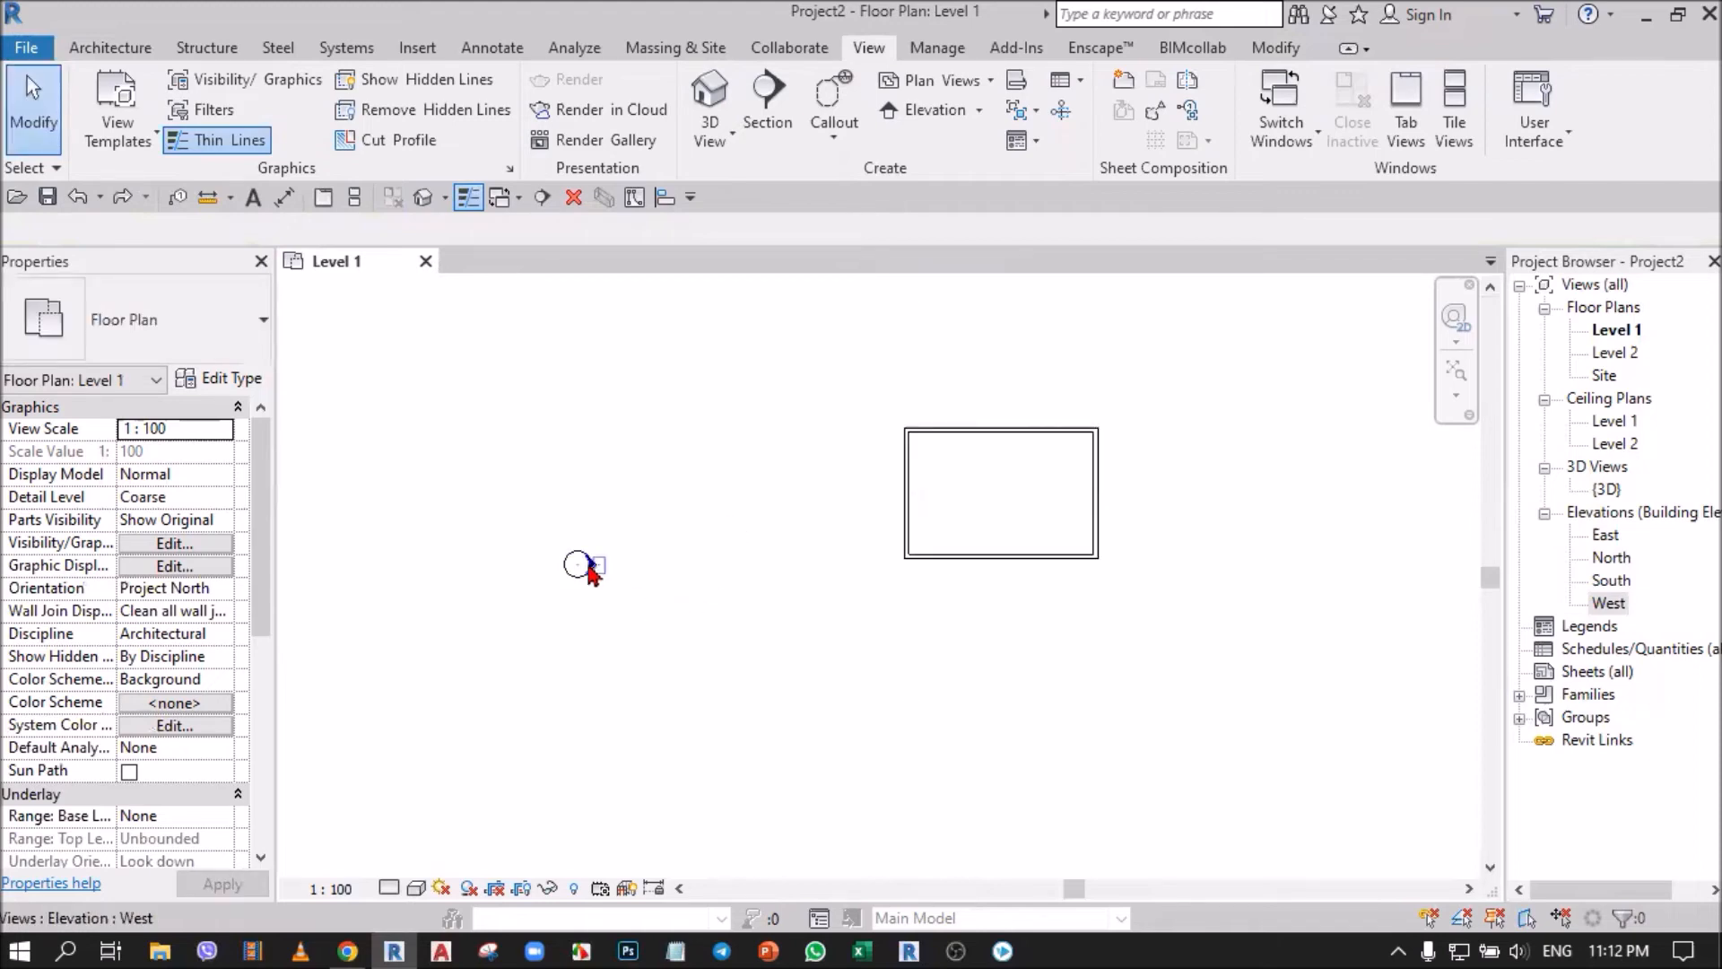
pyautogui.doubleClick(592, 568)
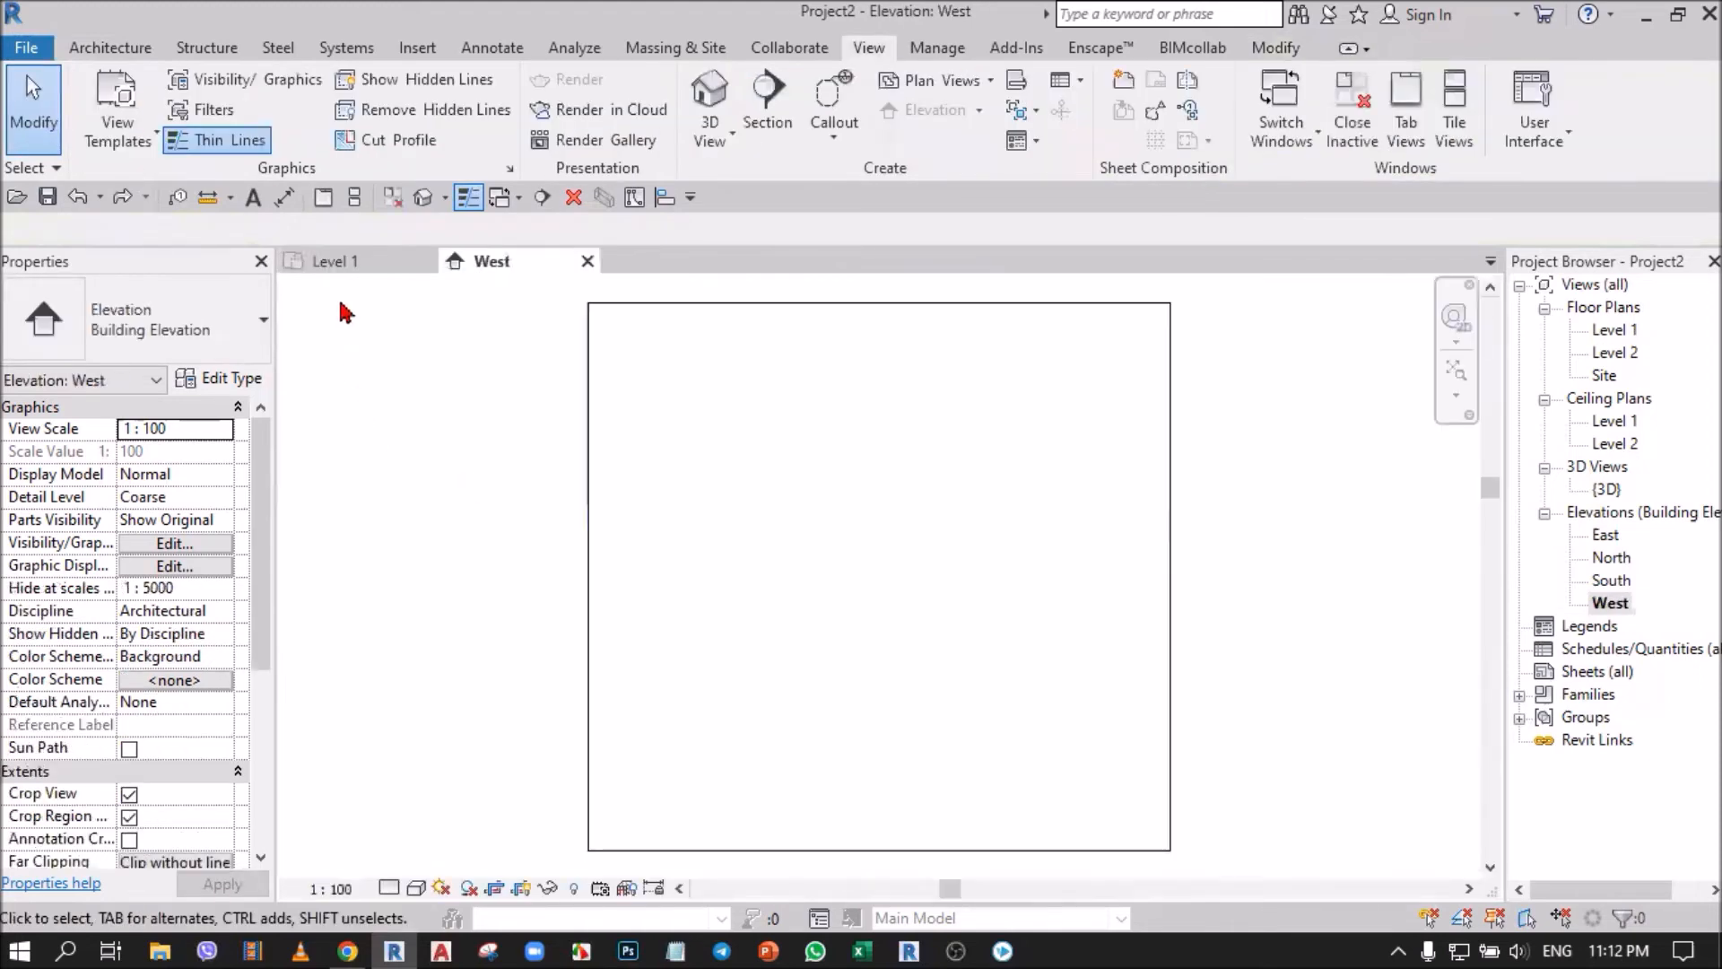
pyautogui.click(356, 196)
pyautogui.press('z')
pyautogui.press('a')
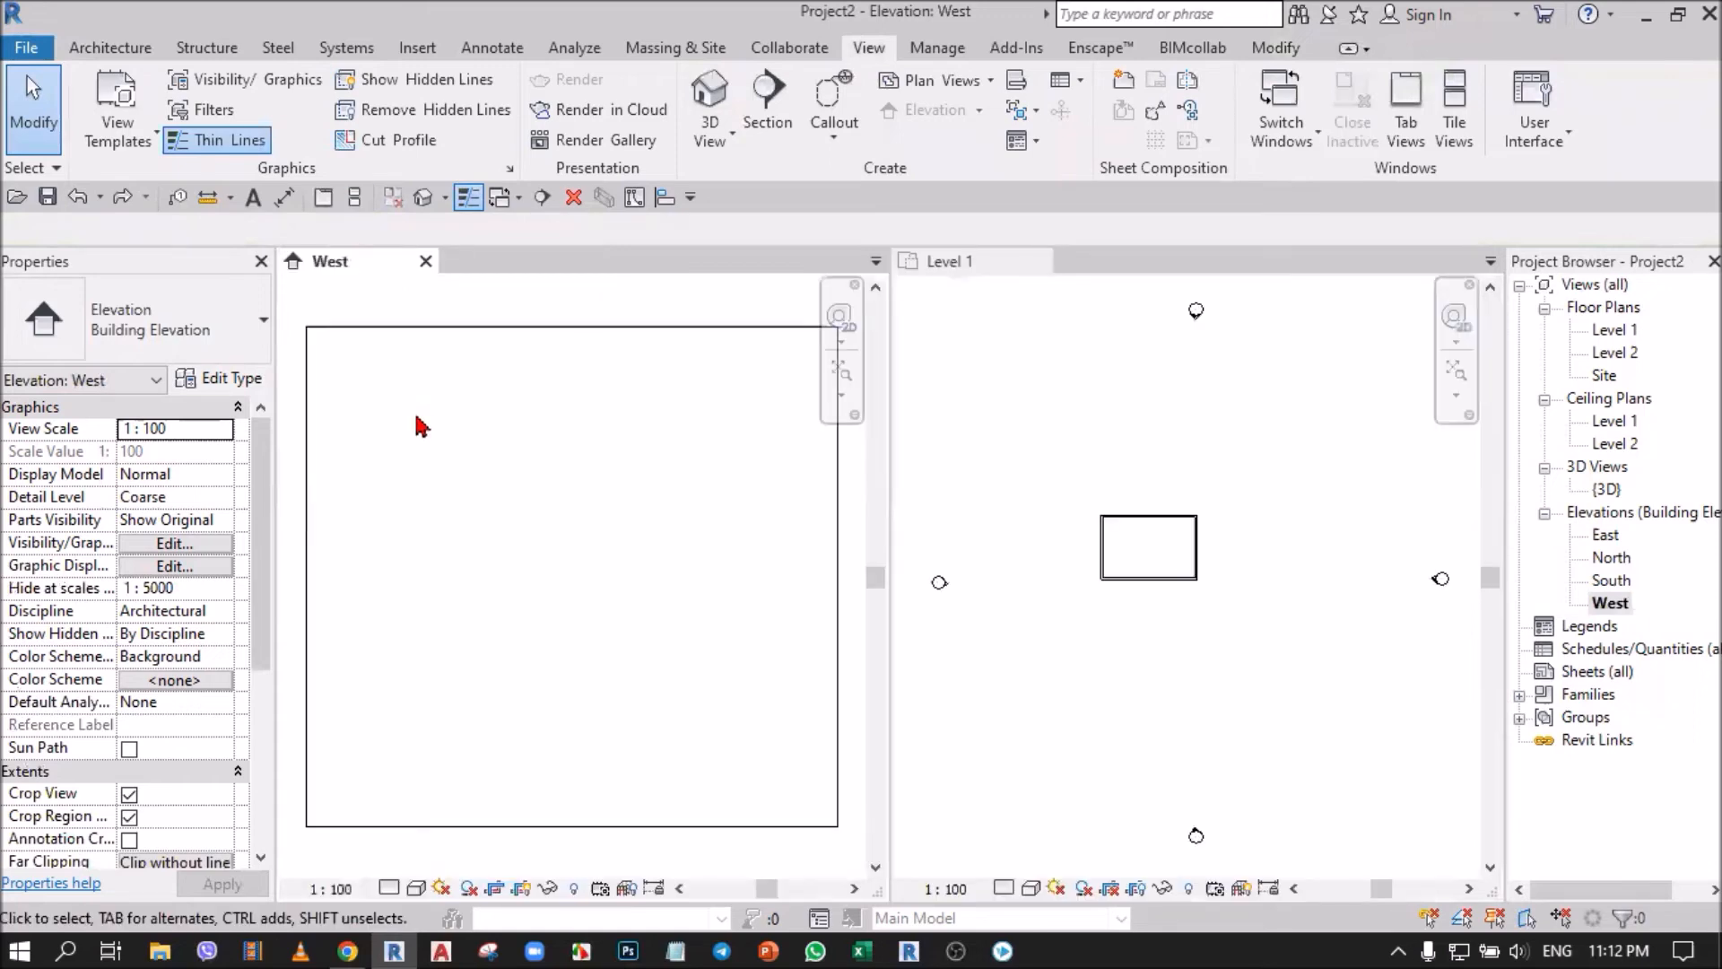
# Select the West elevation's crop region and extend its view depth to near the east marker in the Level 1 plan.
pyautogui.click(553, 327)
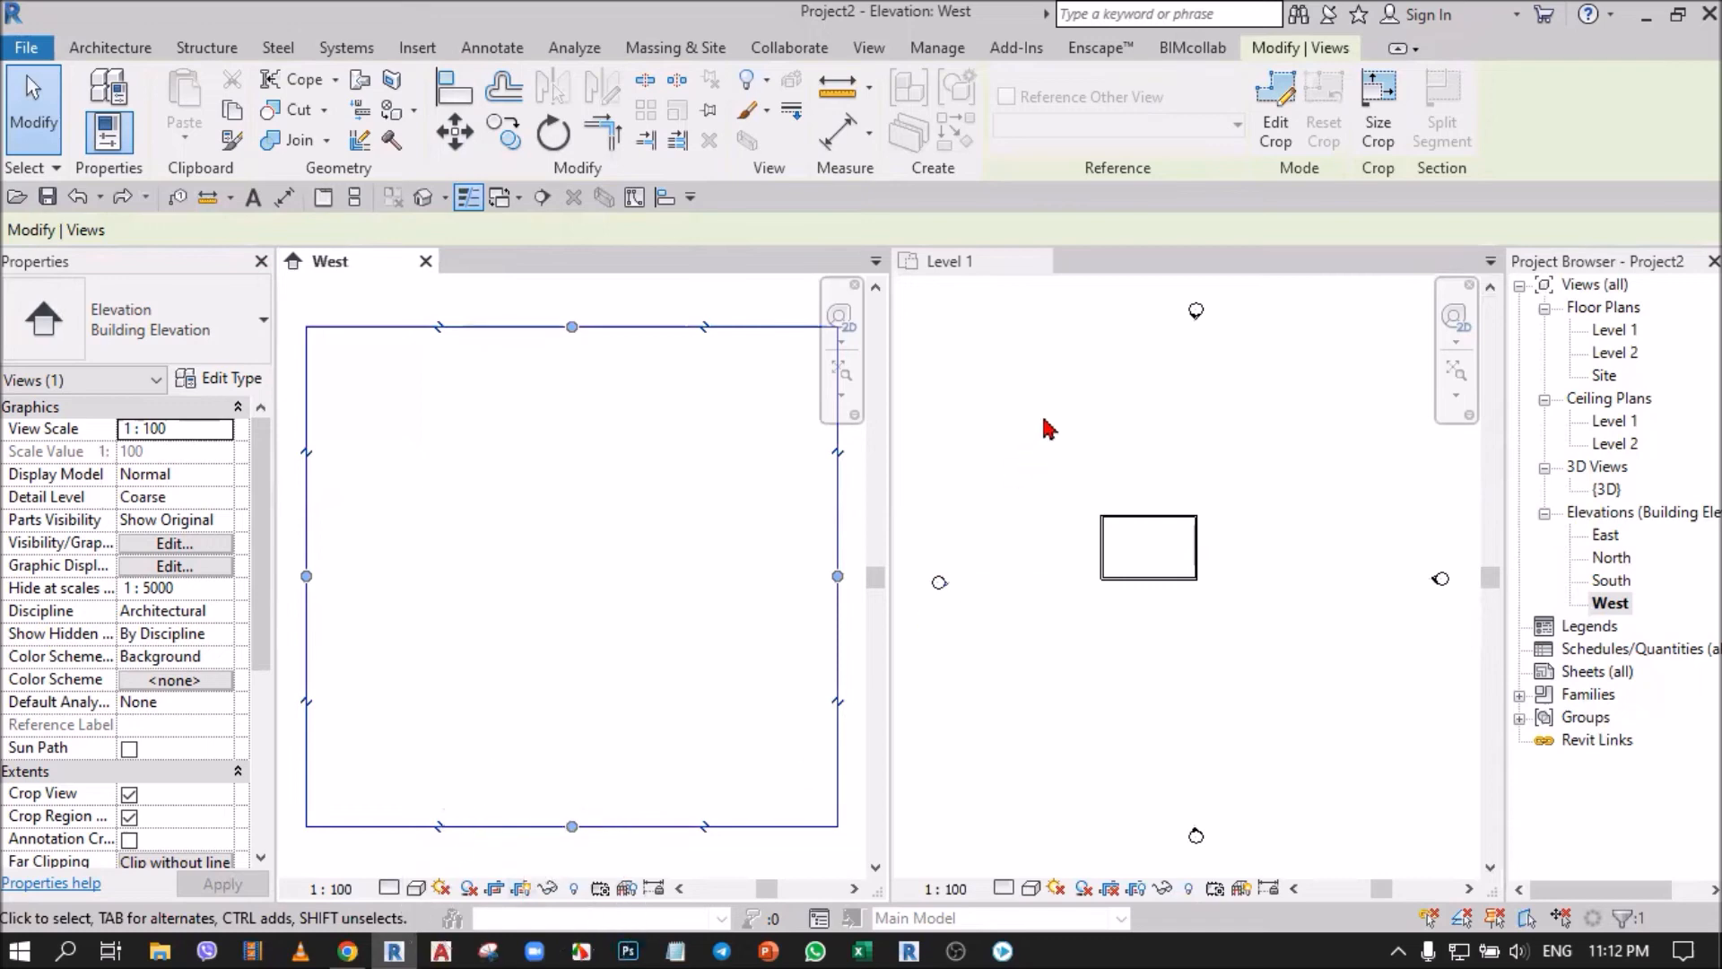
pyautogui.click(1072, 413)
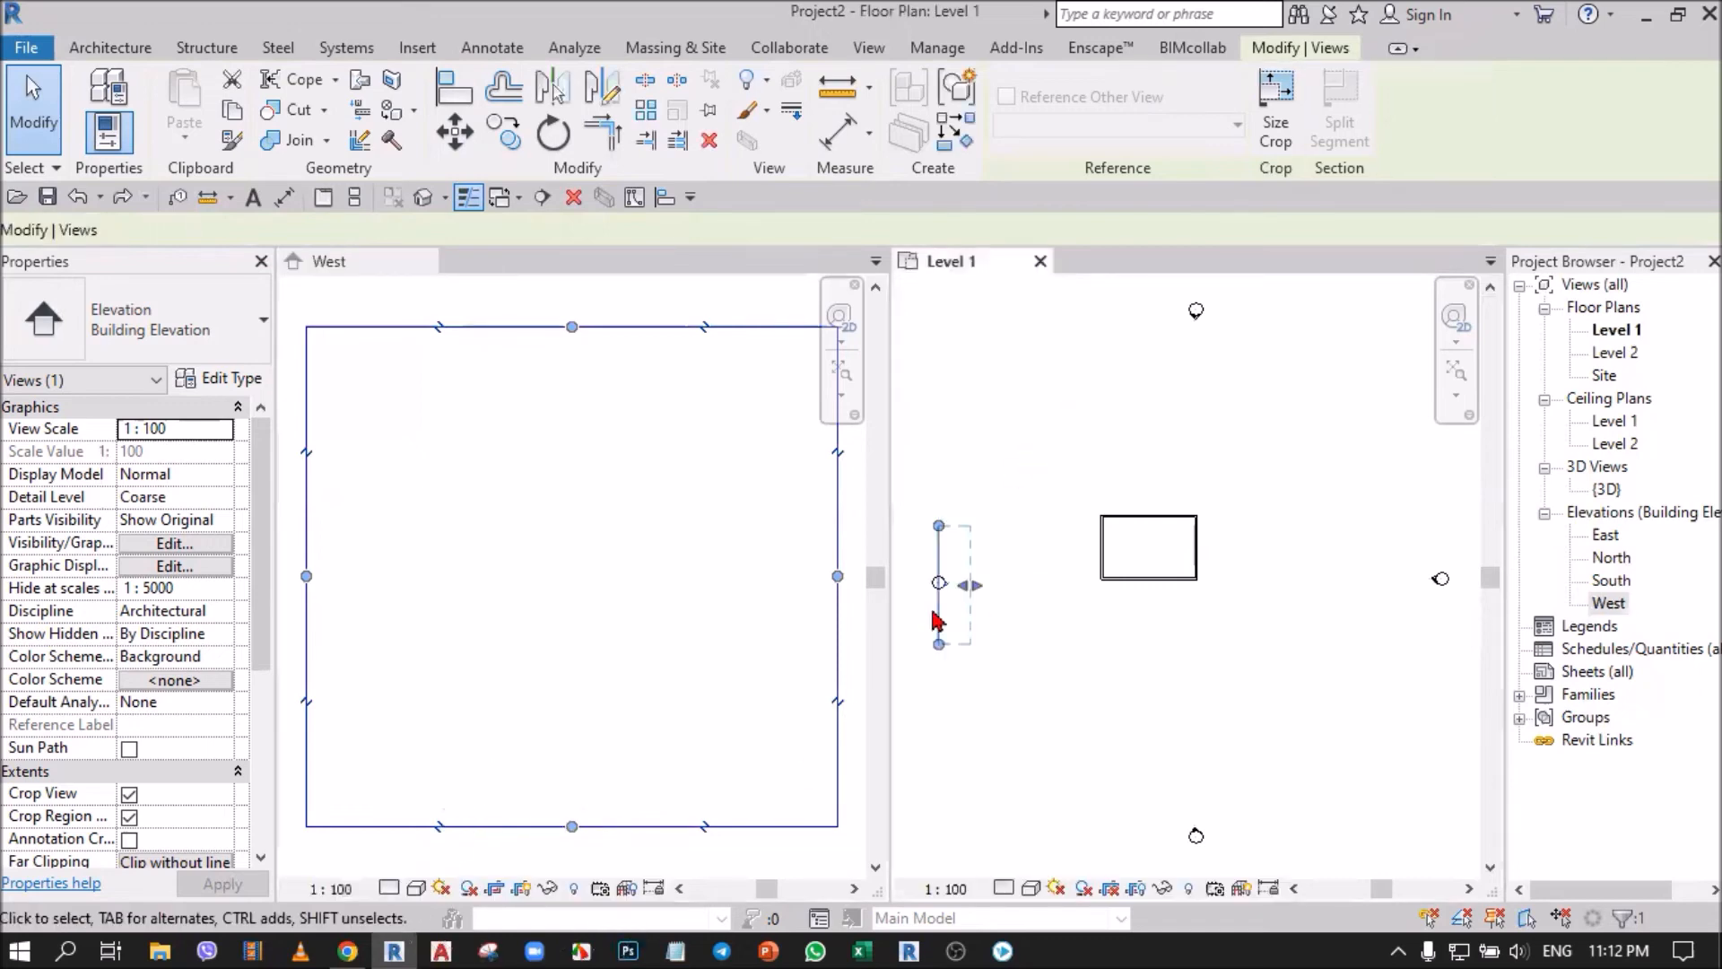
pyautogui.scroll(1, 969, 612)
pyautogui.scroll(-2, 984, 583)
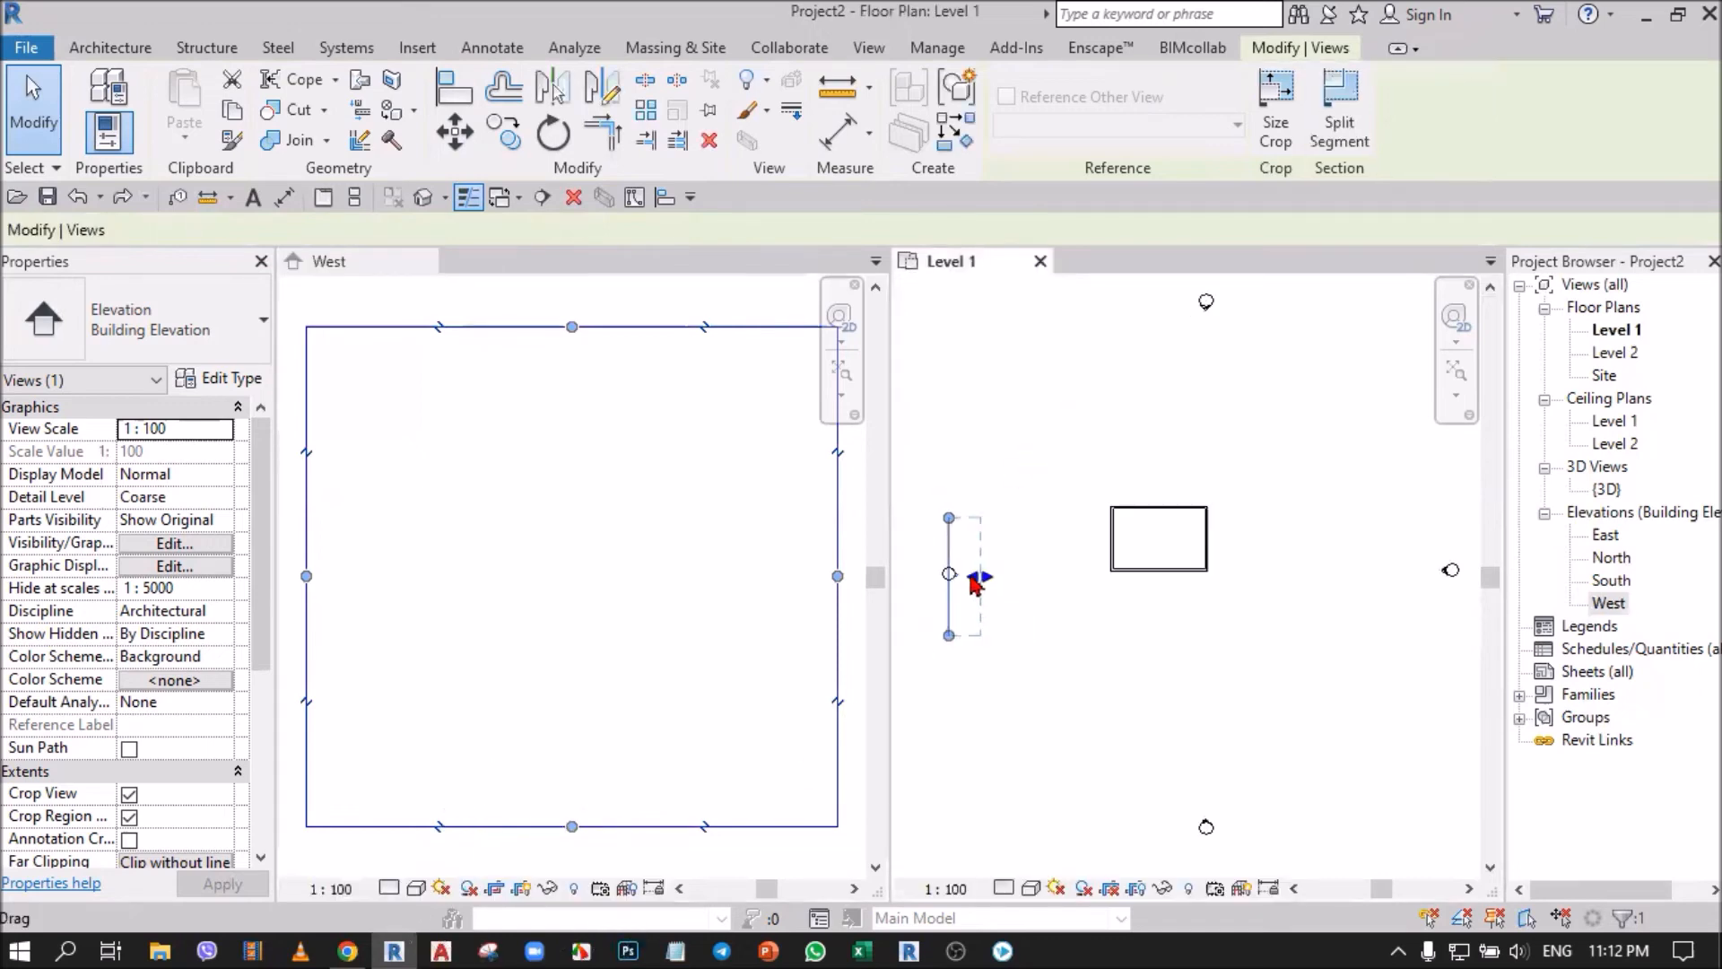
pyautogui.moveTo(983, 583); pyautogui.dragTo(998, 581)
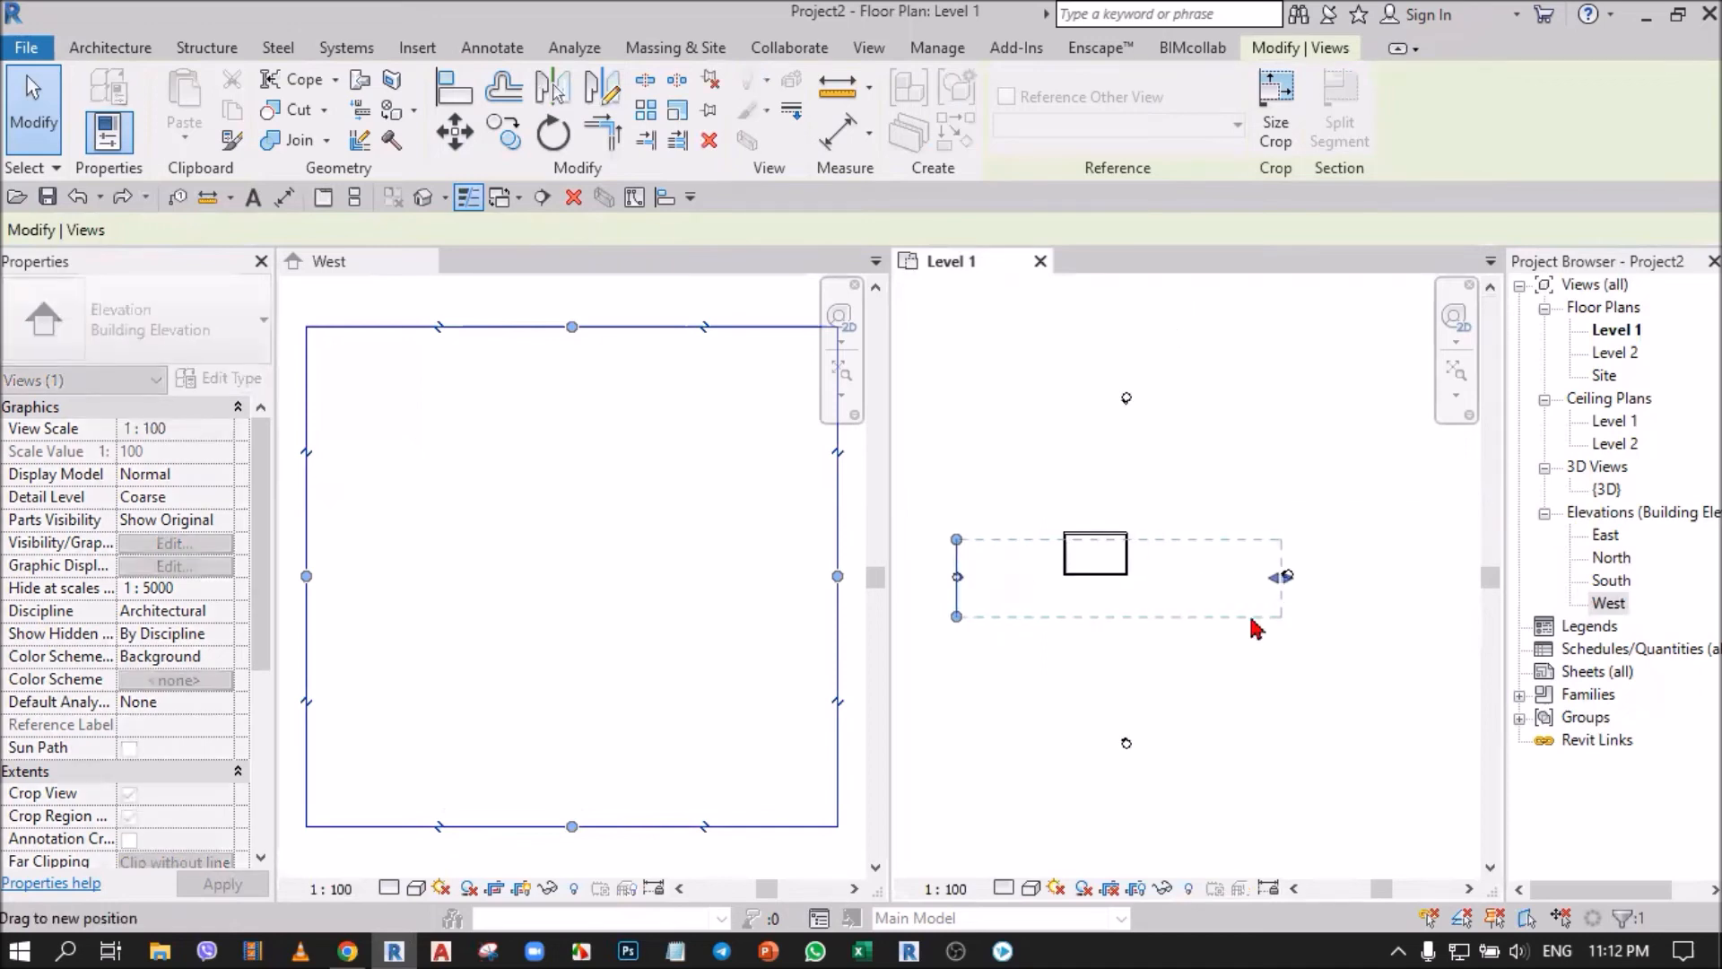
pyautogui.moveTo(1256, 628); pyautogui.dragTo(1257, 628)
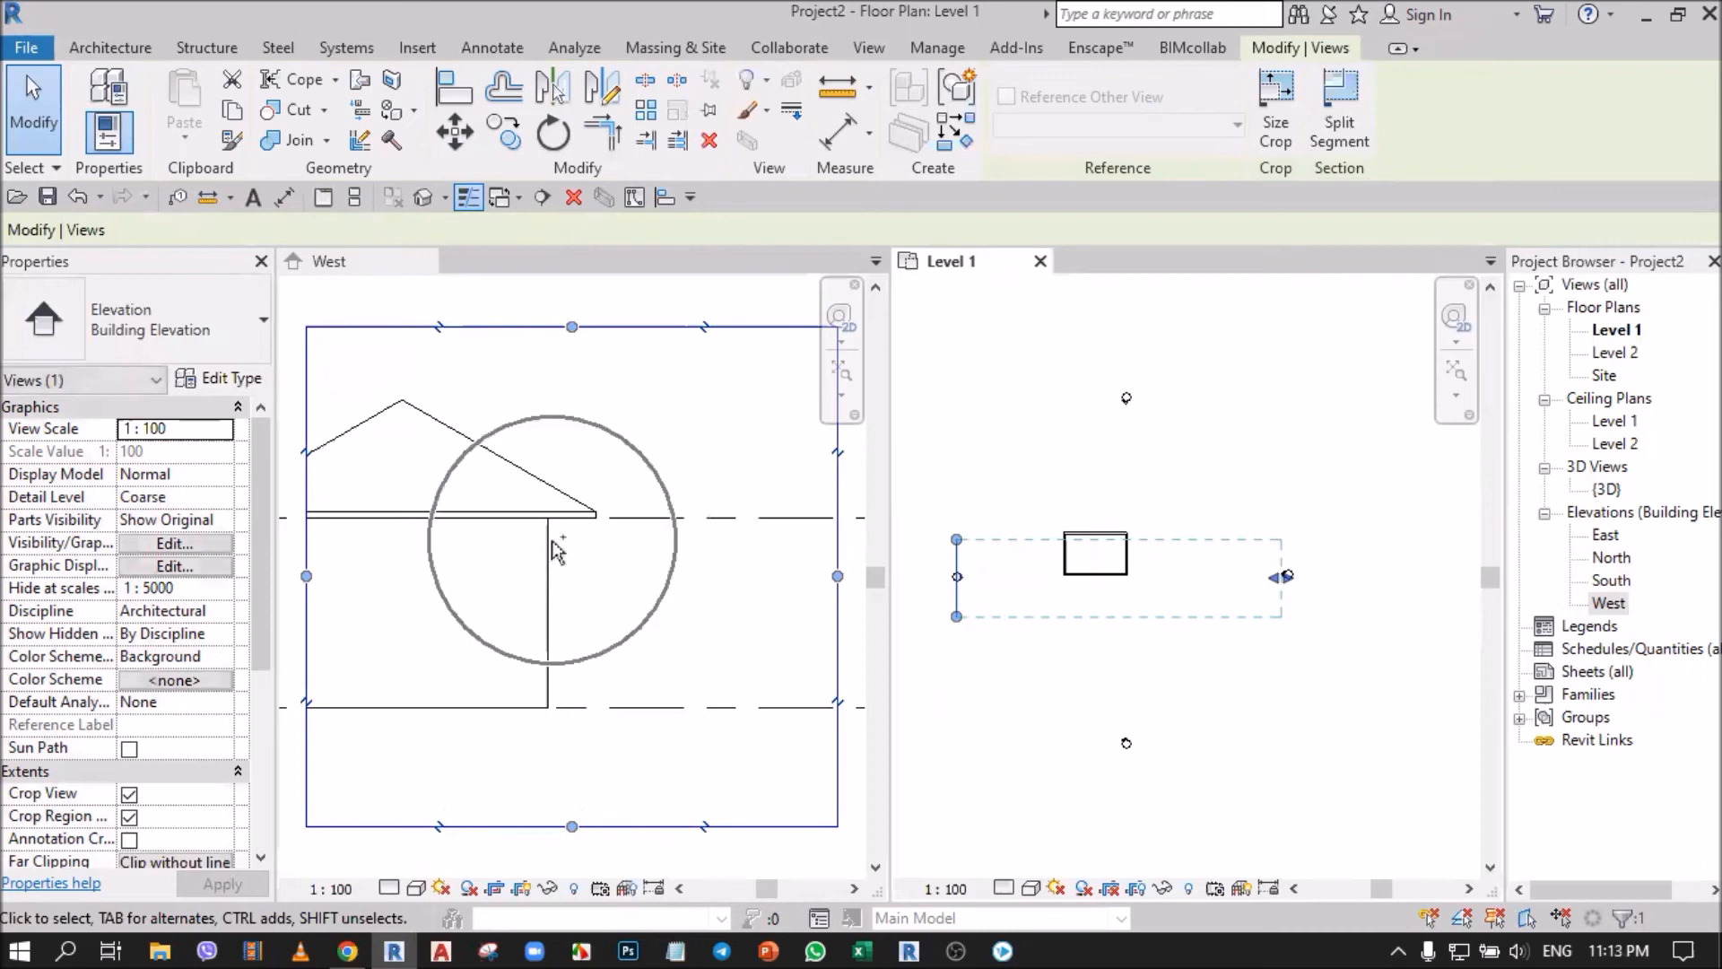
# Extend the West elevation's crop region beyond the south and north markers in Level 1, then clear the selection.
pyautogui.scroll(-2, 1158, 481)
pyautogui.scroll(1, 987, 619)
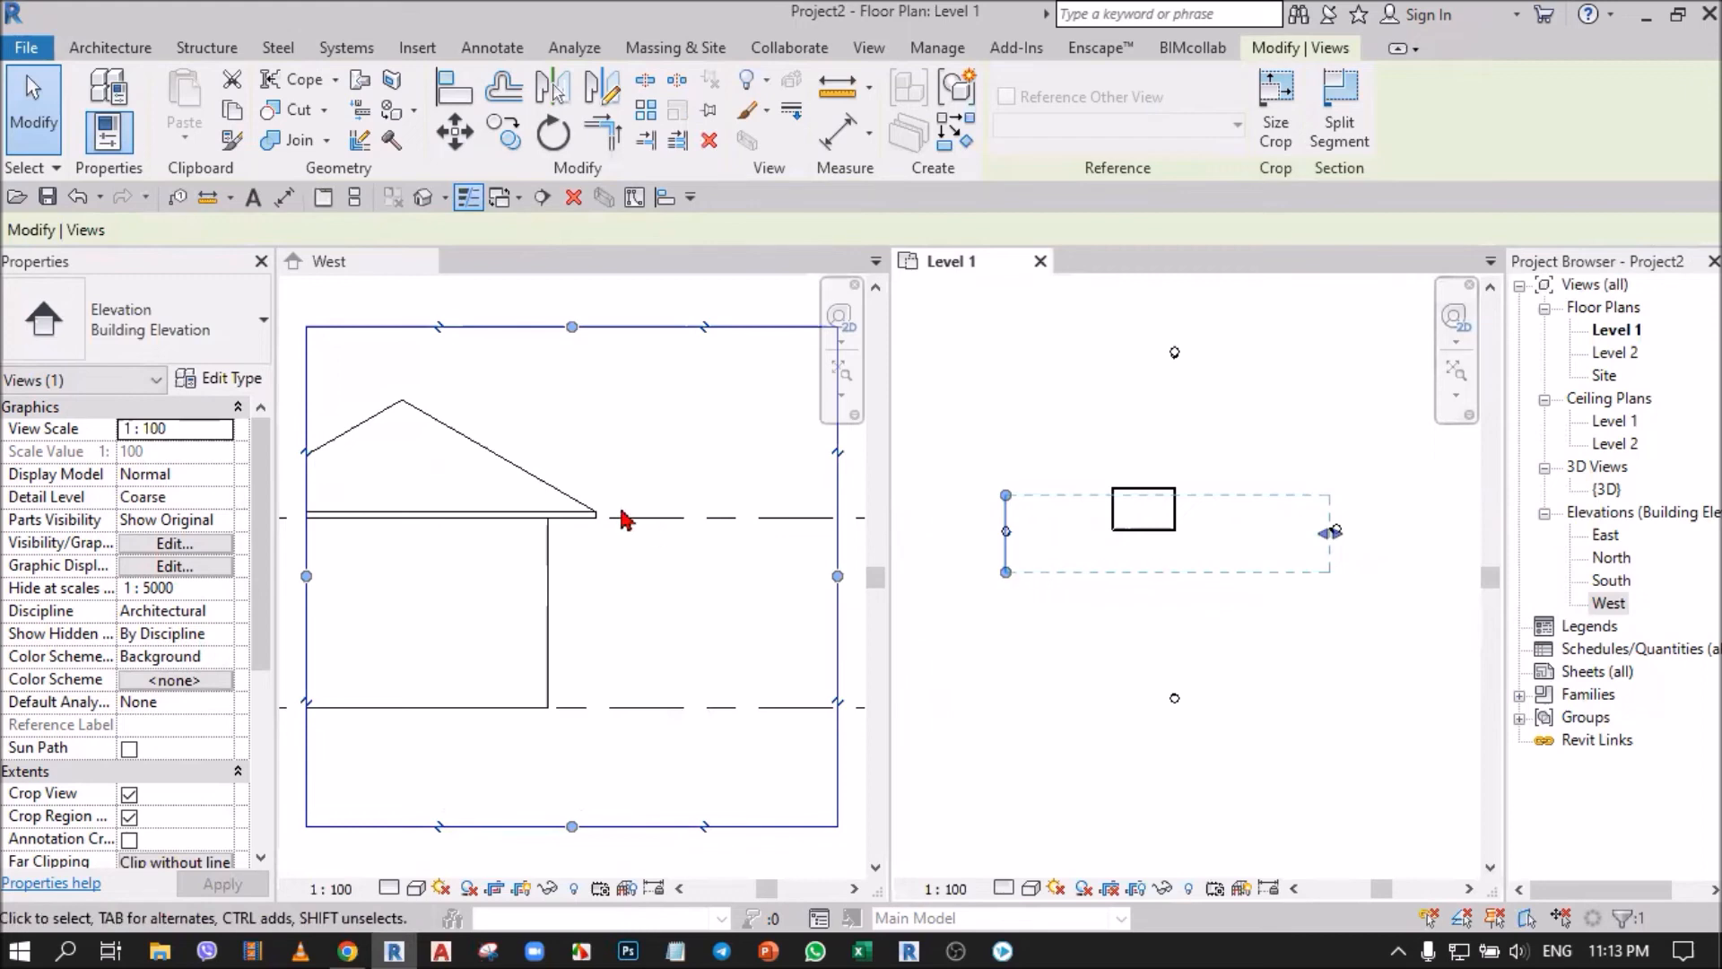
pyautogui.scroll(-4, 622, 511)
pyautogui.moveTo(1010, 579); pyautogui.dragTo(1006, 714)
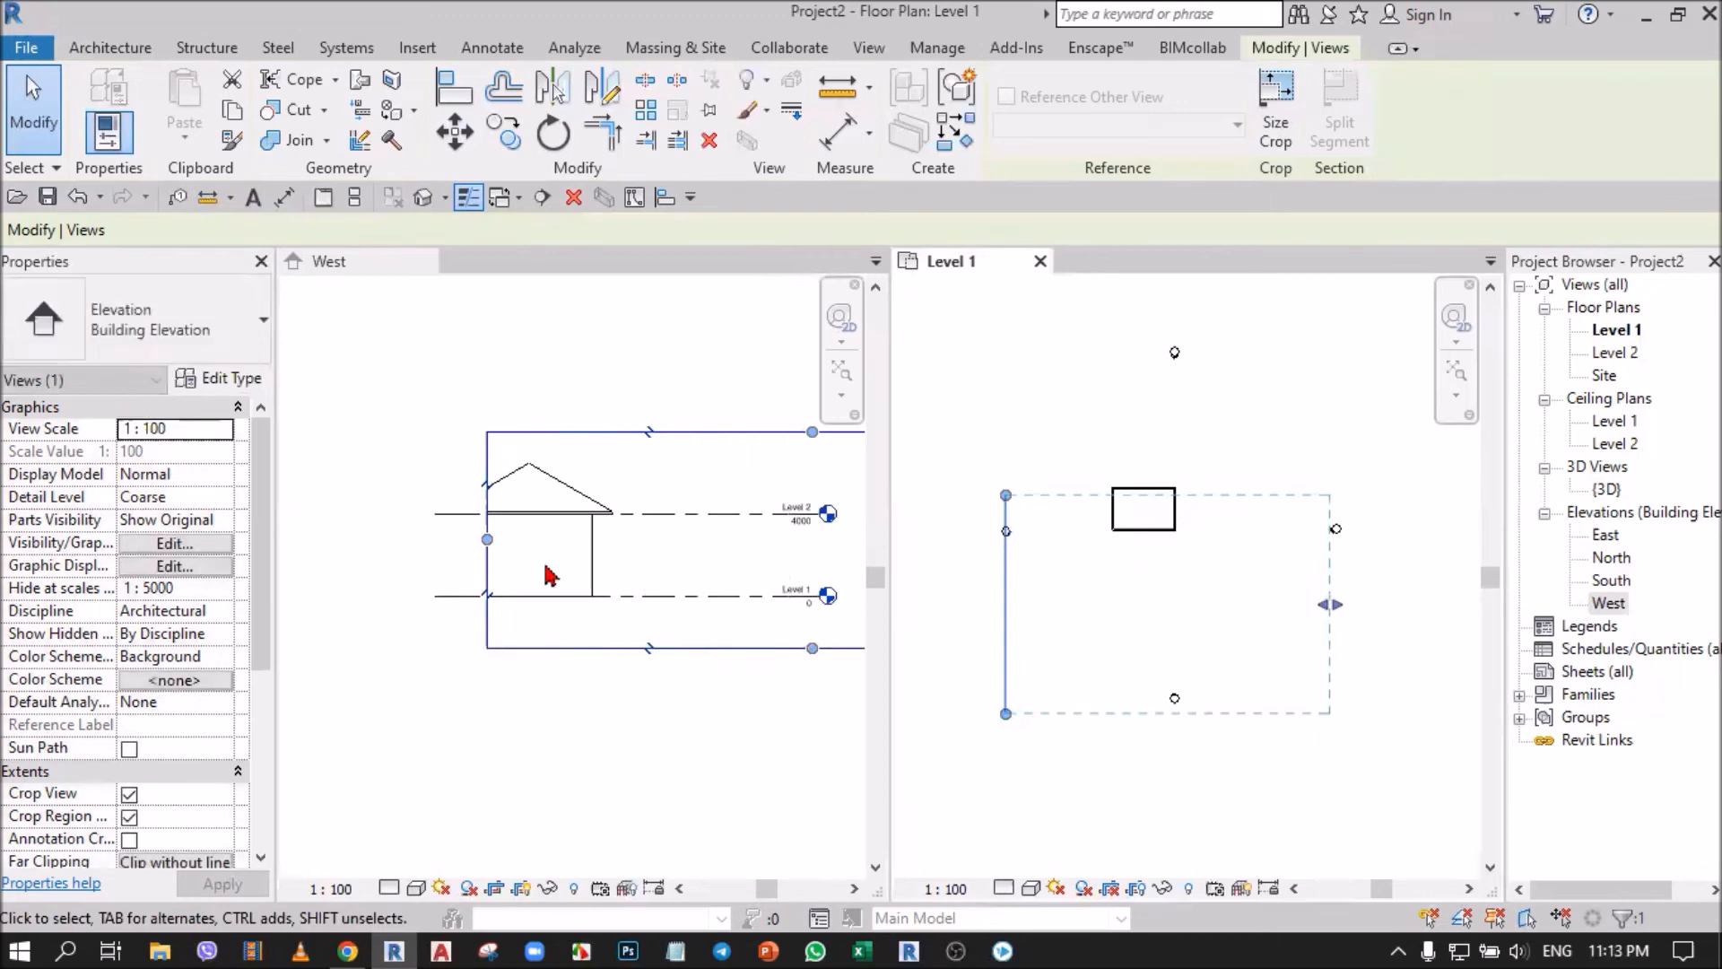
pyautogui.scroll(-5, 558, 570)
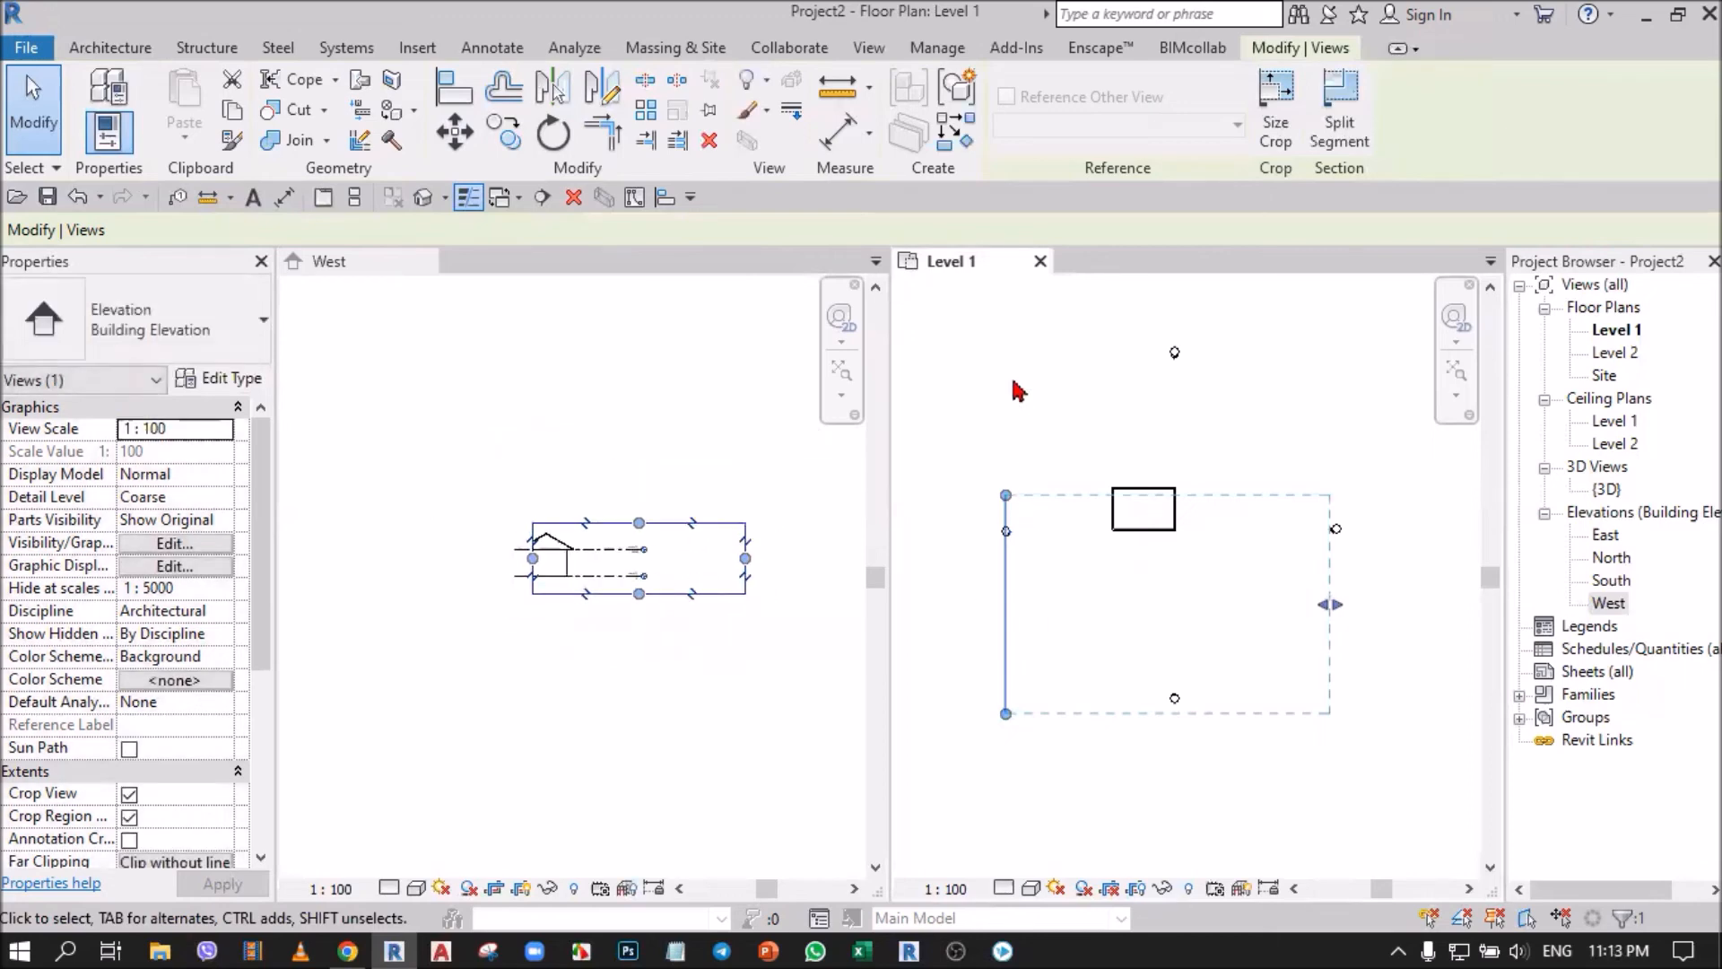
pyautogui.moveTo(1005, 494); pyautogui.dragTo(1039, 344)
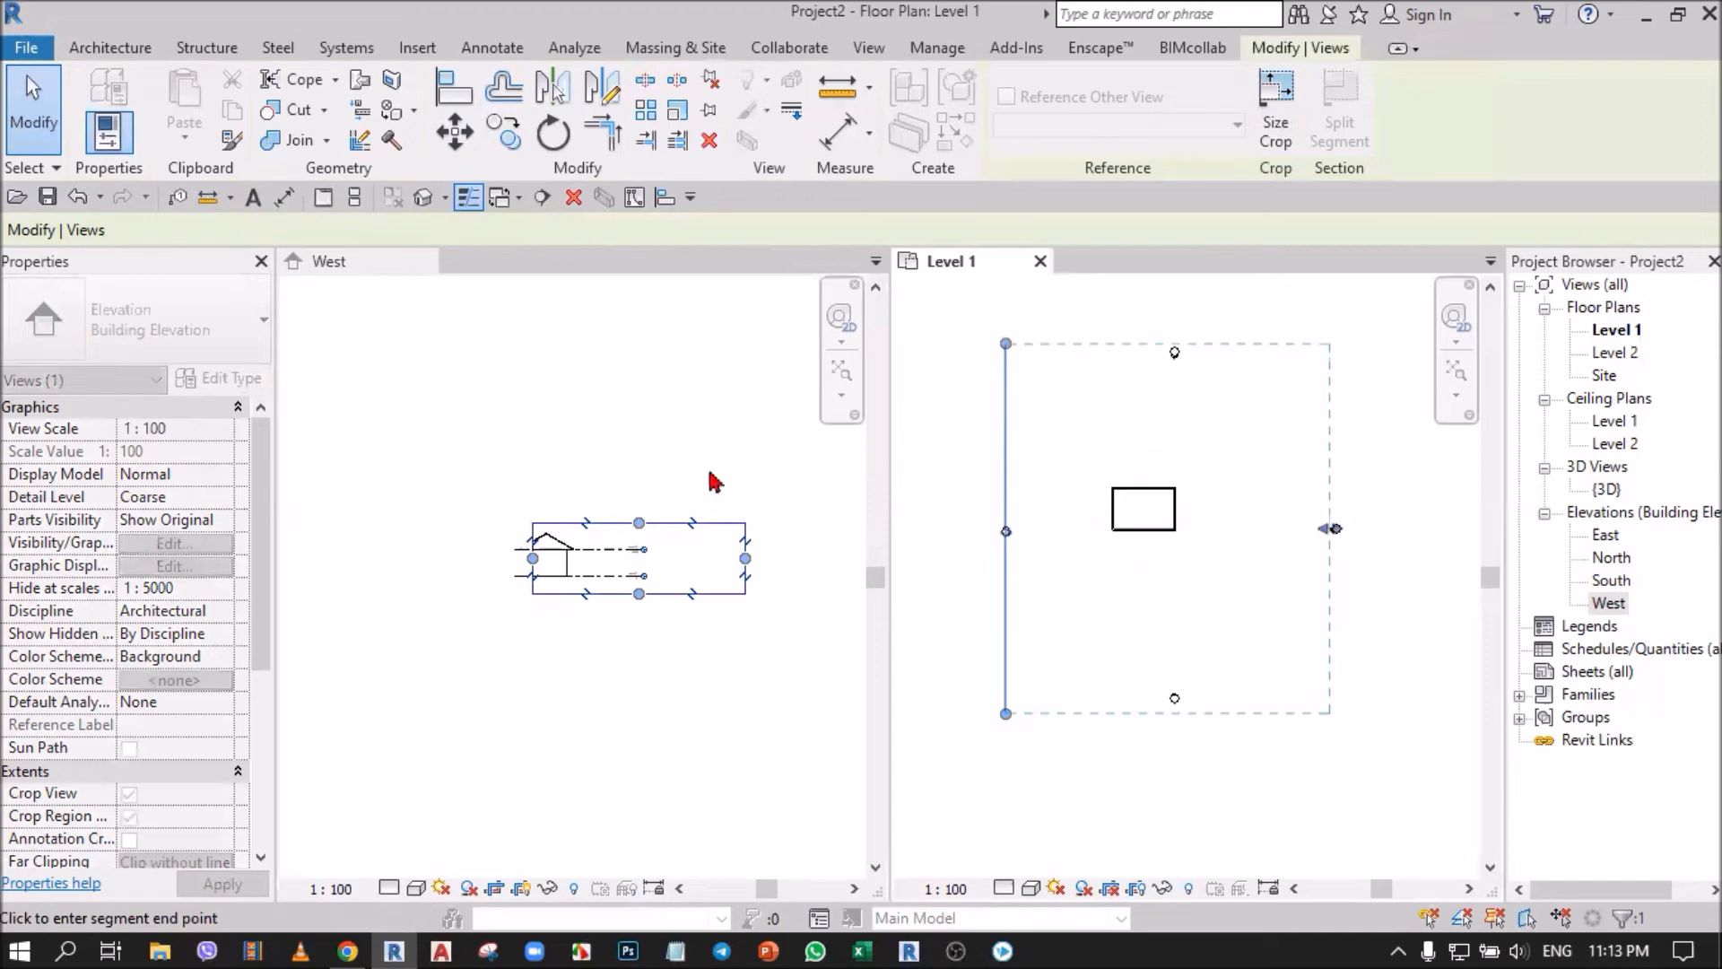
pyautogui.click(568, 698)
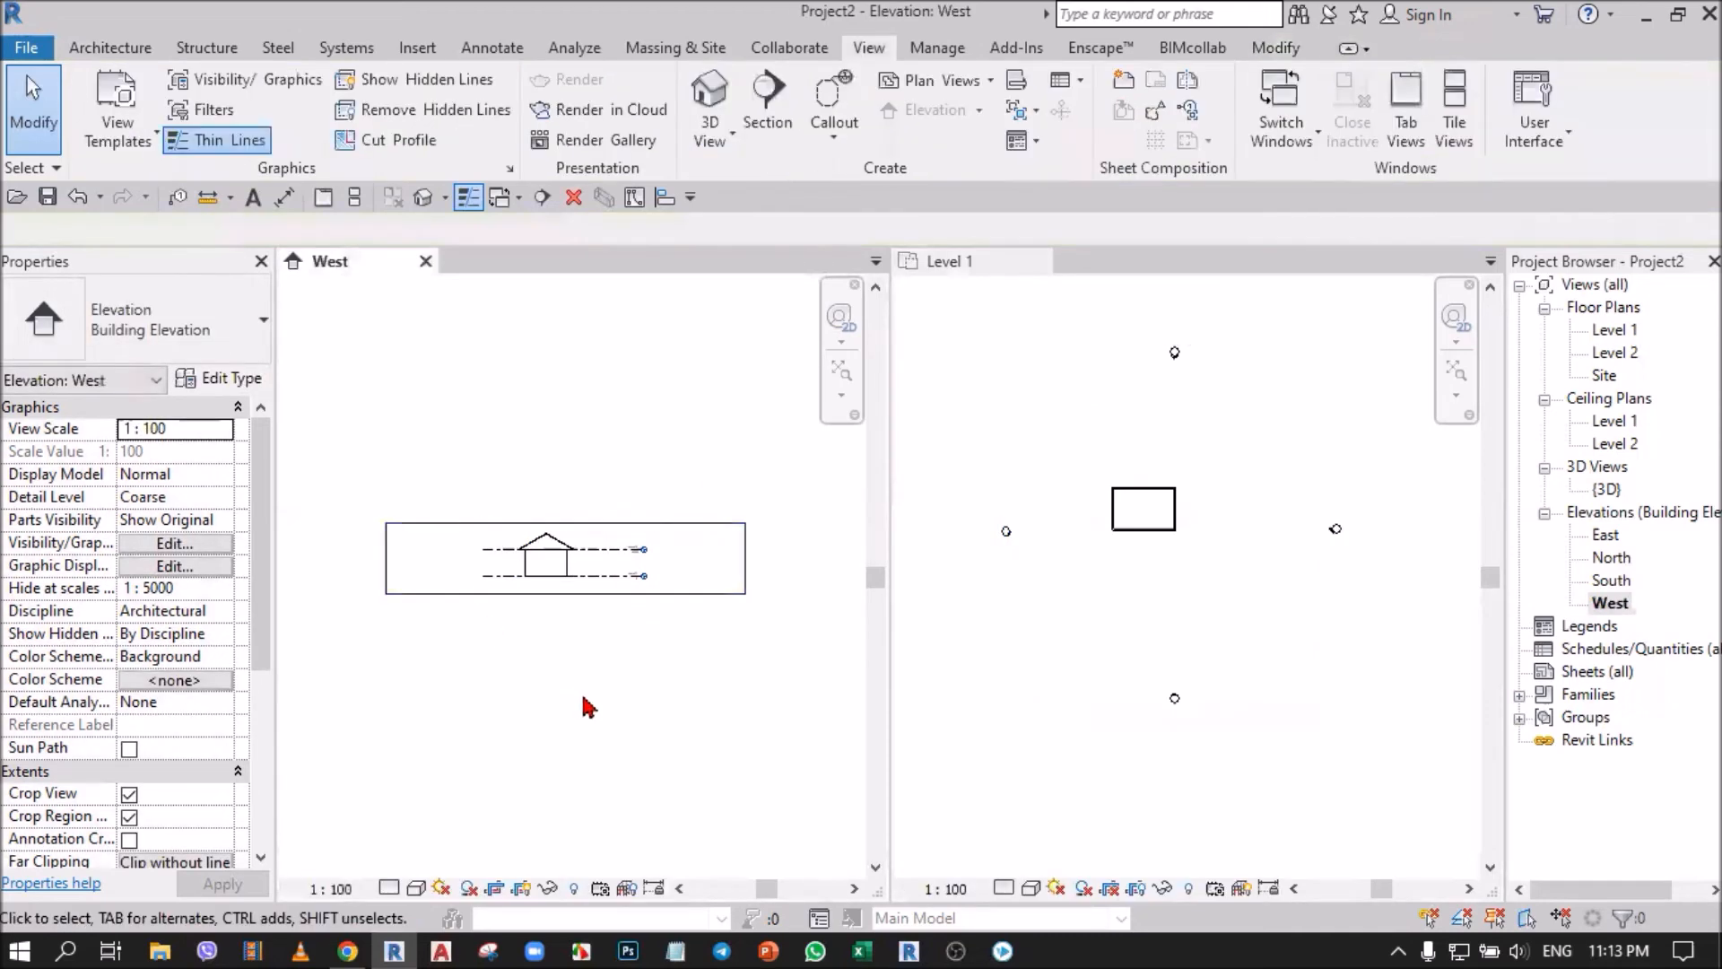
# Select the whole building in the 3D view and move it in the Level 1 plan to roughly midway between the elevation markers.
pyautogui.click(1103, 419)
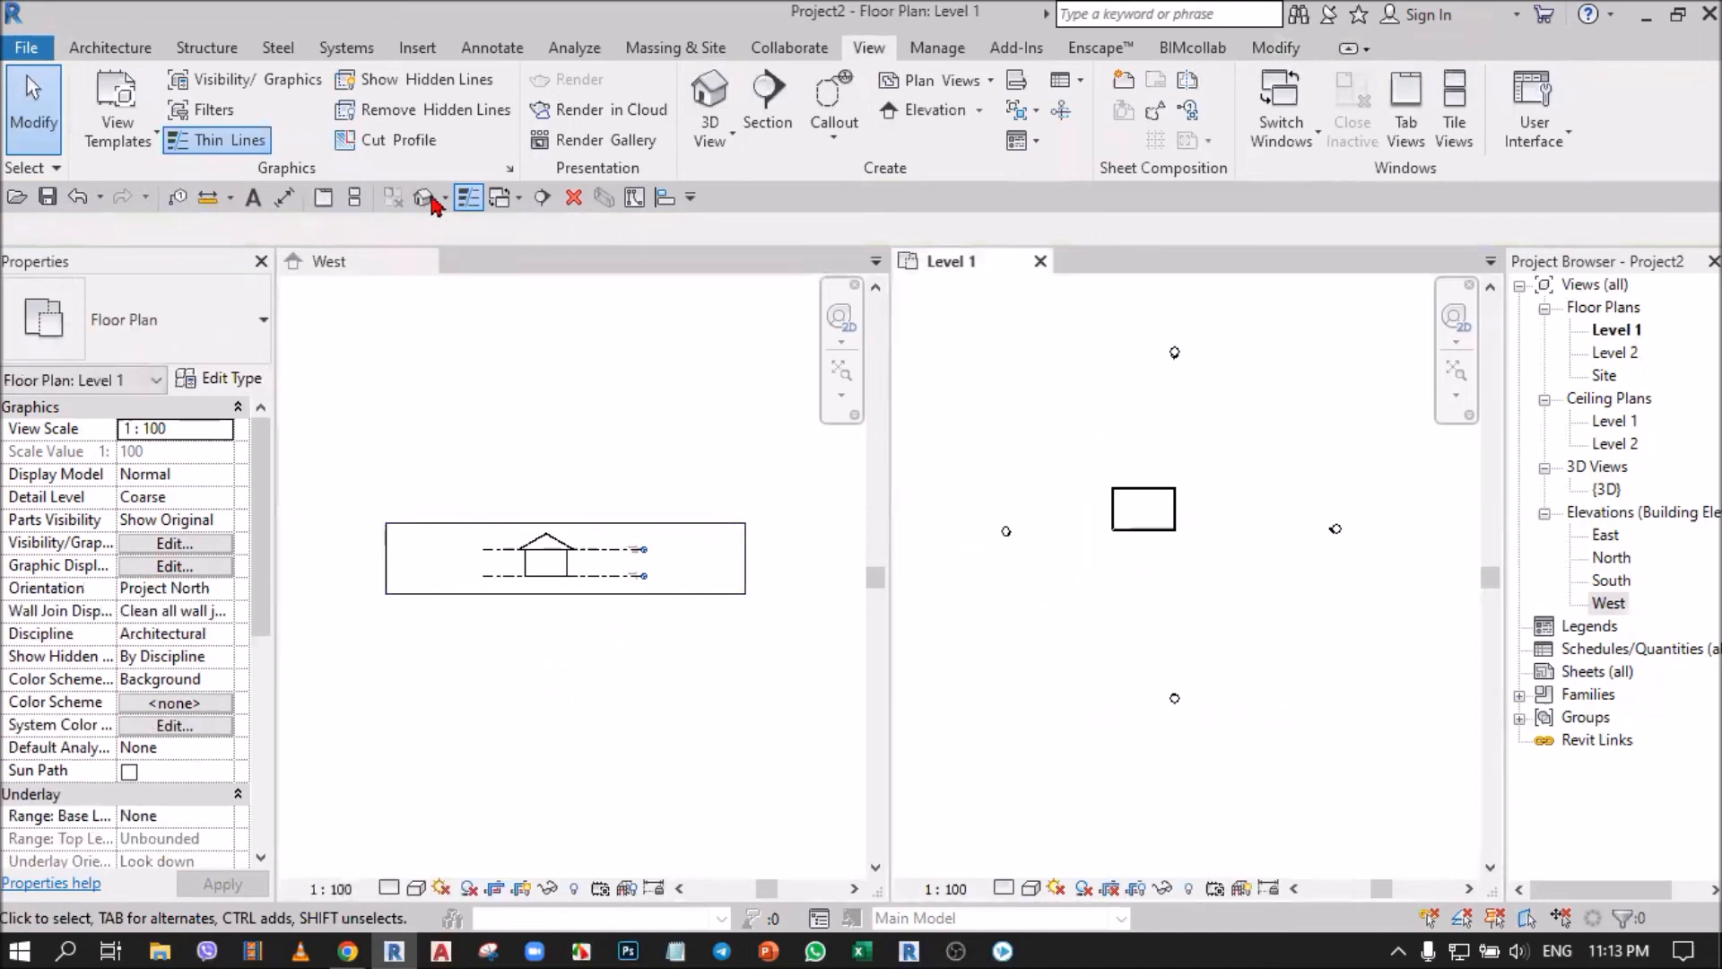
pyautogui.click(422, 197)
pyautogui.moveTo(1038, 331); pyautogui.dragTo(1321, 751)
pyautogui.hotkey('ctrl', 'Tab')
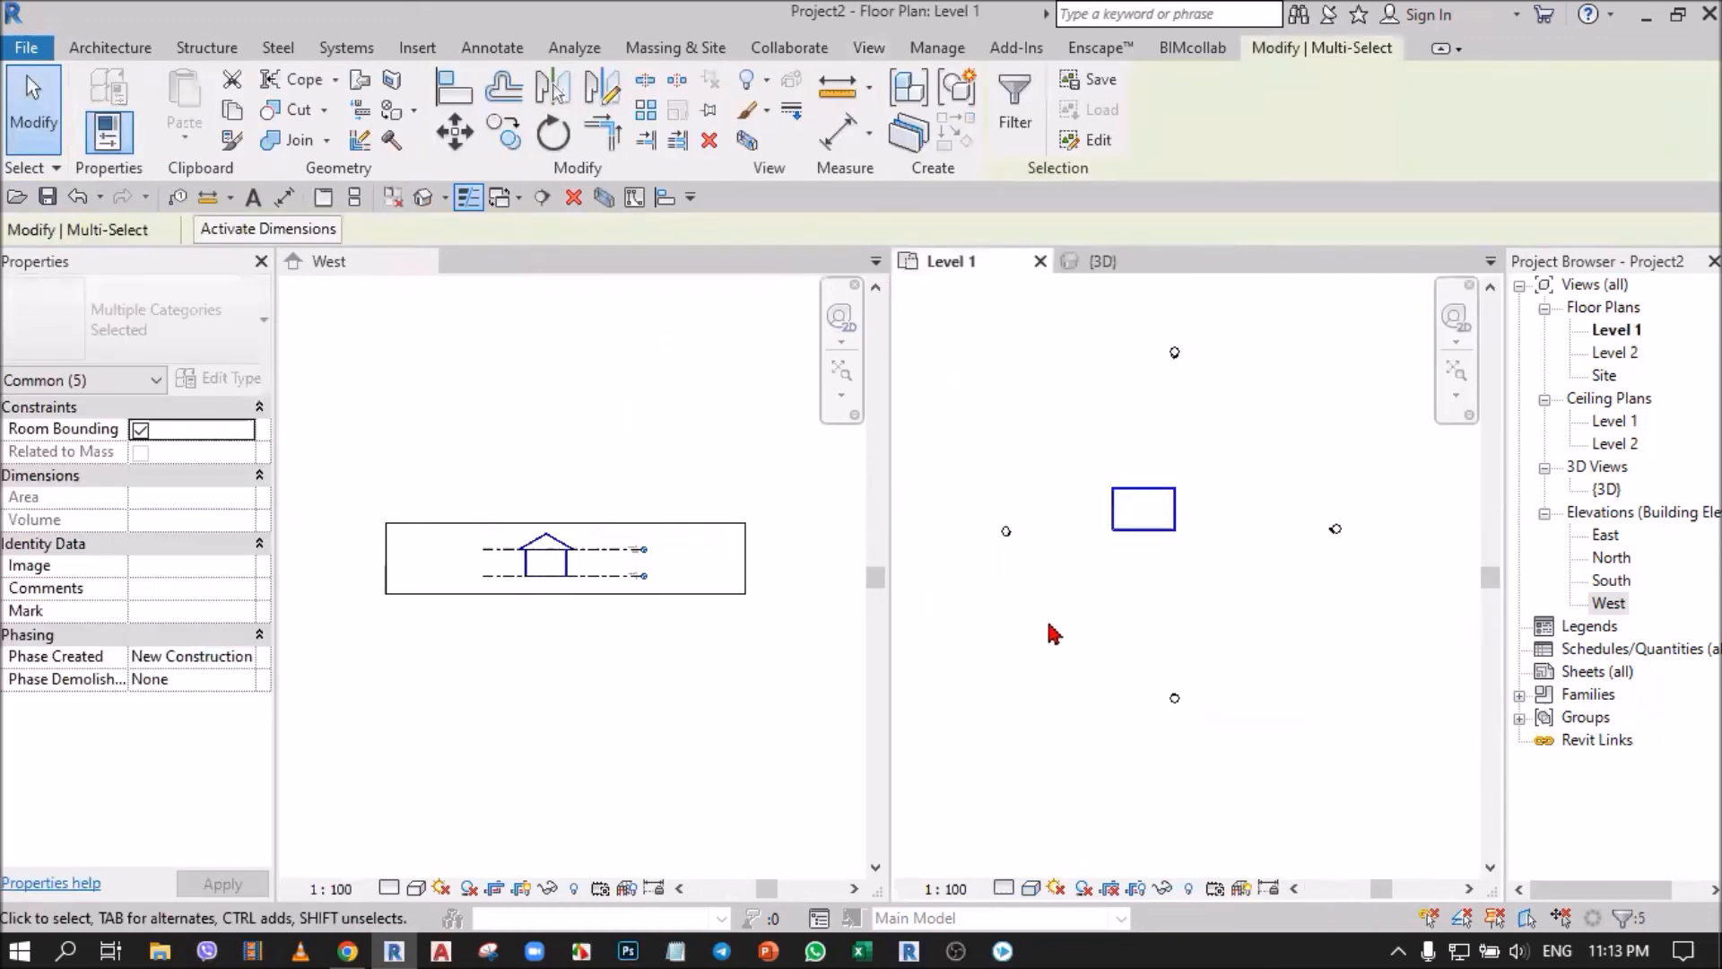
pyautogui.moveTo(1150, 536)
pyautogui.mouseDown()
pyautogui.moveTo(1179, 574)
pyautogui.moveTo(1177, 554)
pyautogui.mouseUp()
pyautogui.click(1158, 635)
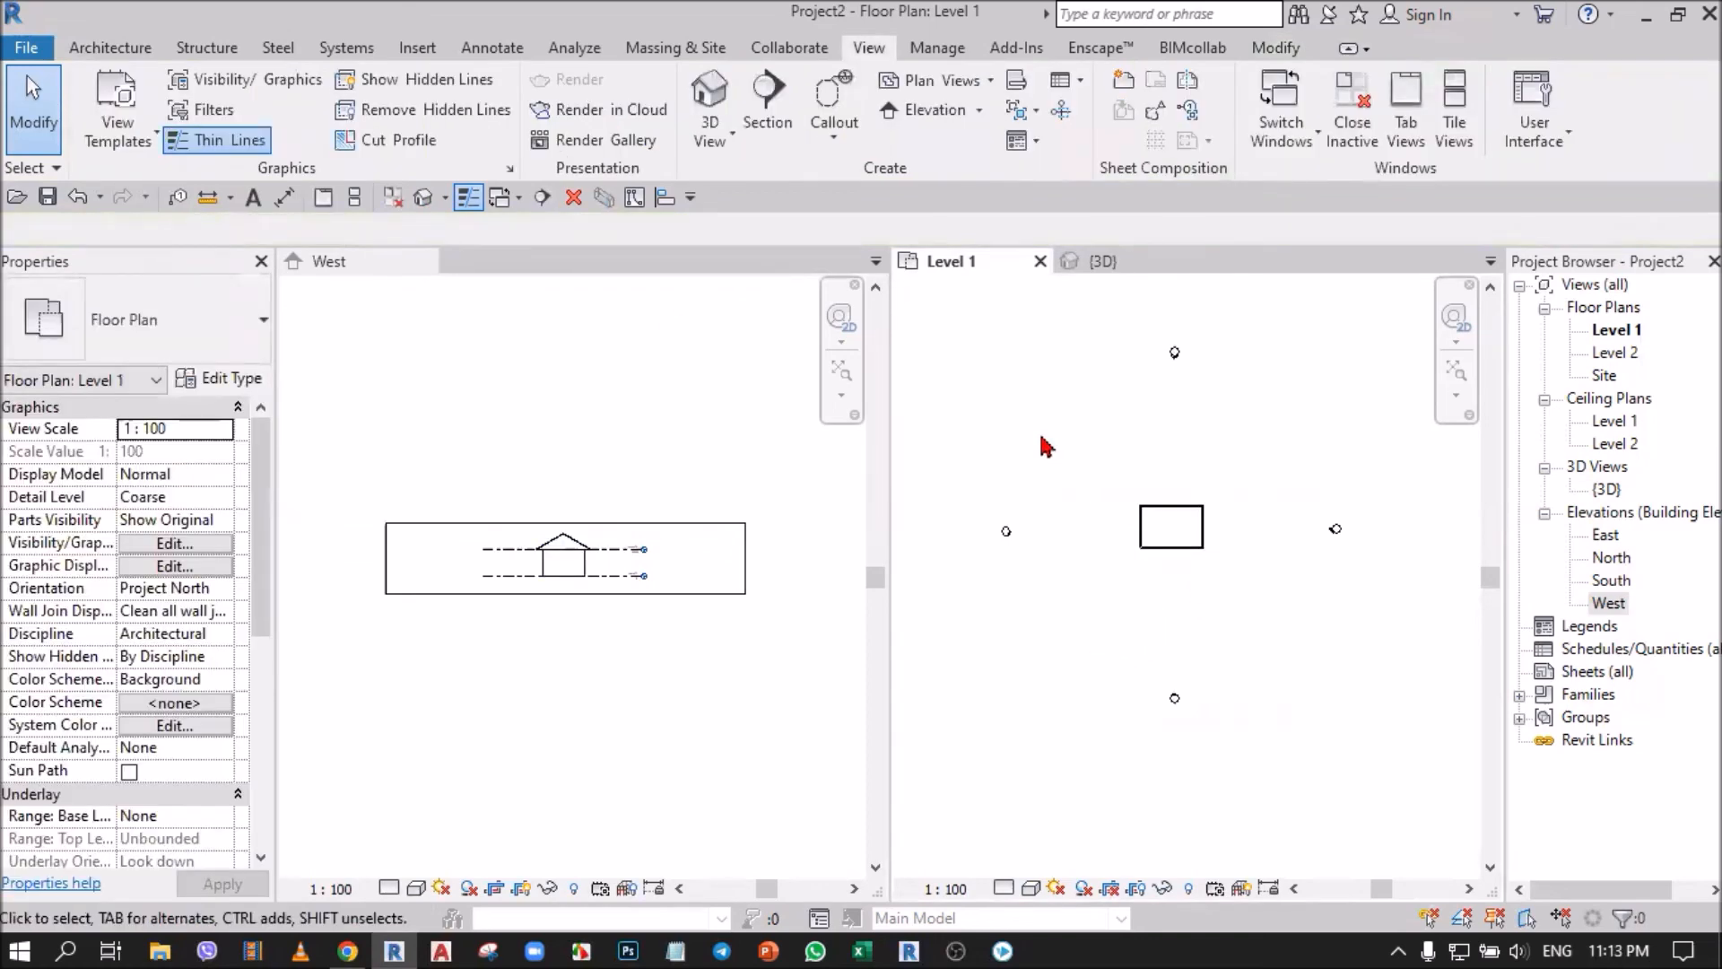
# Switch the tiled views back to tabs with Level 1 in front, and fit the plan with all four elevation markers.
pyautogui.click(324, 197)
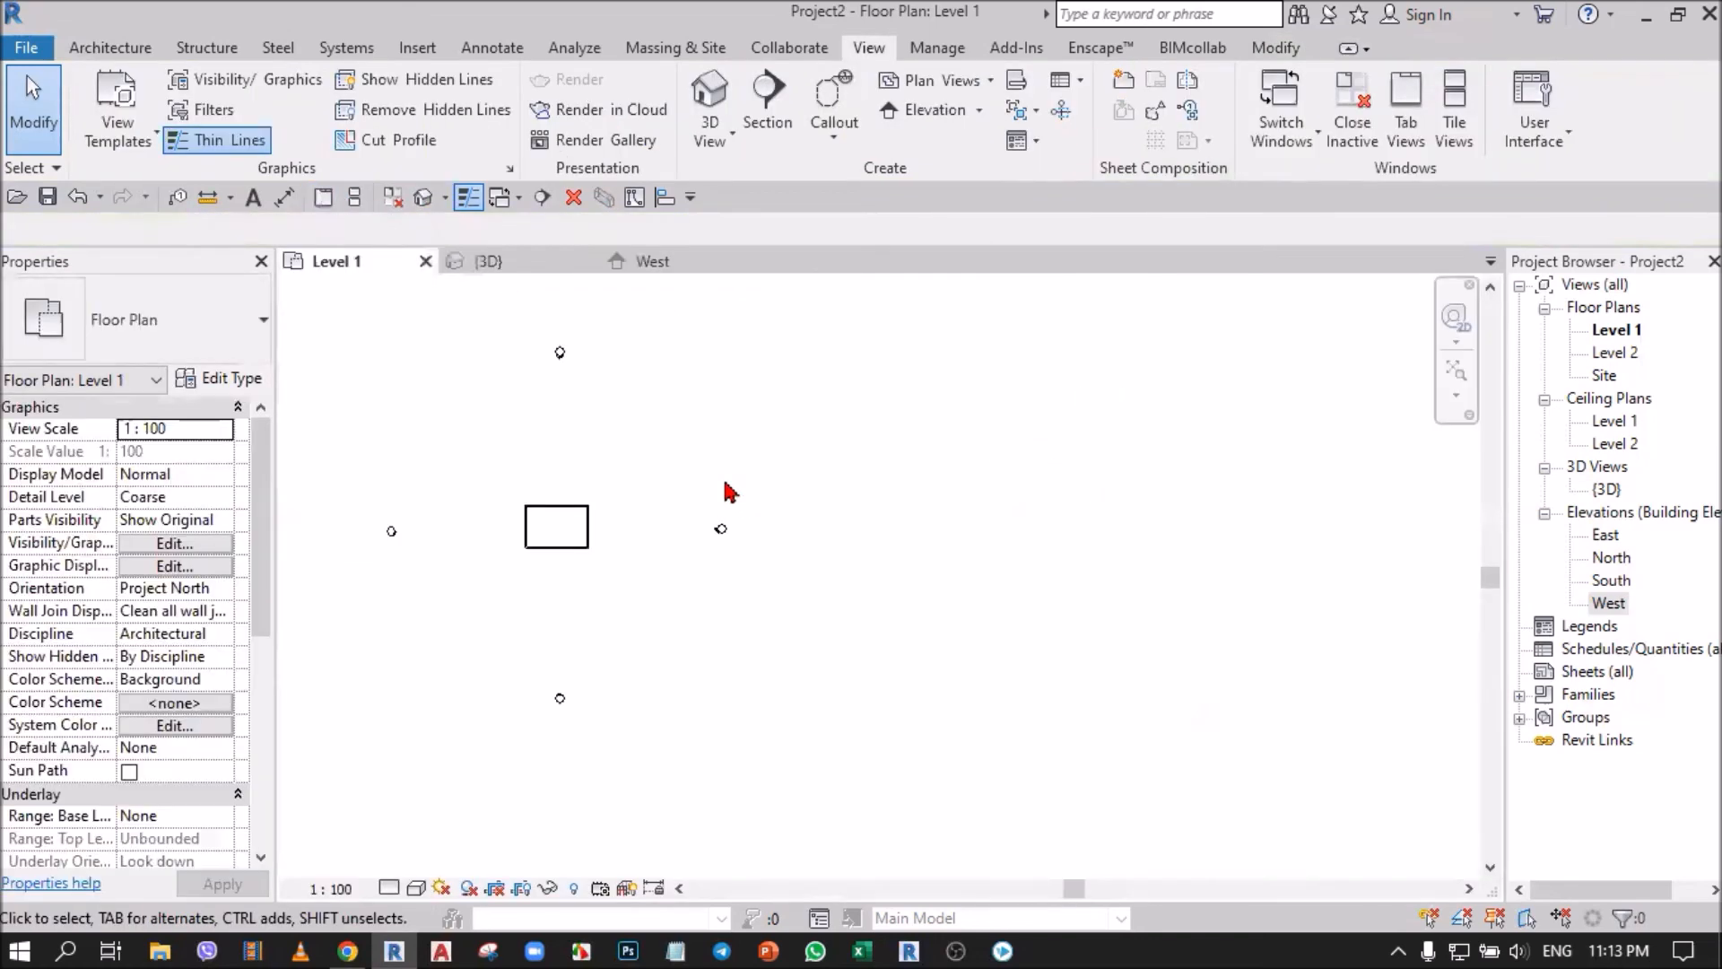
pyautogui.middleClick(689, 467)
pyautogui.middleClick(689, 467)
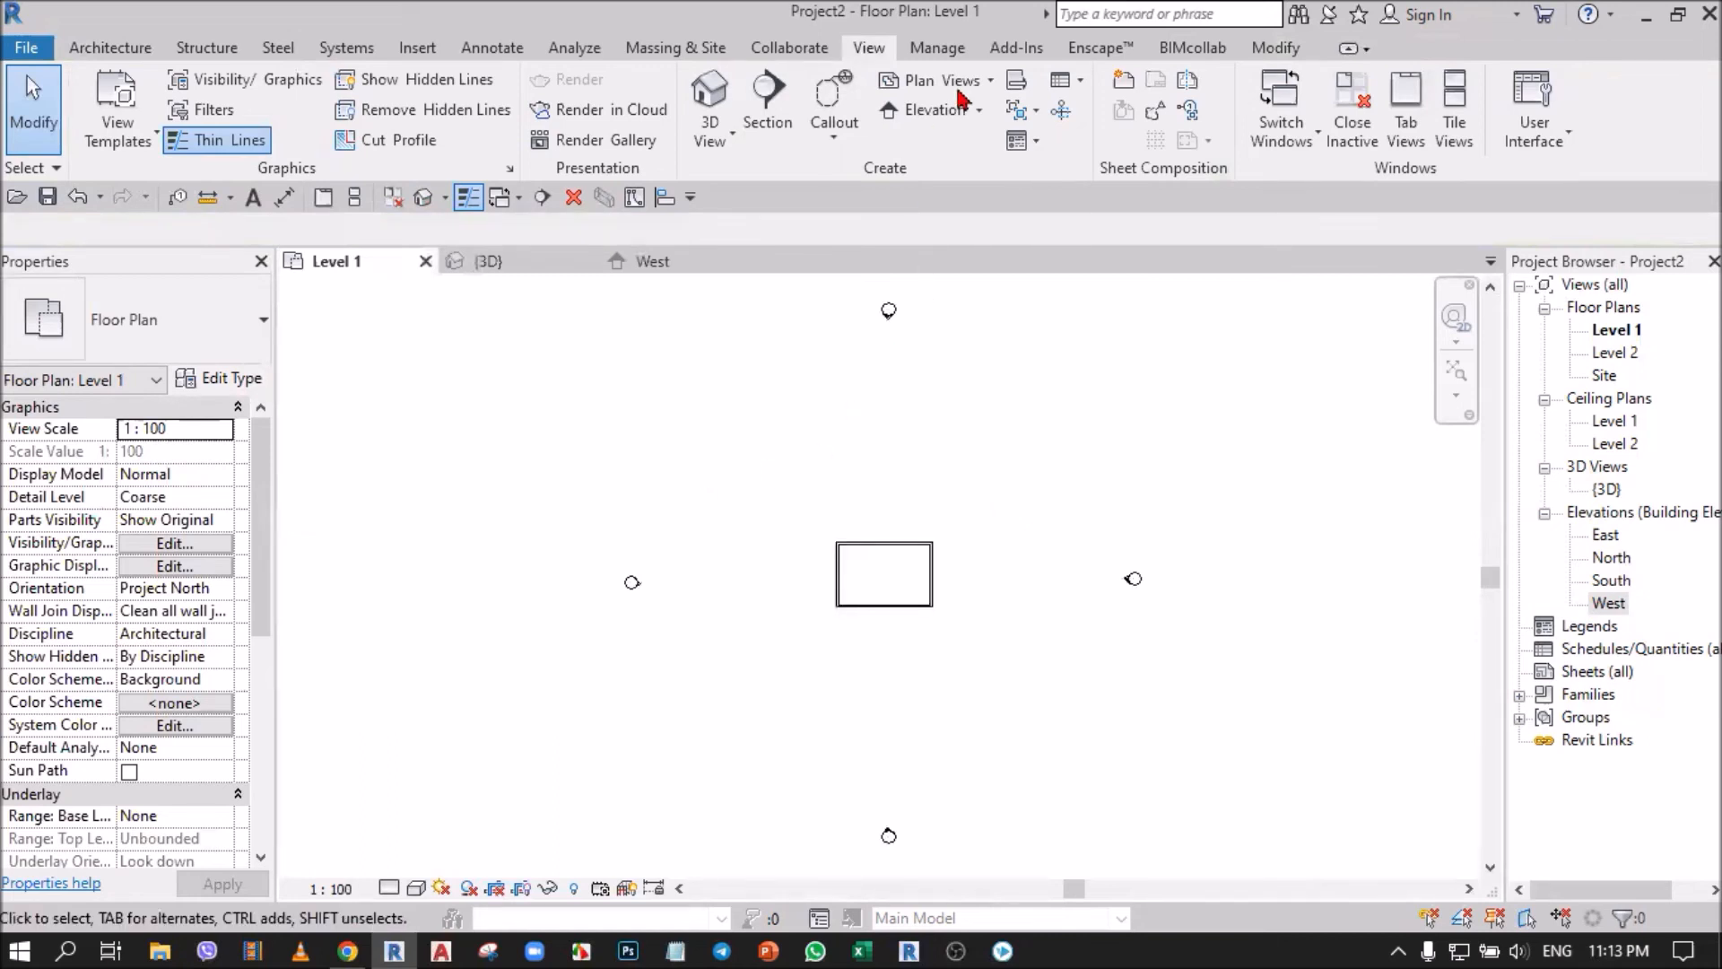